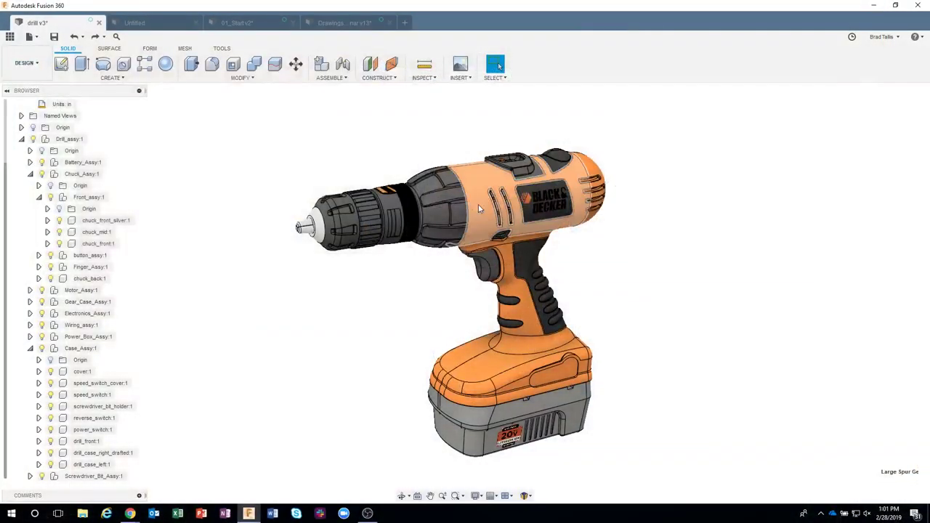
In the 01_Start v2 sketch, fillet the upper-left corner between the top and left lines with a 0.45 in radius.
click(357, 23)
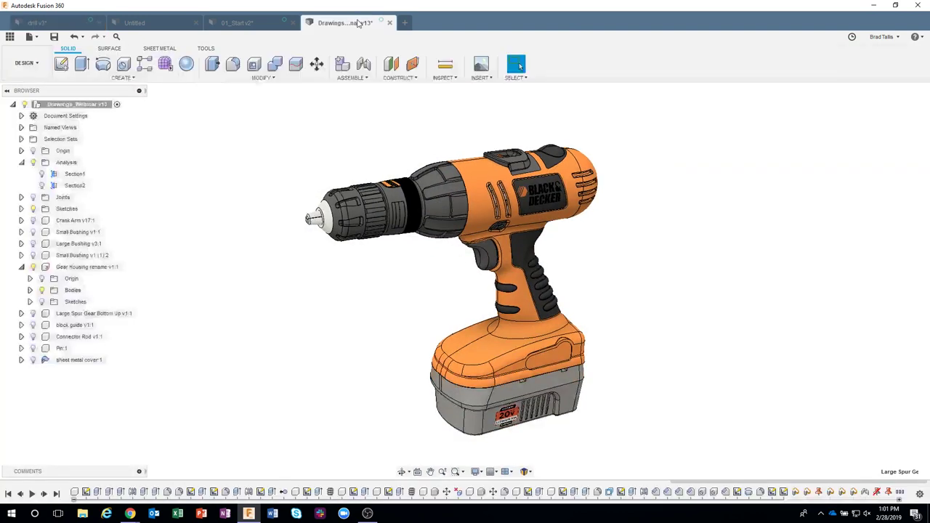
click(241, 24)
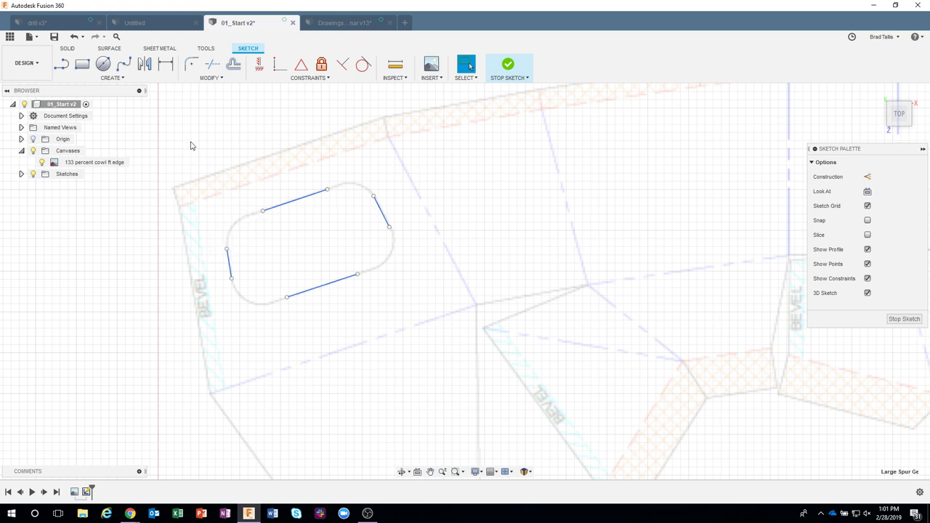
click(211, 78)
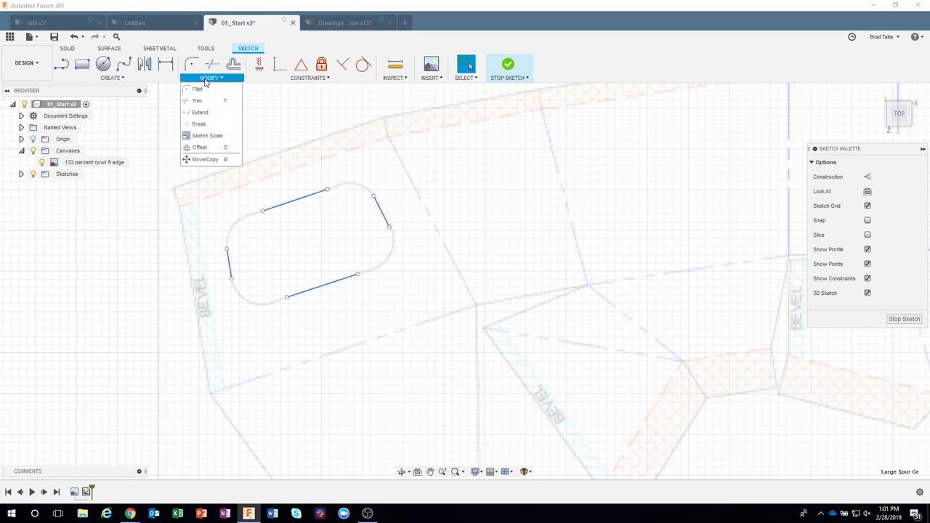
click(201, 112)
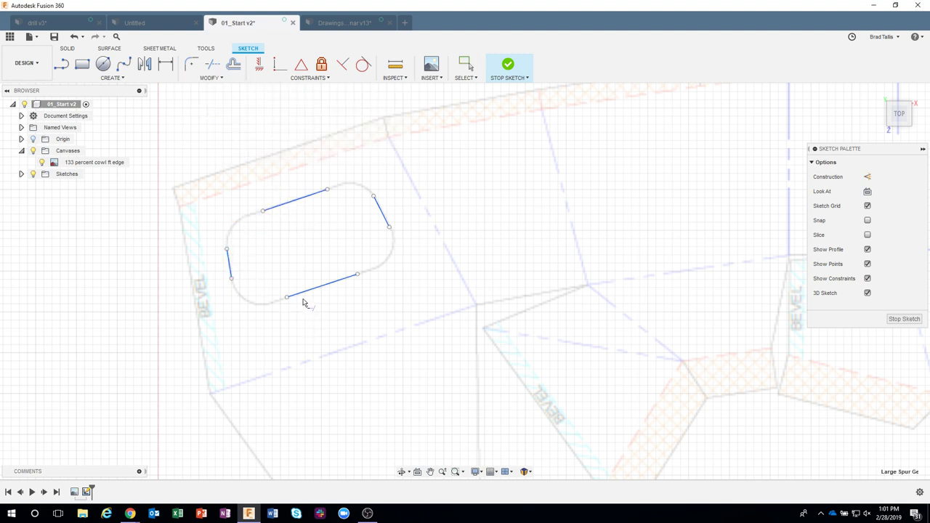
click(217, 80)
click(197, 88)
click(270, 212)
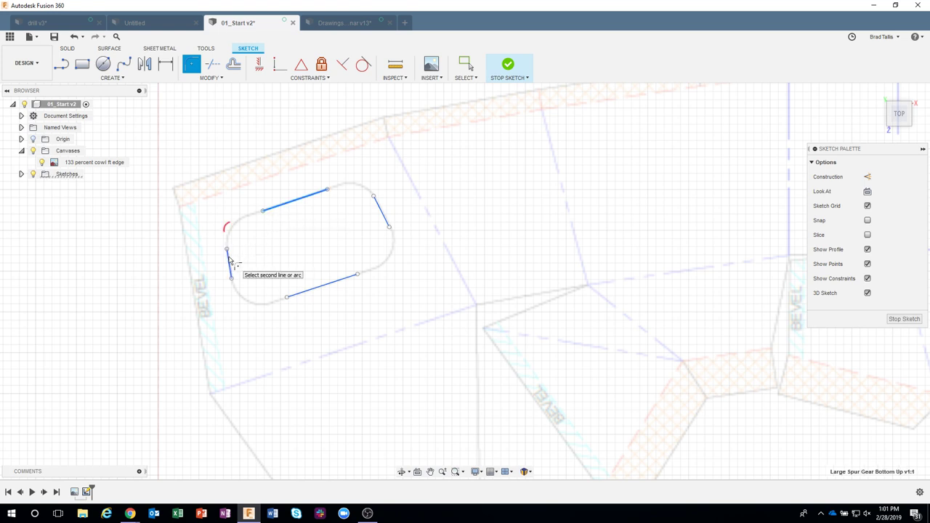
click(229, 259)
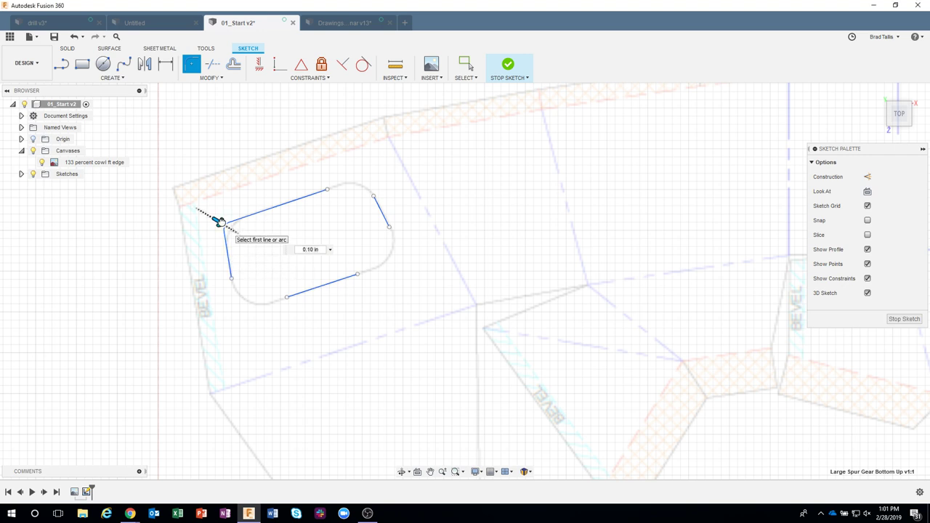
drag(219, 221, 226, 226)
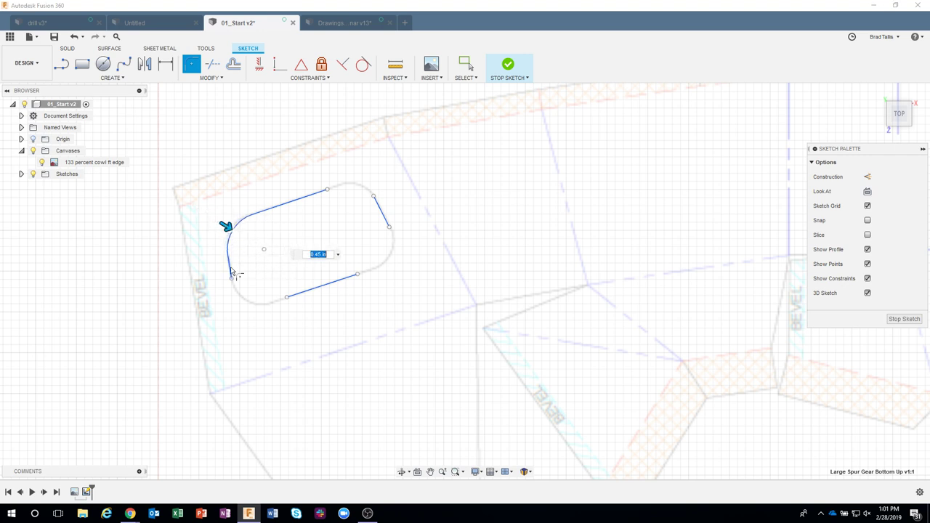
Fillet the three remaining corners of the slanted outline at 0.45 in and finish the sketch.
click(231, 273)
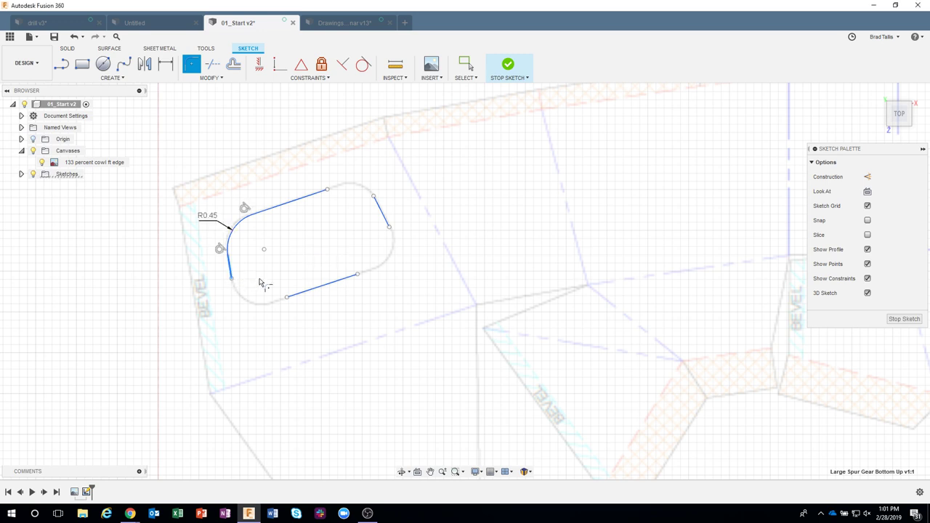
click(296, 295)
click(348, 279)
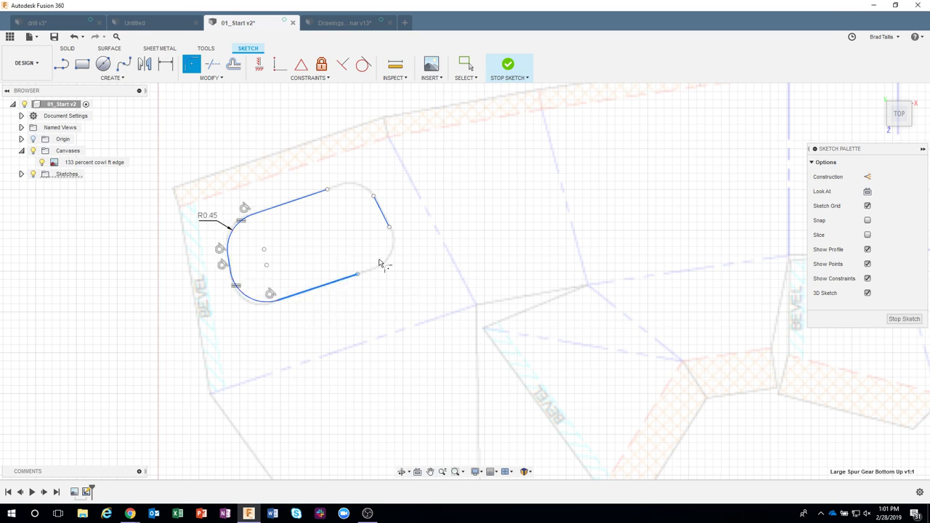
click(390, 228)
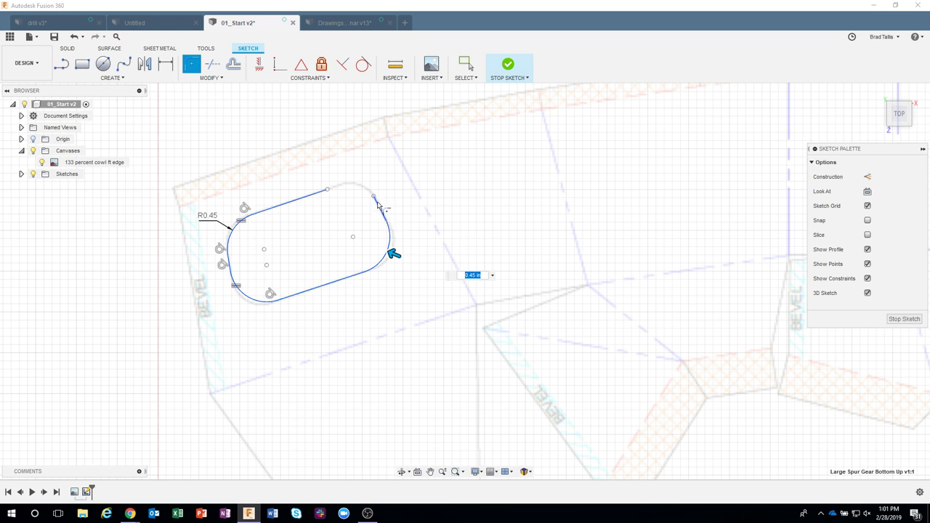
click(382, 209)
click(325, 193)
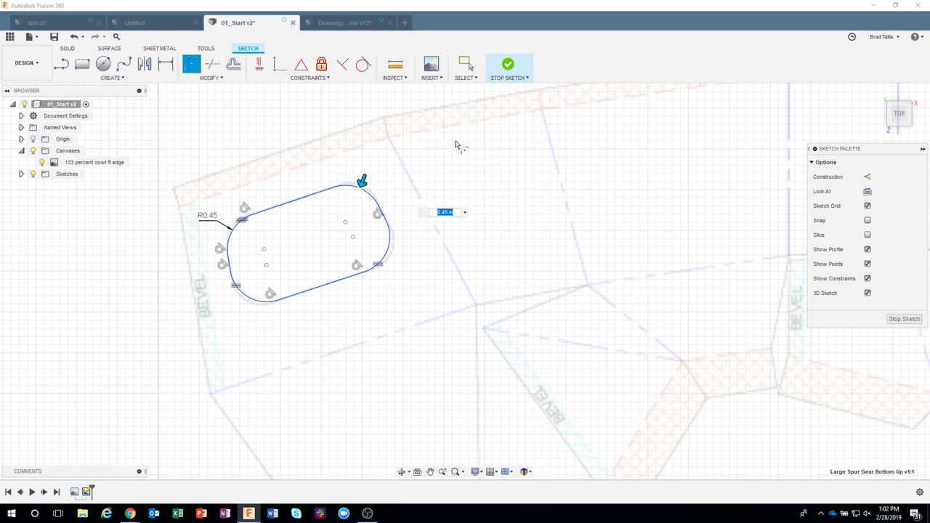
click(506, 67)
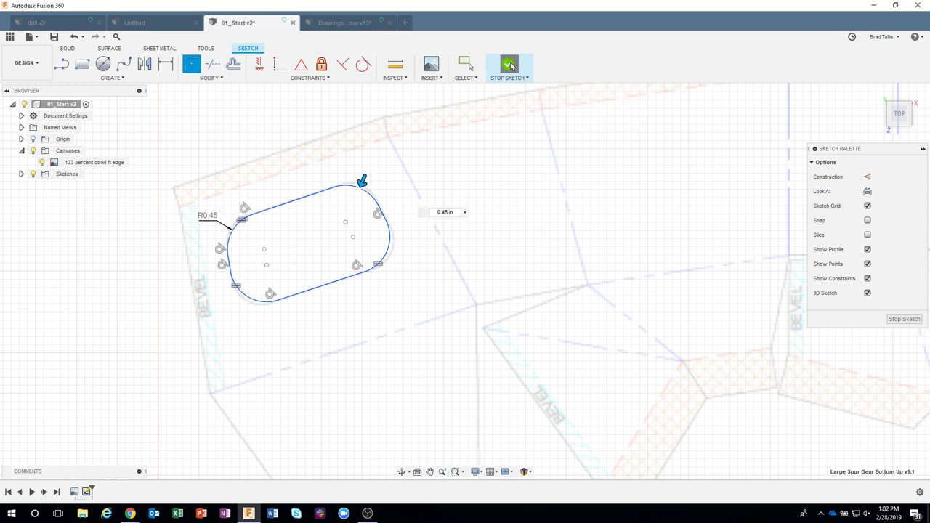
In the drill v3 design, measure the distance from the chuck tip's center vertex to the vertex at the housing's rear end.
click(68, 25)
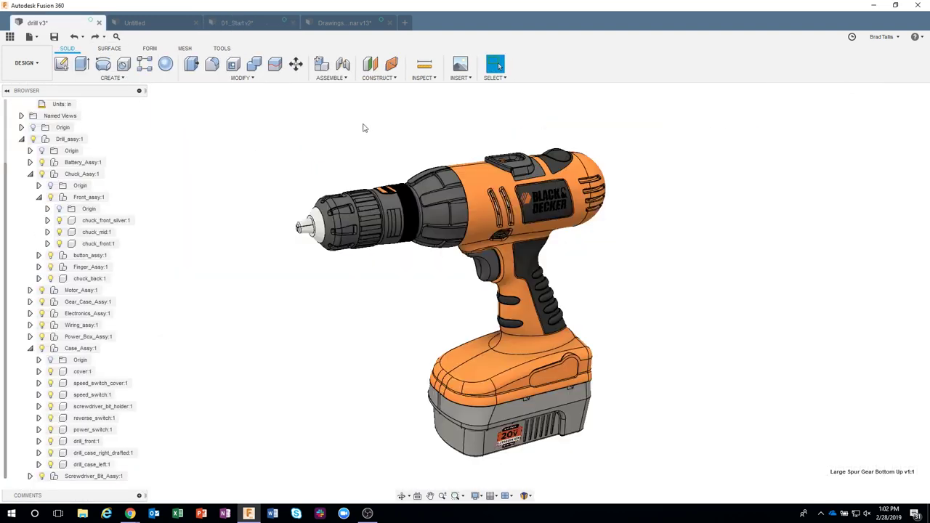
click(423, 78)
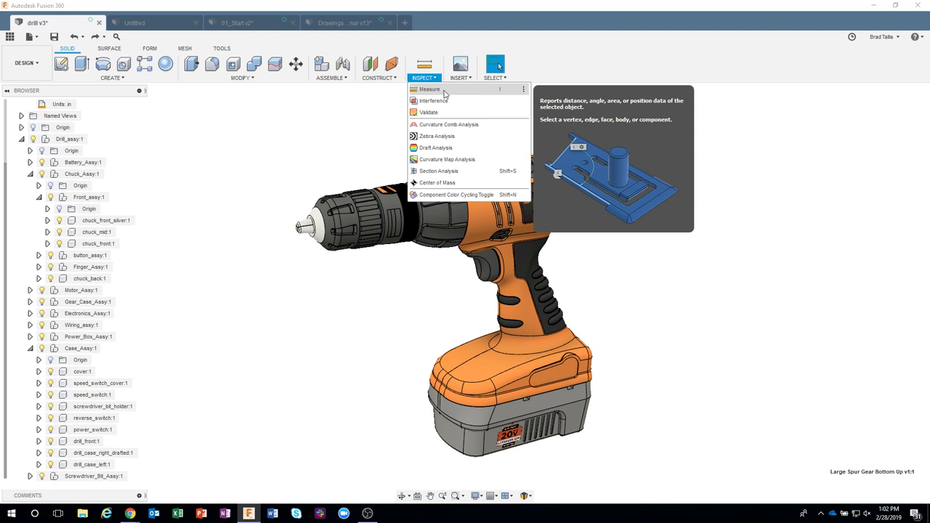
click(446, 90)
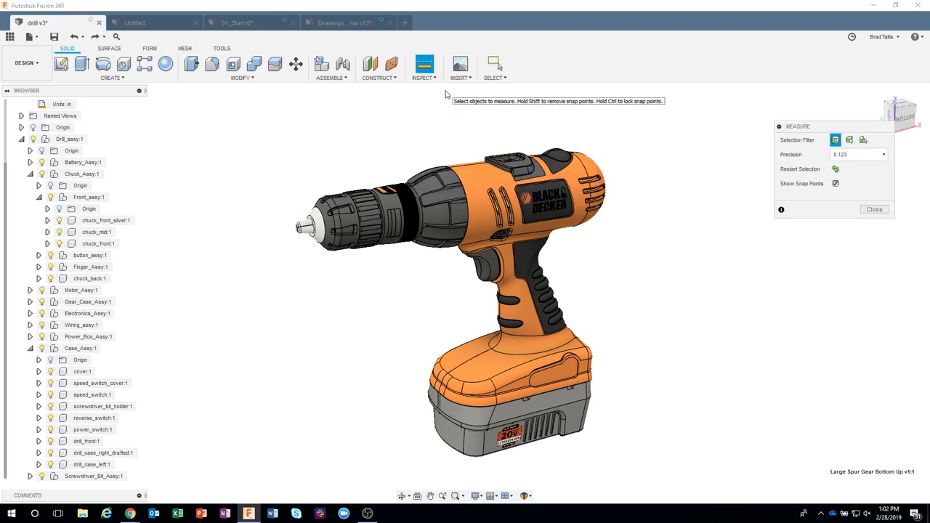
shift+middle_drag(579, 131, 829, 147)
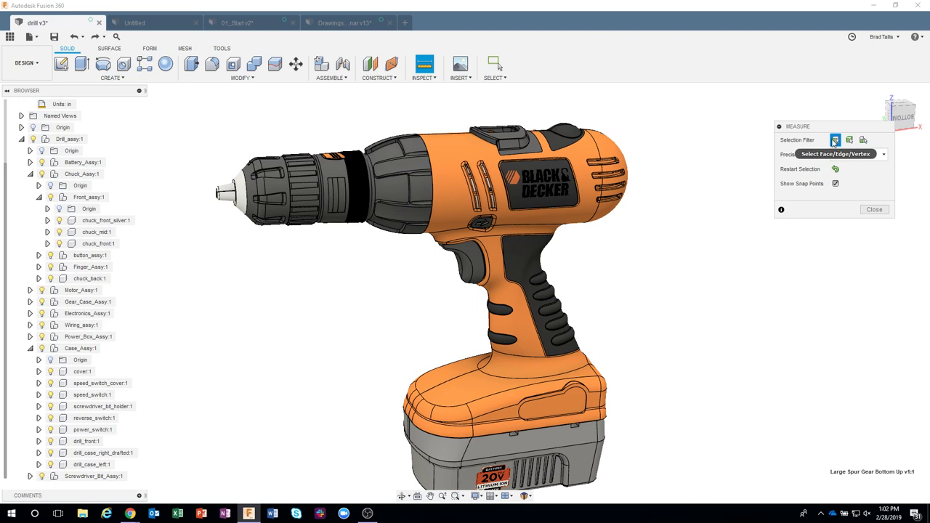
shift+middle_drag(427, 313, 219, 193)
scroll(219, 194, up, 1)
scroll(265, 204, up, 4)
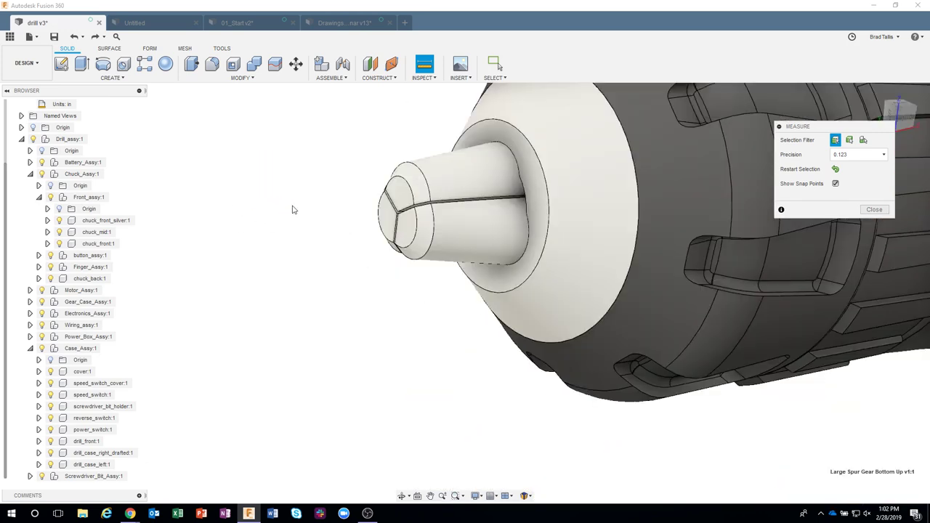
click(399, 212)
scroll(428, 311, down, 5)
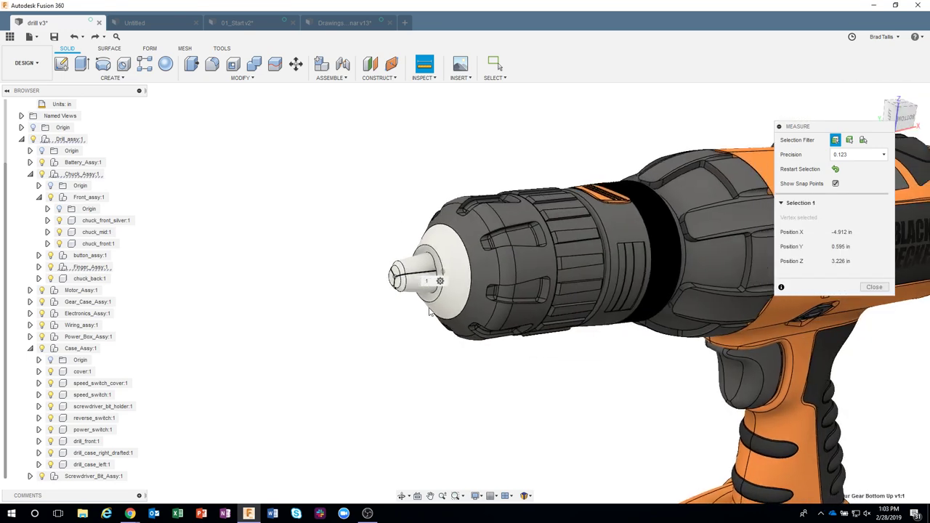
scroll(436, 291, down, 4)
scroll(442, 247, up, 6)
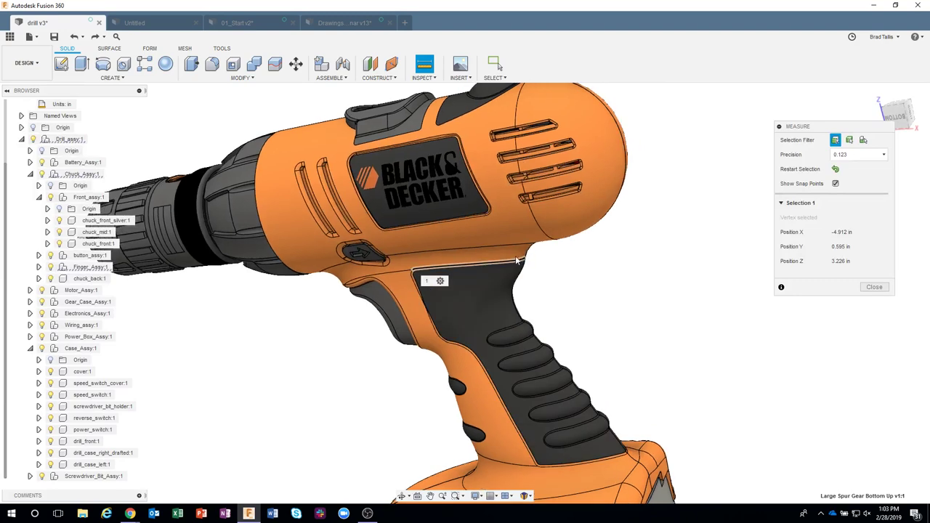
shift+middle_drag(515, 256, 505, 148)
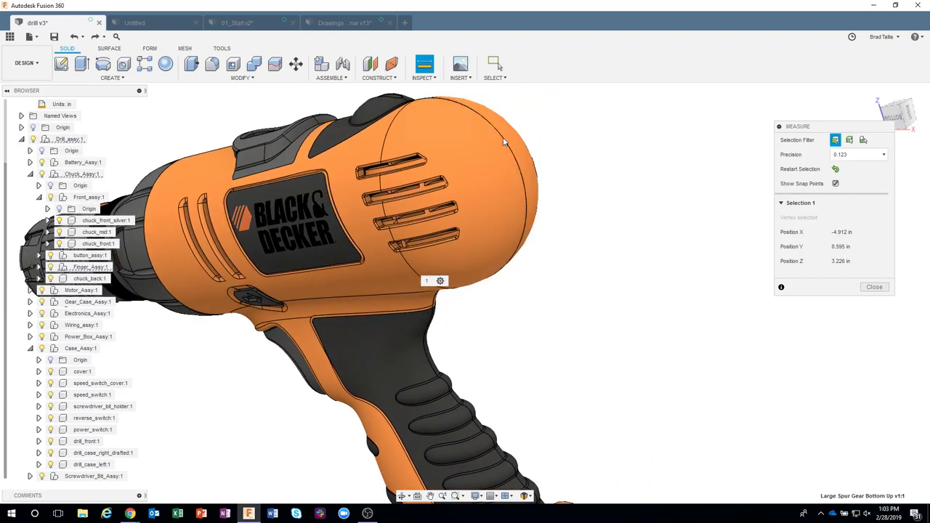
click(525, 181)
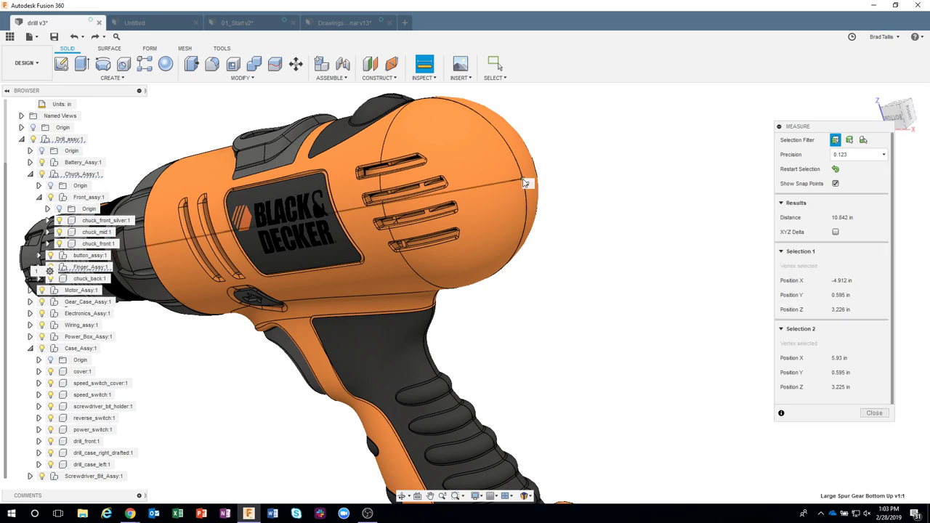
Show the XYZ delta of the chuck-to-housing measurement and inspect its components on the model.
scroll(559, 291, down, 3)
shift+middle_drag(559, 292, 617, 283)
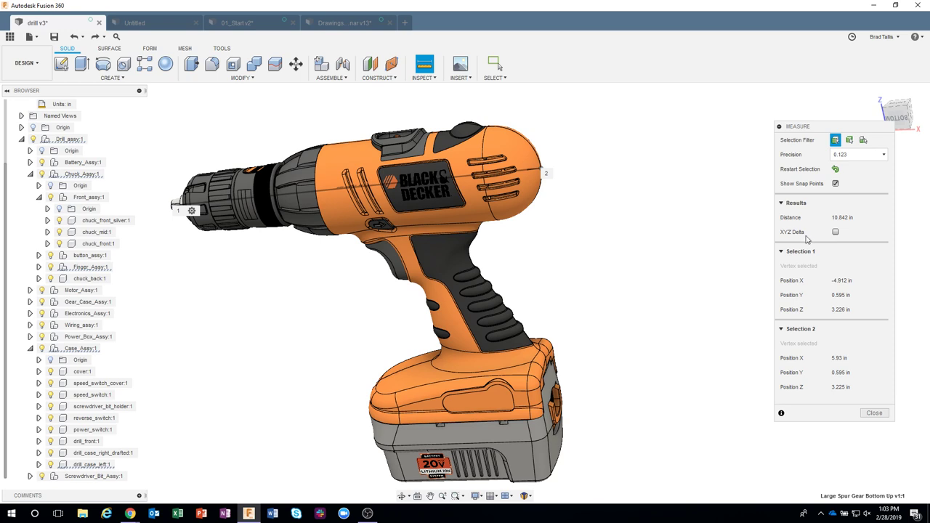
click(836, 232)
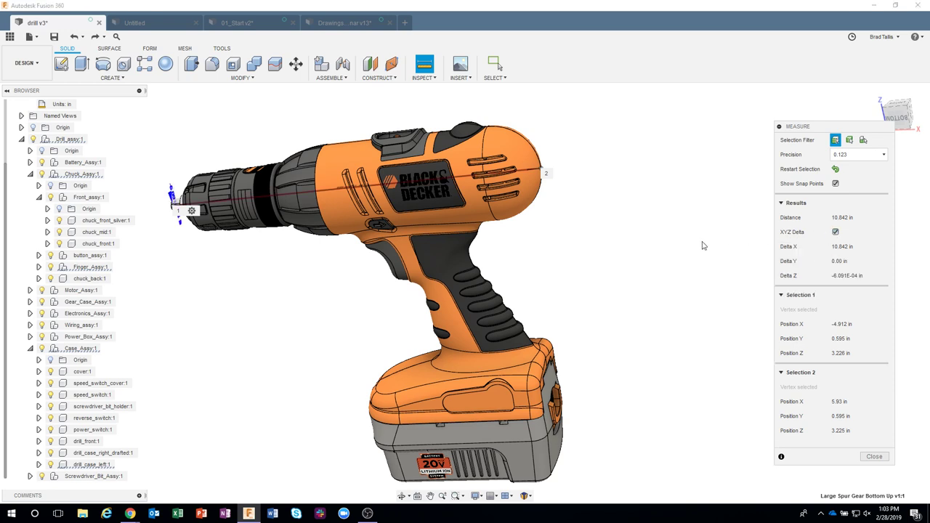
shift+middle_drag(650, 215, 755, 232)
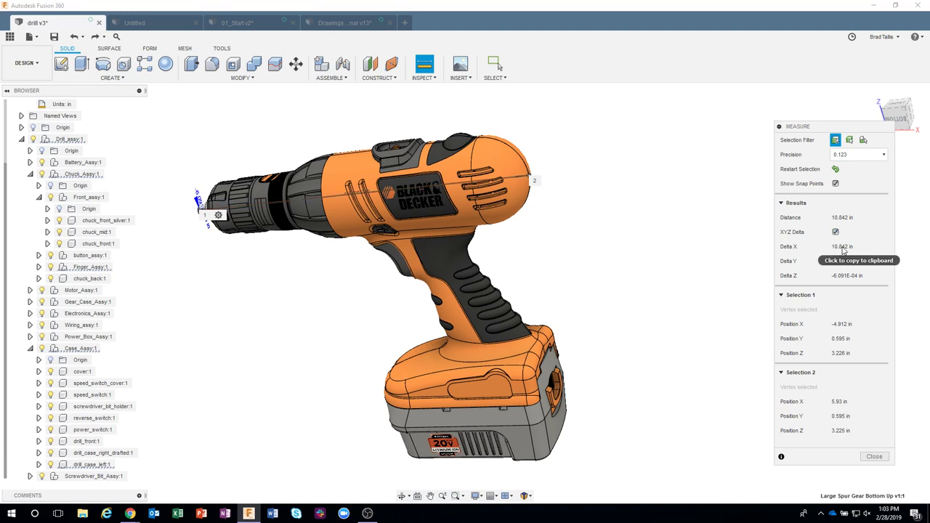
shift+middle_drag(256, 186, 209, 205)
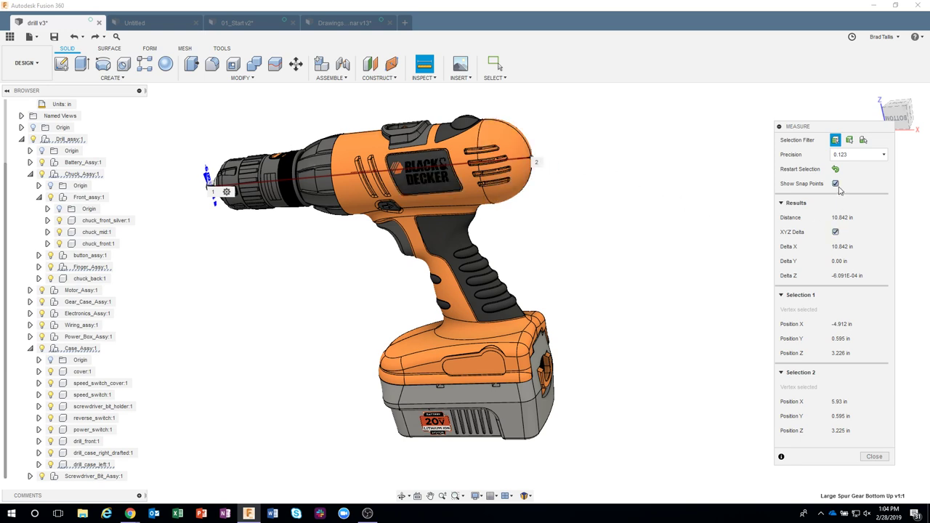
Turn off the XYZ delta, restart the selection and measure from the chuck tip vertex to the battery's lower rear edge.
click(835, 231)
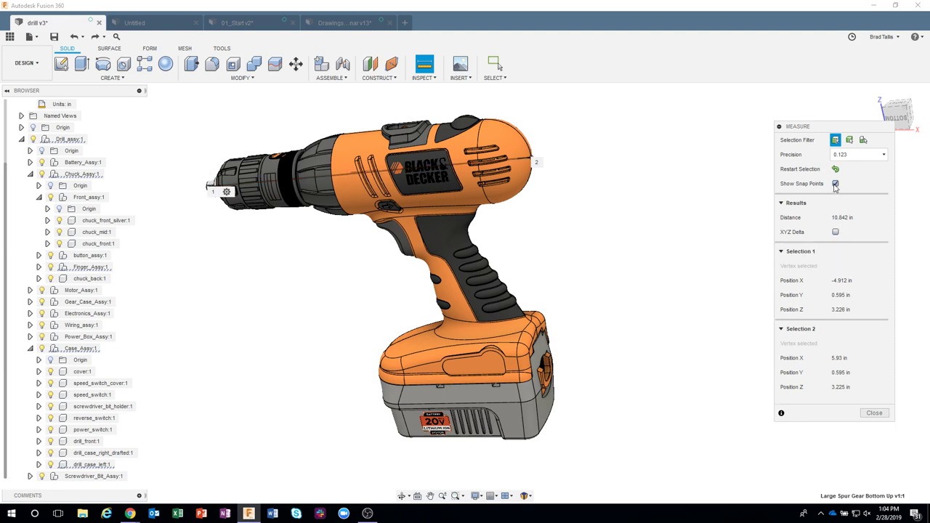
click(836, 169)
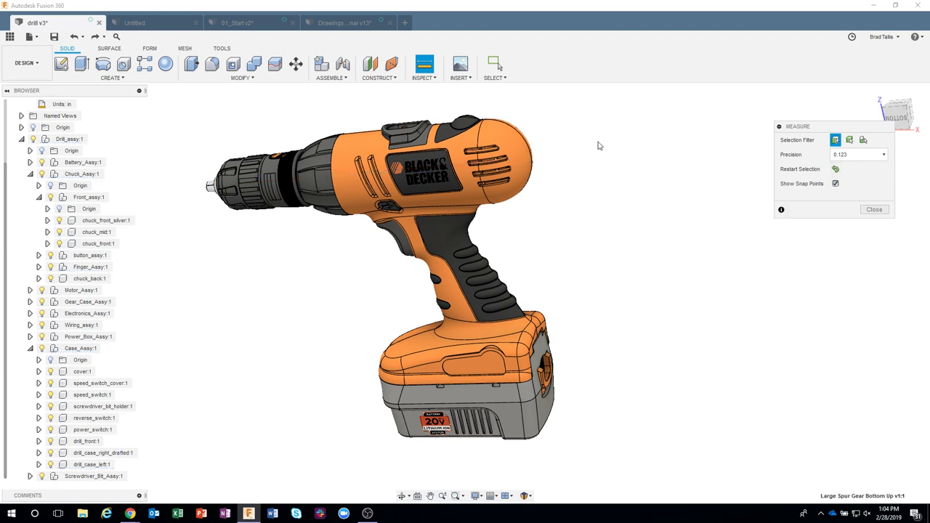
shift+middle_drag(598, 146, 245, 146)
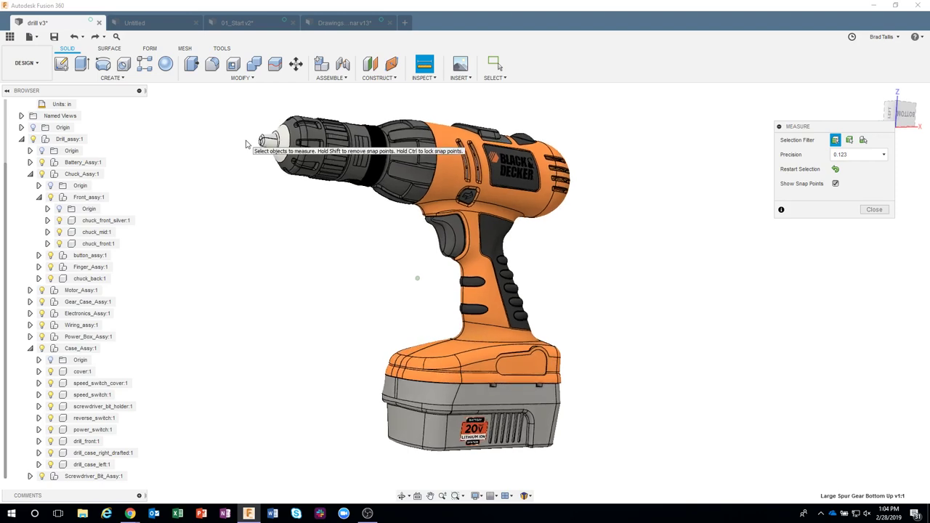
scroll(247, 142, up, 6)
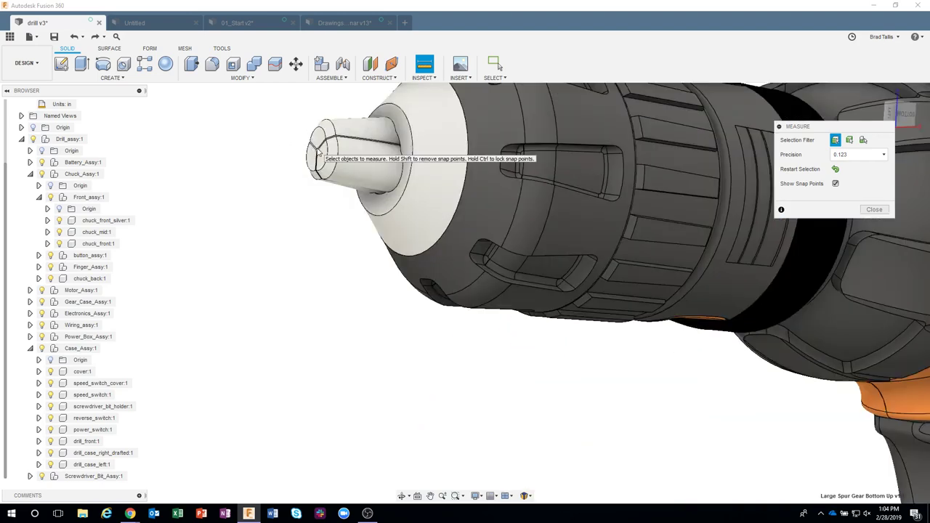
click(317, 150)
scroll(399, 305, down, 5)
shift+middle_drag(399, 305, 584, 391)
scroll(587, 392, up, 3)
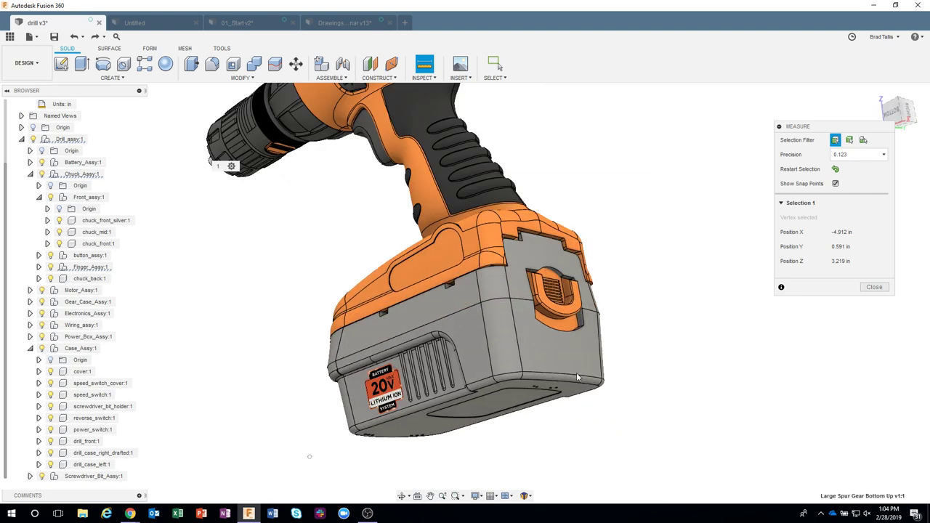
click(567, 376)
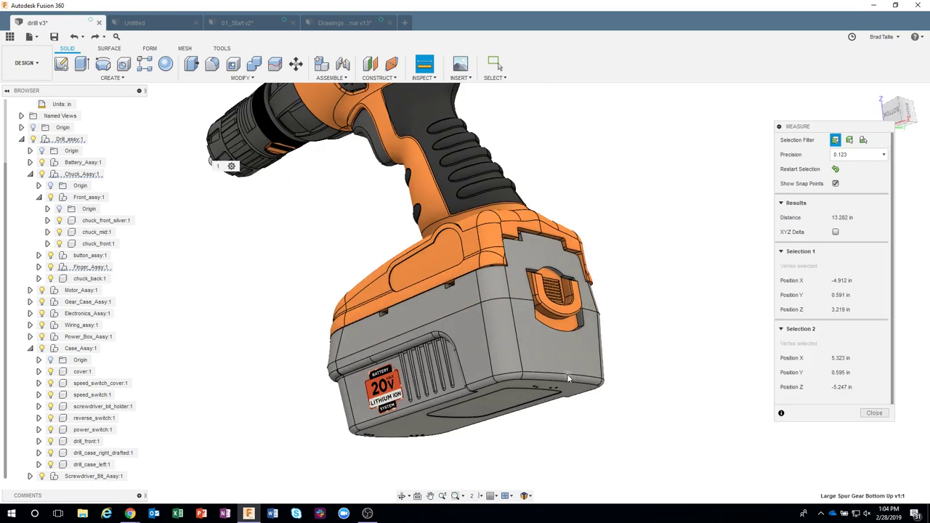
Show the XYZ delta of the chuck-to-battery measurement and examine its component lines around the drill.
shift+middle_drag(587, 413, 243, 159)
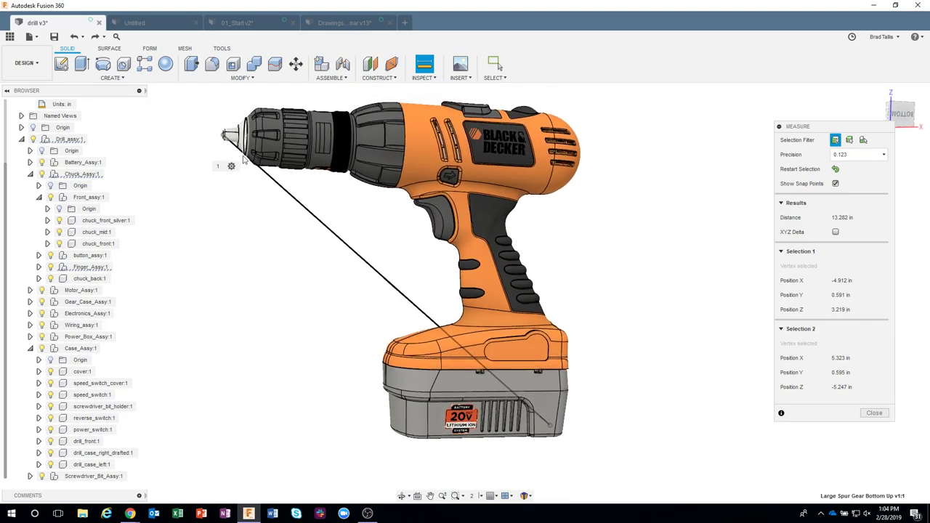
shift+middle_drag(391, 263, 518, 354)
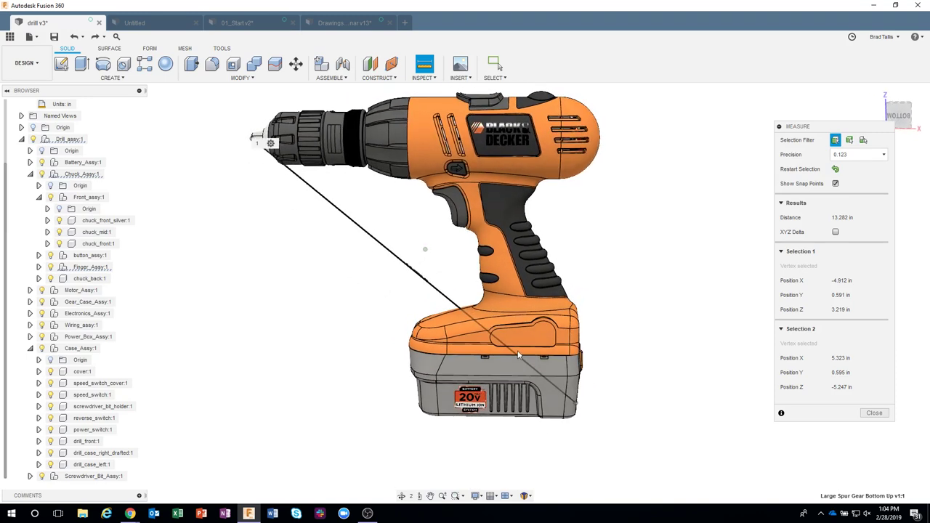
shift+middle_drag(683, 279, 701, 272)
click(835, 233)
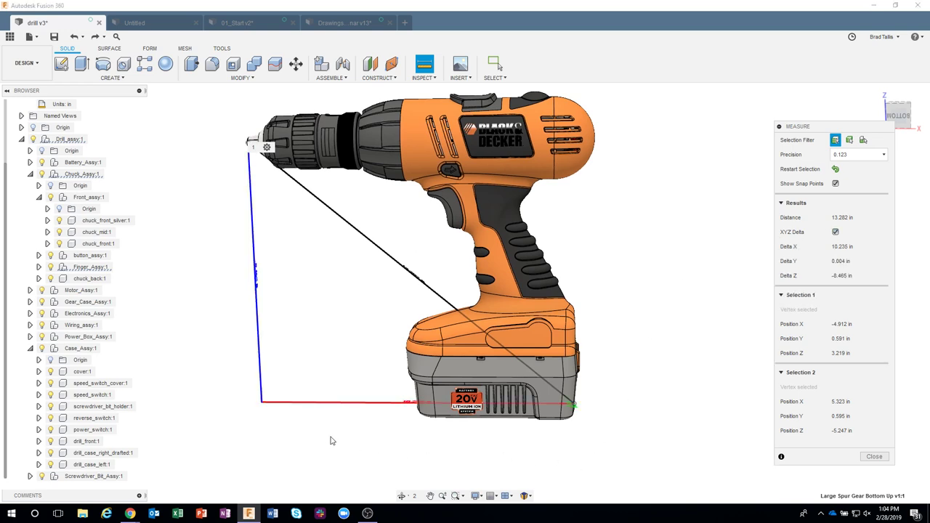
shift+middle_drag(331, 440, 223, 365)
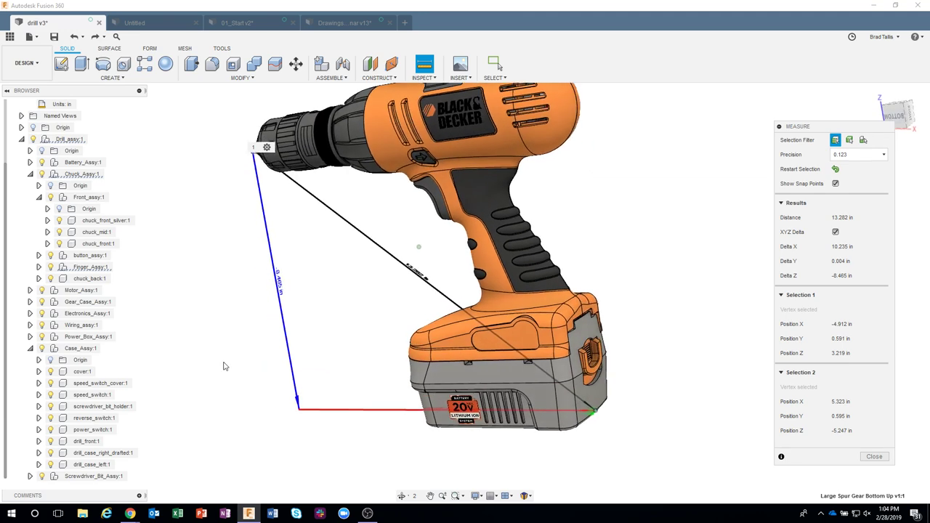
Turn off the XYZ delta, restart with the component selection filter and measure the distance between the chuck_mid and drill_front components.
scroll(225, 363, up, 2)
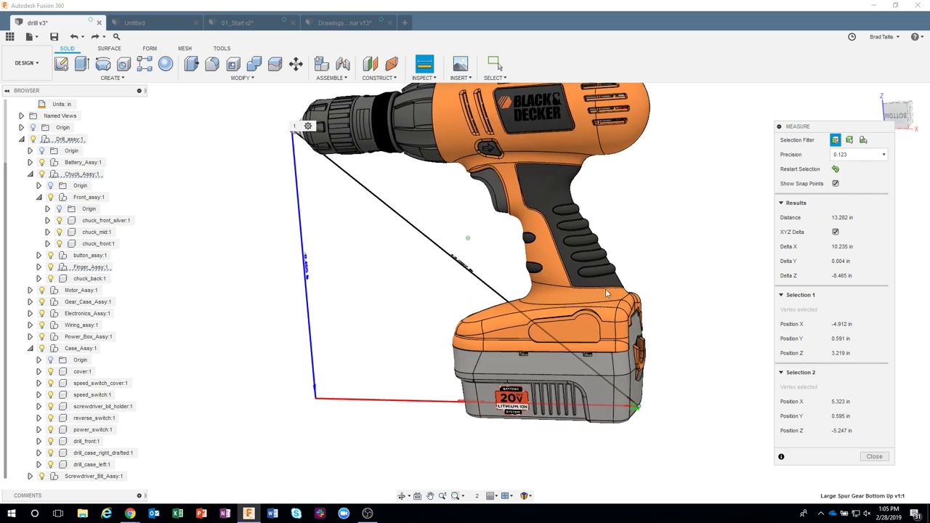
click(835, 232)
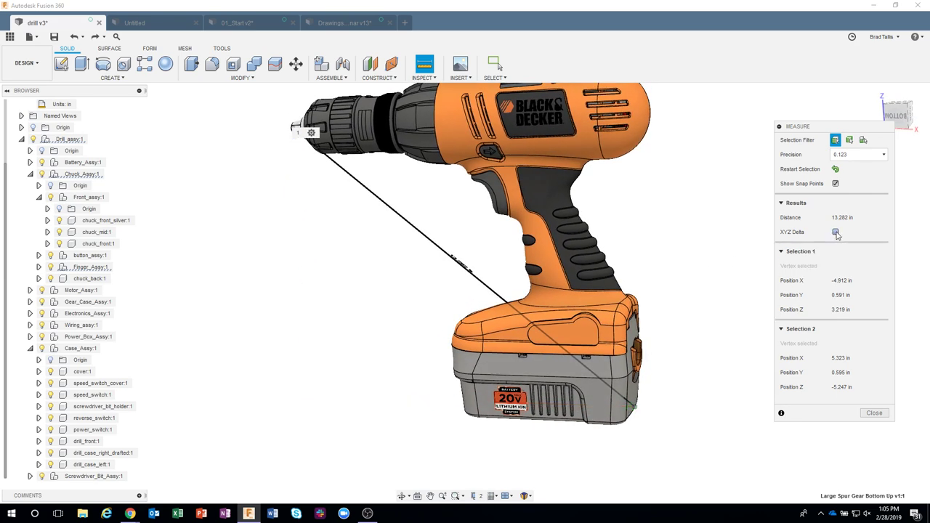
click(836, 170)
scroll(617, 142, up, 5)
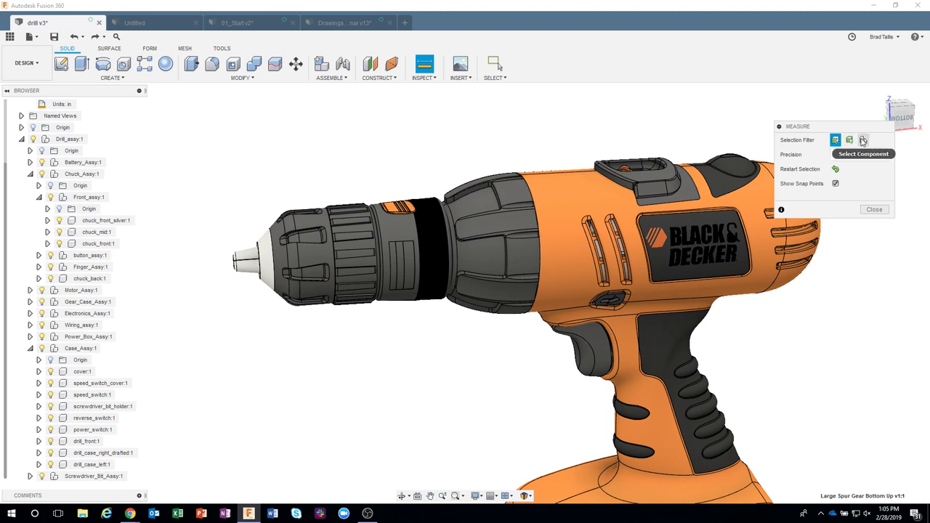
click(862, 140)
scroll(429, 134, up, 2)
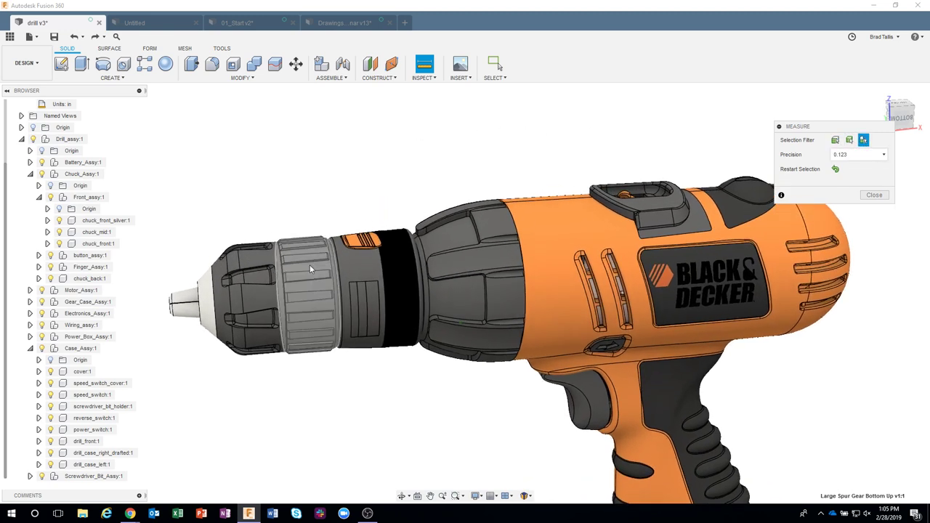
click(310, 267)
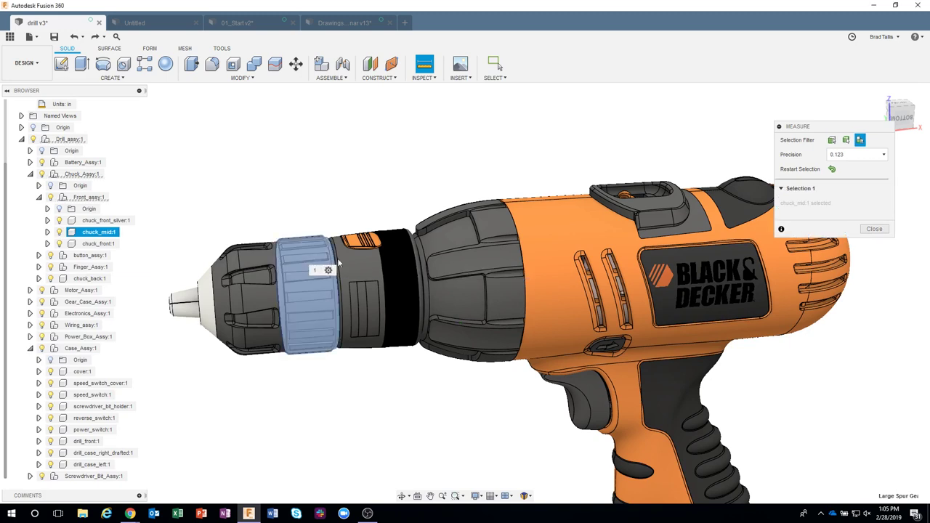
click(440, 260)
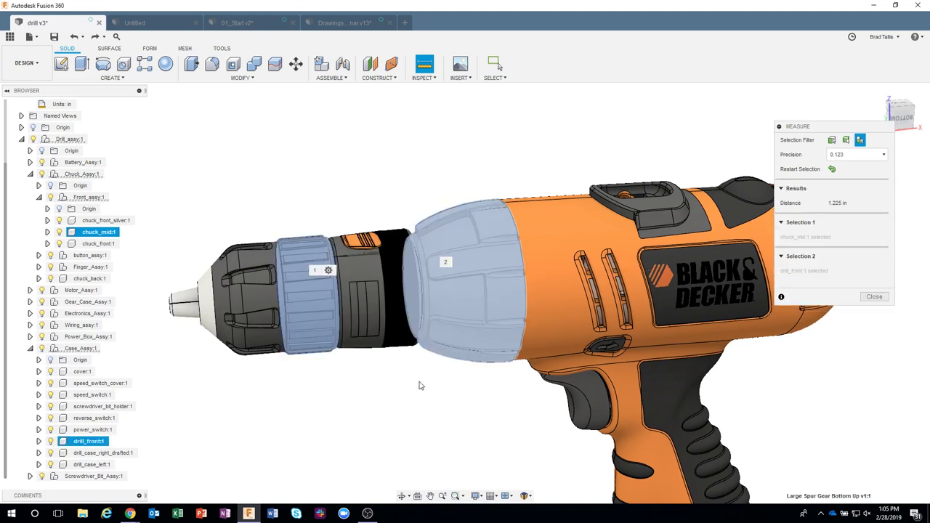
scroll(352, 318, up, 3)
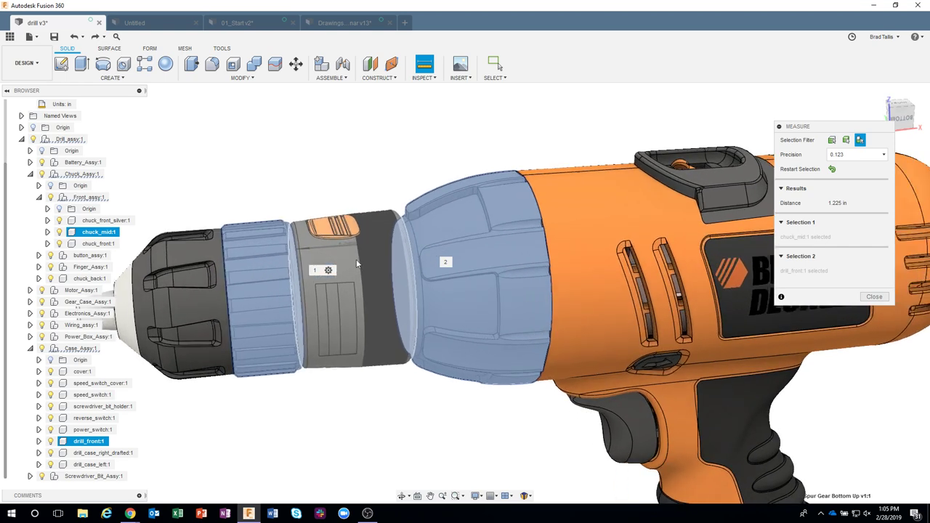
scroll(356, 263, up, 2)
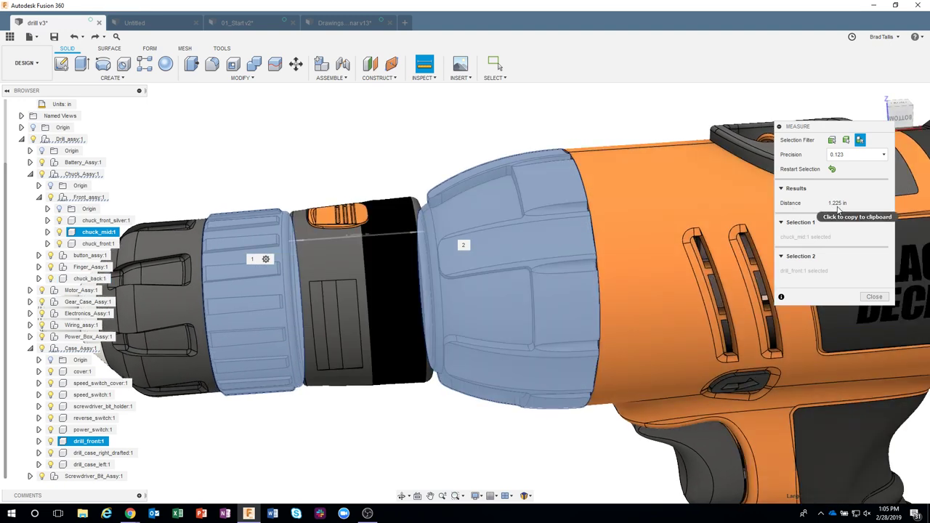
scroll(472, 217, down, 8)
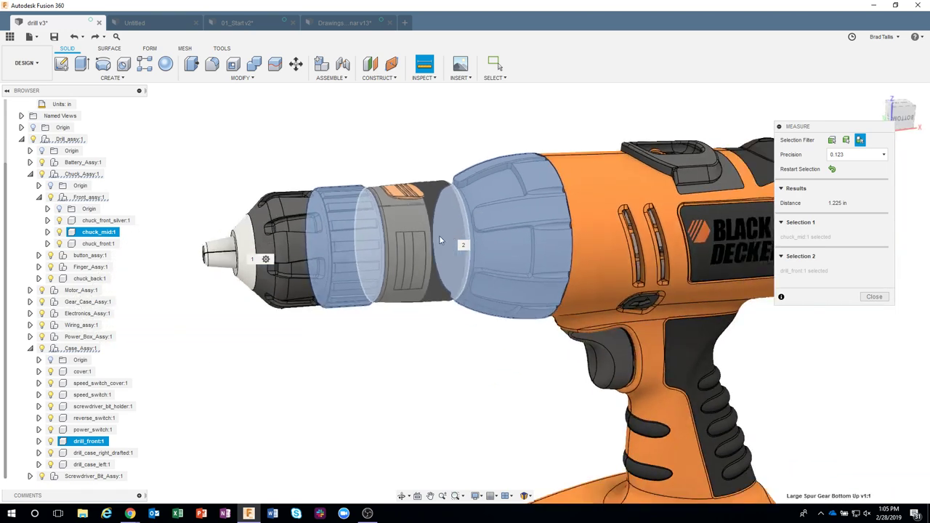
mouse_move(428, 244)
shift+middle_down()
mouse_move(362, 285)
mouse_move(398, 327)
shift+middle_up()
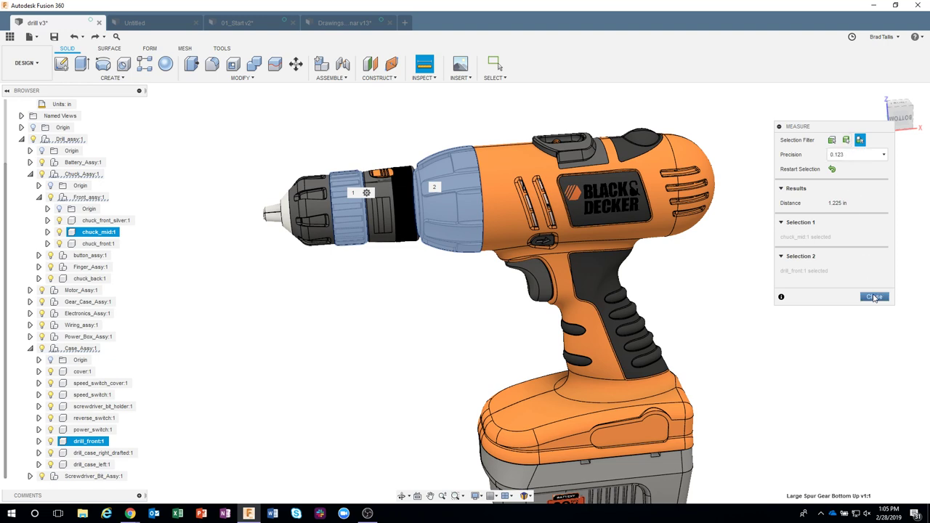
Restart the measurement with the face/edge/vertex filter, measure between the two long upper edges of the housing's base, and close Measure.
click(832, 169)
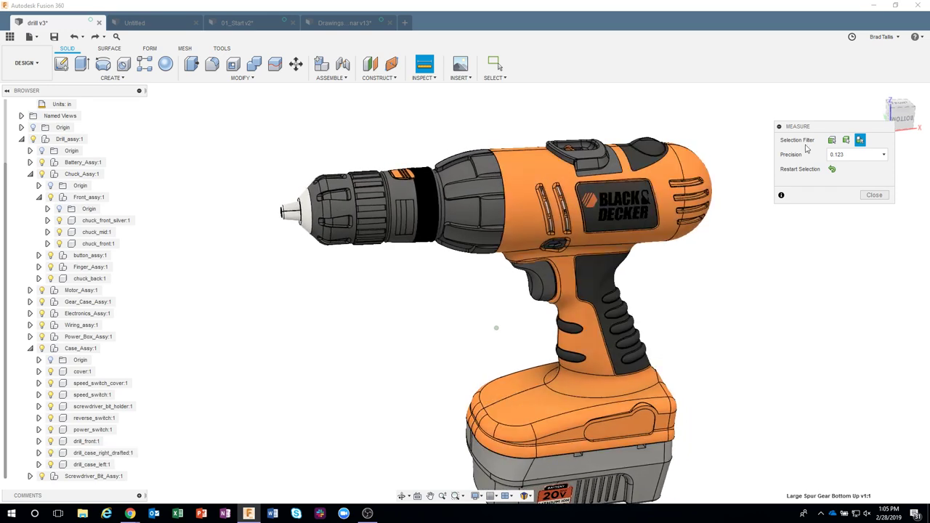
click(832, 140)
shift+middle_drag(552, 182, 534, 378)
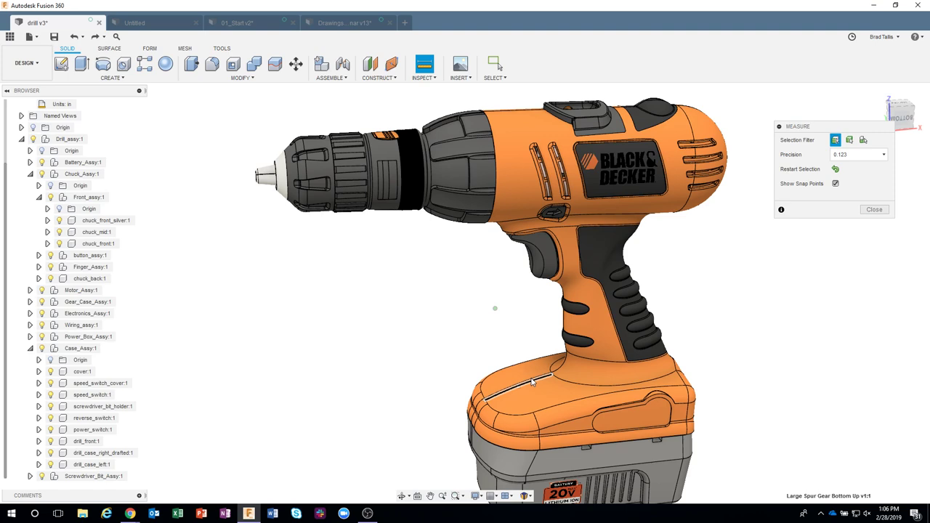
click(555, 336)
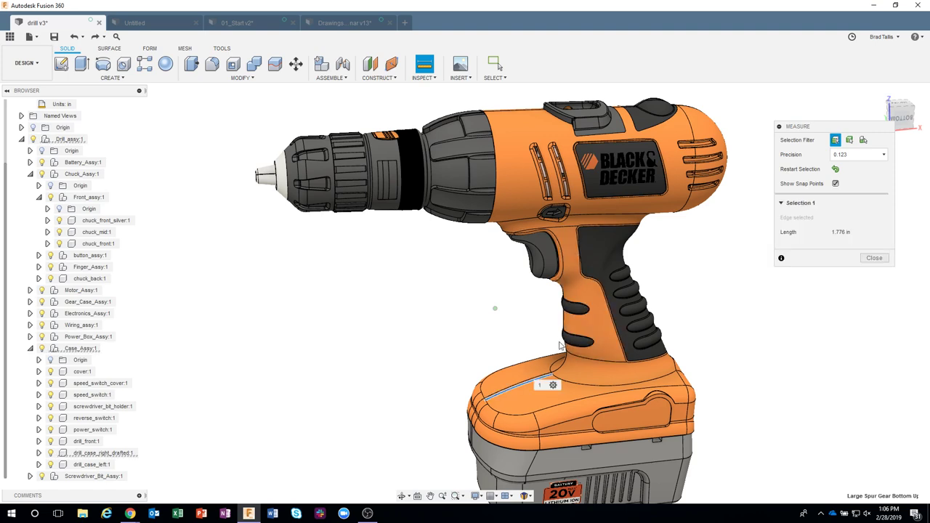
scroll(561, 369, up, 5)
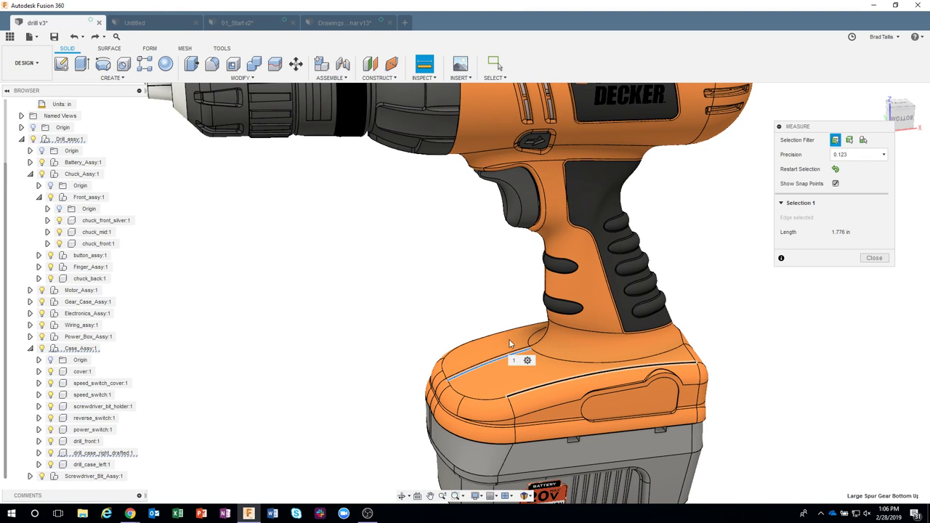
click(529, 386)
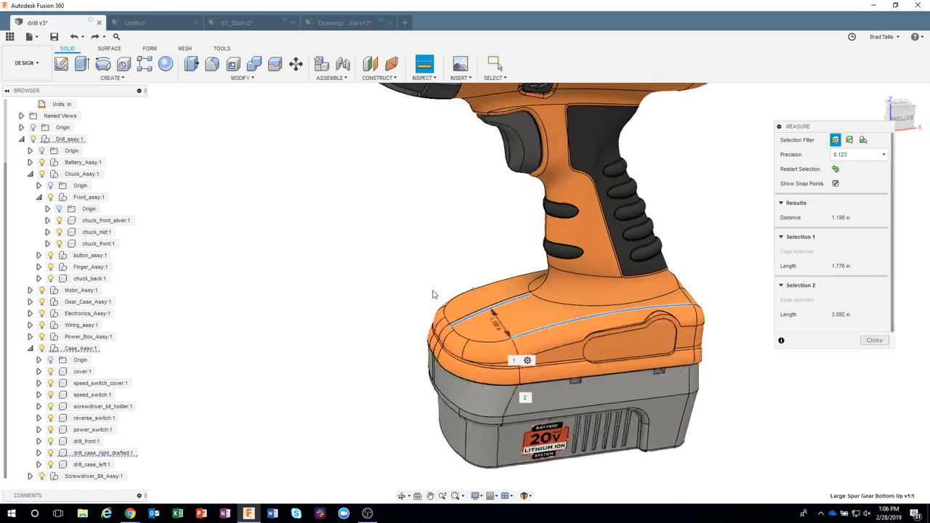
scroll(432, 291, up, 4)
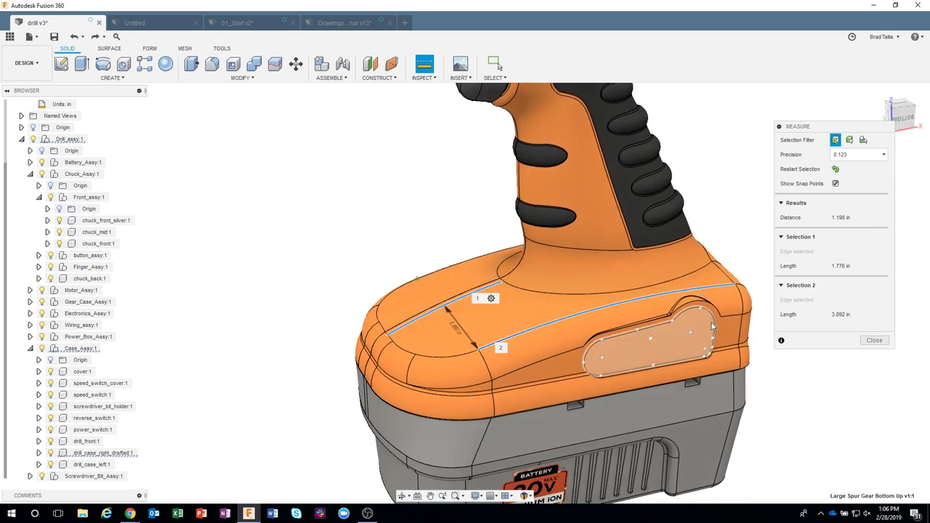
click(839, 219)
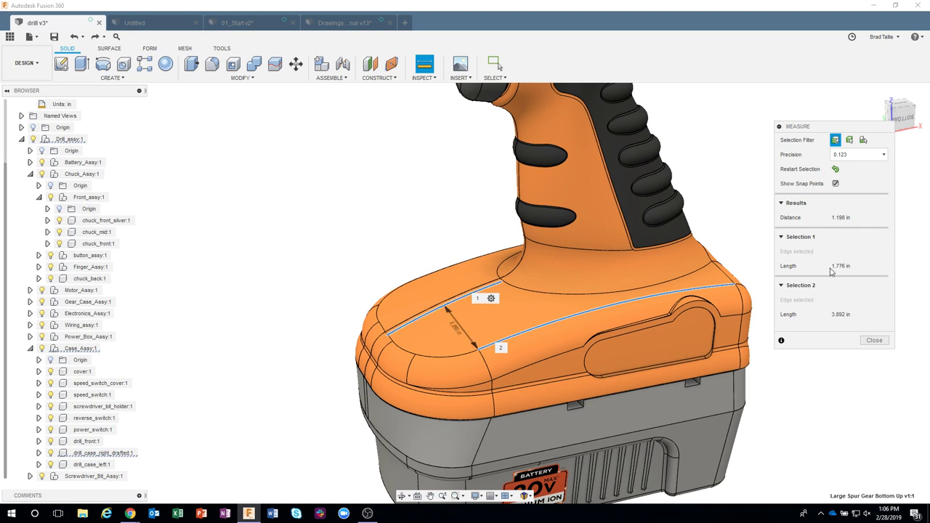
click(876, 342)
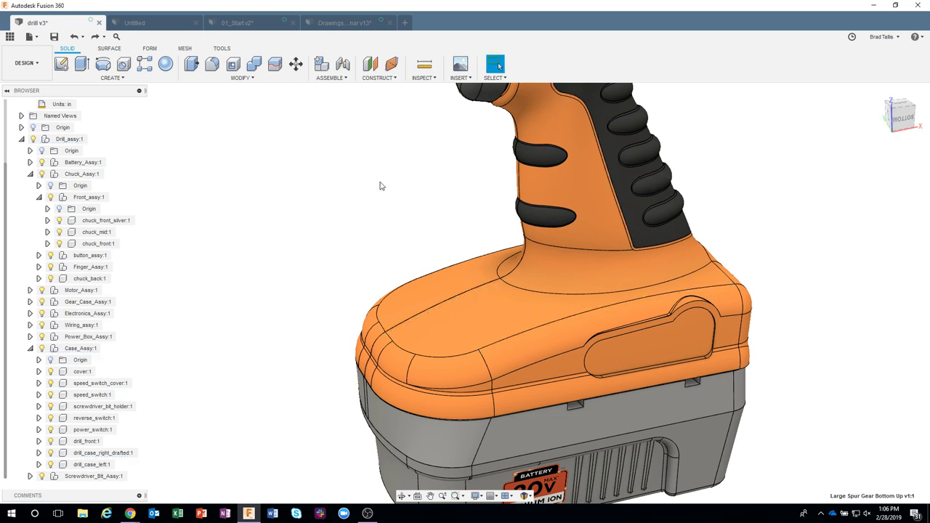
Run an Interference check on all chuck components, window-selected in the flat BOTTOM view, without including coincident faces.
scroll(379, 186, down, 5)
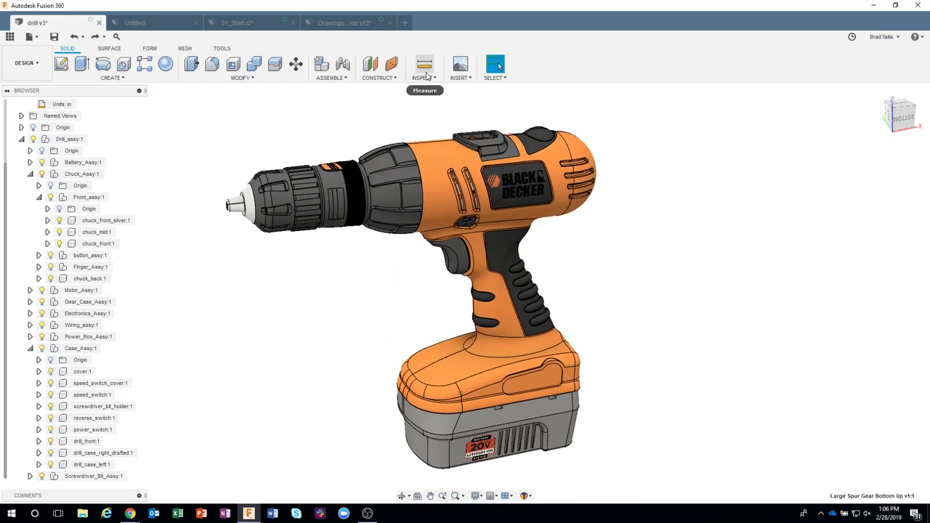
click(425, 78)
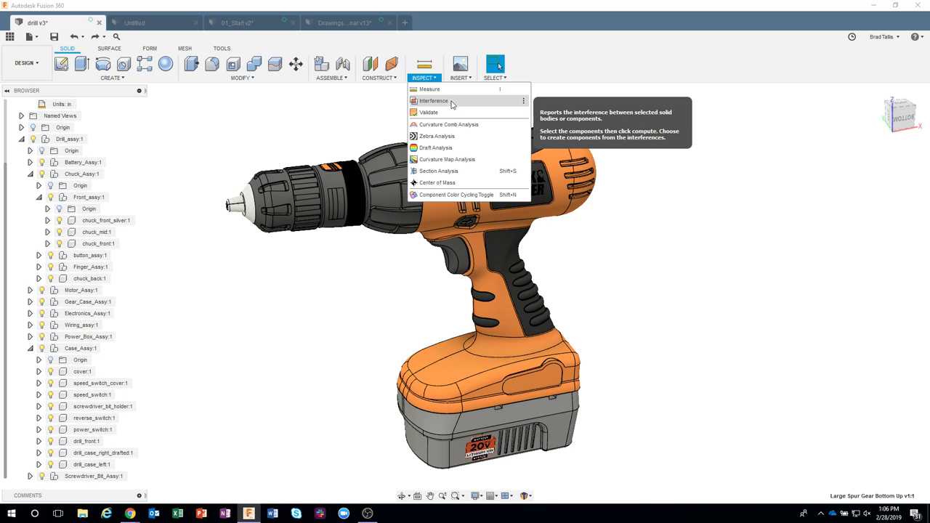
click(451, 103)
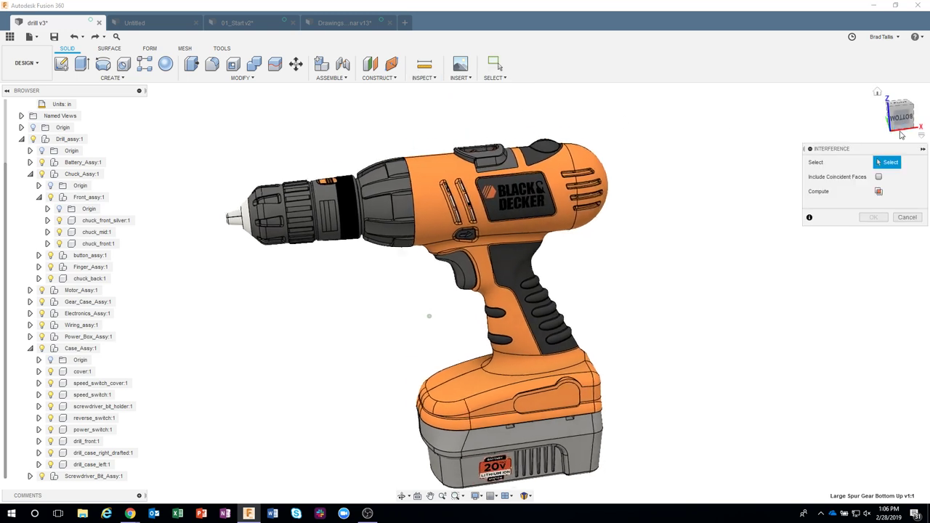
drag(901, 135, 920, 138)
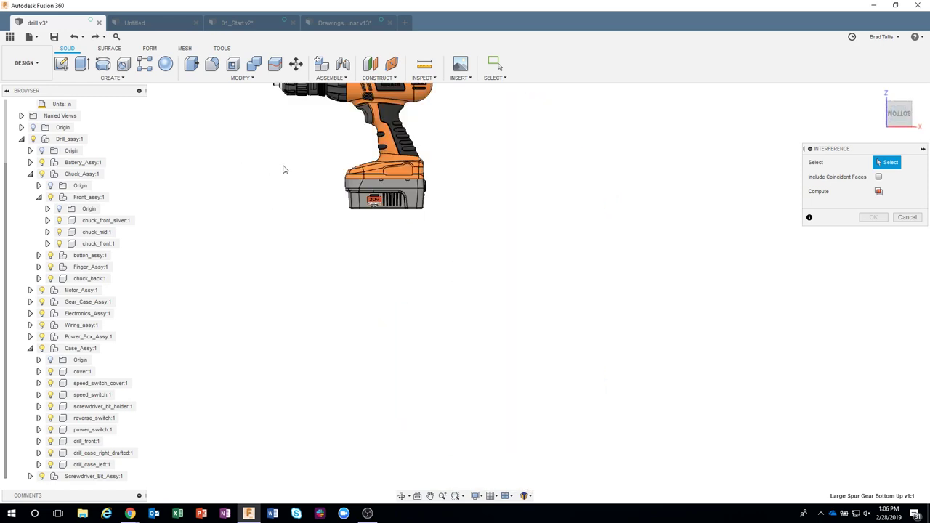
middle_drag(284, 169, 415, 289)
scroll(385, 172, up, 5)
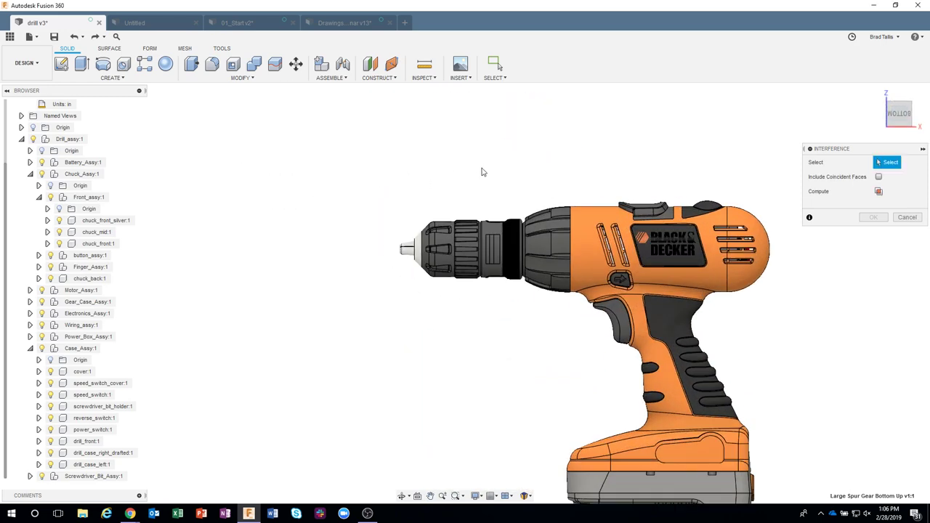
scroll(384, 166, up, 4)
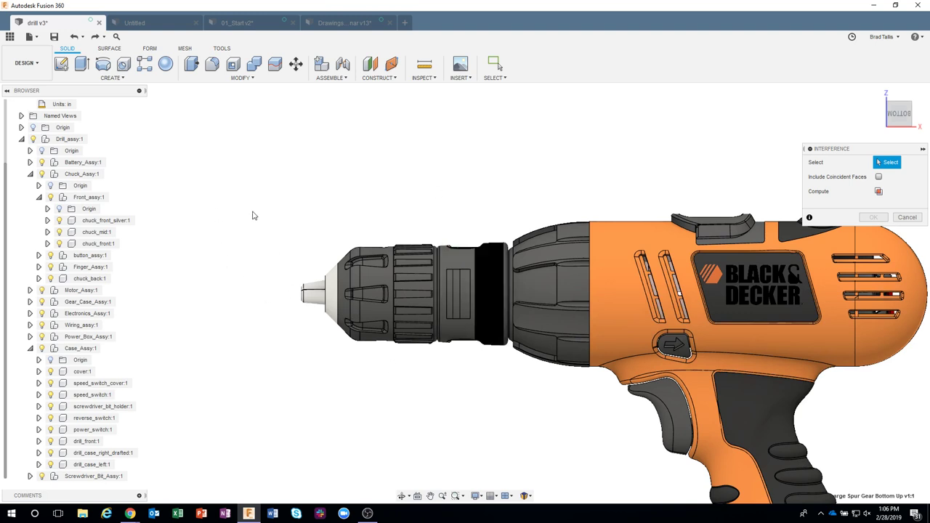
drag(257, 199, 517, 414)
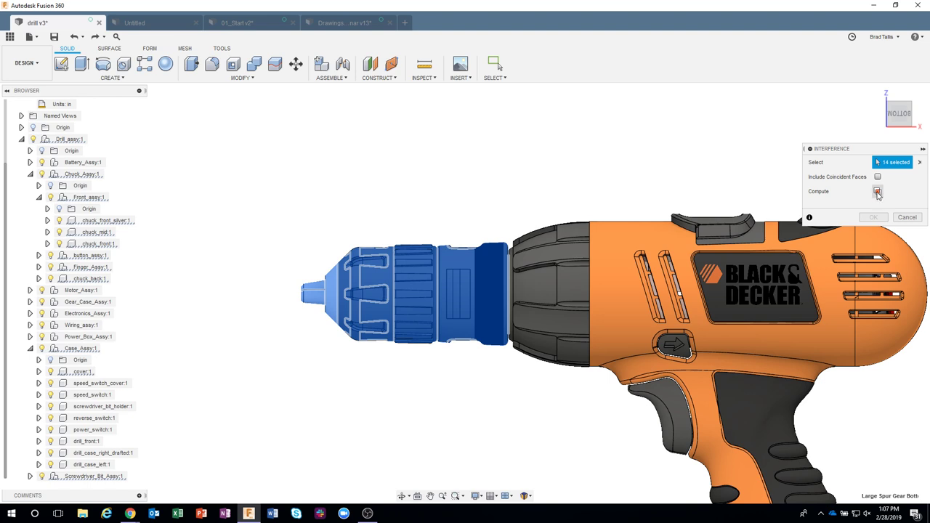
click(876, 192)
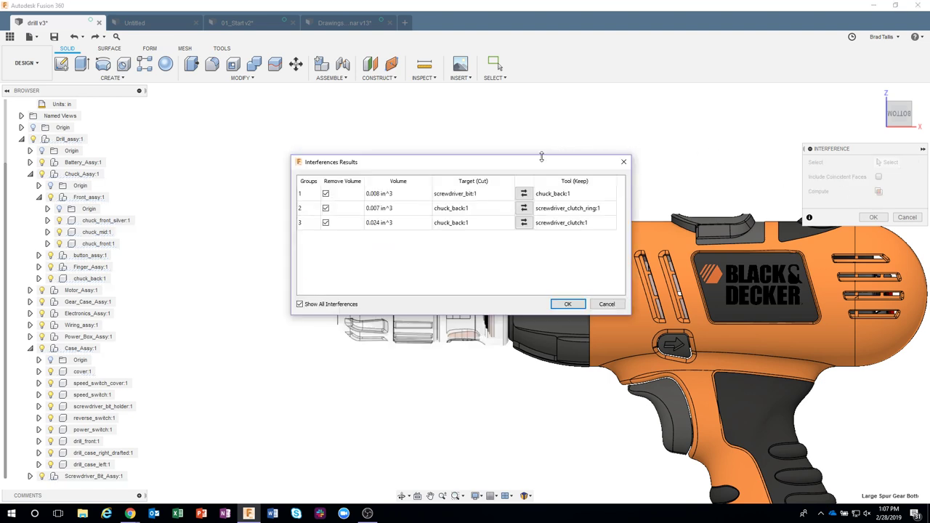
Move the interference results clear of the model, examine the overlapping volumes inside the transparent chuck, and cancel without removing any volume.
drag(531, 164, 424, 90)
scroll(448, 292, up, 2)
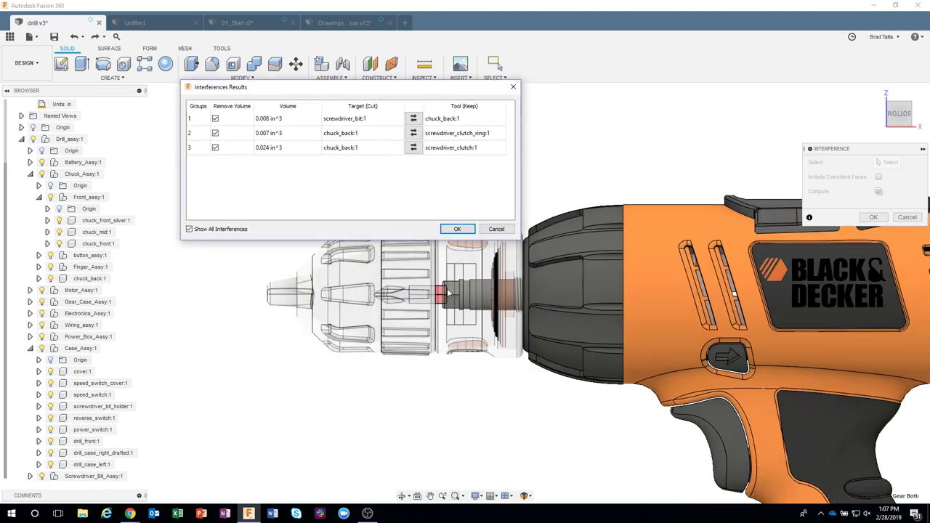
shift+middle_drag(453, 296, 480, 317)
scroll(531, 341, down, 5)
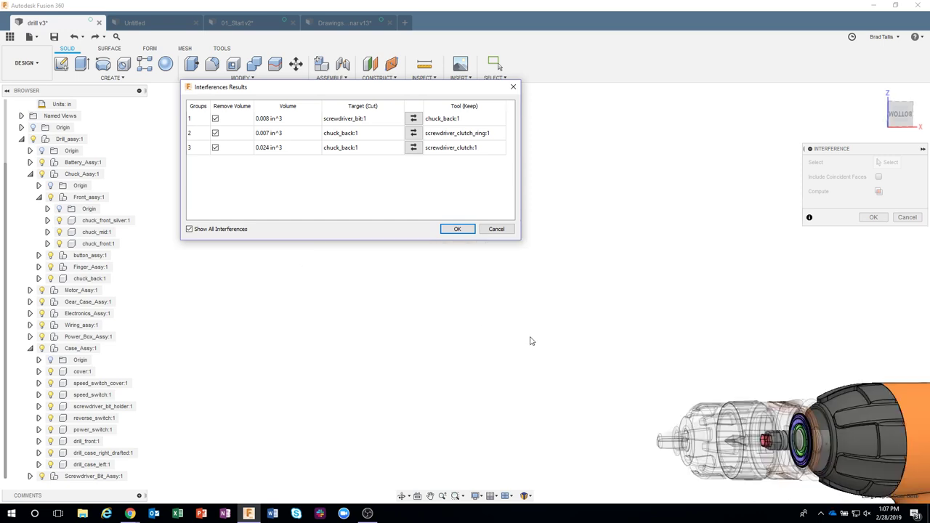
middle_drag(618, 367, 581, 322)
scroll(580, 323, up, 2)
scroll(580, 321, up, 5)
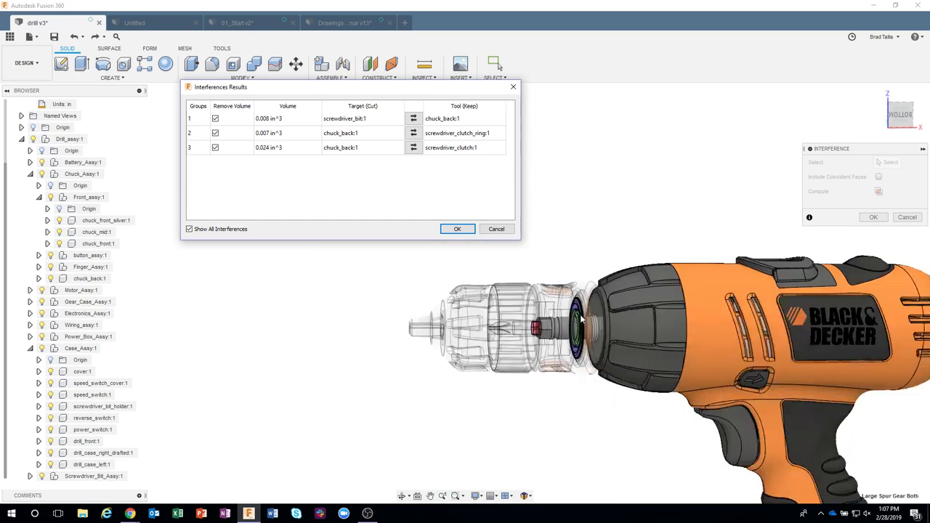
shift+middle_drag(524, 419, 349, 121)
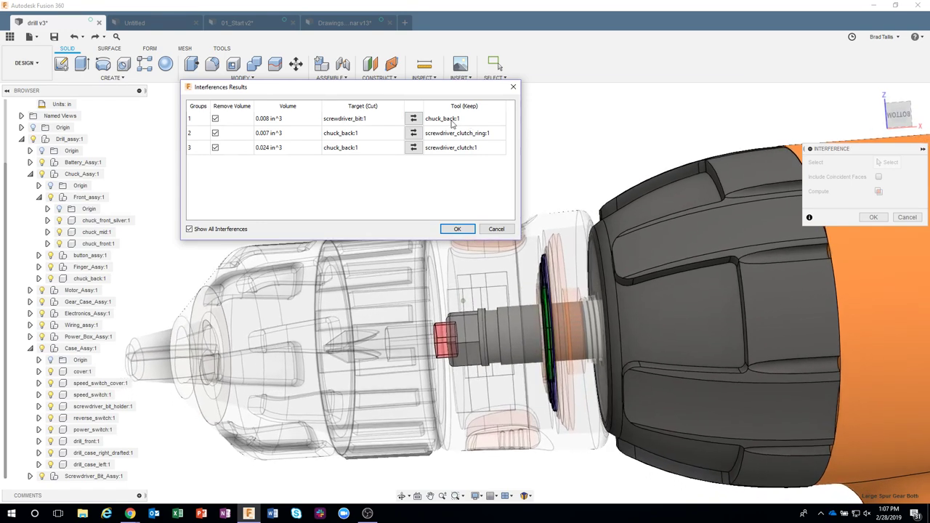
shift+middle_drag(349, 345, 375, 353)
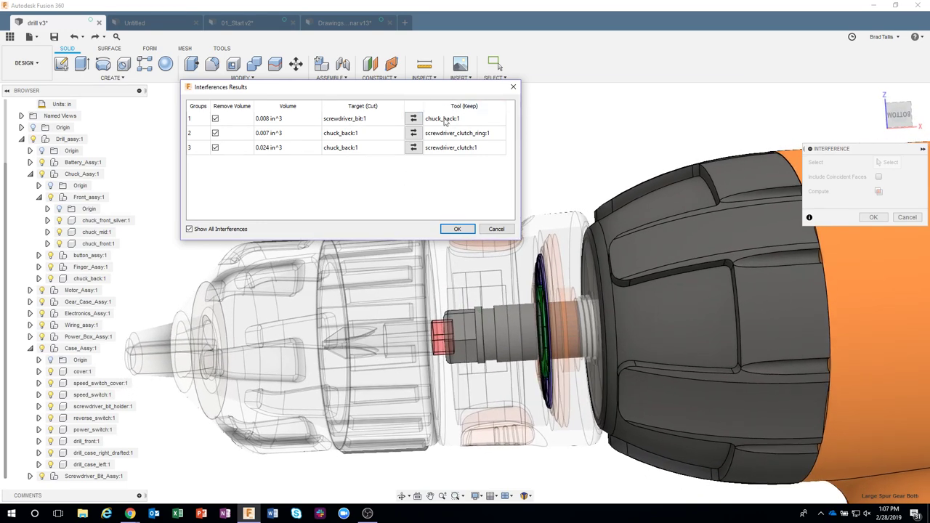
shift+middle_drag(443, 124, 394, 268)
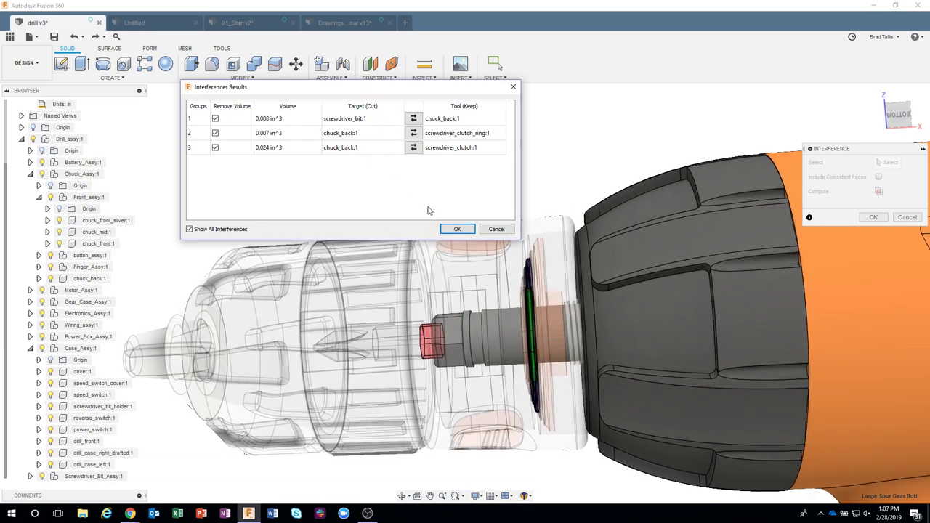
click(496, 229)
Move Chuck_Assy about 2.73 in along negative X to expose the screwdriver bit and clutch ring, and cancel the move.
scroll(504, 289, down, 8)
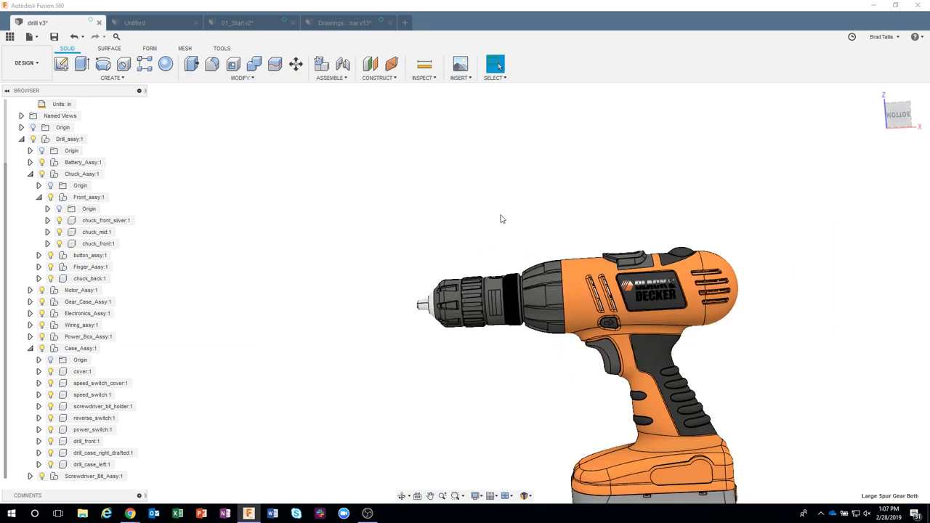
shift+middle_drag(489, 206, 210, 205)
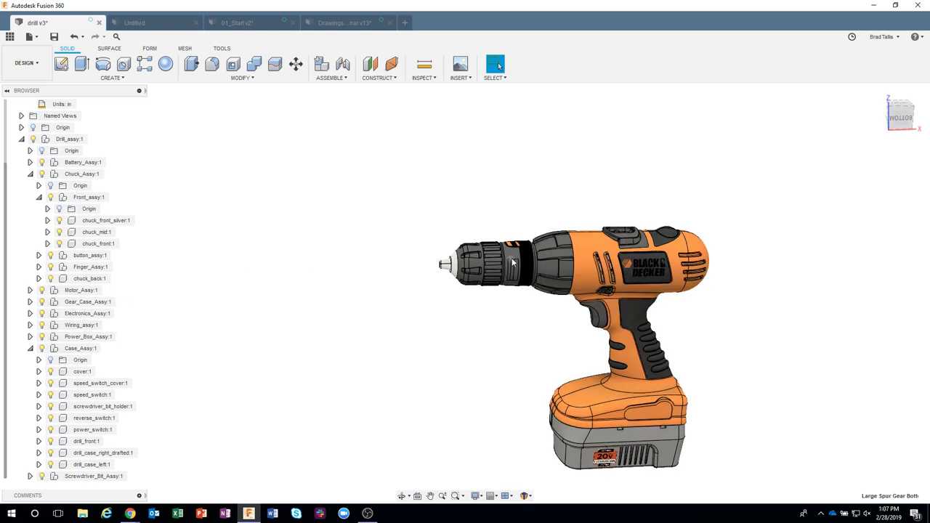
click(80, 175)
right_click(82, 176)
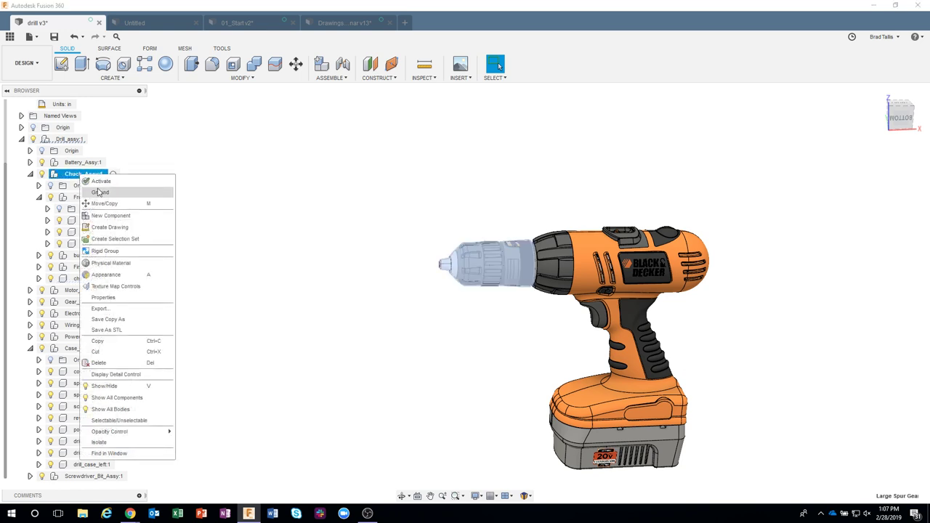
click(99, 204)
scroll(525, 237, up, 5)
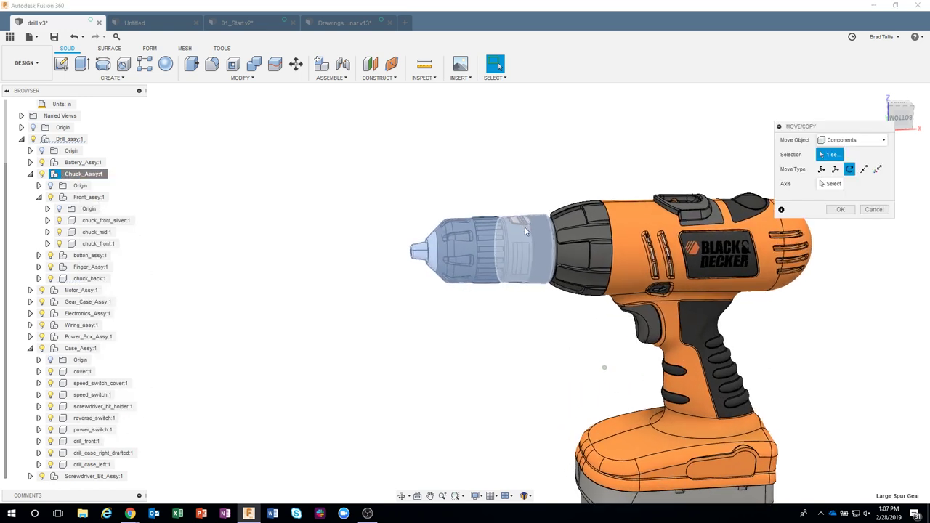
scroll(525, 227, up, 2)
click(820, 169)
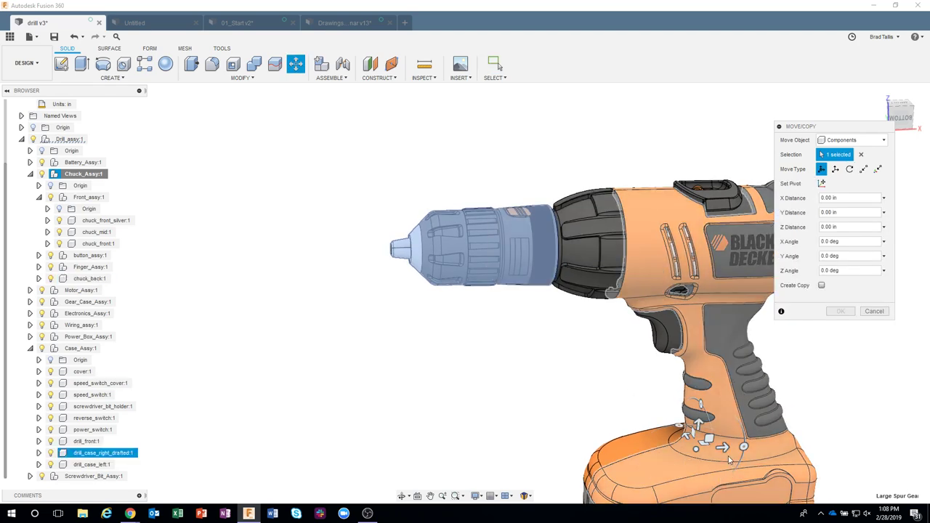
drag(723, 446, 607, 452)
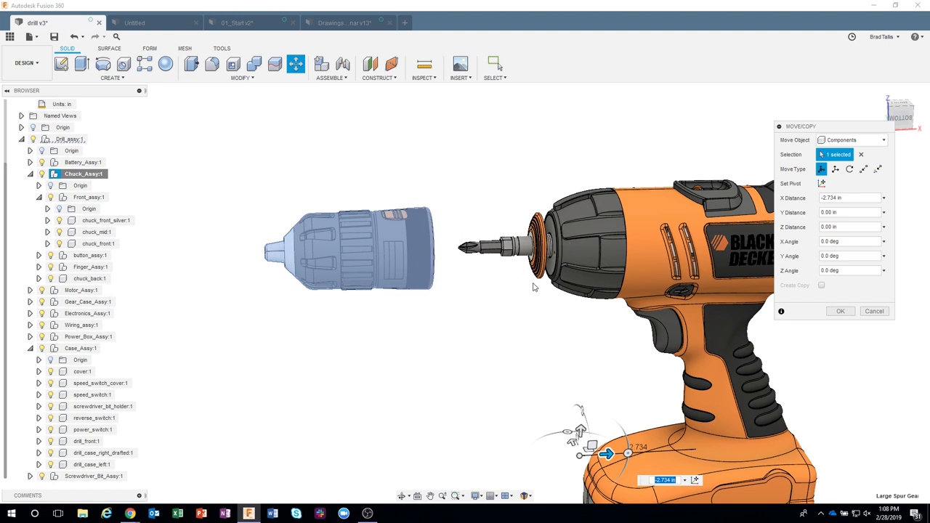
click(872, 310)
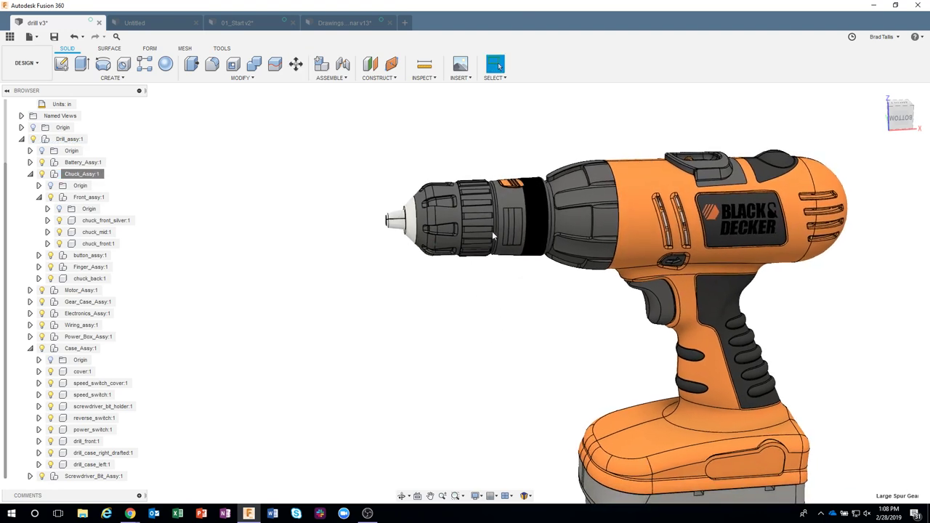
Rerun the Interference check on the window-selected chuck components, review the results clear of the model, and cancel without removing any volume.
scroll(519, 281, up, 1)
middle_drag(538, 327, 490, 317)
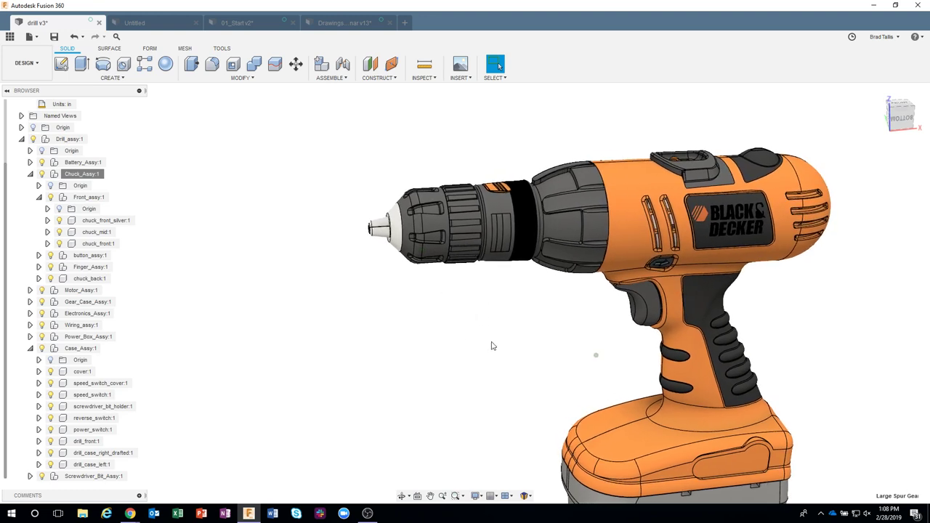
scroll(491, 345, up, 3)
scroll(372, 229, up, 3)
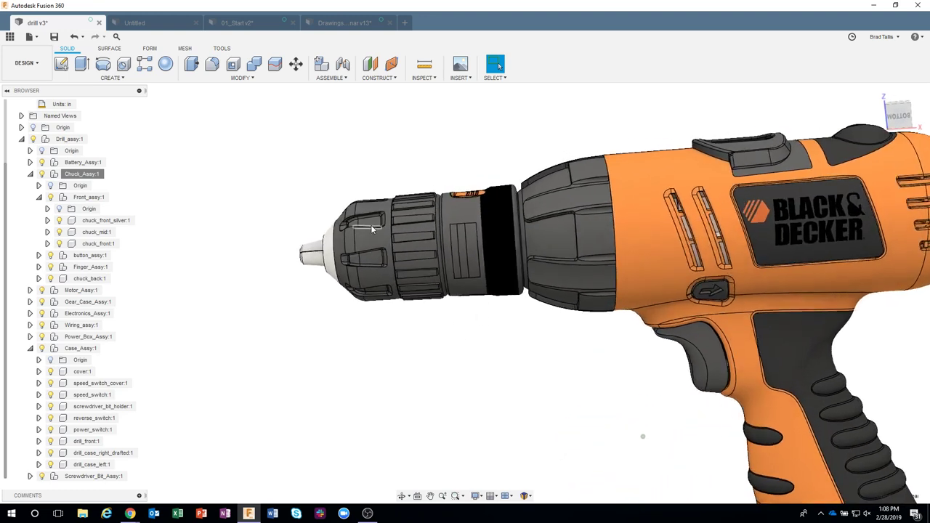
scroll(372, 229, up, 2)
click(419, 77)
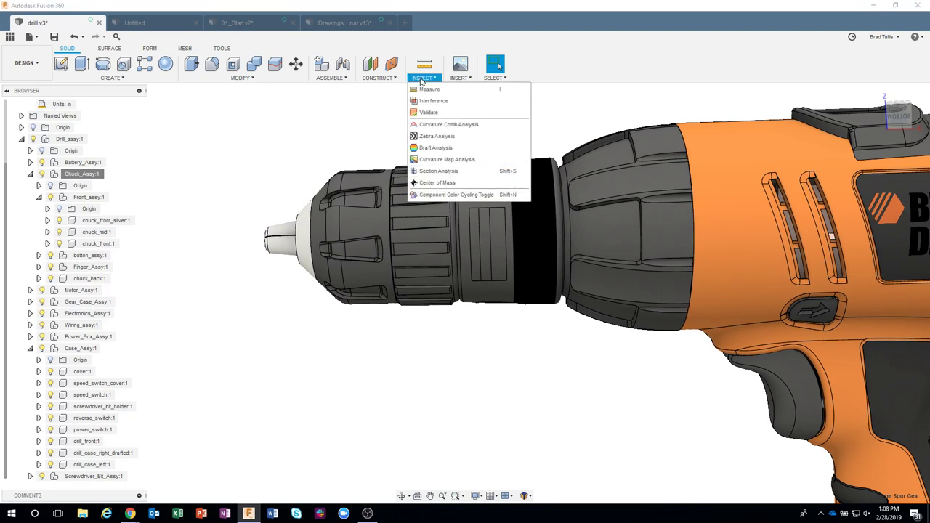
click(434, 100)
scroll(725, 148, down, 2)
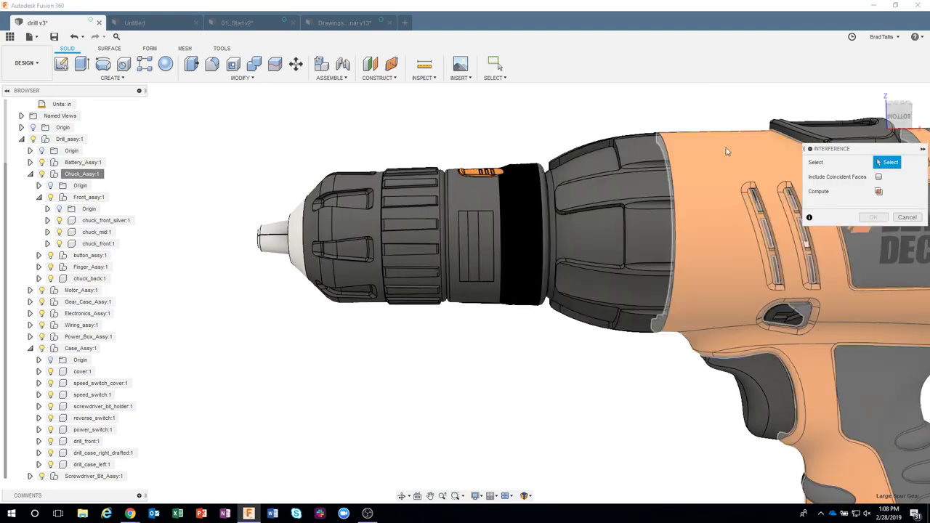
drag(201, 147, 537, 358)
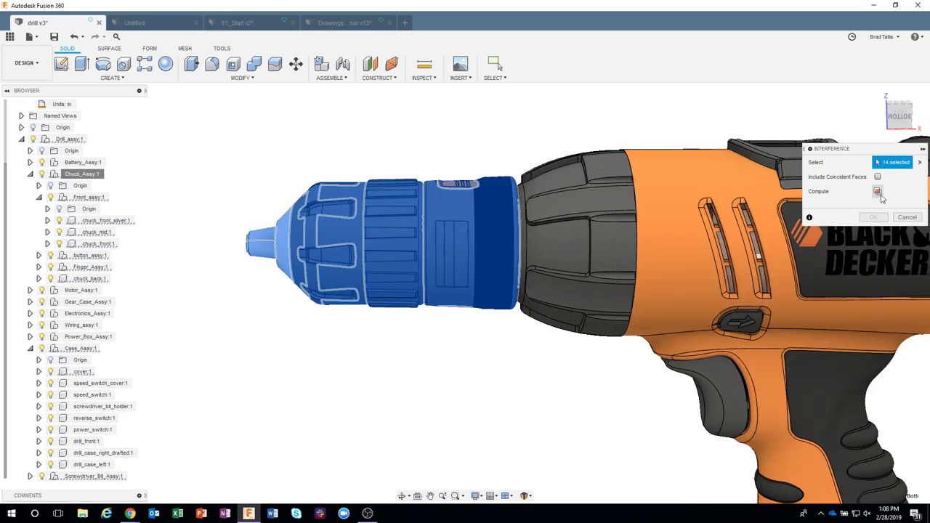
click(876, 191)
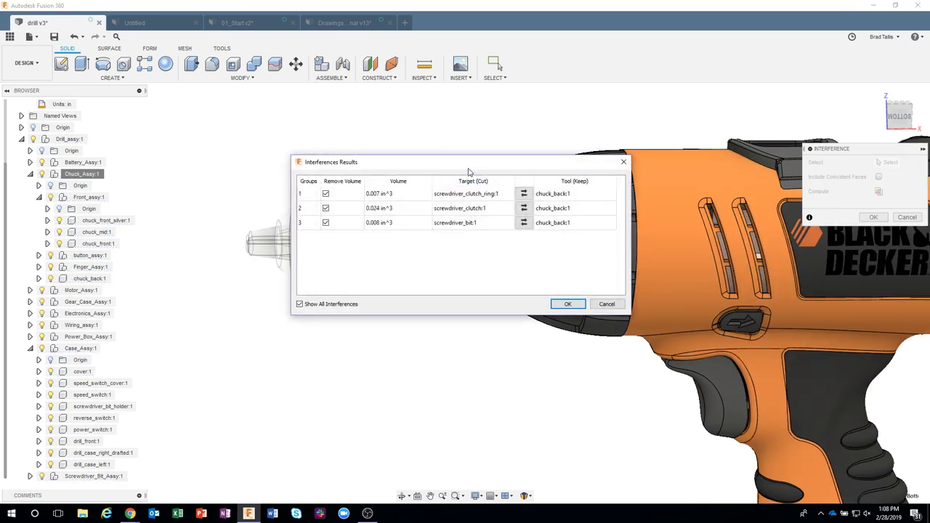
drag(469, 172, 405, 82)
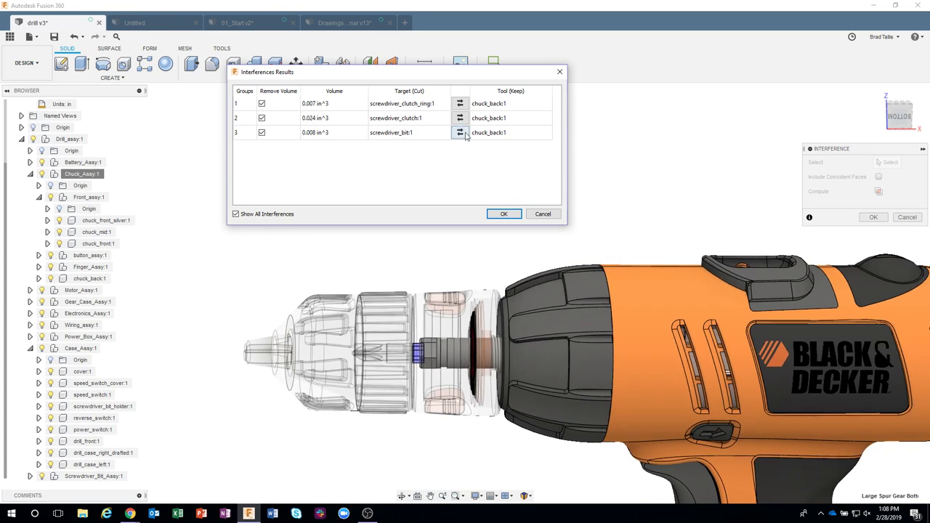
click(542, 214)
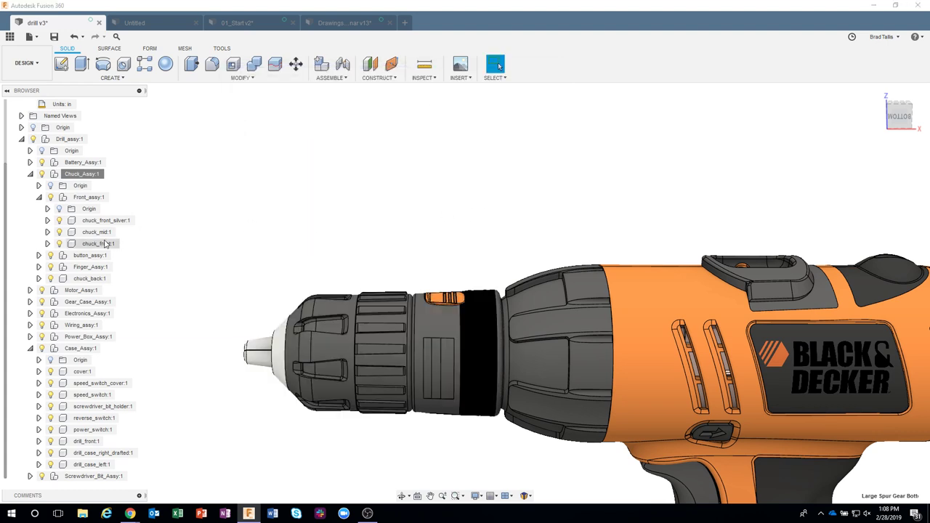
Isolate the chuck_back component to examine its shape, and unisolate it to bring back the full drill.
click(100, 283)
right_click(99, 284)
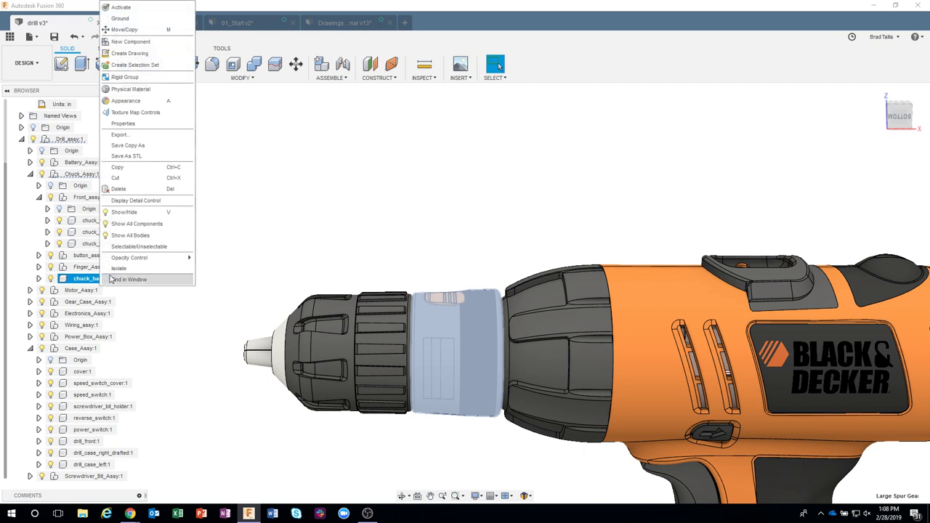
click(117, 279)
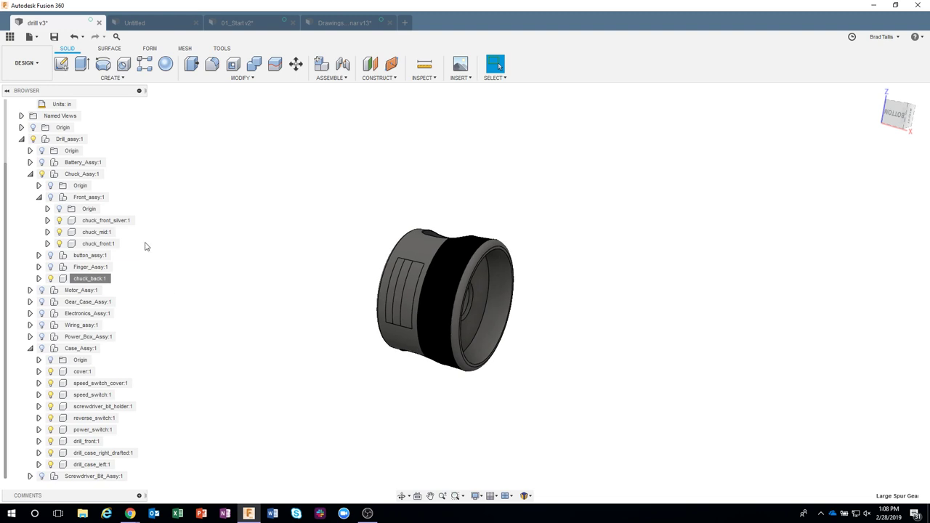
right_click(98, 279)
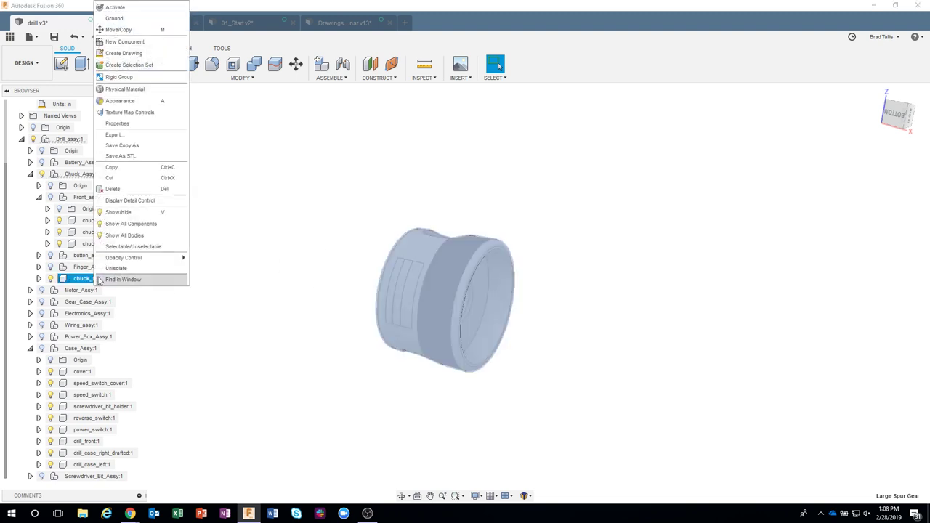
click(110, 269)
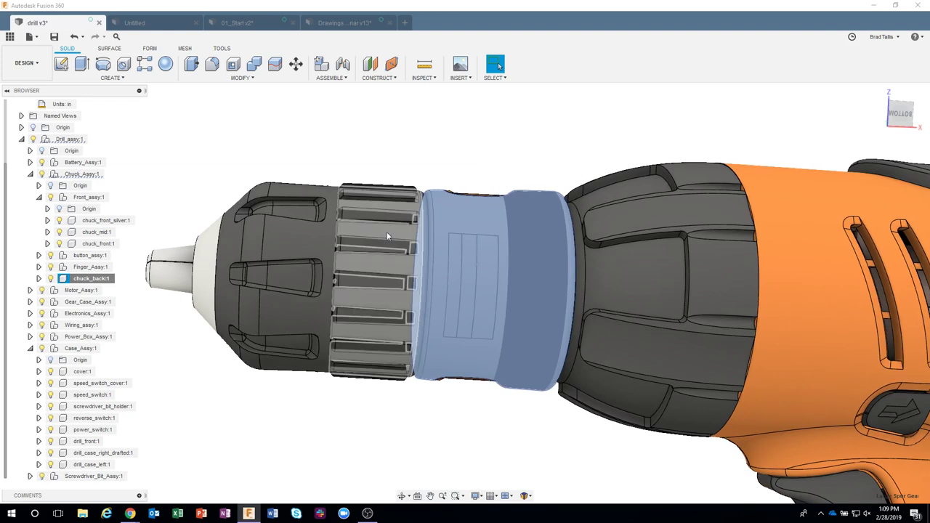
Hide the chuck_mid component and examine where the screwdriver bit passes through chuck_back.
click(387, 233)
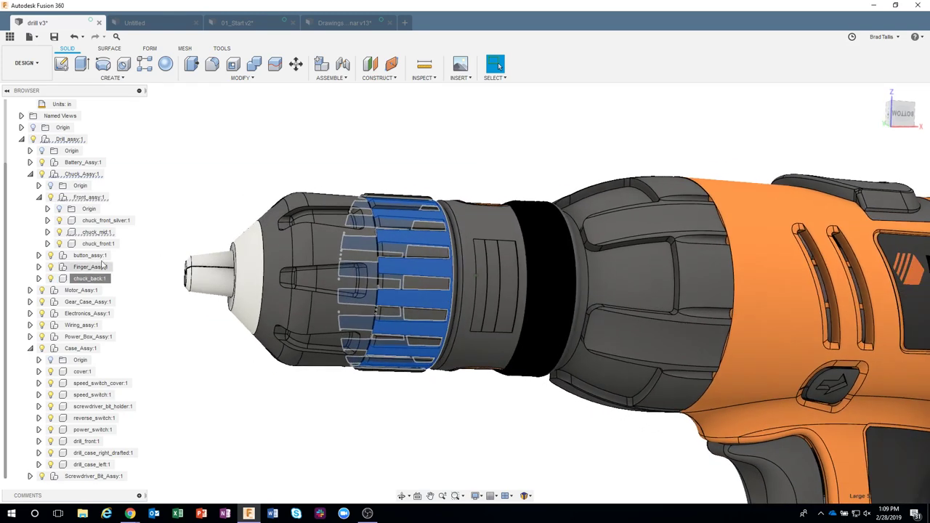
click(60, 233)
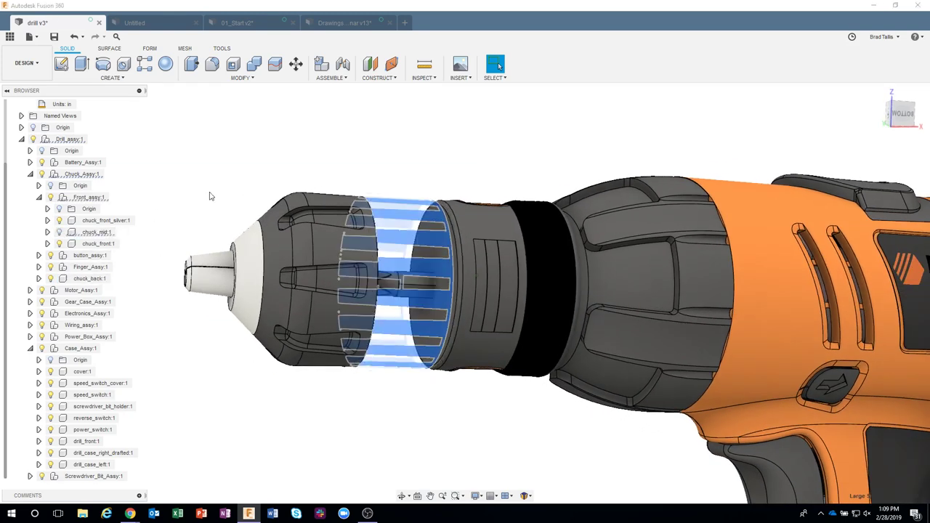
scroll(419, 250, up, 3)
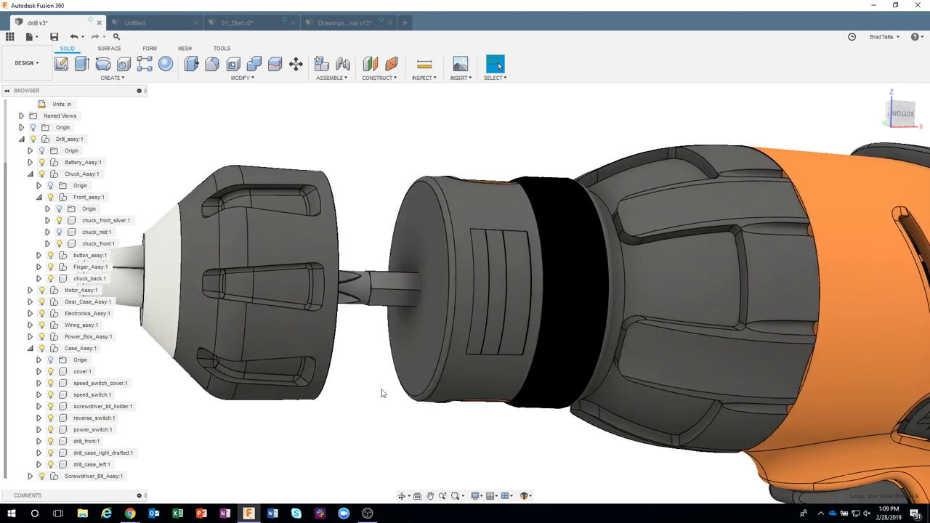
scroll(368, 390, up, 1)
shift+middle_drag(366, 390, 408, 236)
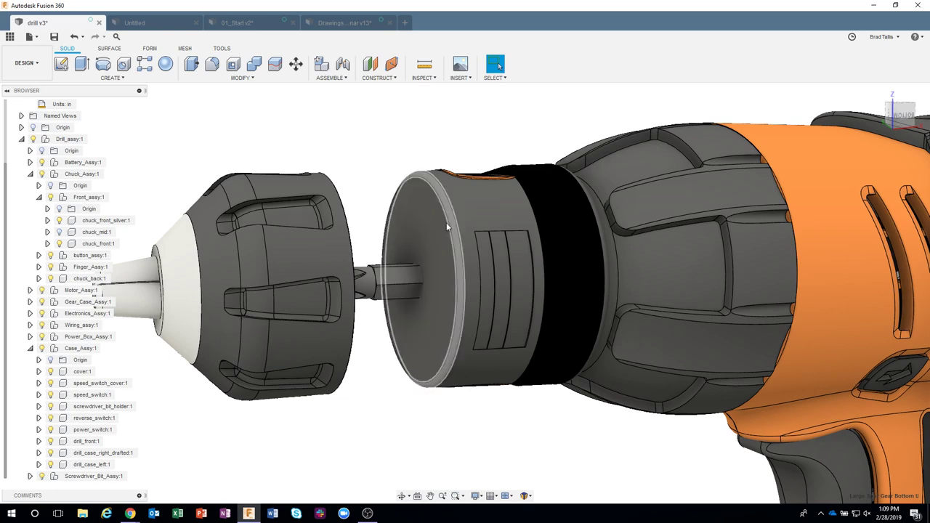
scroll(456, 215, down, 2)
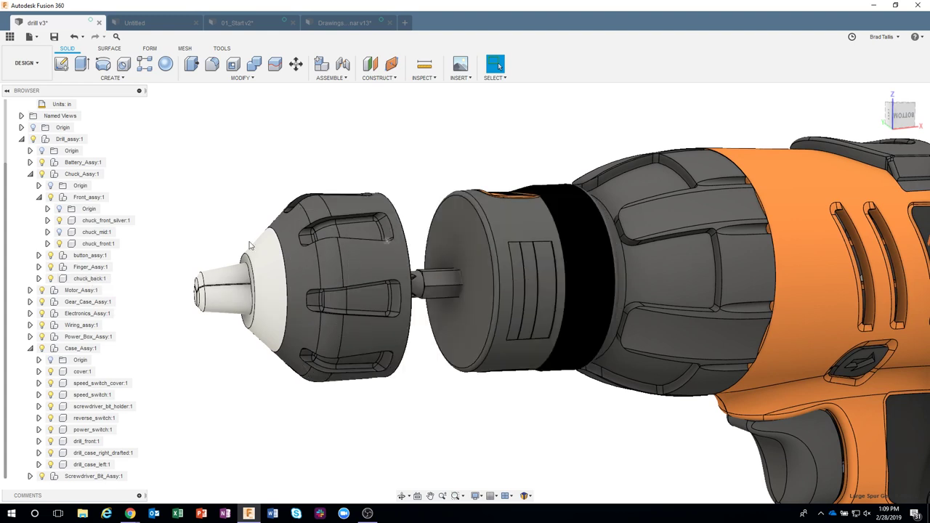
Activate the chuck_back component and isolate it for editing.
click(115, 279)
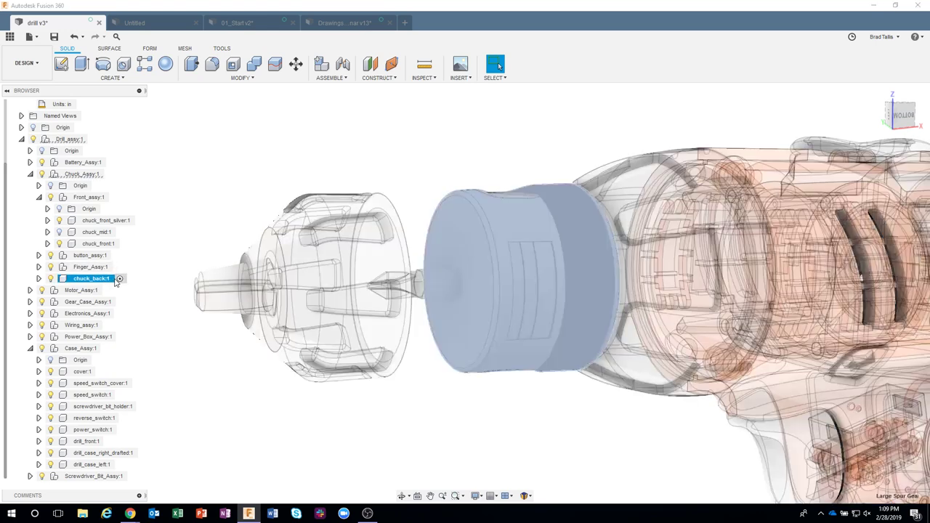
right_click(101, 280)
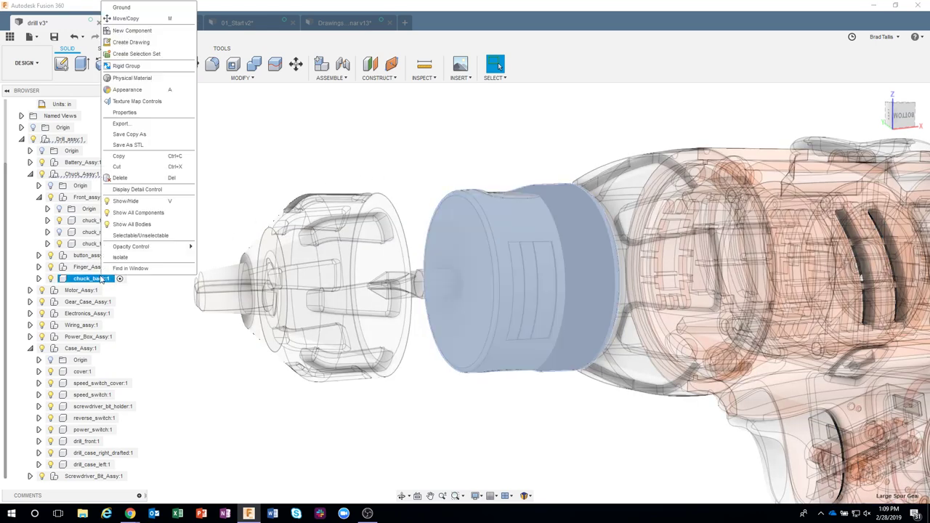
click(122, 258)
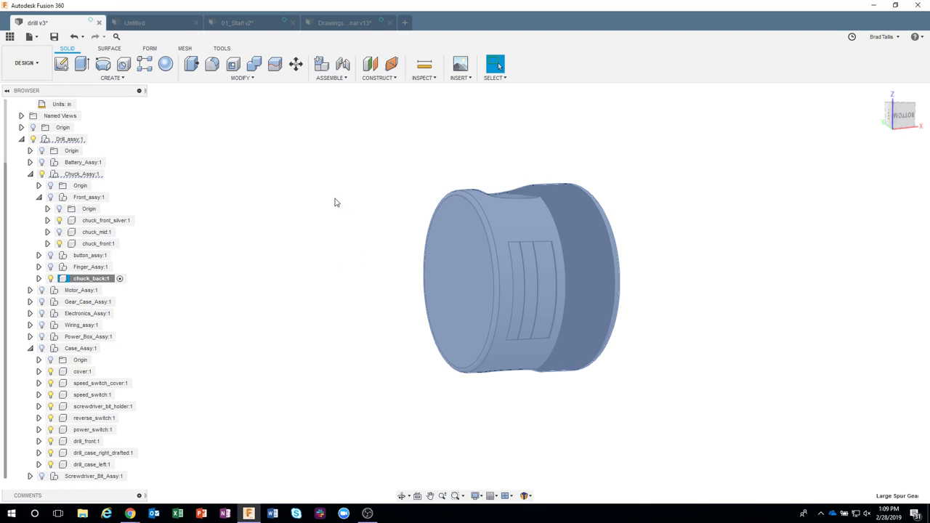
Create a sketch on chuck_back's flat front face with a centred 0.5 in diameter circle, and finish the sketch.
right_click(466, 260)
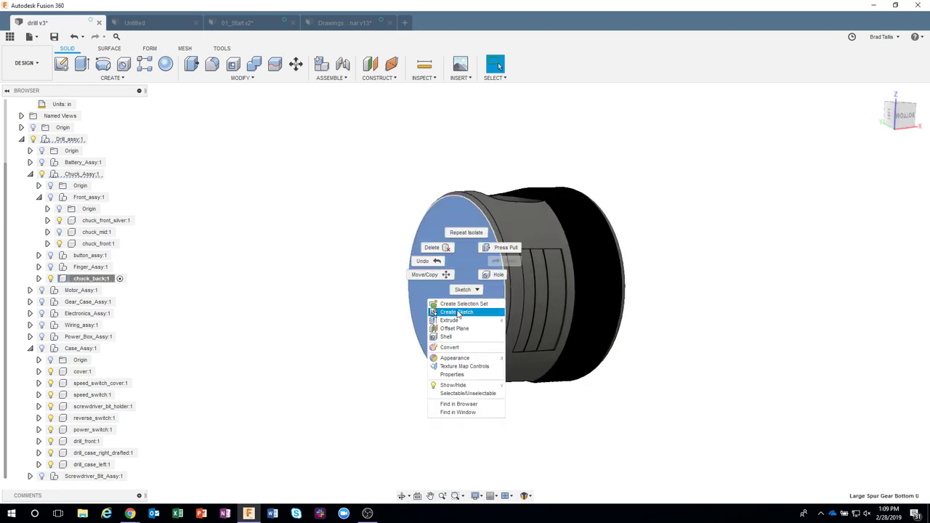
click(457, 313)
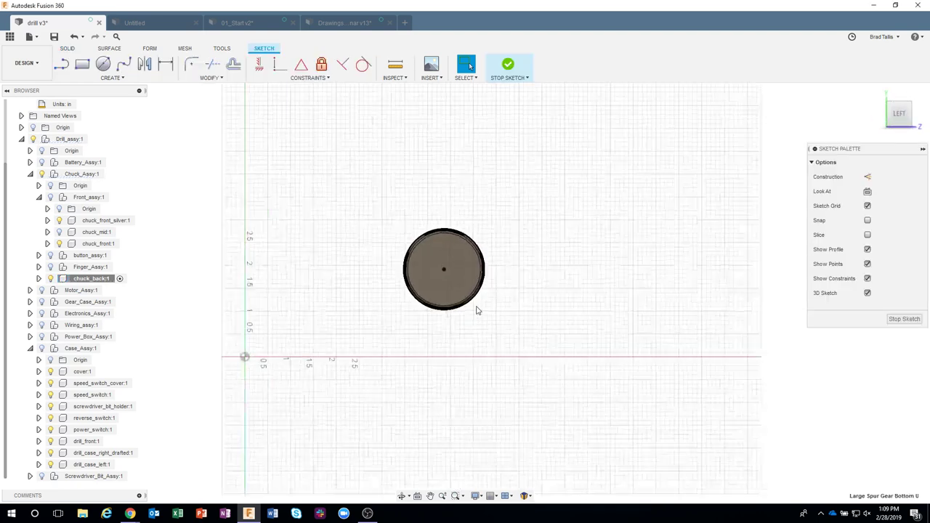
scroll(476, 310, up, 3)
key(c)
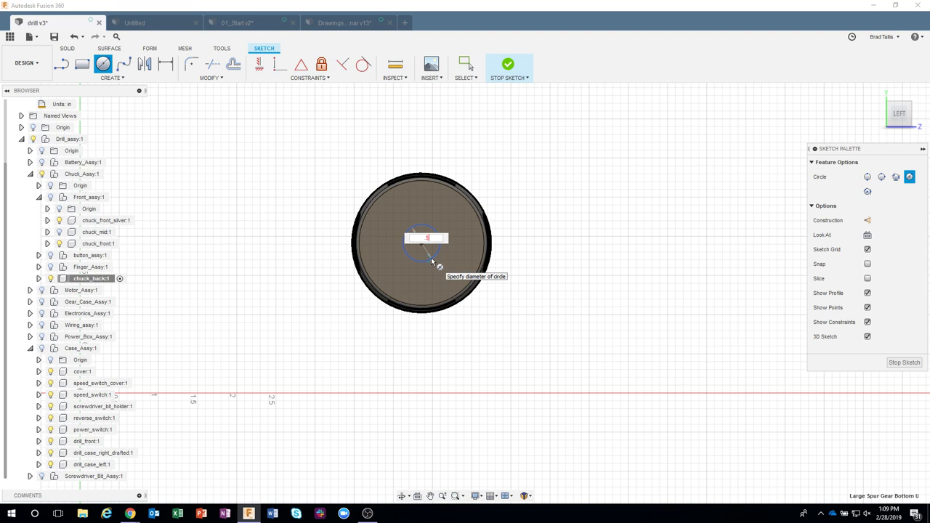
key(Return)
key(Escape)
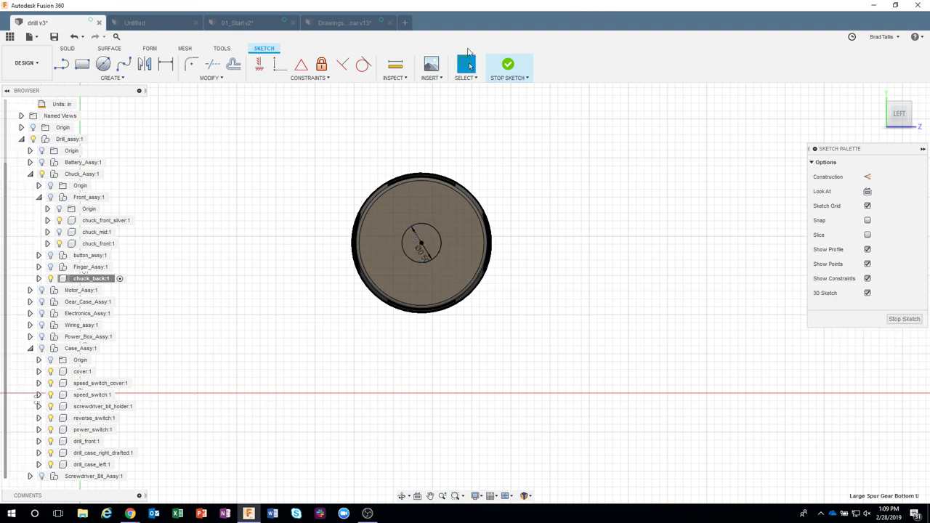
click(511, 81)
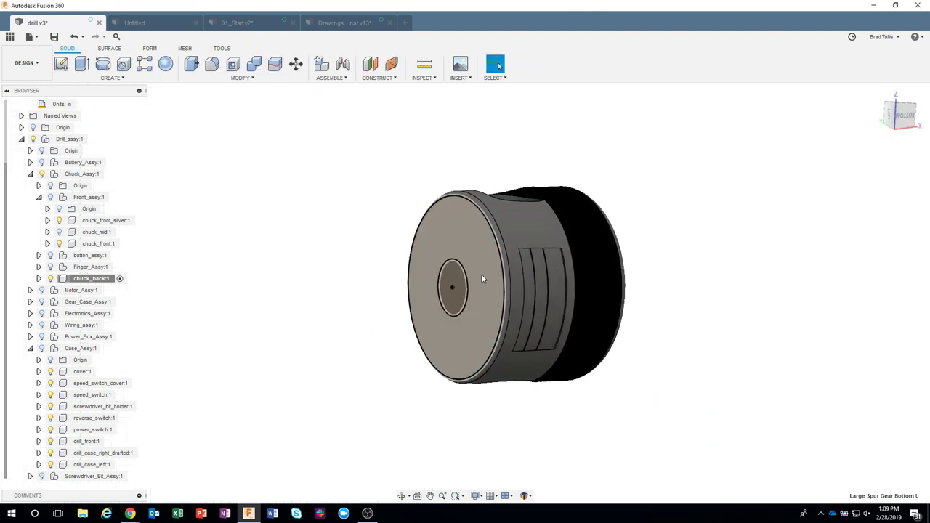
Extrude the circular profile on chuck_back into the part as a one-sided cut with its extent set to All.
right_click(456, 279)
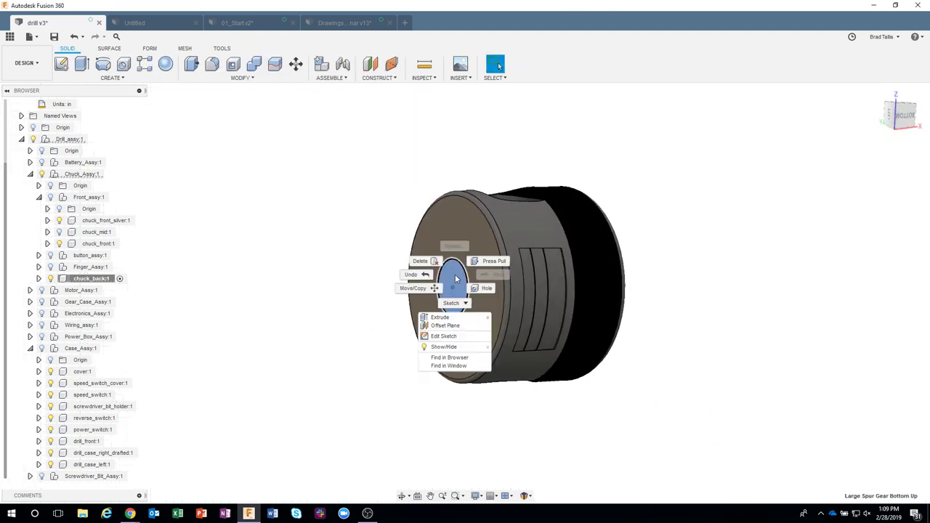
click(449, 314)
shift+middle_drag(520, 294, 433, 282)
drag(407, 289, 458, 287)
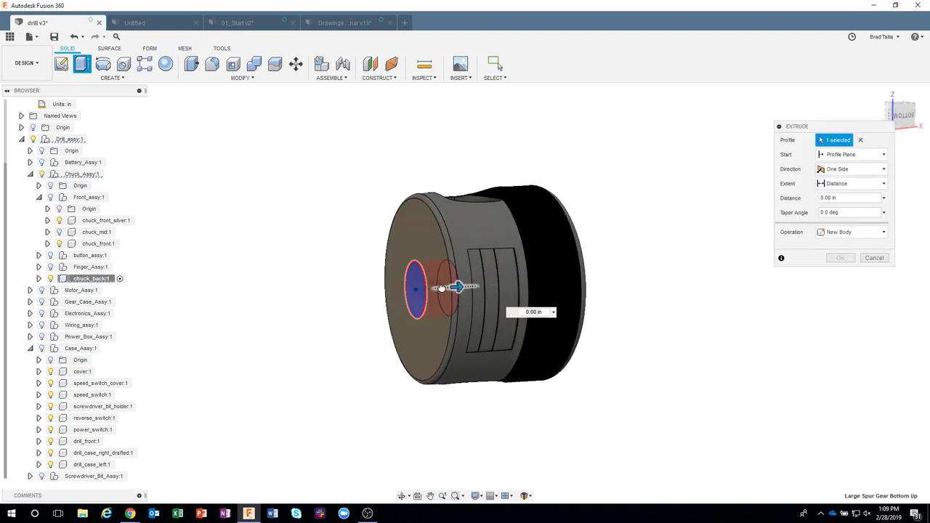
click(854, 185)
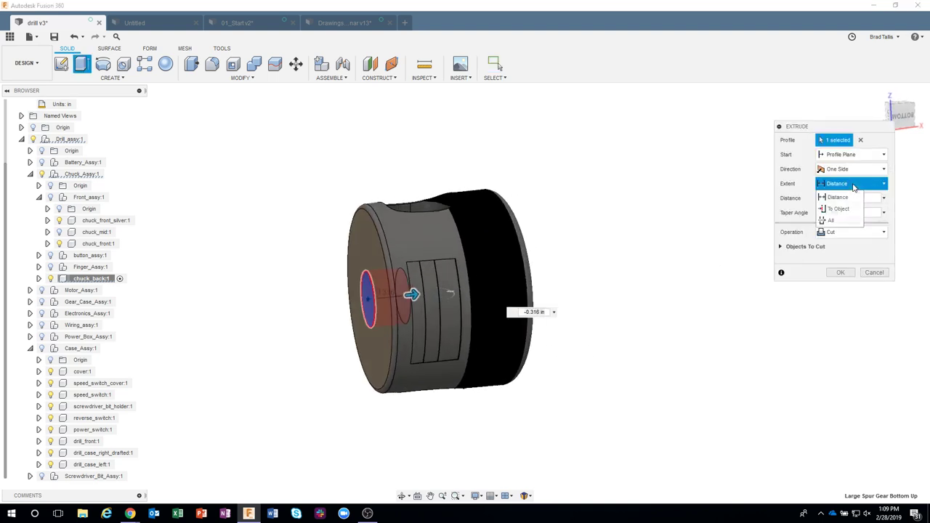
click(837, 221)
click(839, 272)
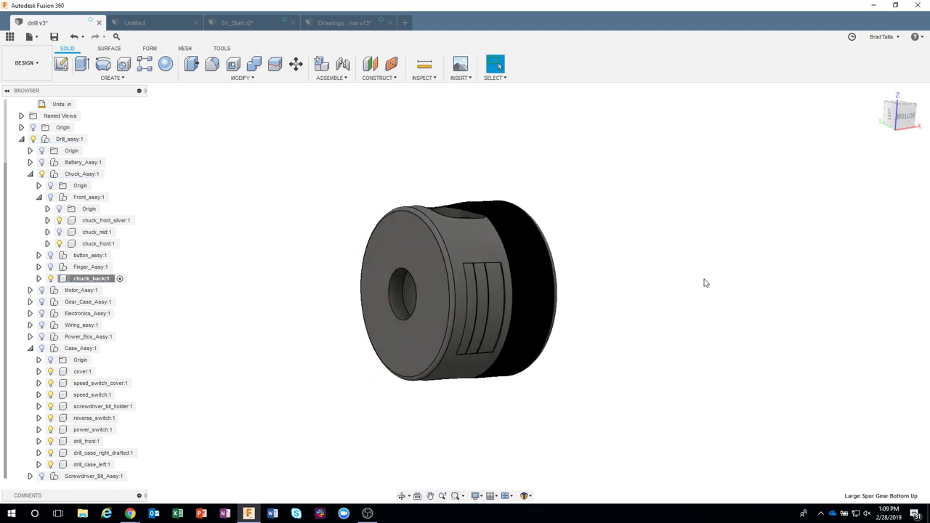
Unisolate chuck_back, and reactivate the top-level drill component with chuck_mid shown.
shift+middle_drag(700, 283, 180, 161)
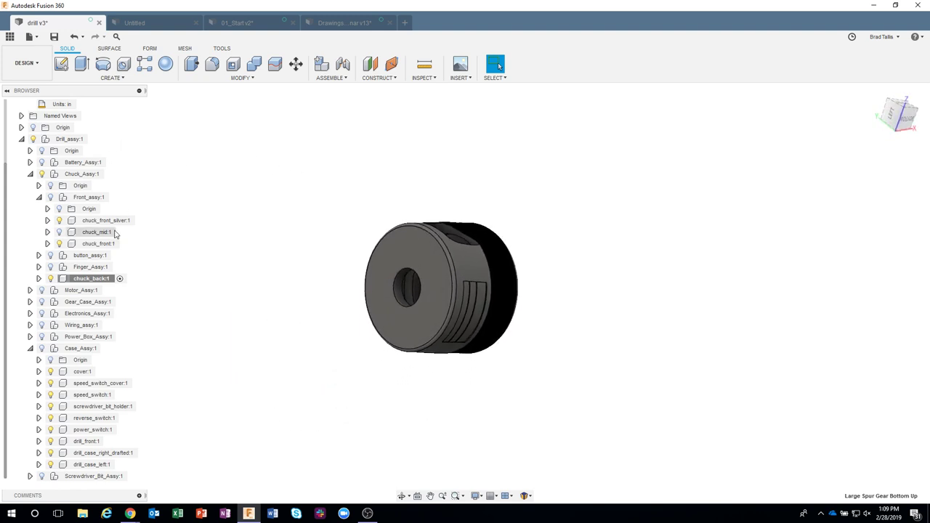
right_click(94, 280)
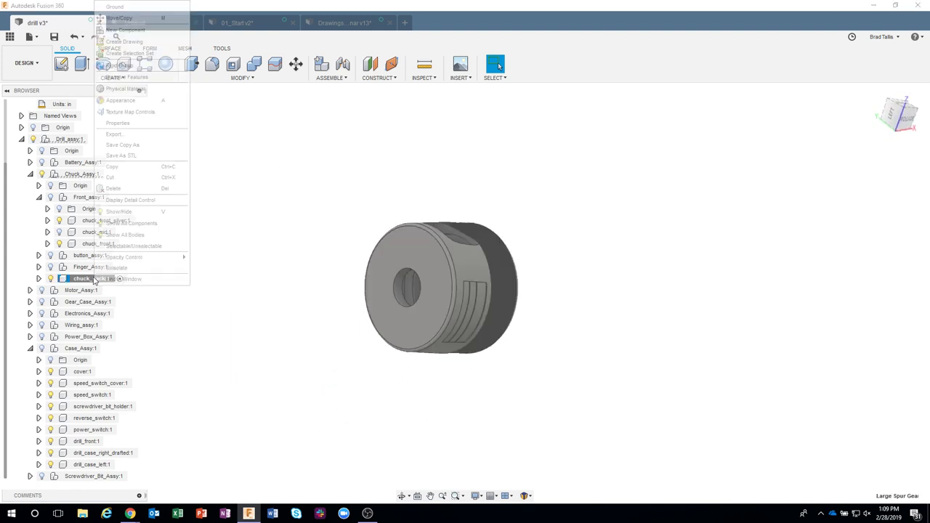
click(116, 268)
click(378, 162)
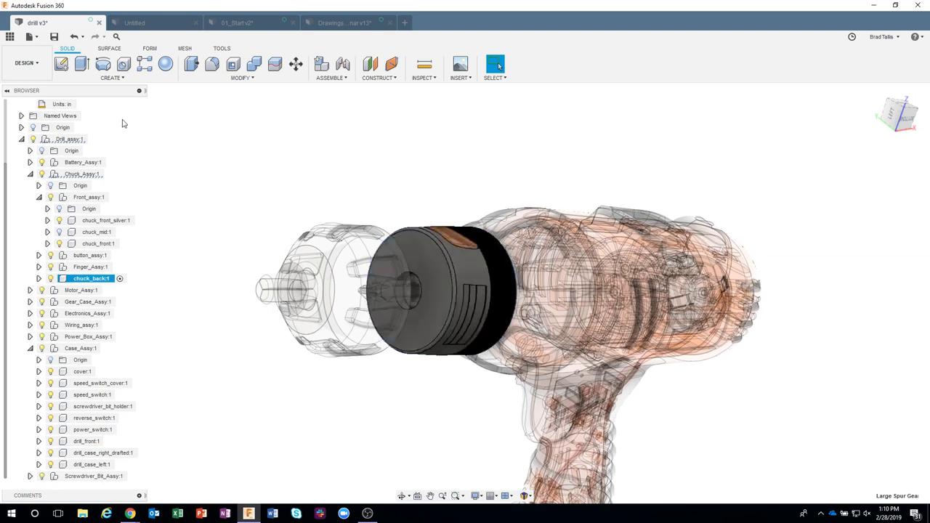
scroll(78, 120, up, 2)
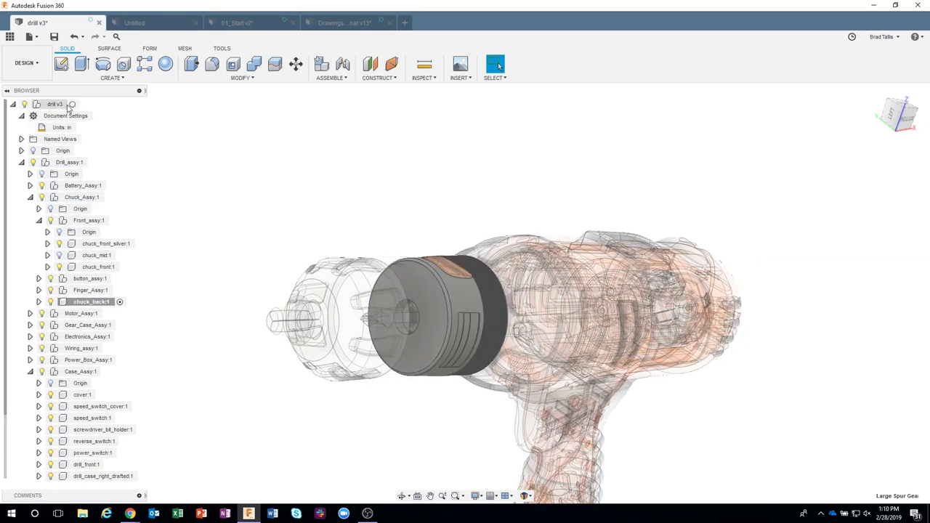
click(73, 104)
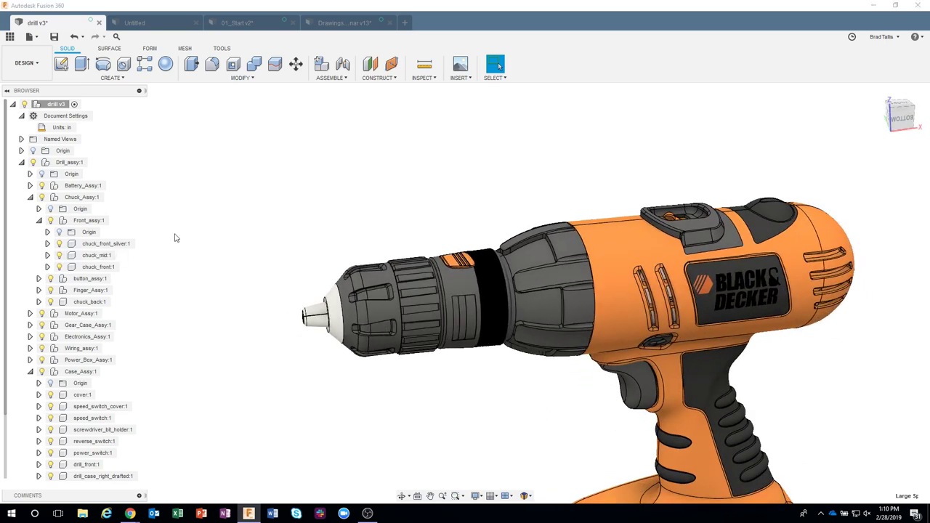
Compute the interference between all chuck components at the front of the drill, without including coincident faces.
click(423, 78)
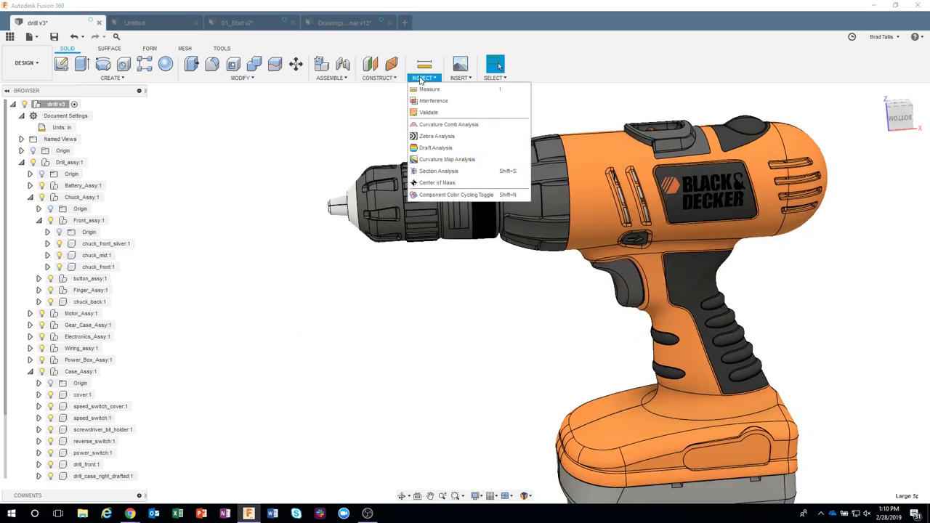
click(430, 102)
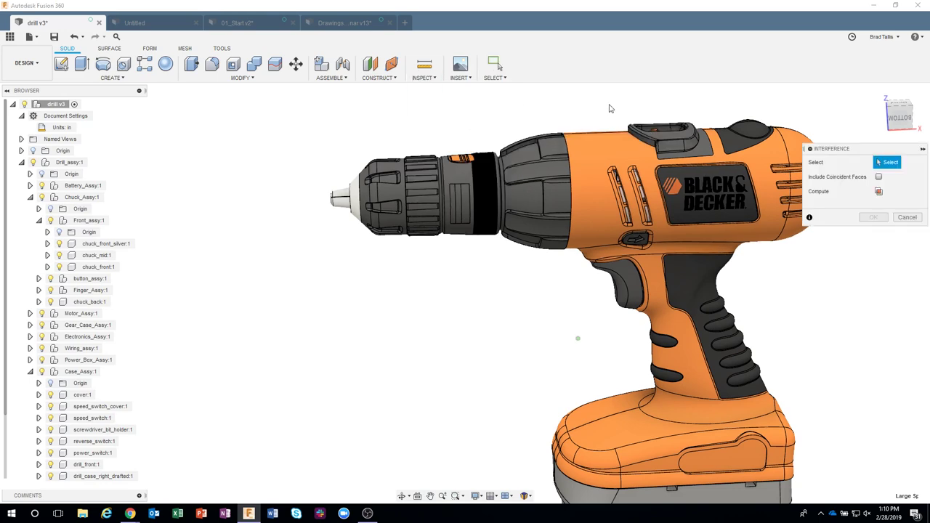
click(894, 120)
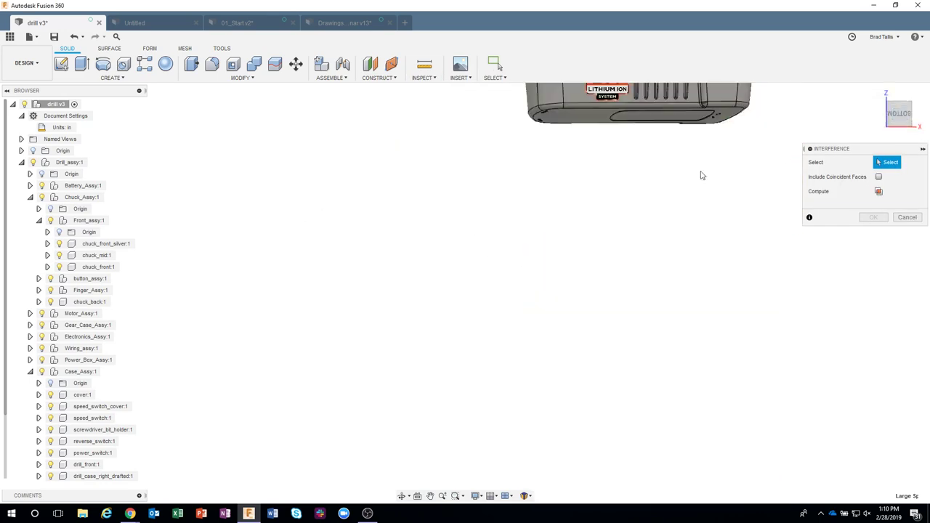
scroll(436, 240, down, 3)
middle_drag(409, 177, 421, 327)
scroll(423, 166, up, 5)
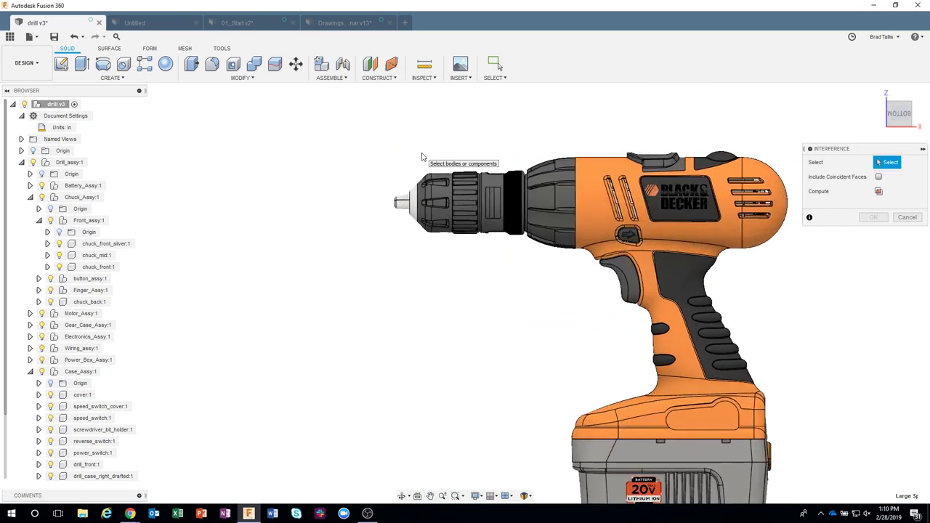
drag(427, 206, 577, 311)
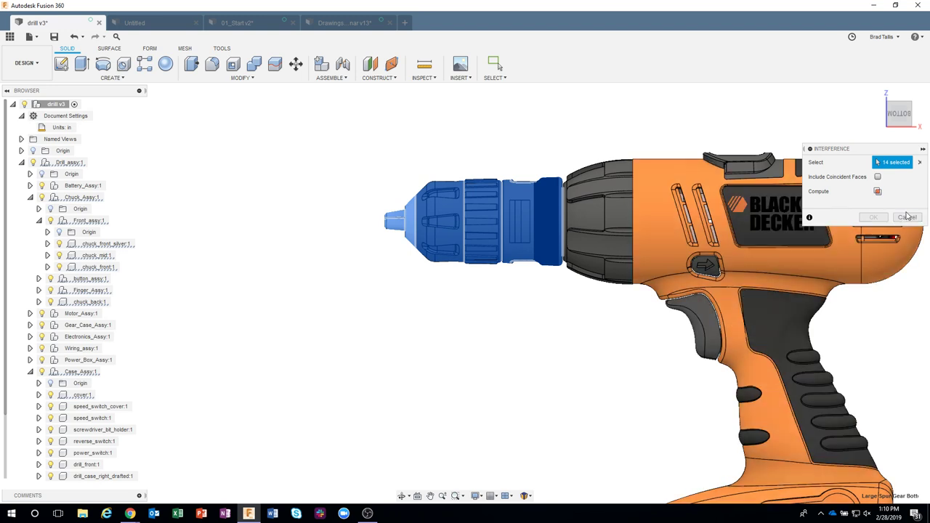
click(877, 192)
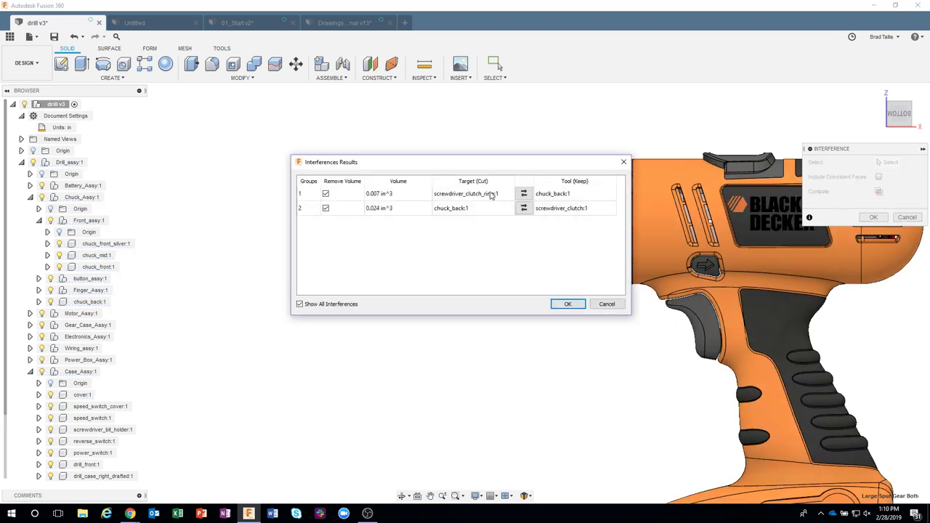
Examine the interference volumes around chuck_back, and accept their removal with screwdriver_clutch_ring and chuck_back as the cut targets.
drag(506, 170, 298, 117)
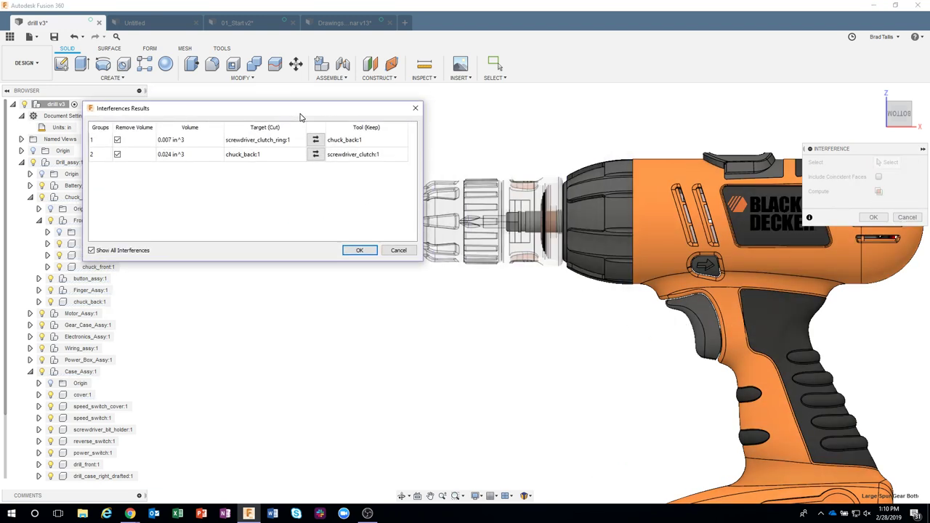
scroll(544, 210, up, 2)
scroll(542, 206, up, 5)
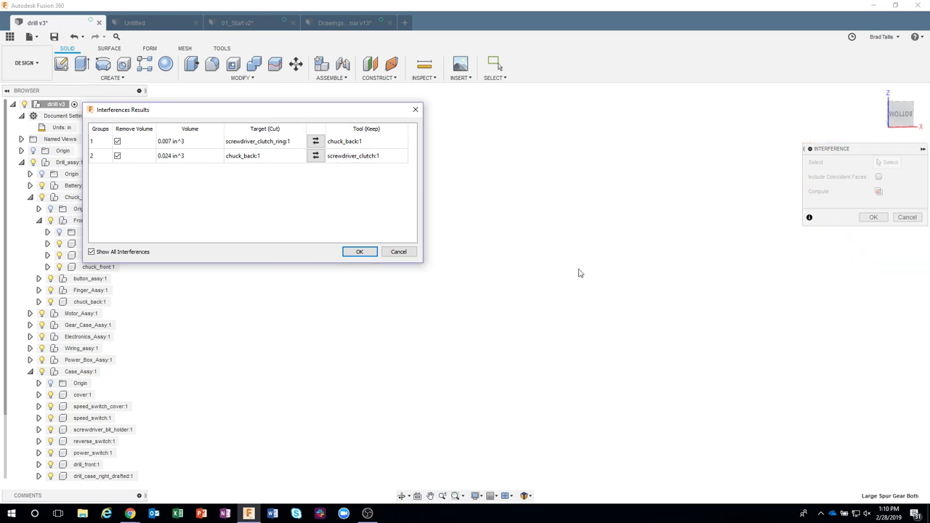
scroll(579, 273, down, 4)
scroll(694, 268, up, 5)
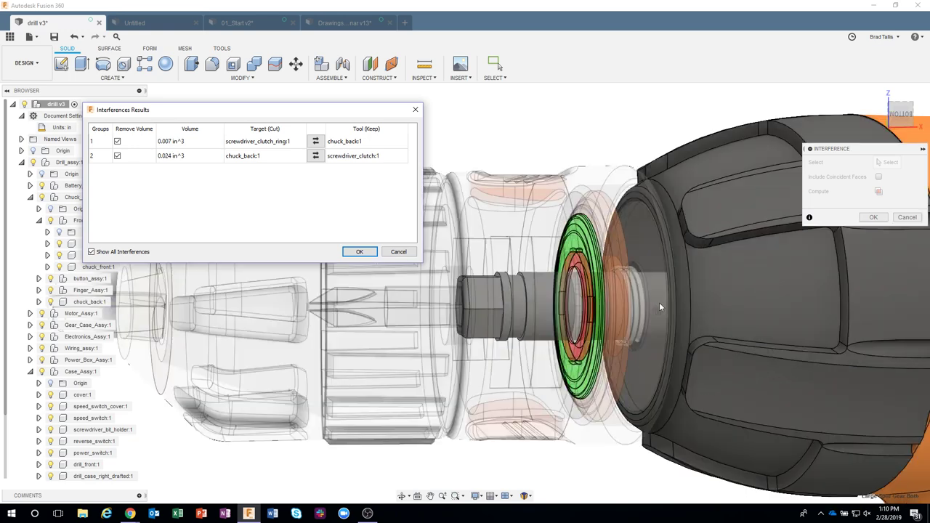
shift+middle_drag(547, 294, 463, 221)
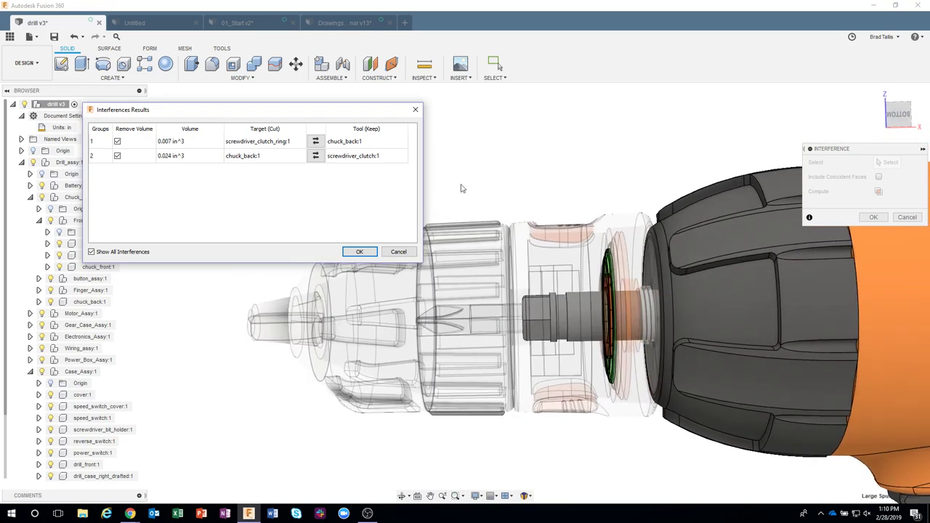
shift+middle_drag(463, 189, 541, 311)
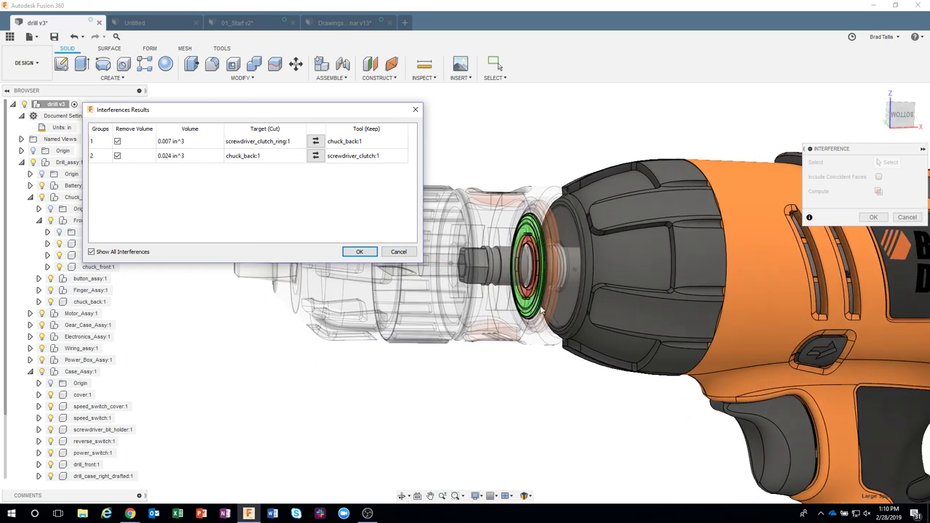
shift+middle_drag(523, 269, 466, 245)
scroll(530, 267, down, 3)
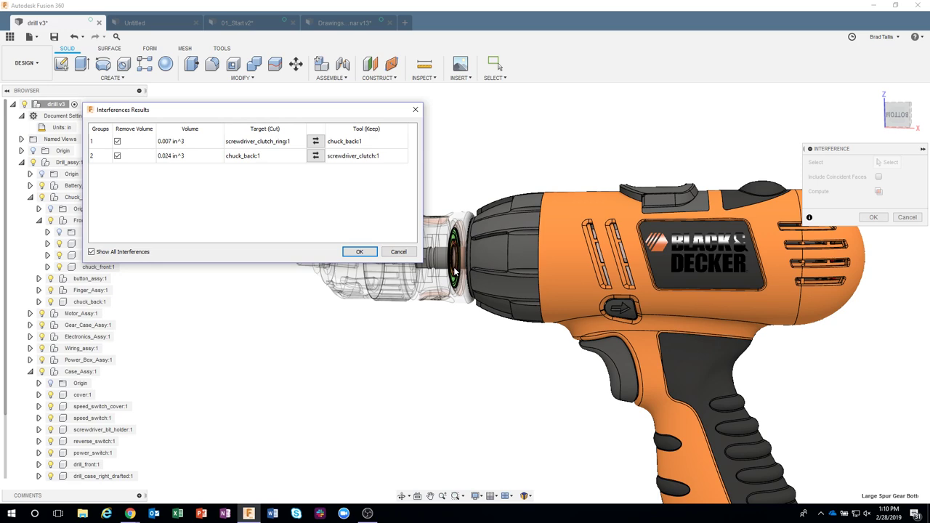
shift+middle_drag(468, 267, 318, 178)
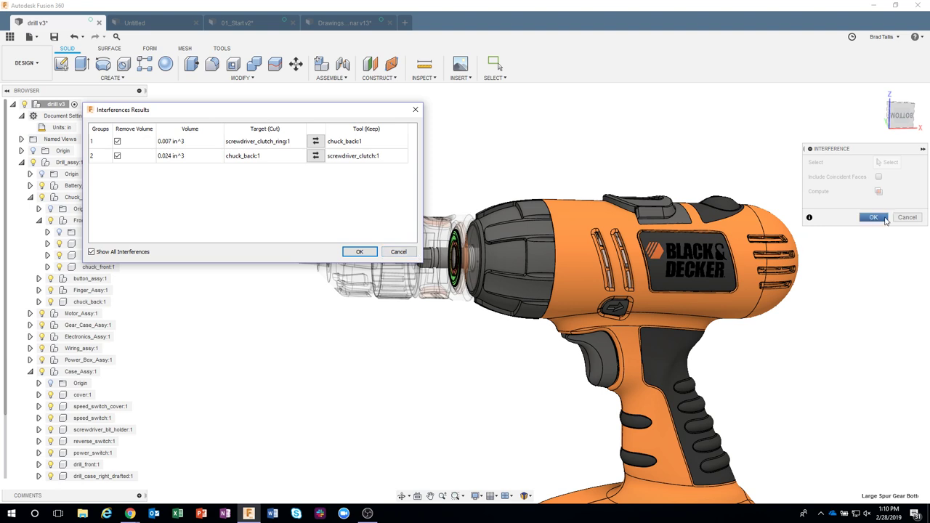
click(369, 251)
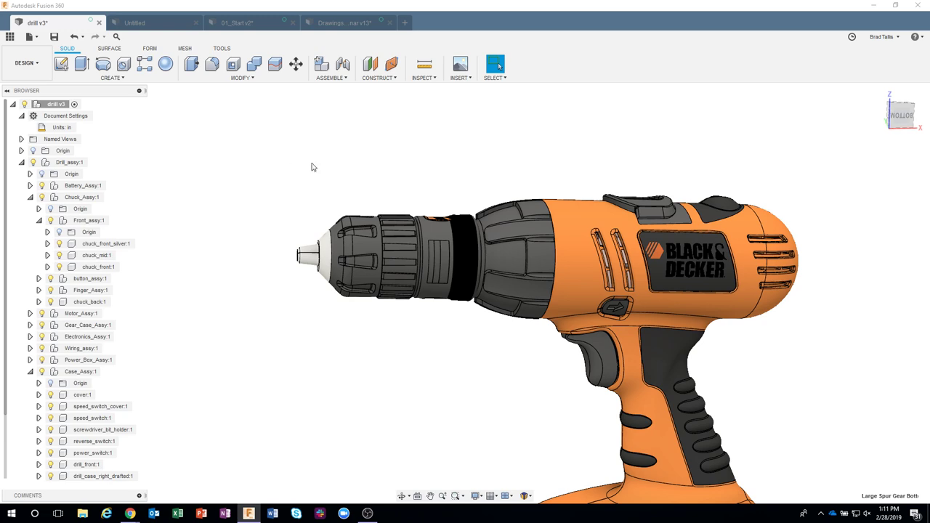
Hide drill_case_right_drafted to examine the drill's internal components and wiring, and show the case half again.
scroll(394, 145, down, 3)
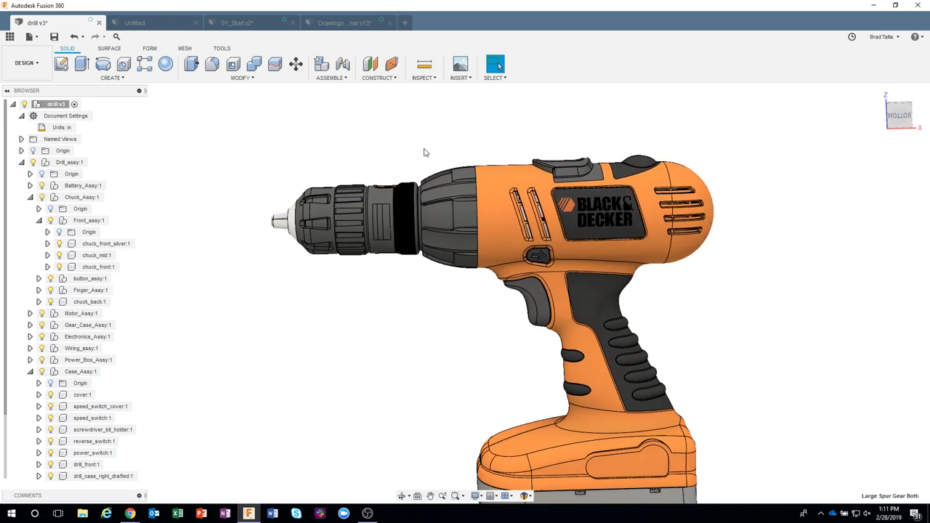
shift+middle_drag(210, 162, 541, 284)
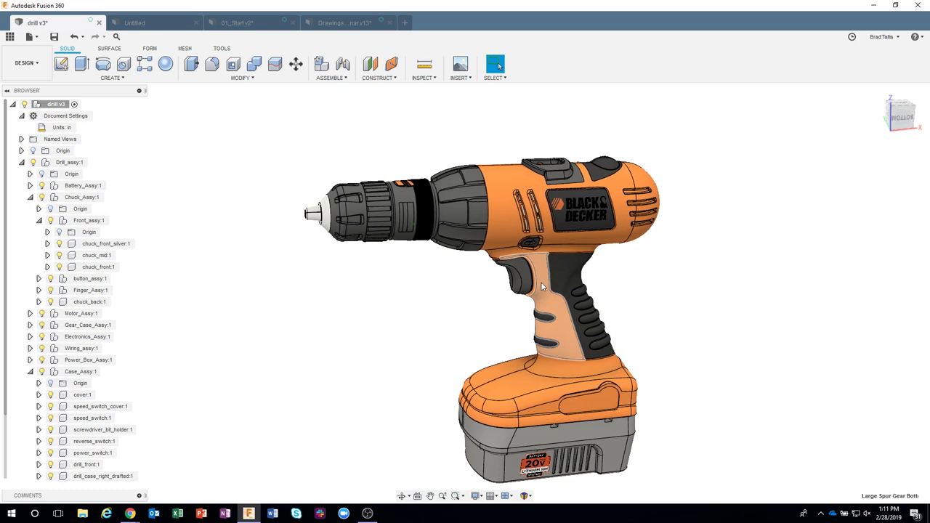
click(541, 282)
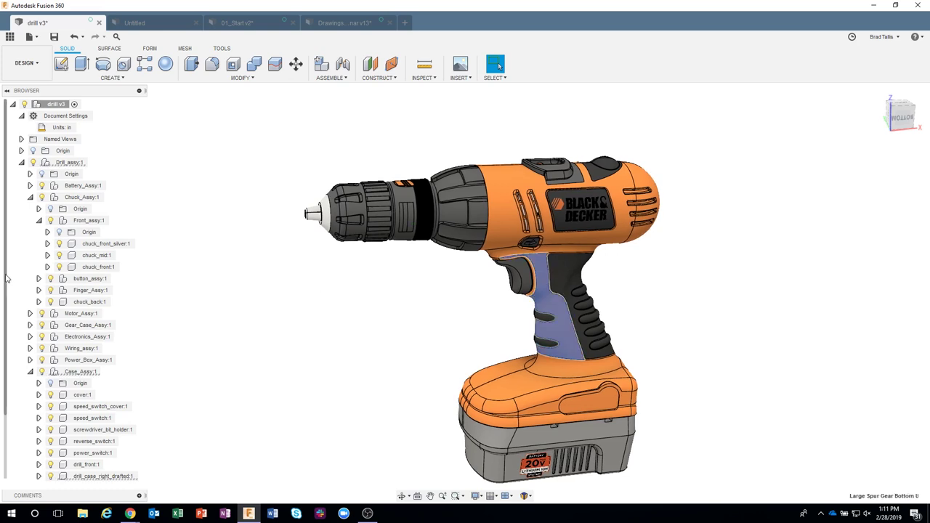
click(50, 476)
click(241, 397)
shift+middle_drag(511, 332, 719, 290)
scroll(719, 294, up, 4)
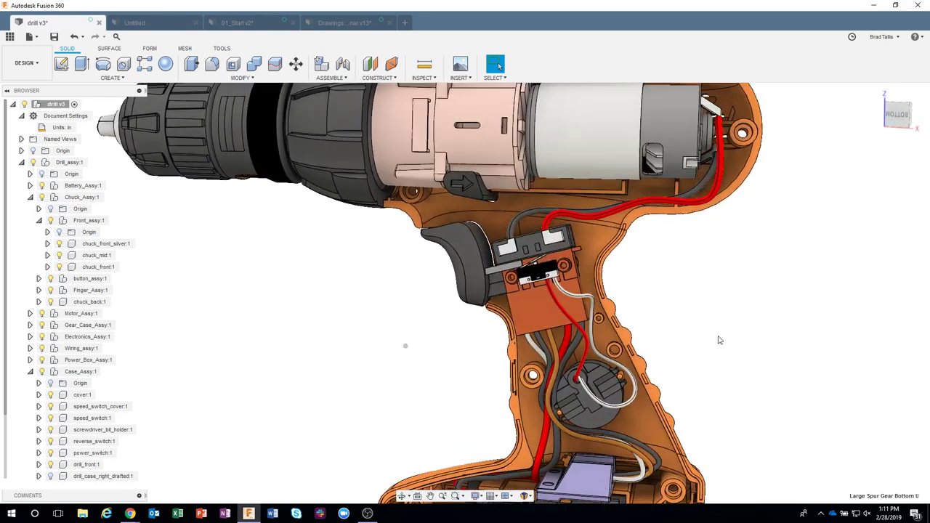
scroll(718, 338, up, 1)
shift+middle_drag(717, 338, 652, 315)
scroll(656, 327, down, 5)
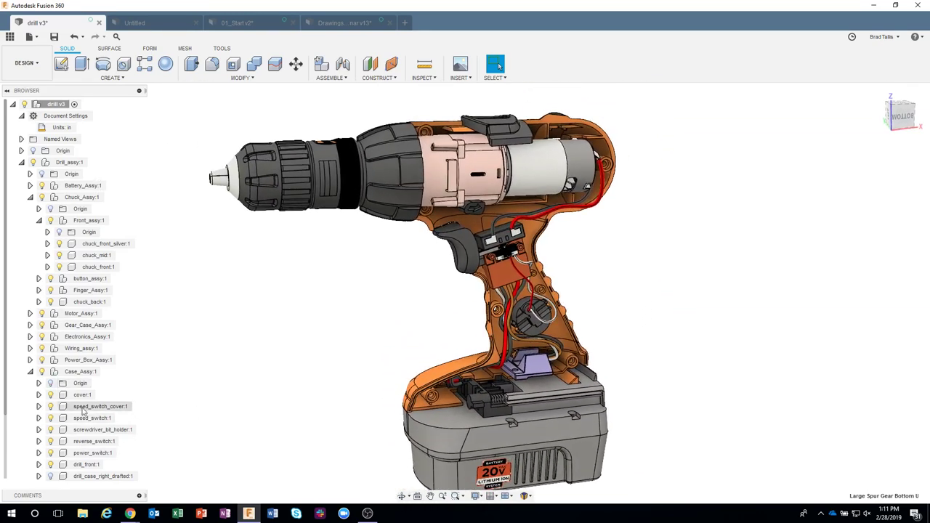
click(50, 476)
scroll(293, 298, down, 2)
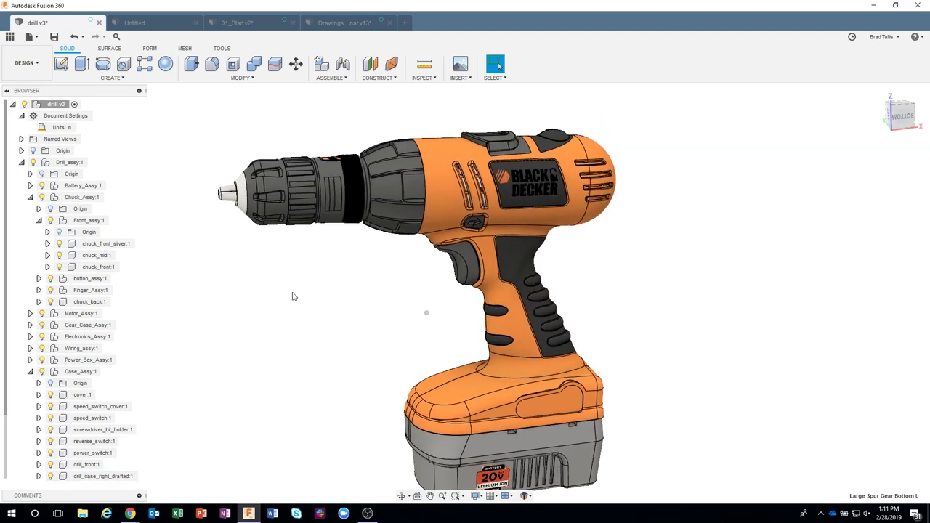
Validate the right drill case body at the Standard checking level without repair, and dismiss the summary.
click(416, 78)
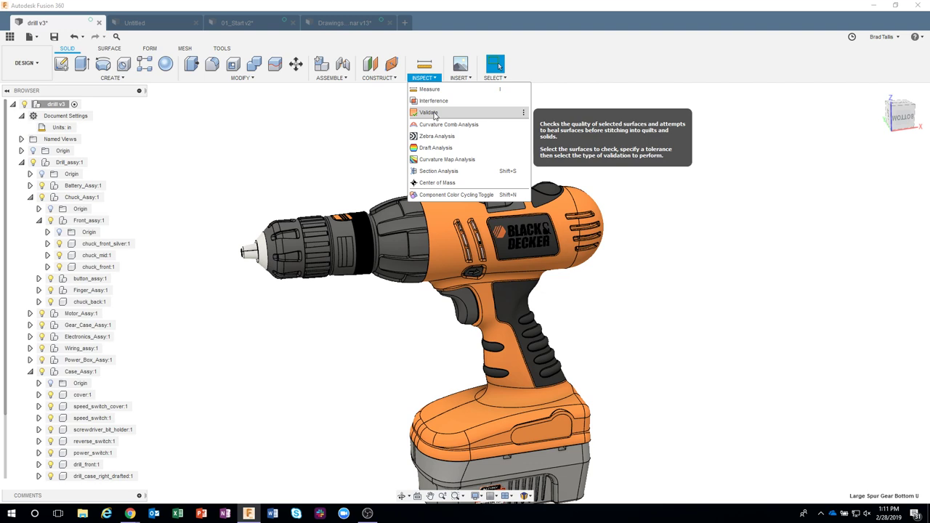
click(428, 113)
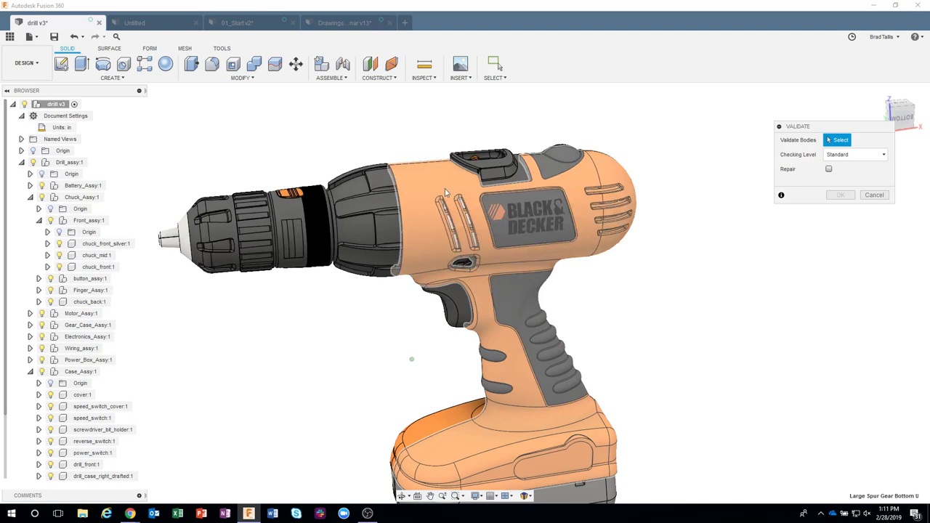
click(441, 188)
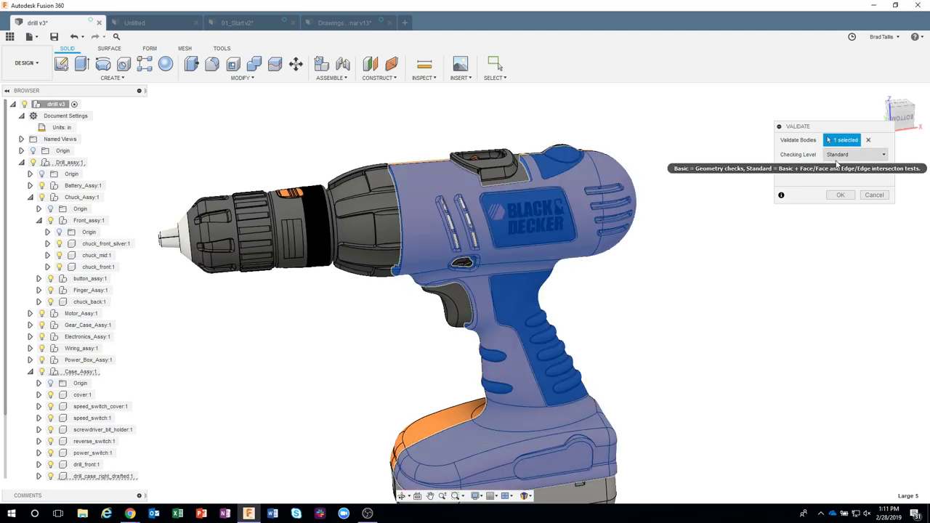
click(839, 196)
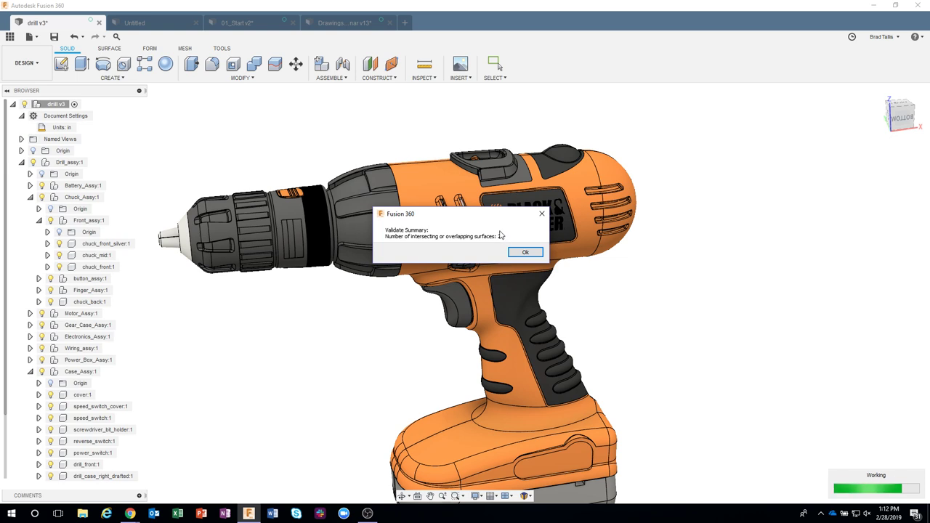
click(519, 250)
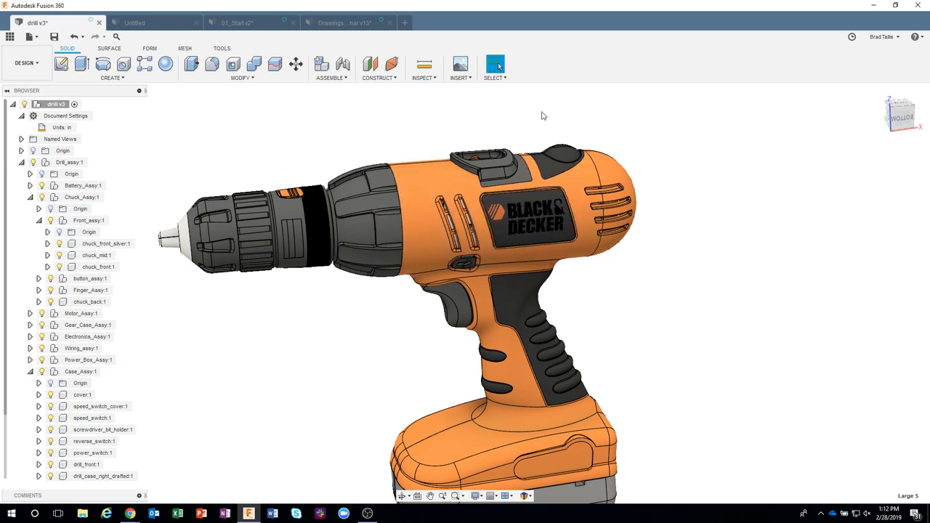
Start a body validation and turn on Repair to look at its repair options.
click(424, 77)
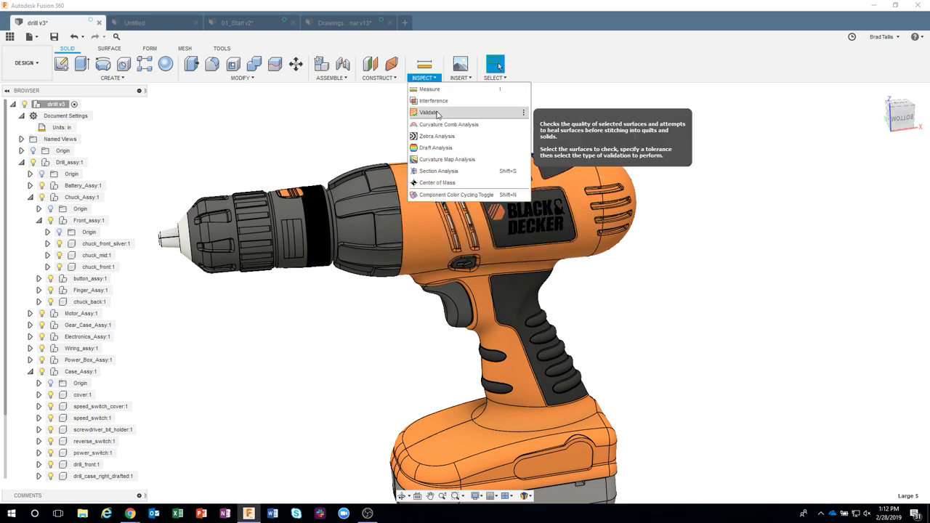
click(428, 112)
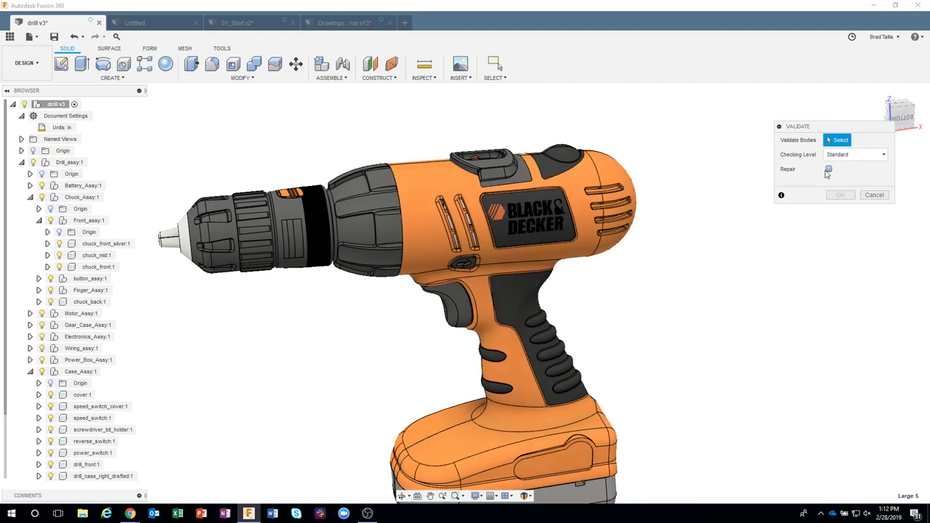
click(828, 171)
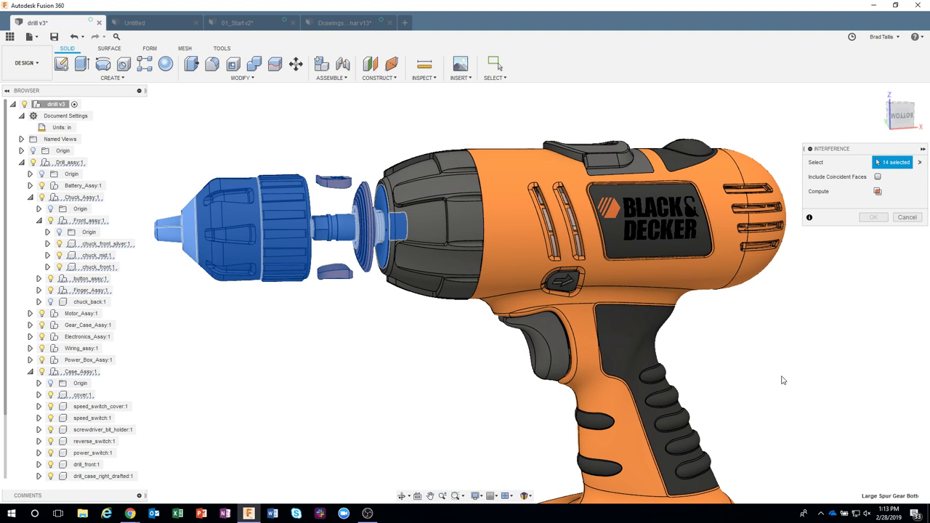
Cancel the pending interference check on the chuck components and show chuck_back again.
shift+middle_drag(661, 400, 673, 402)
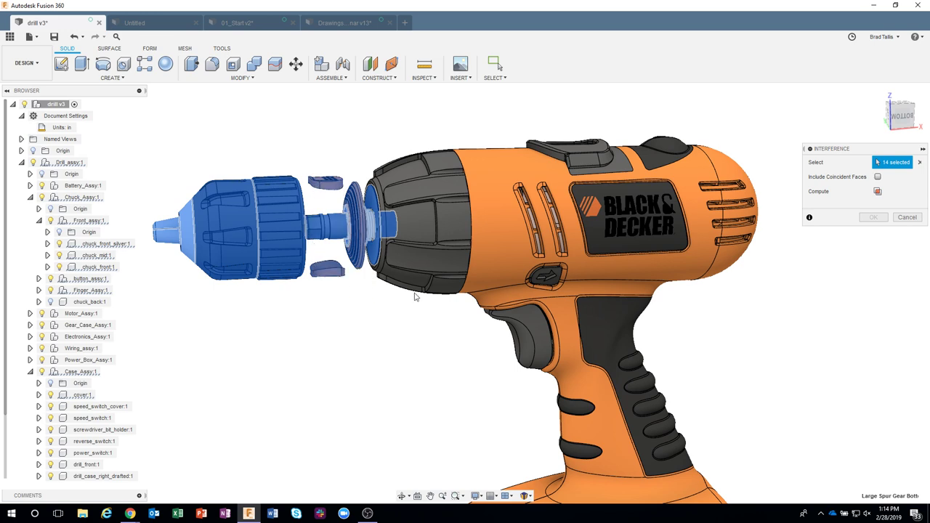
click(906, 217)
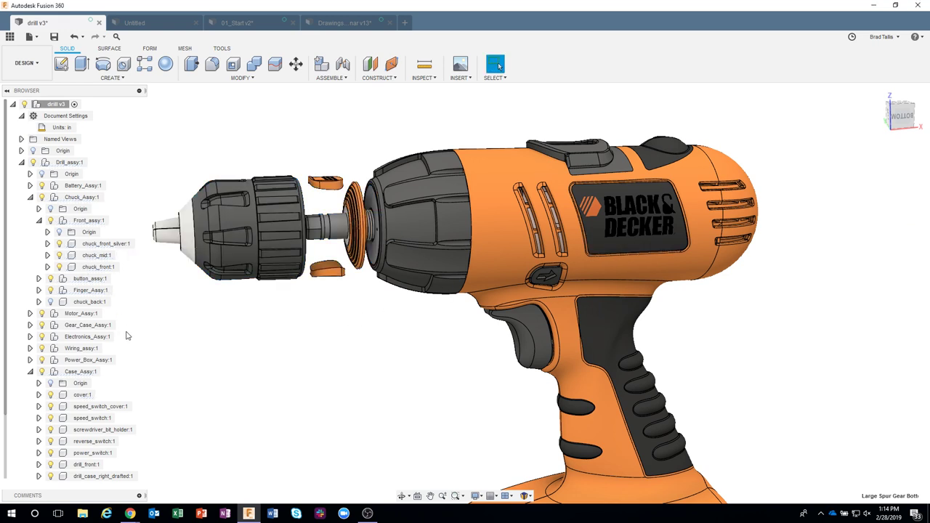
click(83, 302)
click(50, 302)
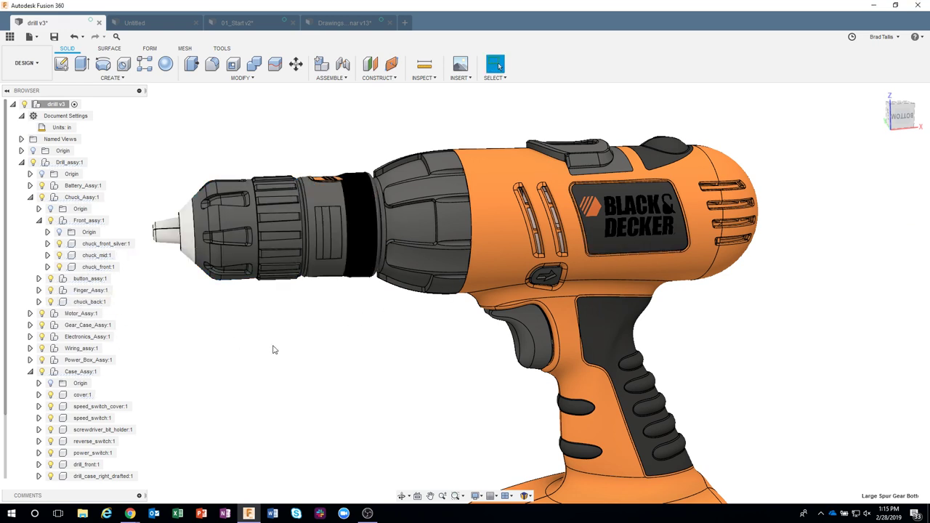
Set up validation of the right drill case body with Repair enabled, review the healing and refit options, and cancel.
scroll(361, 389, down, 3)
click(432, 79)
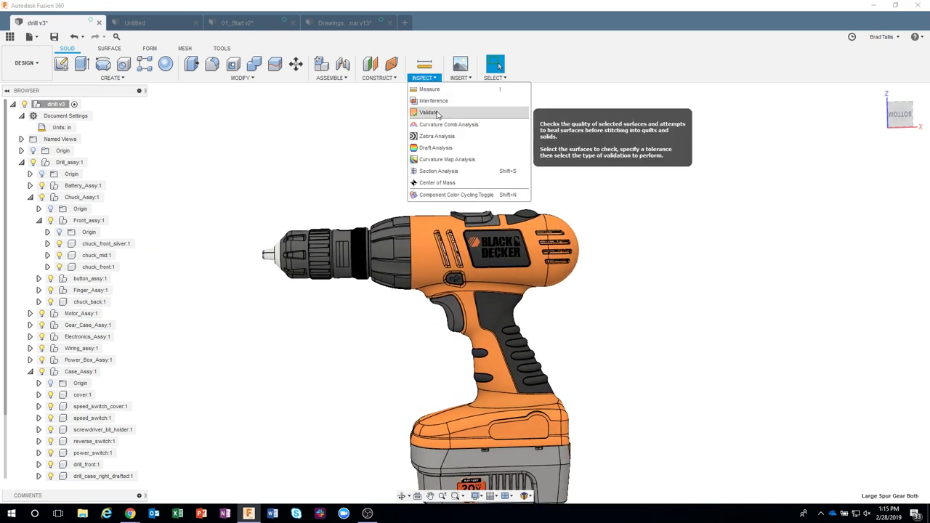
click(441, 113)
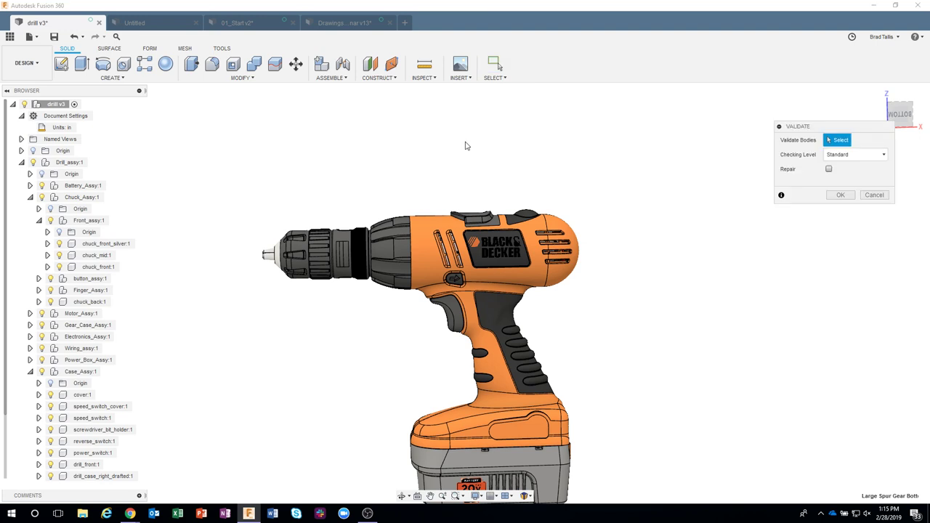
click(536, 221)
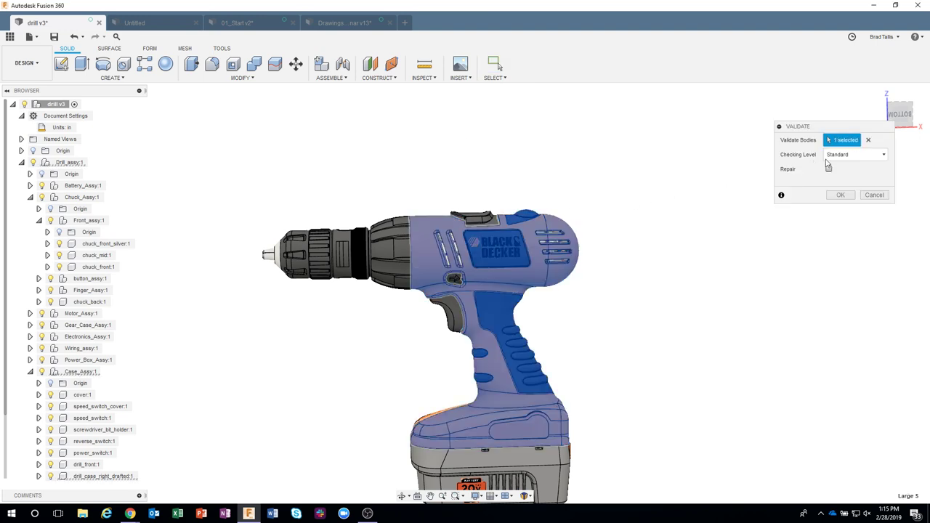
click(829, 169)
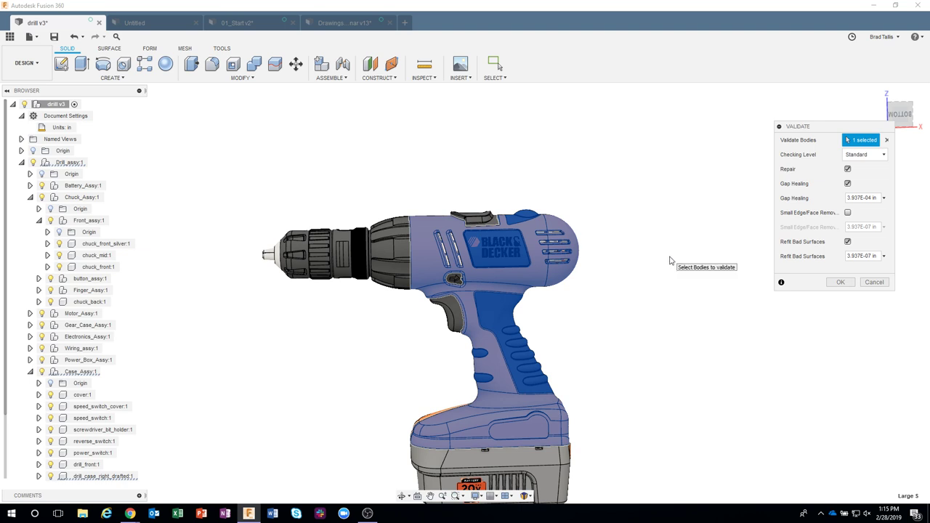
shift+middle_drag(671, 260, 696, 245)
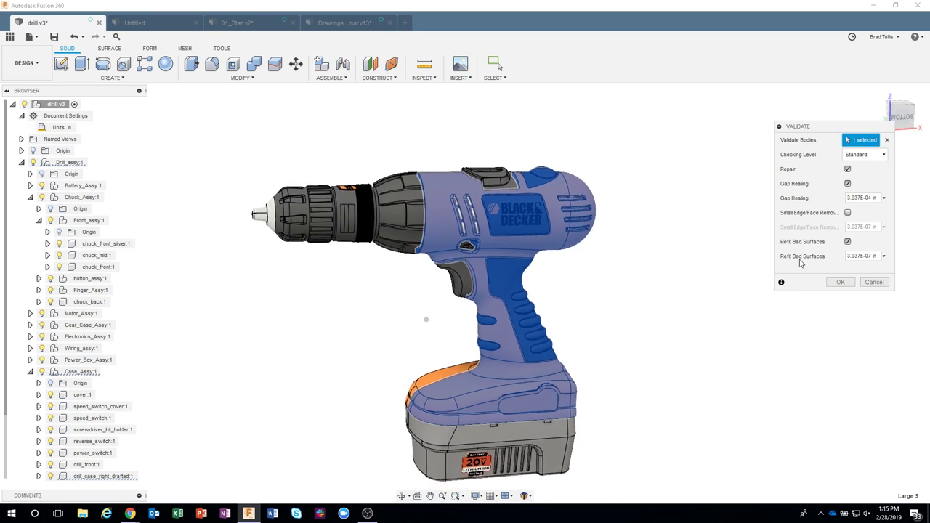
click(873, 283)
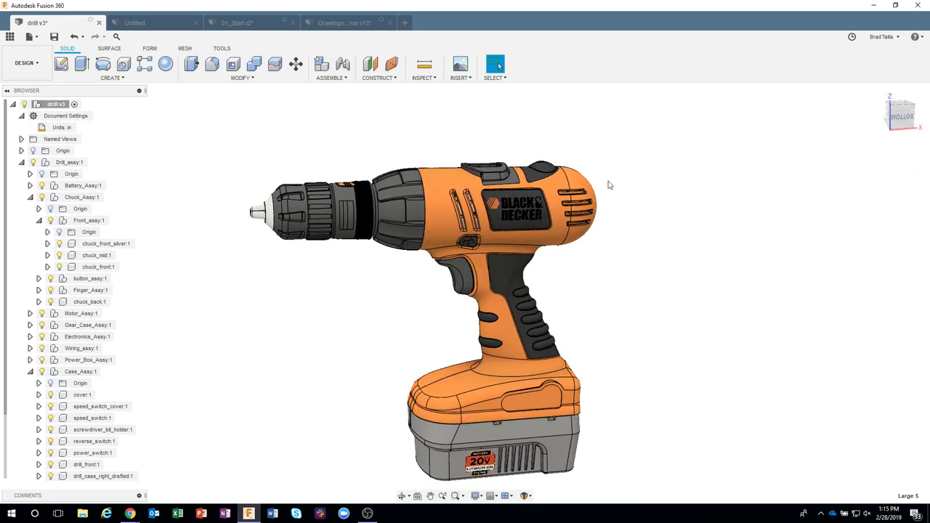
Start a Curvature Comb Analysis and examine the curved seam edge at the top rear of the drill case.
click(423, 77)
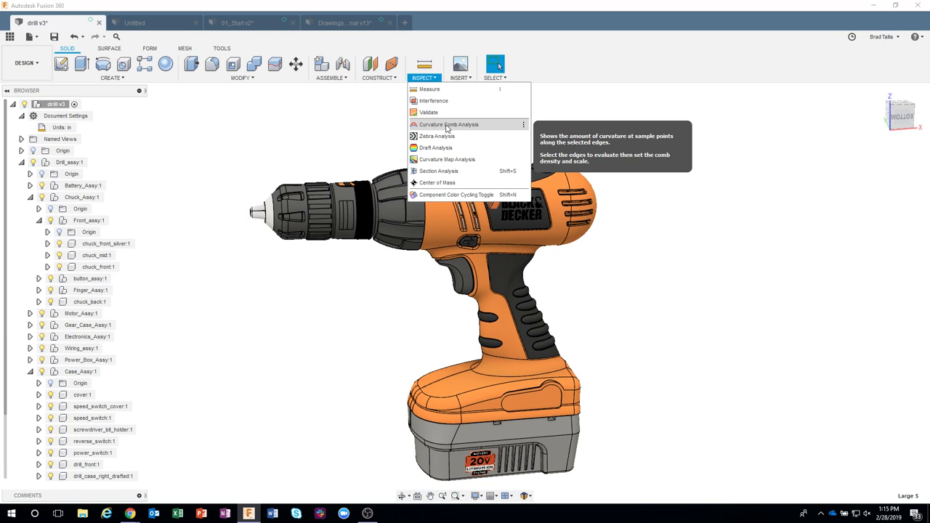
click(446, 125)
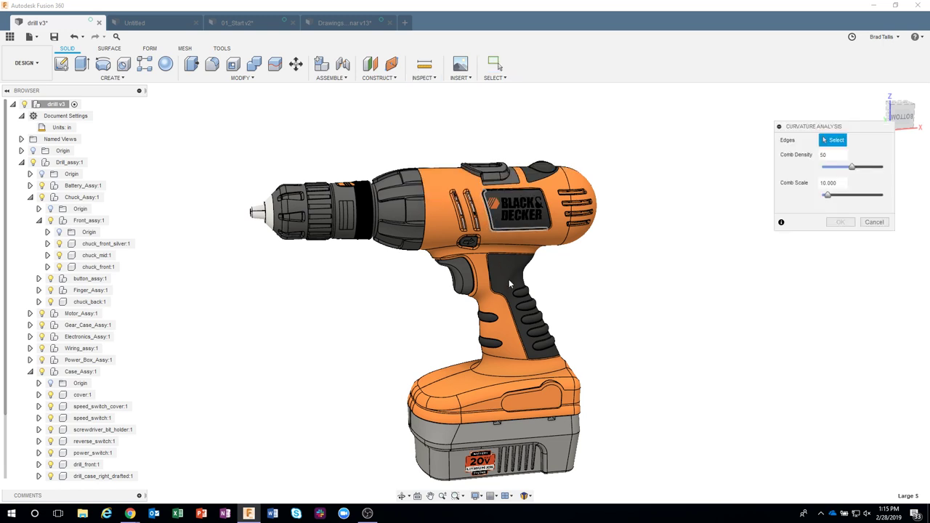
scroll(647, 271, up, 3)
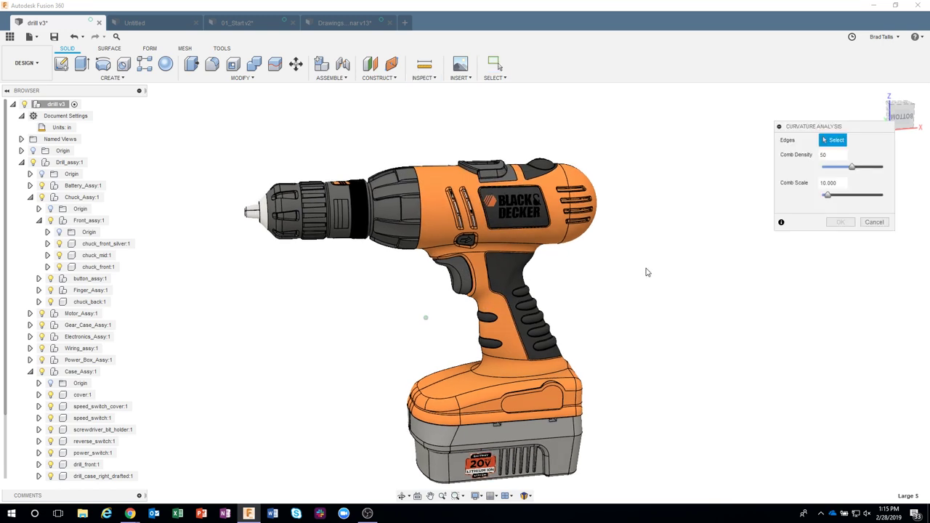
scroll(626, 217, up, 2)
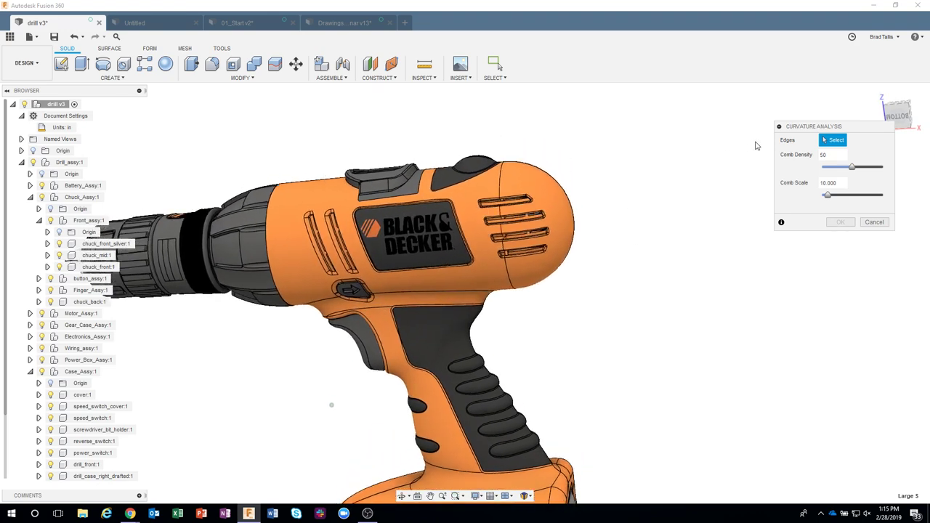
shift+middle_drag(796, 143, 558, 205)
click(548, 203)
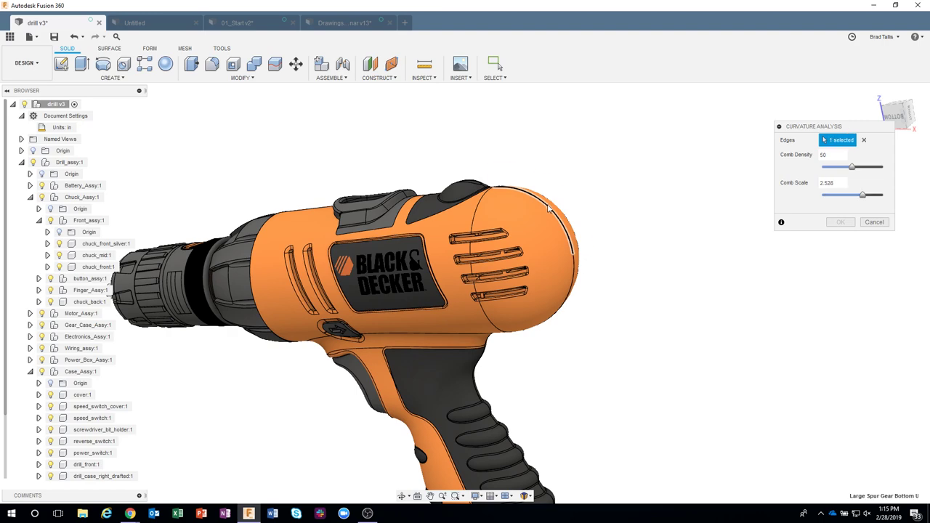
scroll(516, 181, up, 2)
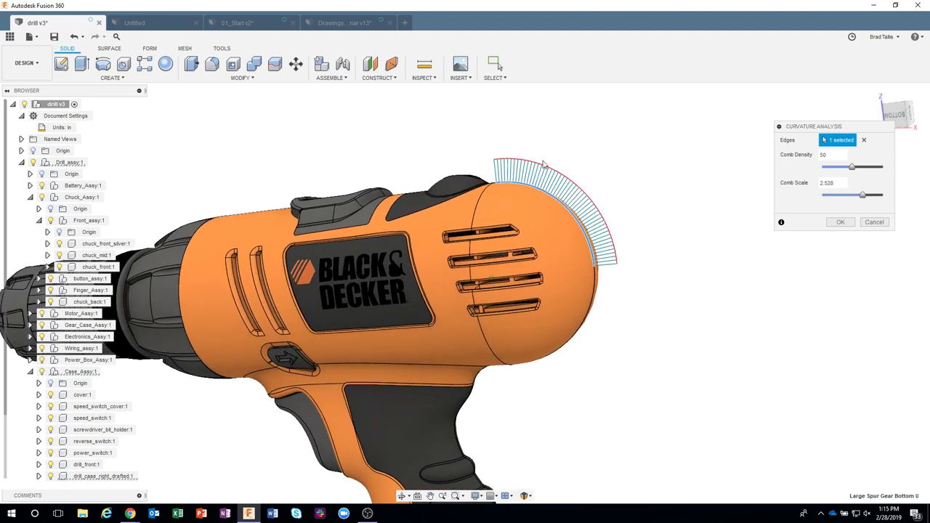
scroll(513, 170, up, 1)
shift+middle_drag(504, 169, 550, 168)
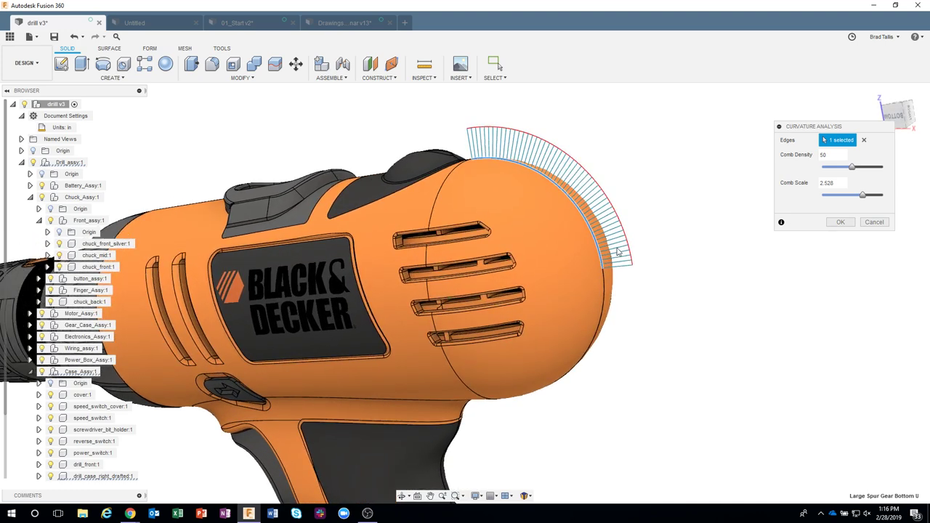
Replace the analyzed edge with the lower edge of the second rear vent slot and examine its curvature comb.
click(864, 141)
scroll(520, 299, up, 5)
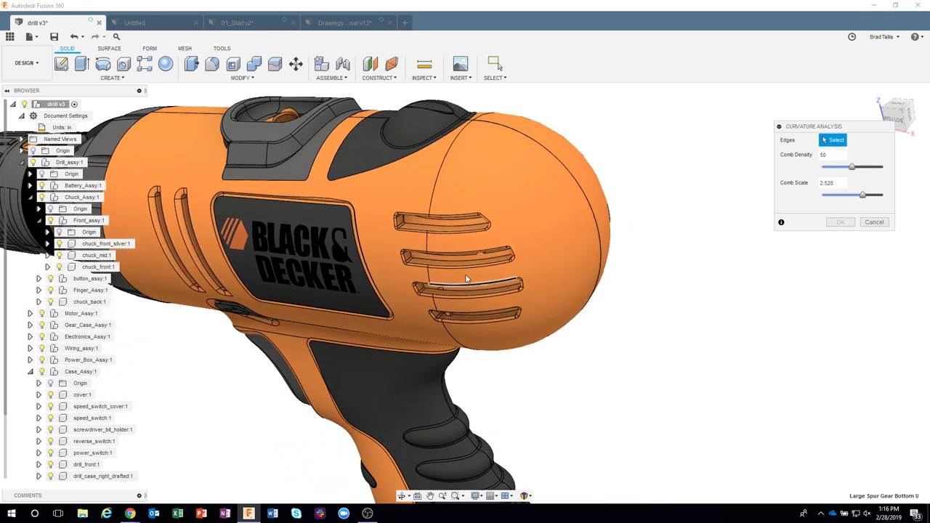
click(473, 270)
shift+middle_drag(535, 320, 340, 338)
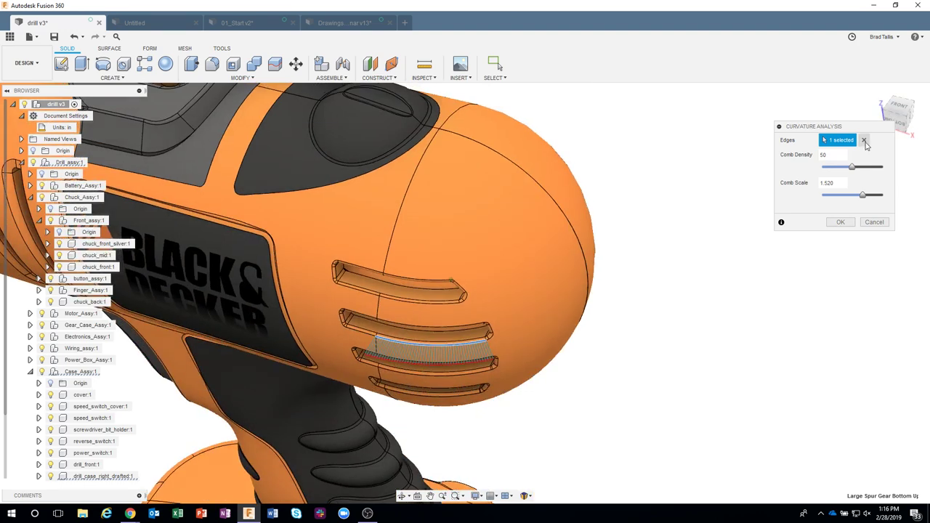
Analyze the curvature comb of the long upper side edge on the case base above the battery instead.
click(864, 140)
shift+middle_drag(762, 228, 464, 334)
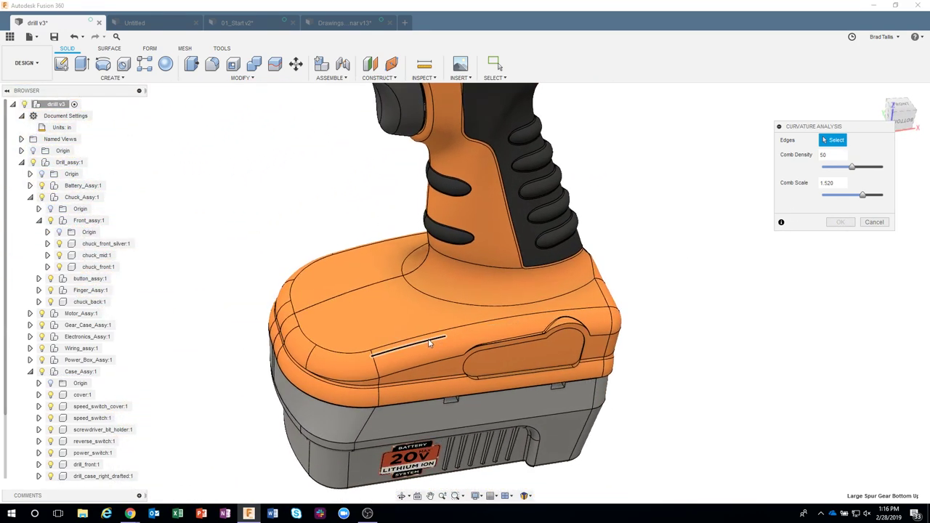
click(468, 331)
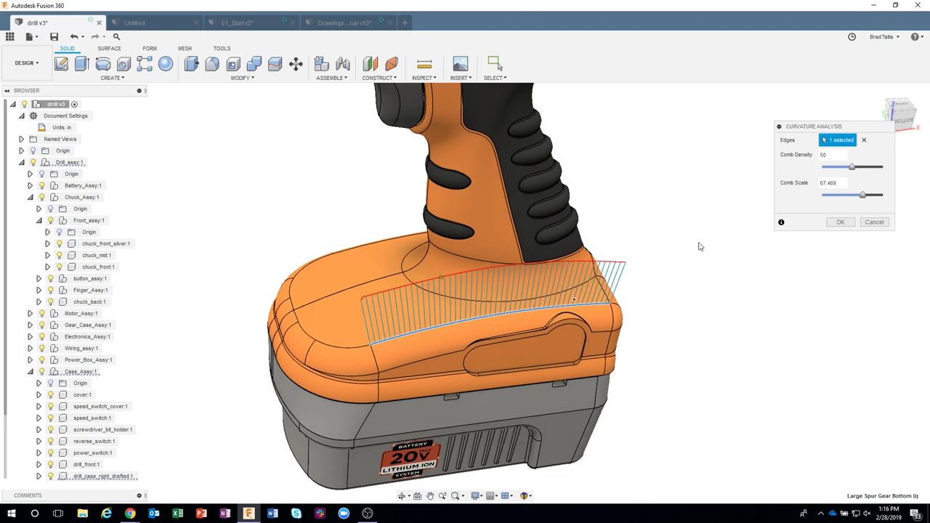
Examine the curvature comb of the short rounded corner edge on the case base, and cancel the analysis.
click(864, 140)
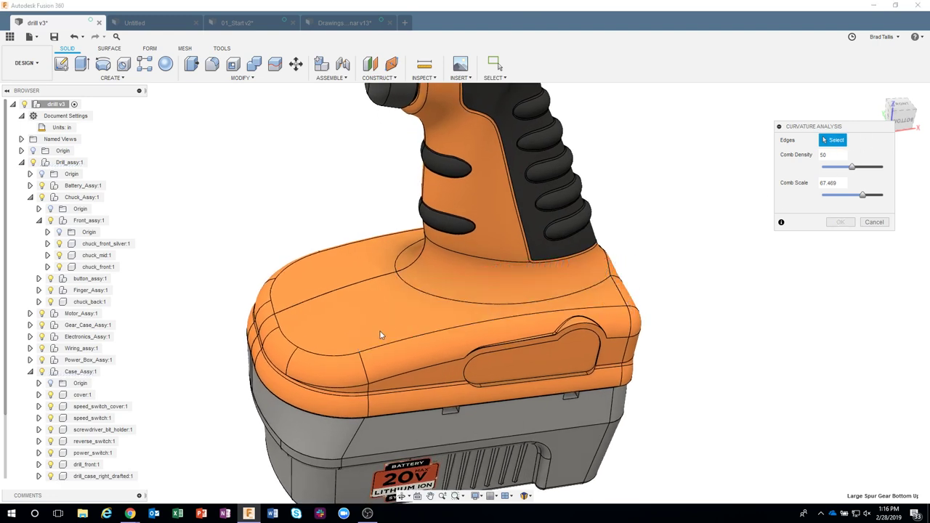
click(325, 357)
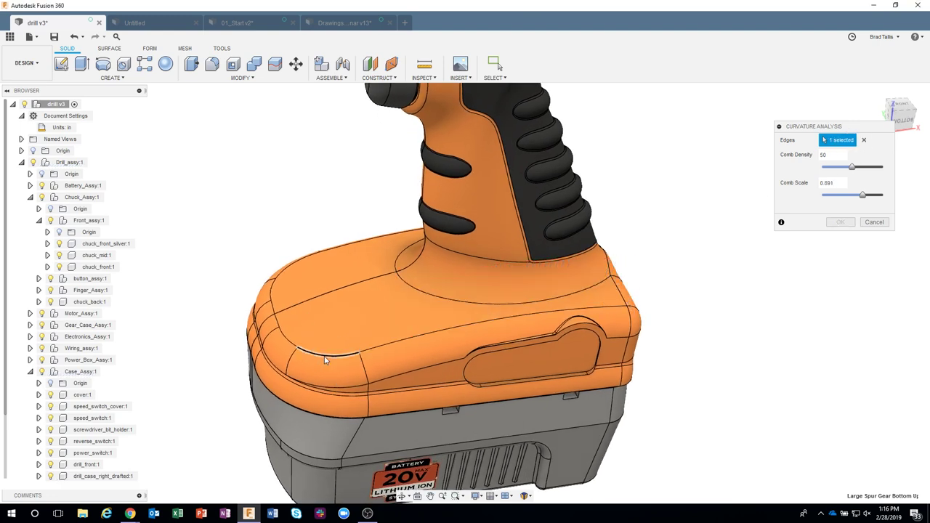
scroll(344, 370, up, 5)
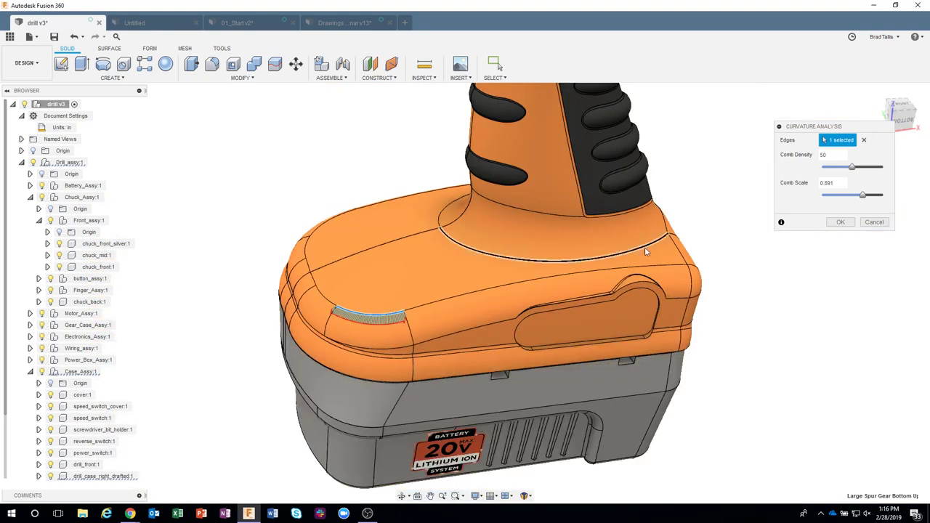
click(874, 222)
Create a new design and sketch a four-point, S-shaped fit point spline on the front plane.
click(405, 24)
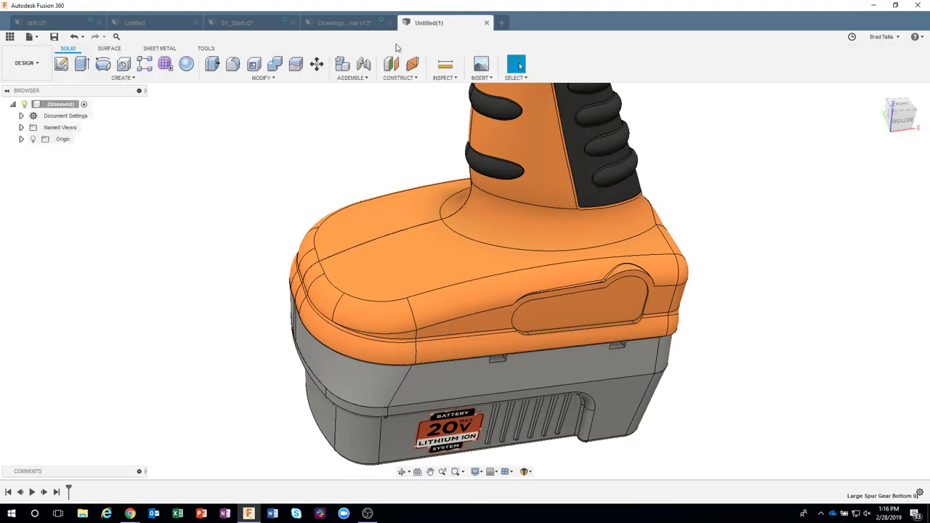
click(480, 260)
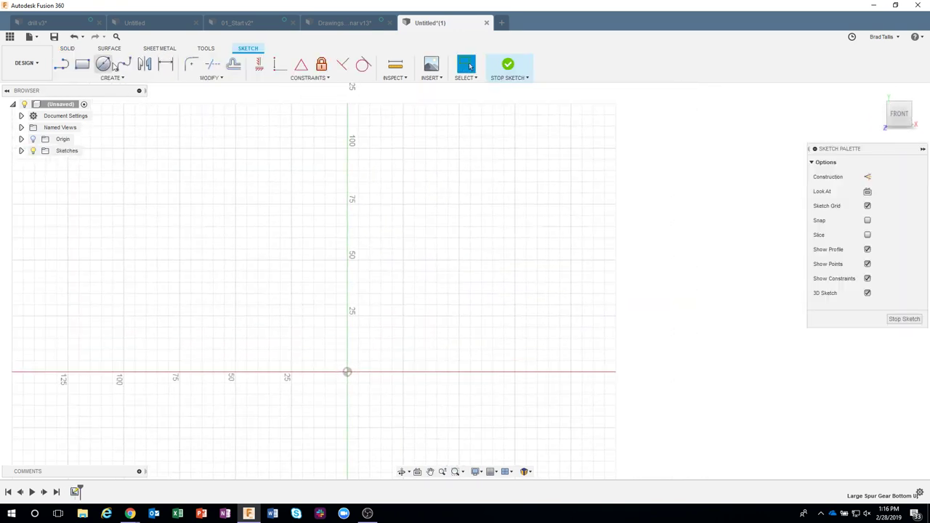
click(124, 64)
click(238, 295)
click(309, 217)
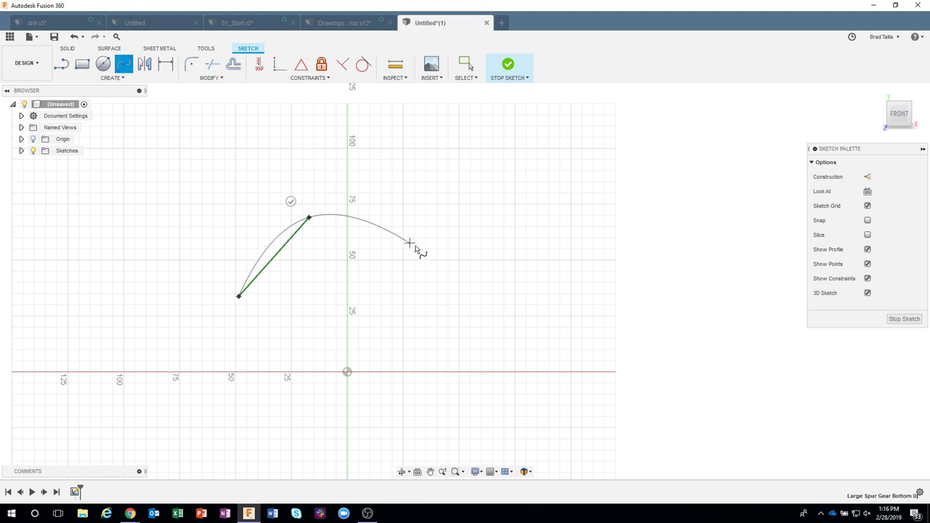
click(416, 246)
click(590, 133)
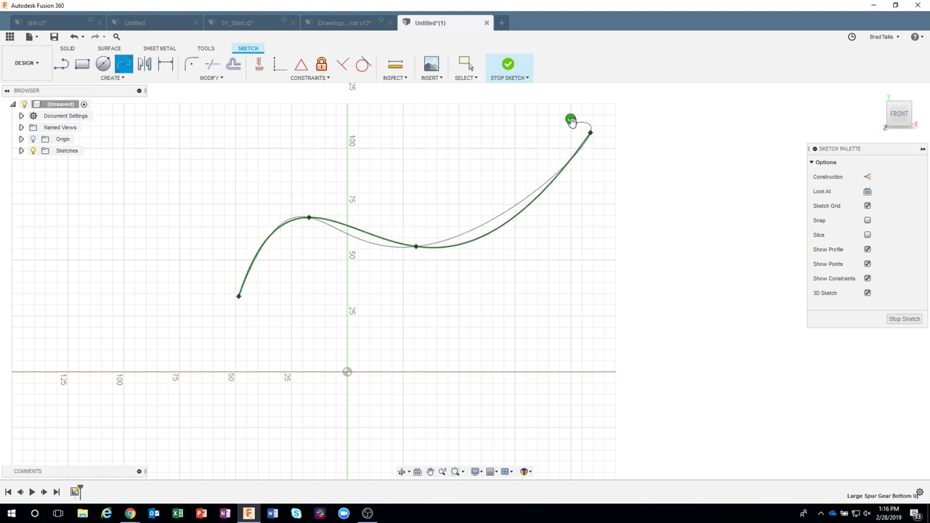
click(568, 118)
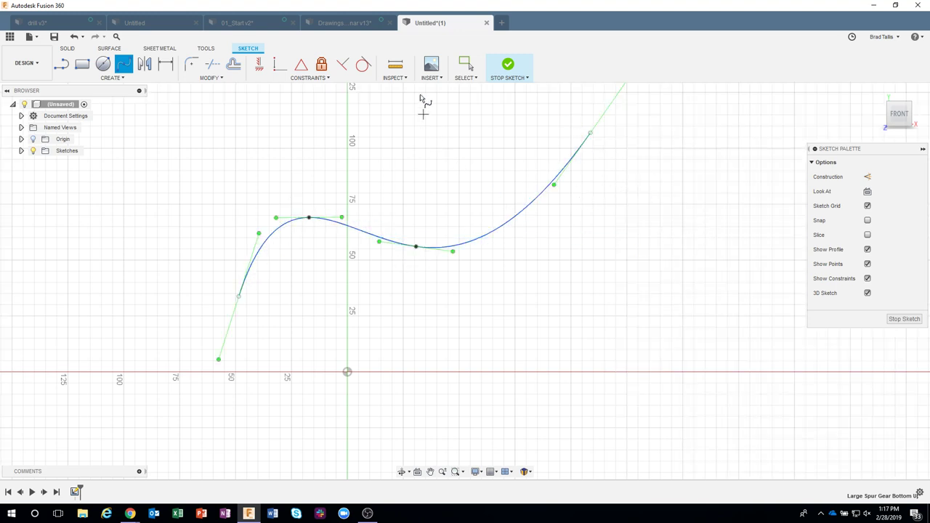
Try to run a Curvature Comb Analysis on the sketched spline.
click(403, 78)
click(416, 113)
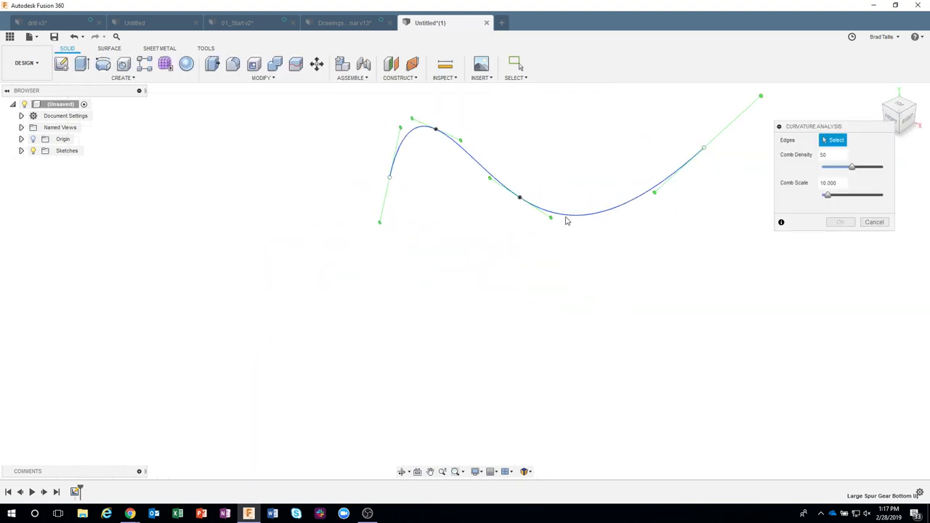
click(873, 222)
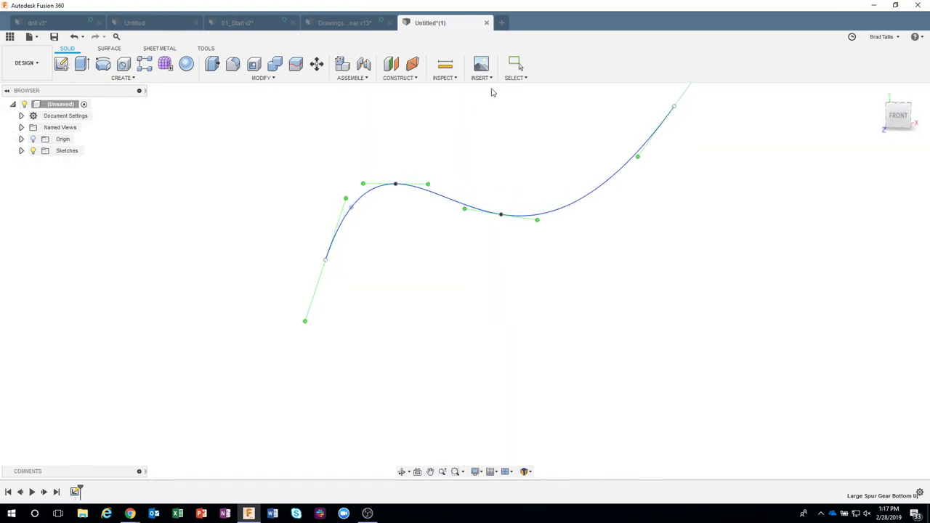
Extrude the S-shaped spline to one side as a new surface body, forming a wavy ribbon.
click(115, 50)
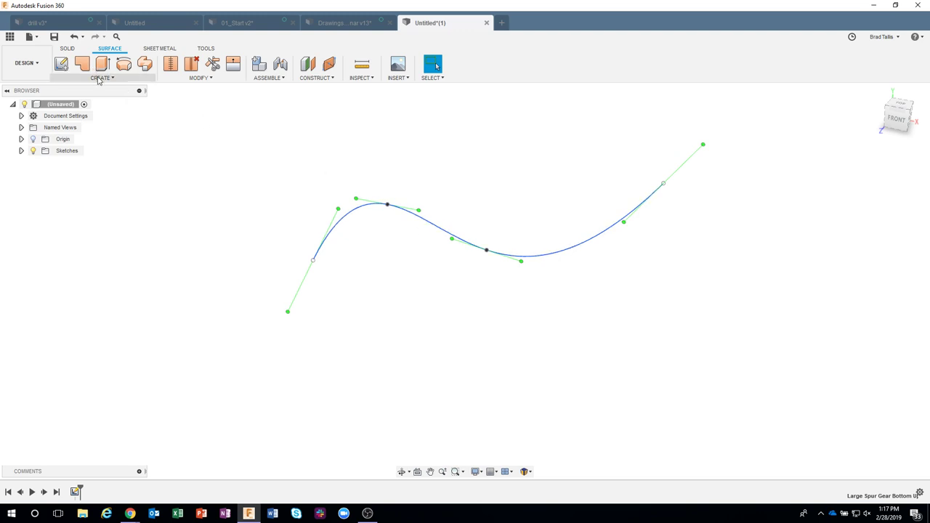
click(101, 78)
click(82, 126)
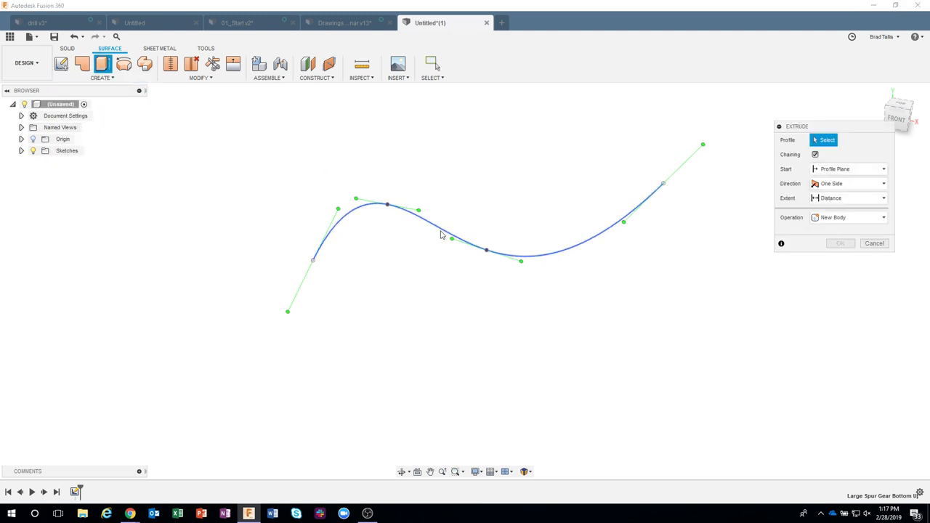
click(514, 260)
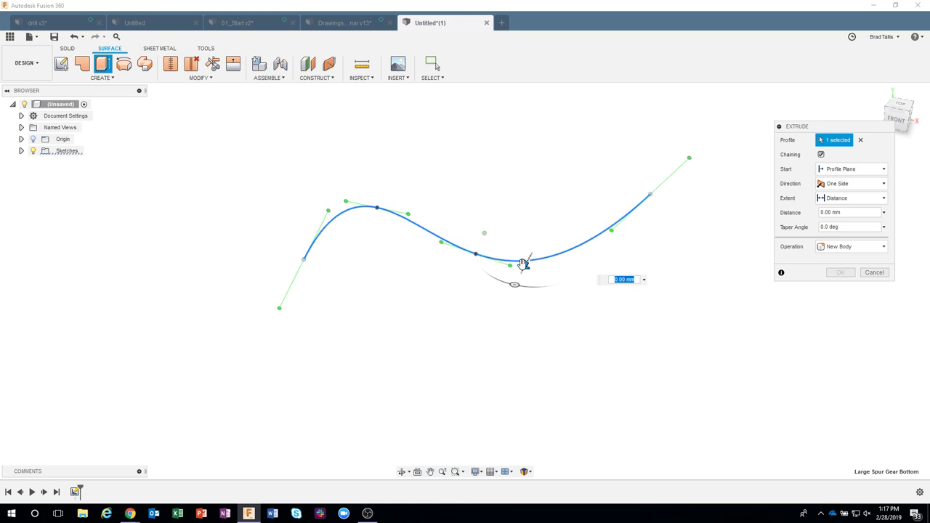
drag(525, 264, 554, 210)
click(846, 276)
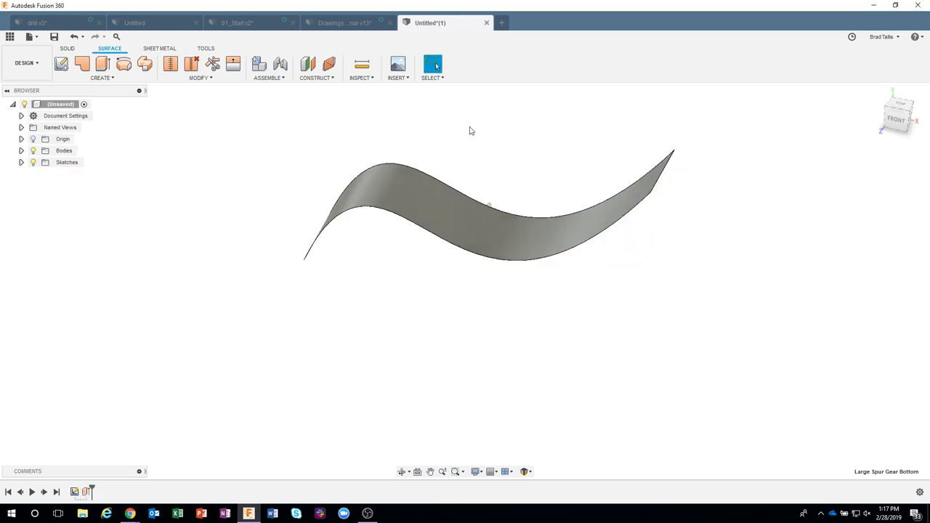
Examine the curvature comb of the ribbon surface's long front edge, and cancel the analysis.
click(368, 79)
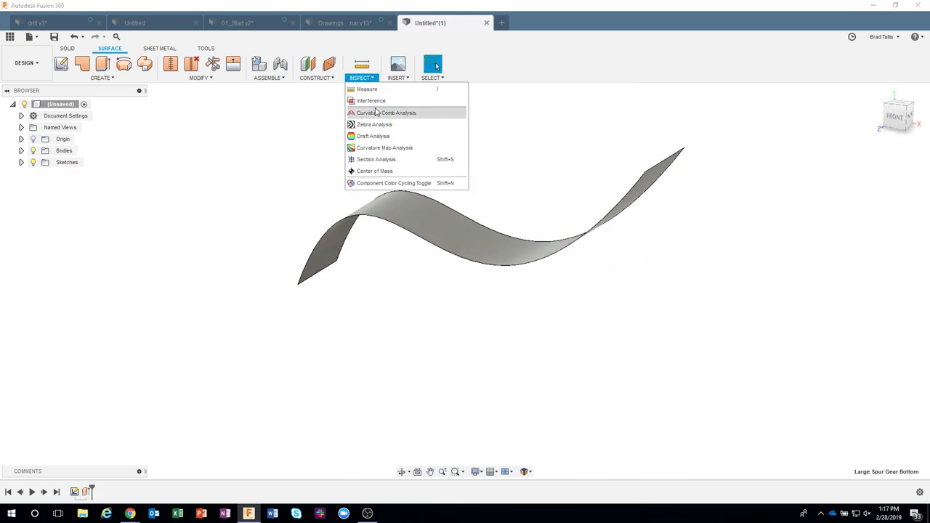
click(373, 112)
click(429, 247)
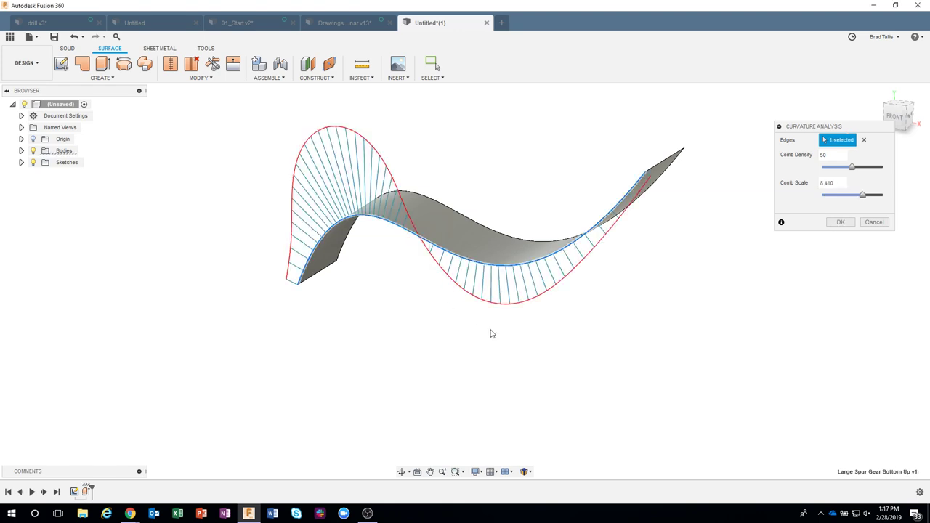
mouse_move(491, 332)
shift+middle_down()
mouse_move(459, 293)
mouse_move(261, 270)
shift+middle_up()
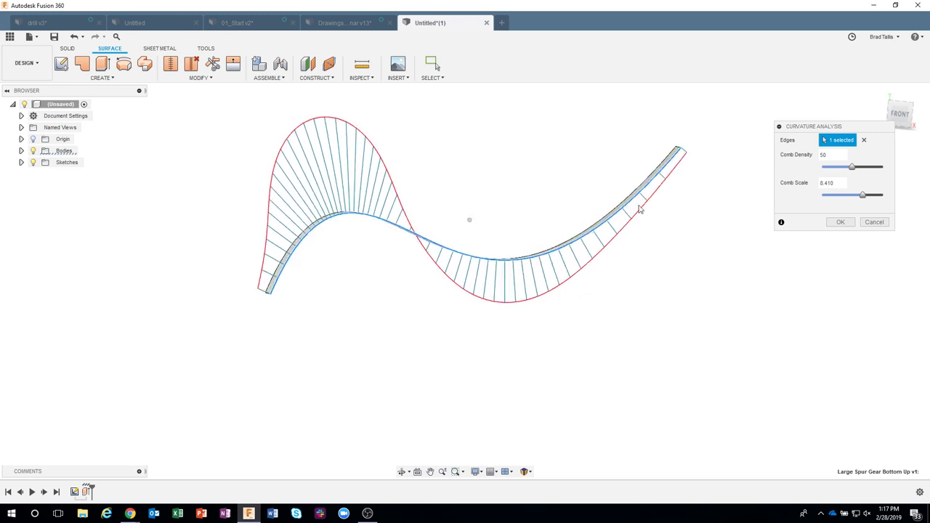
shift+middle_drag(387, 261, 286, 276)
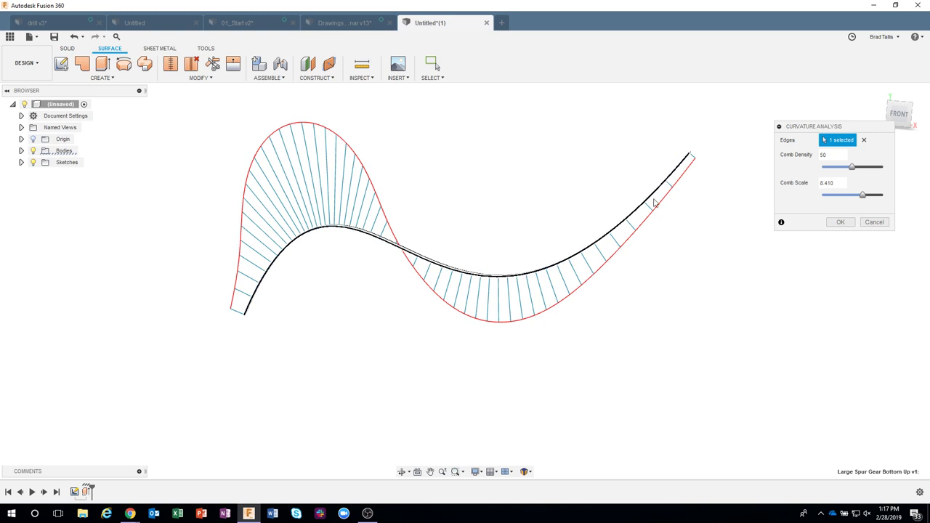
click(874, 222)
Edit the spline sketch, moving the upper endpoint inward and rotating its tangent handle so the curve hooks back.
double_click(74, 491)
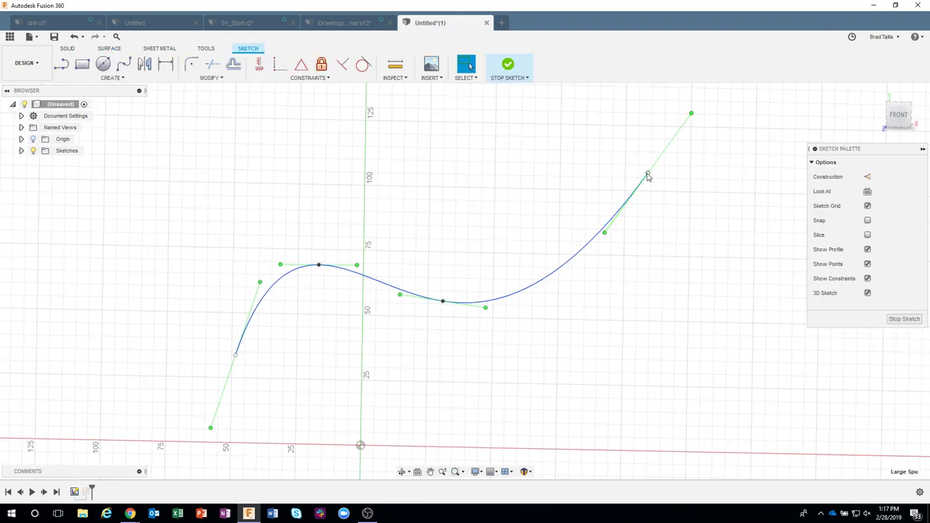
drag(646, 178, 475, 168)
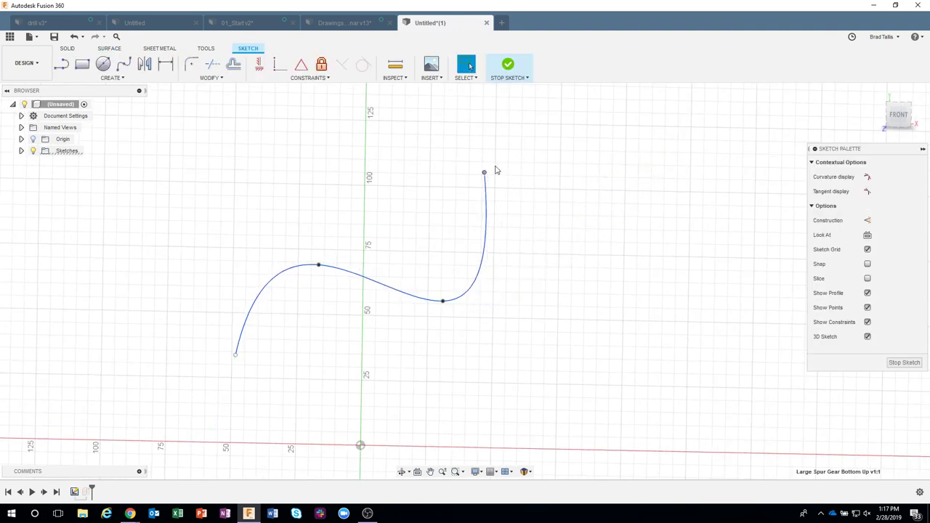
click(485, 174)
mouse_move(477, 105)
mouse_down()
mouse_move(433, 115)
mouse_move(423, 134)
mouse_up()
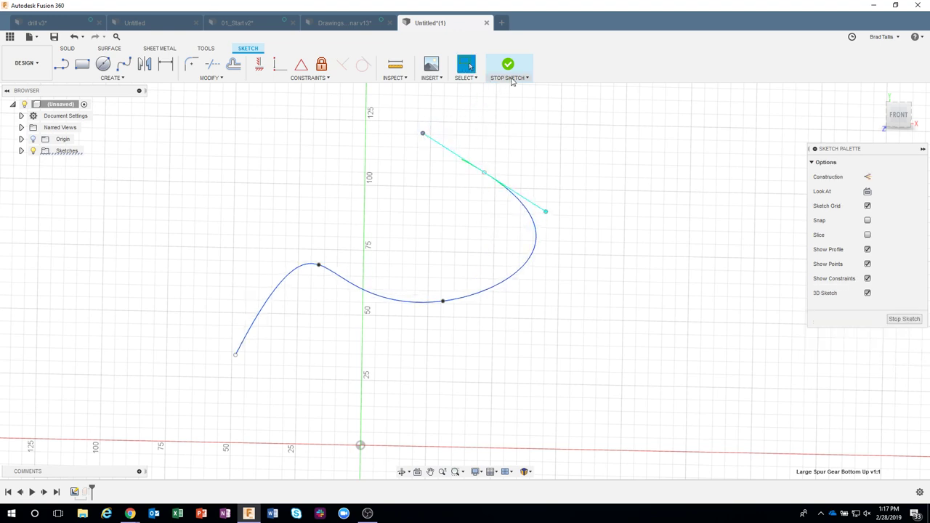
click(507, 72)
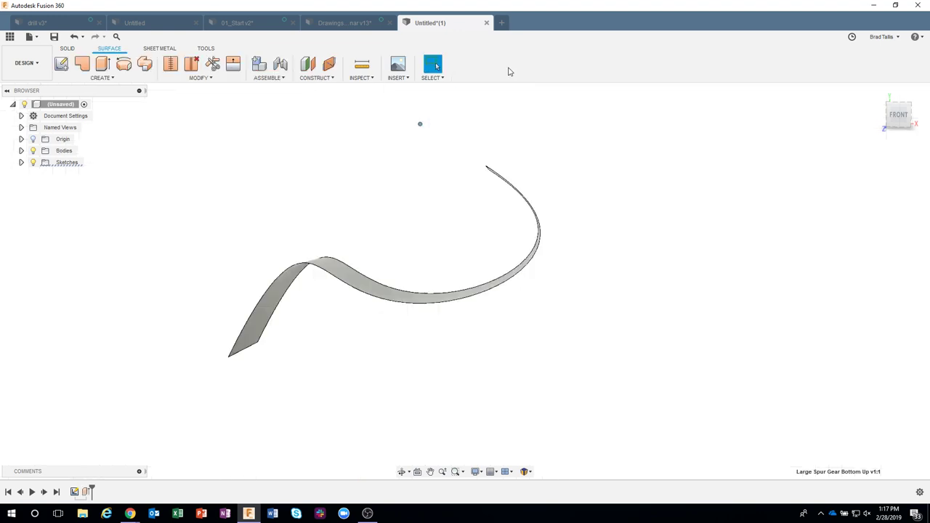
Examine the curvature comb along the front edge of the hooked ribbon surface, and cancel the analysis.
click(365, 78)
click(374, 114)
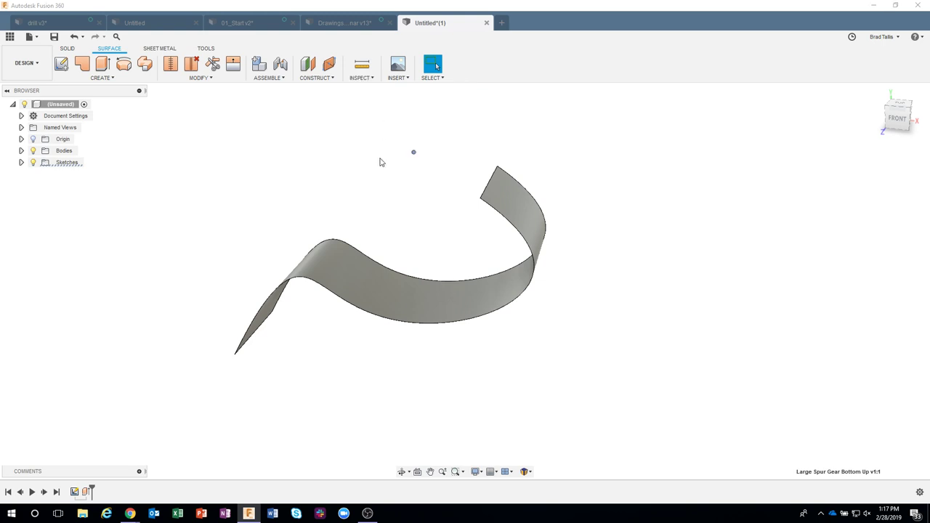
click(366, 314)
mouse_move(366, 316)
shift+middle_down()
mouse_move(473, 353)
mouse_move(363, 297)
mouse_move(251, 326)
mouse_move(267, 190)
shift+middle_up()
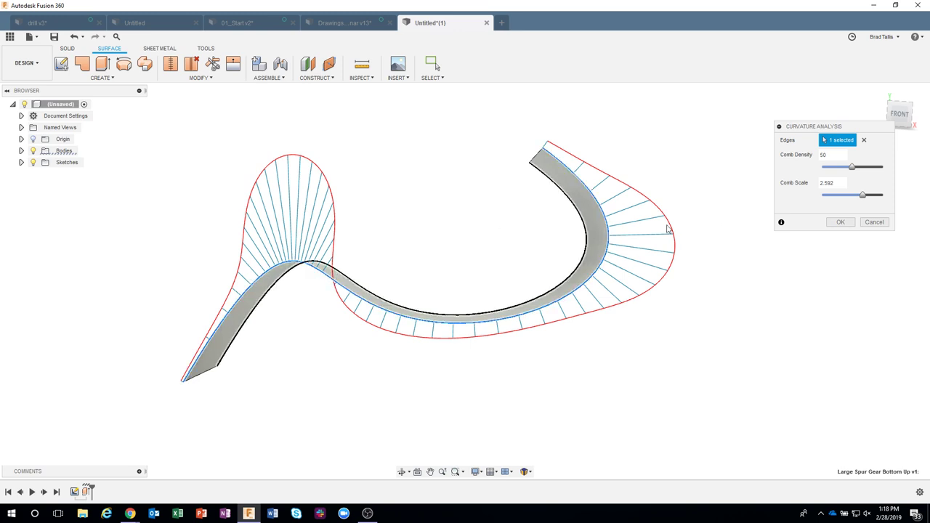
click(873, 222)
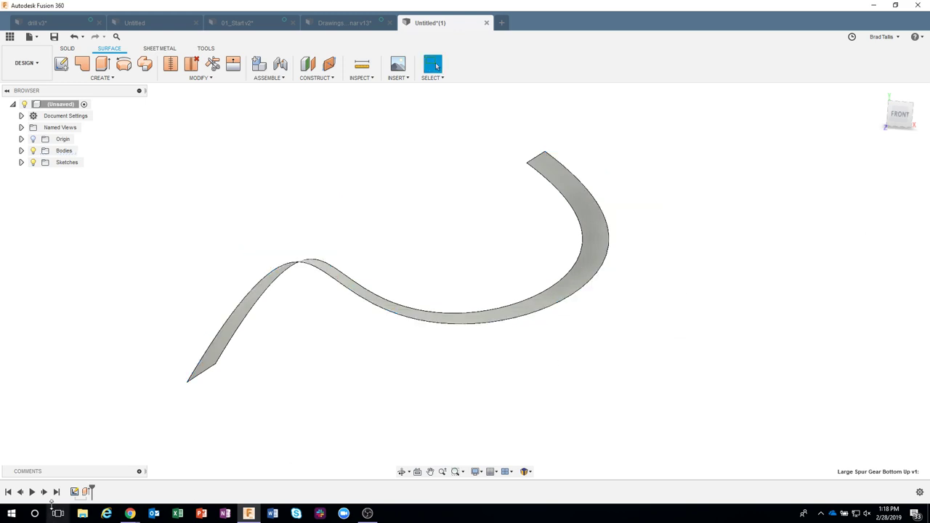
Edit the spline sketch again, moving the fit point at the first crest slightly lower to soften the bend.
double_click(74, 492)
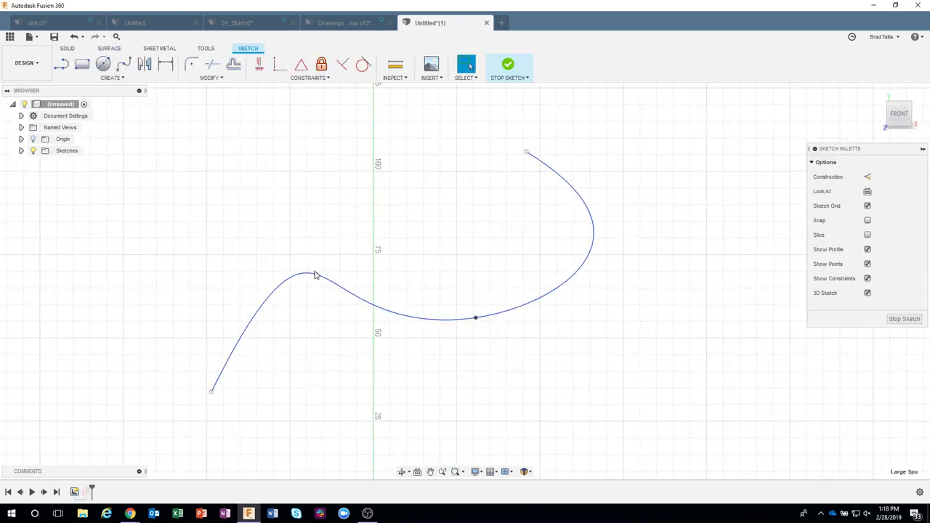
click(315, 273)
mouse_move(340, 282)
mouse_down()
mouse_move(349, 270)
mouse_move(363, 273)
mouse_move(322, 284)
mouse_move(329, 292)
mouse_up()
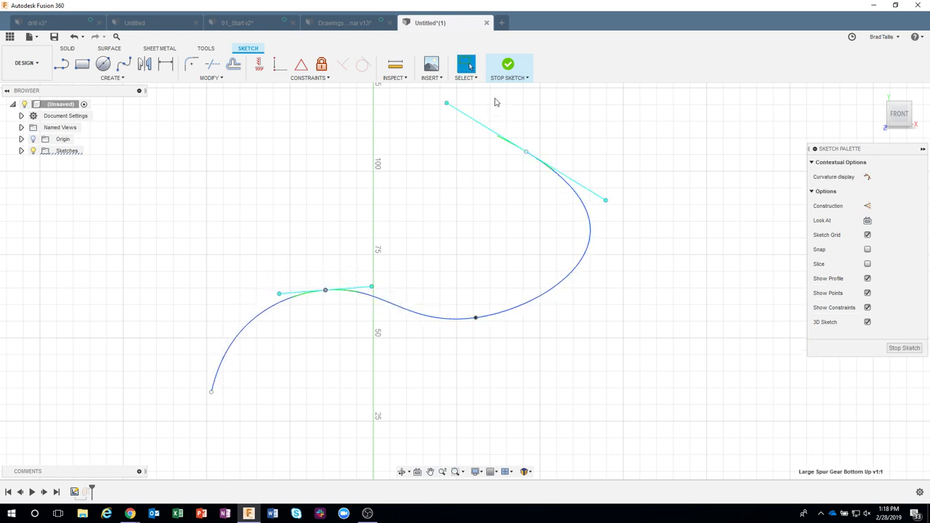
click(508, 66)
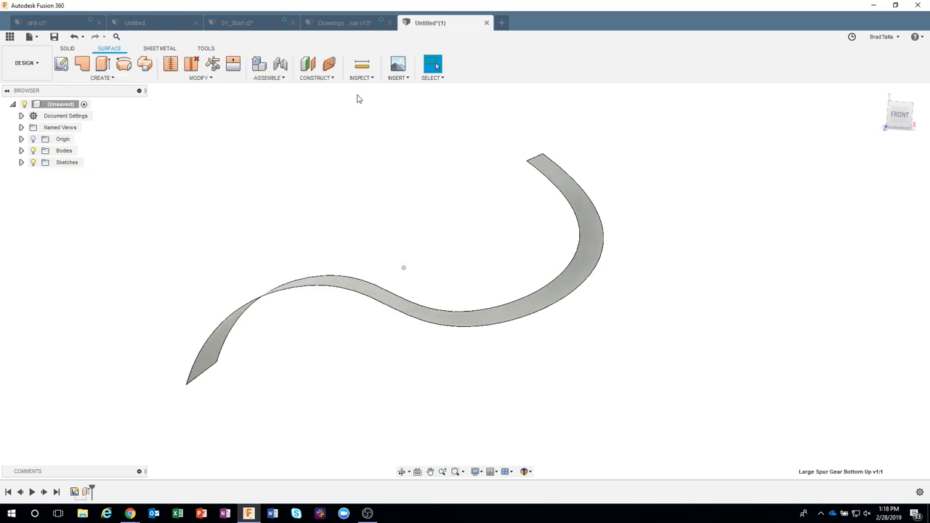
Analyze the curvature comb of the softened ribbon's front edge with comb density 100 and scale 6.243, and cancel the analysis.
click(360, 78)
click(369, 116)
click(358, 297)
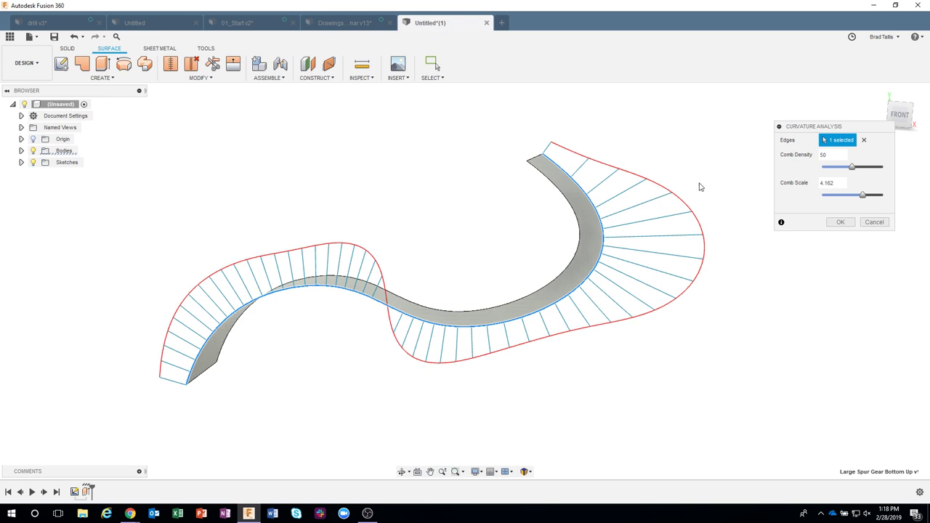
drag(852, 169, 894, 172)
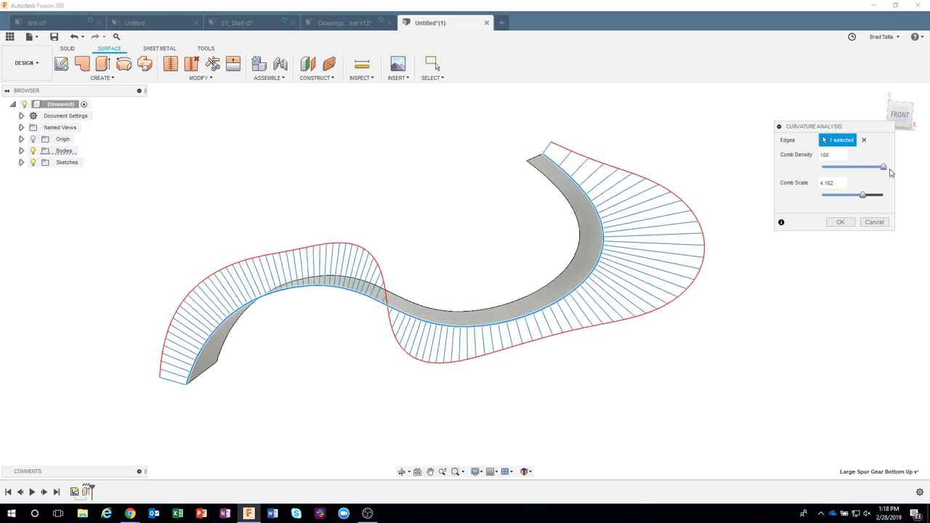
drag(865, 201, 907, 208)
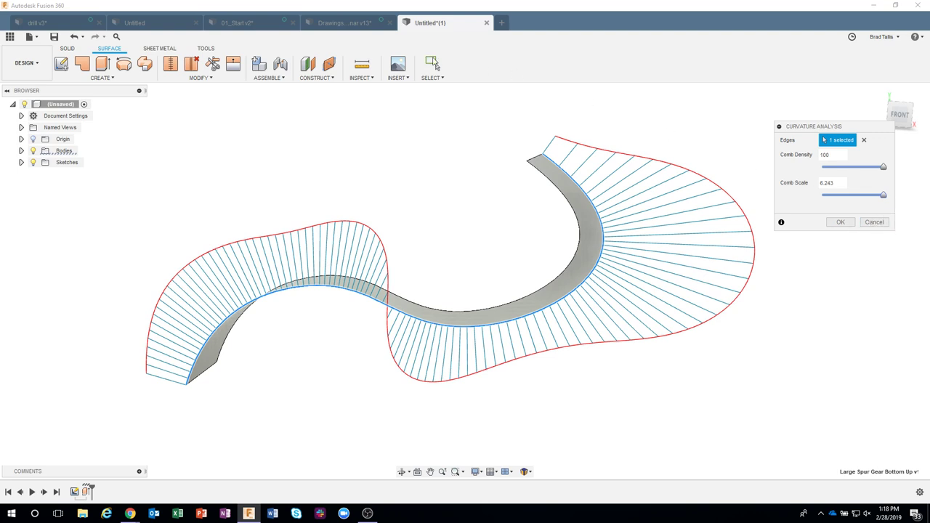
click(872, 222)
In the drill v3 design, examine the curvature comb of the curved edge around the handle's base at comb scale 1.171, and cancel the analysis.
click(37, 22)
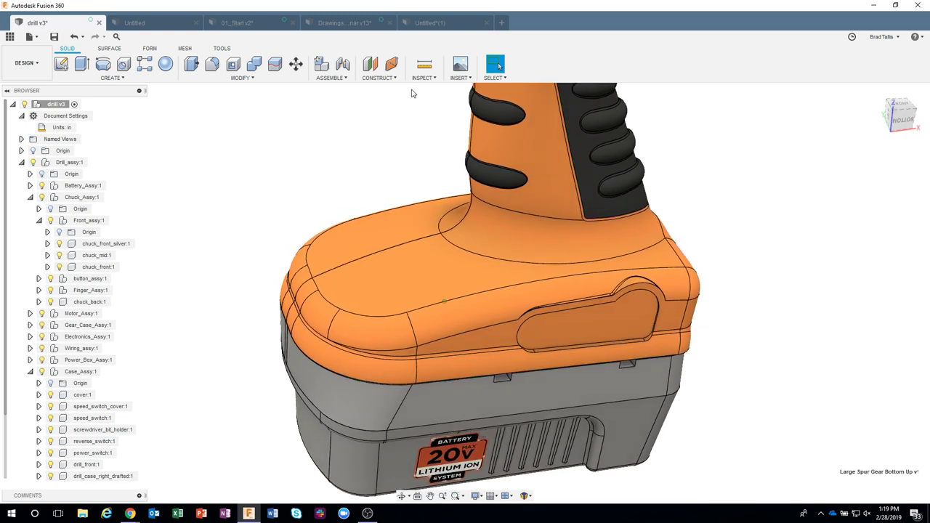
click(423, 78)
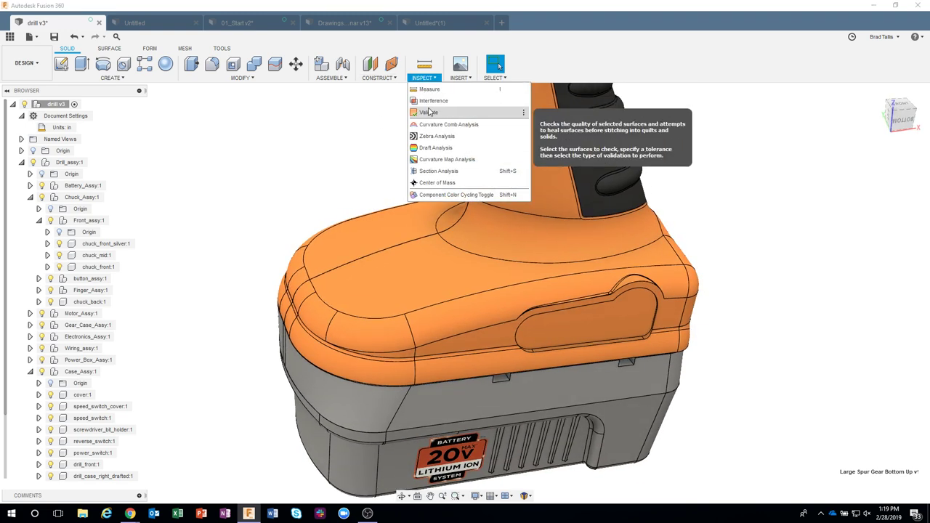
click(436, 129)
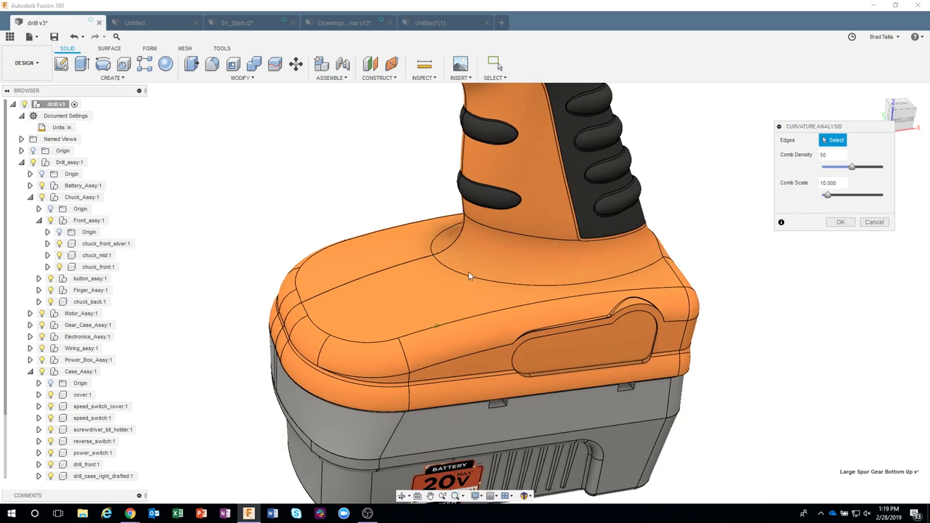
click(469, 279)
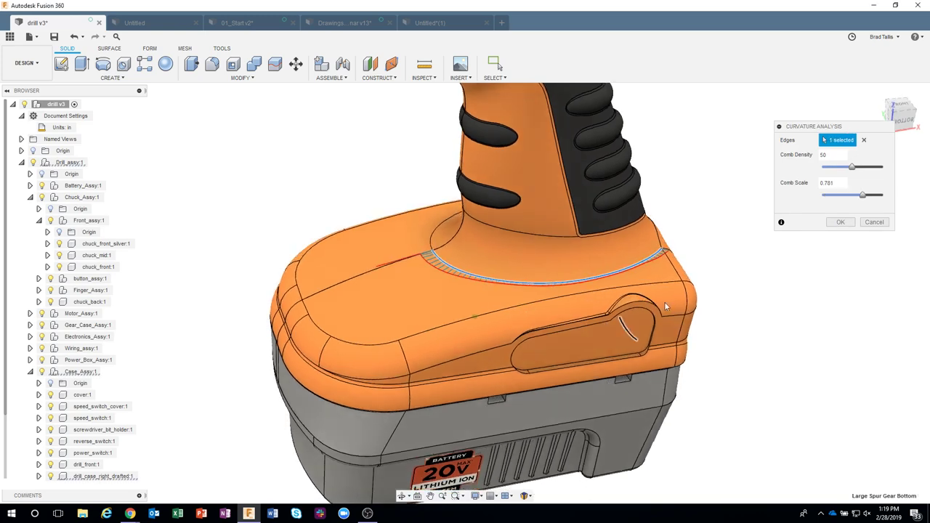
scroll(729, 218, up, 4)
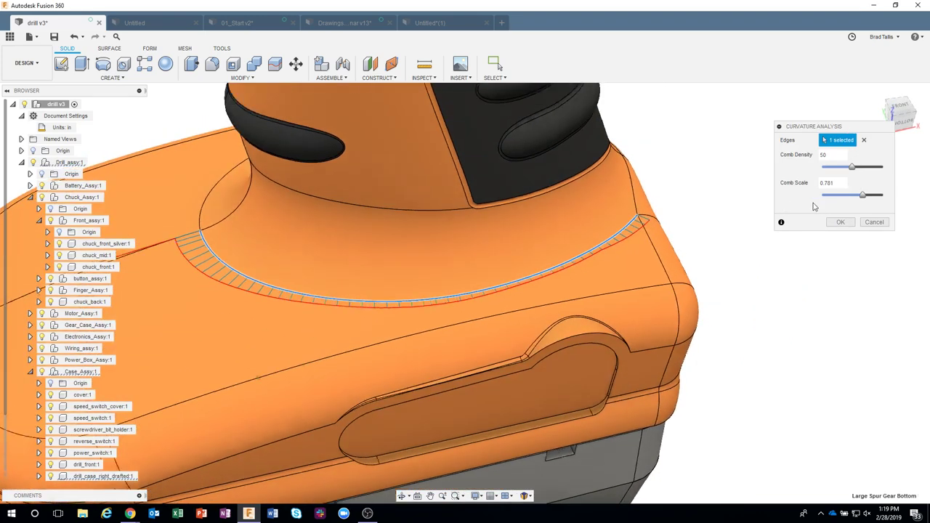
drag(863, 194, 903, 199)
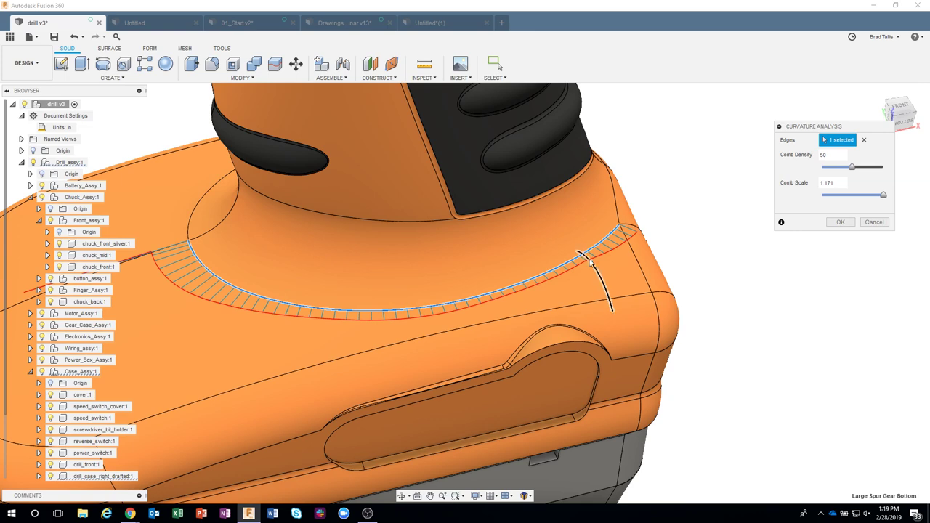
scroll(600, 255, up, 3)
scroll(602, 249, up, 3)
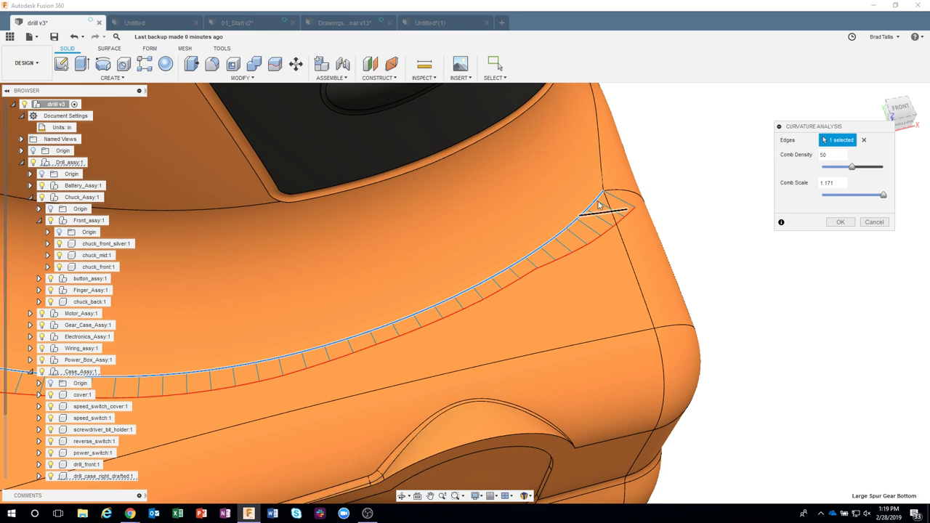
scroll(677, 228, down, 5)
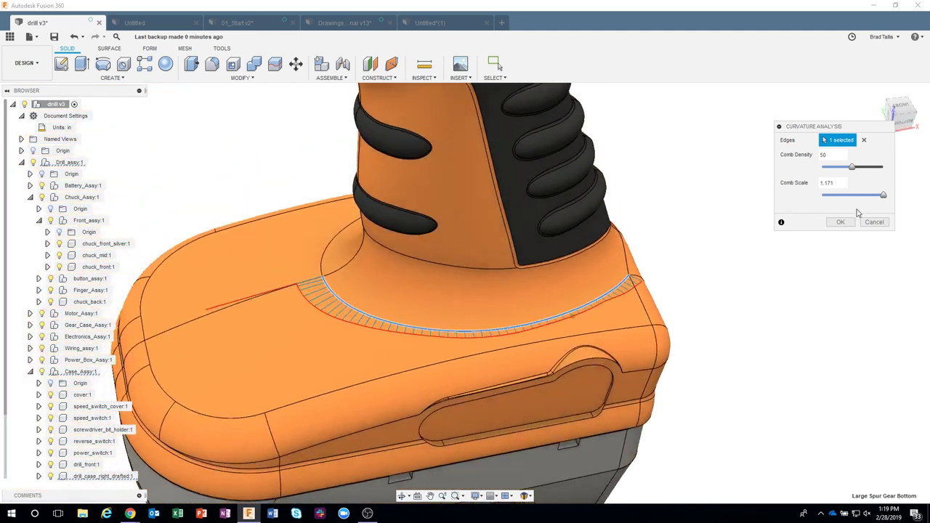
click(874, 221)
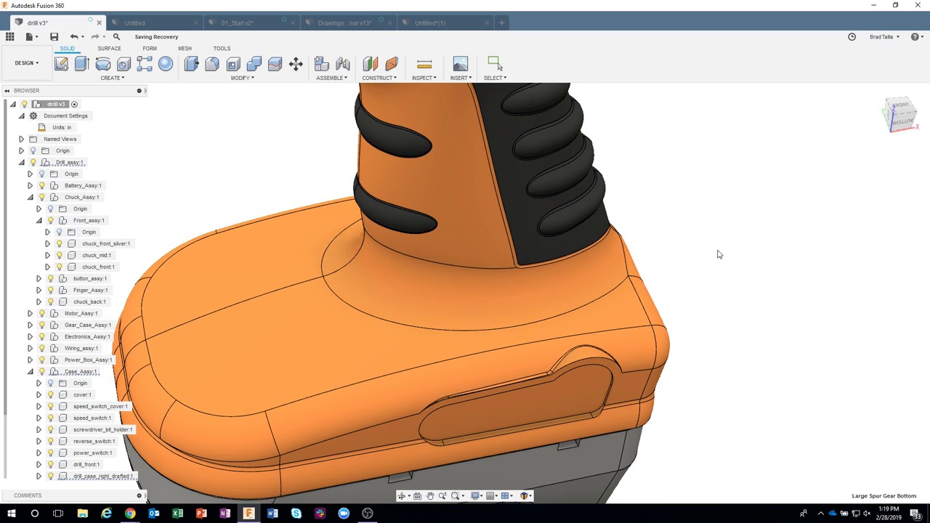
Start a zebra analysis on the drill case's near half, with vertical stripes, 20 repeats and opacity 50.
scroll(714, 259, down, 5)
key(Escape)
scroll(714, 260, up, 3)
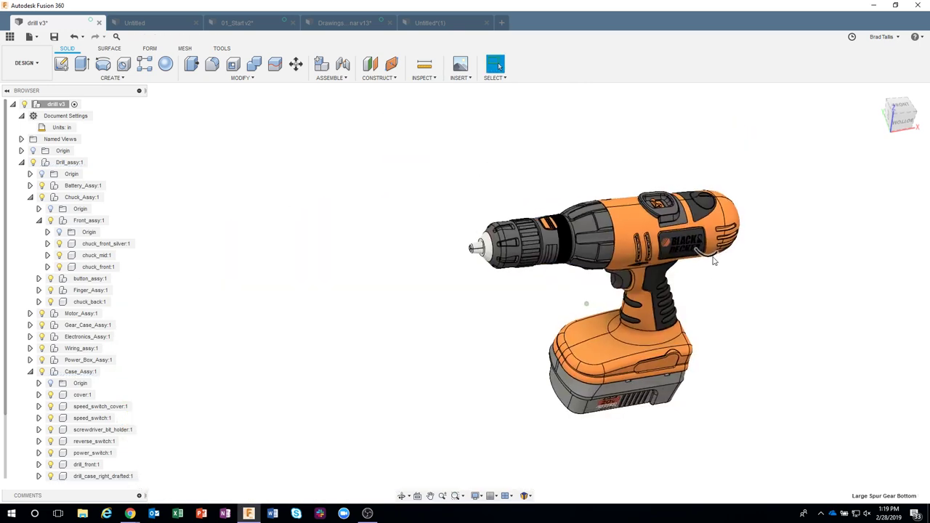
click(427, 75)
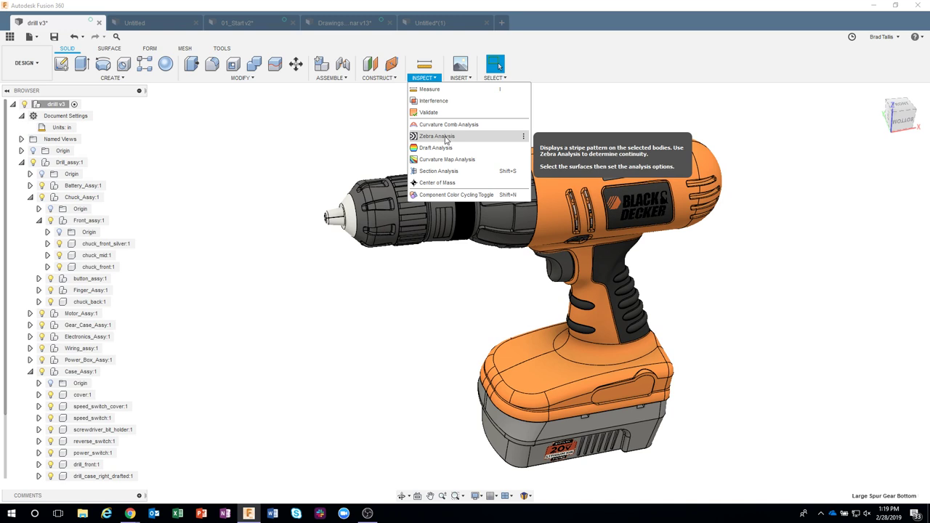
click(446, 138)
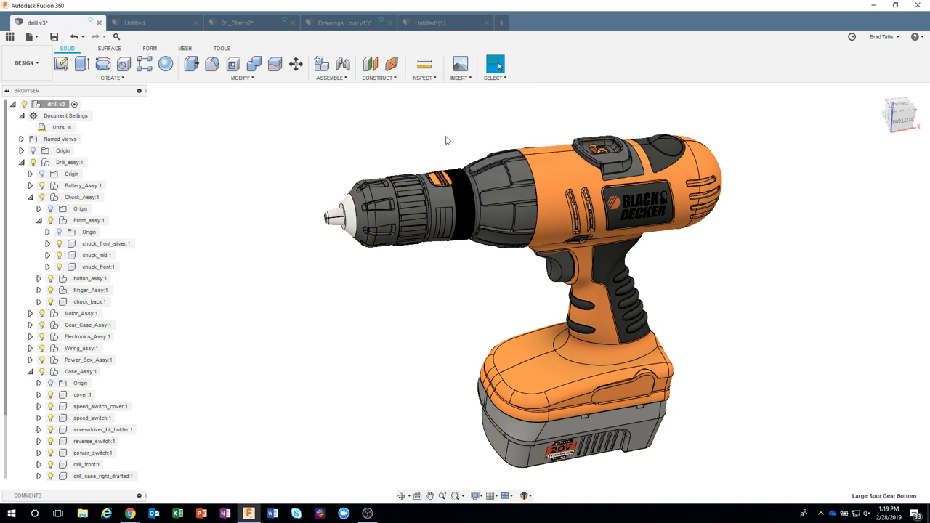
shift+middle_drag(475, 118, 567, 108)
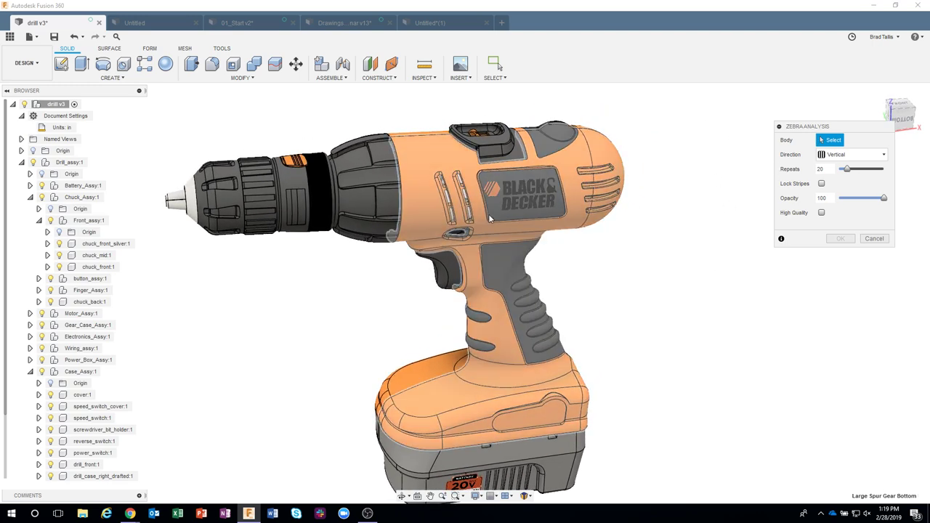
click(480, 214)
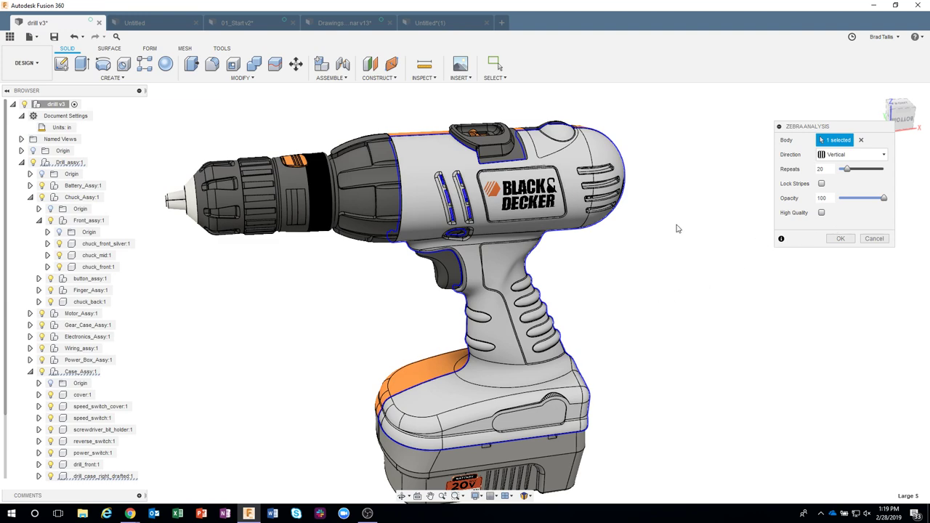
shift+middle_drag(678, 228, 860, 189)
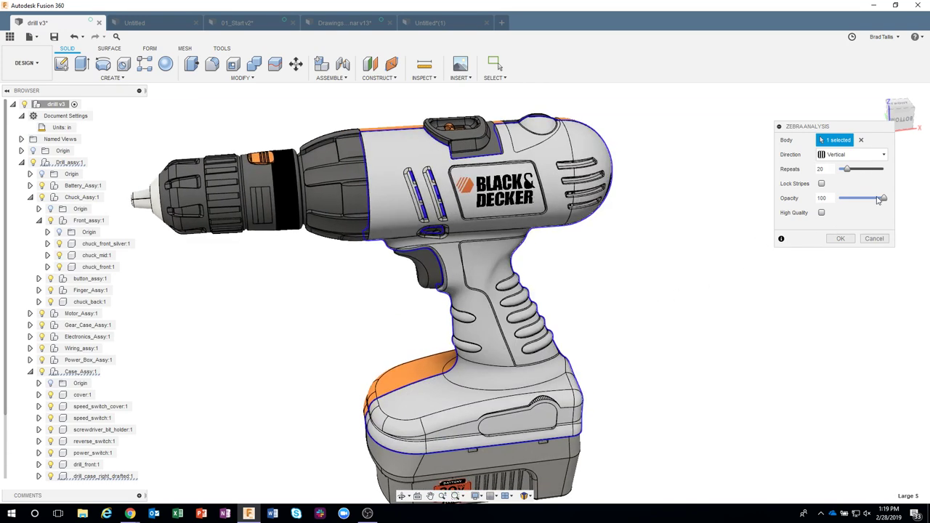
drag(882, 200, 861, 203)
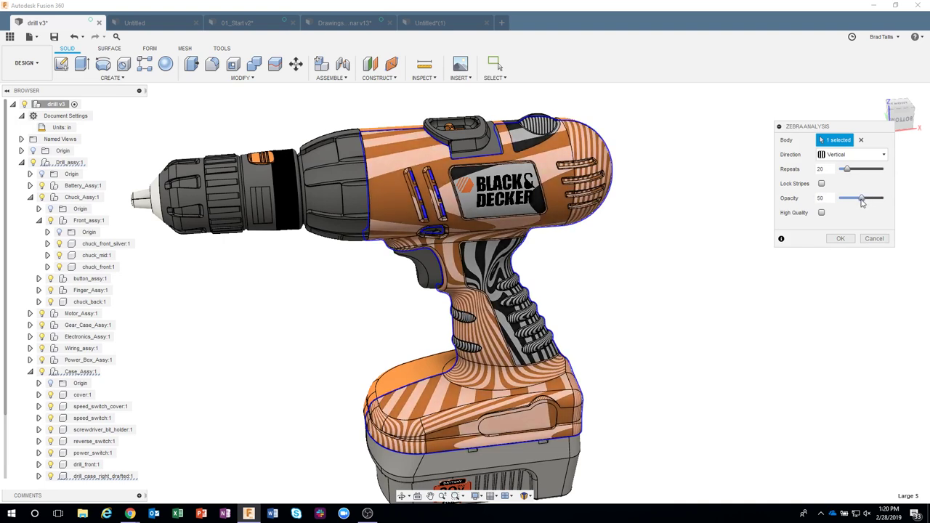
Examine the zebra stripes in high quality across the case's base, the blend into the handle and the main housing.
shift+middle_drag(719, 211, 716, 248)
scroll(715, 248, up, 3)
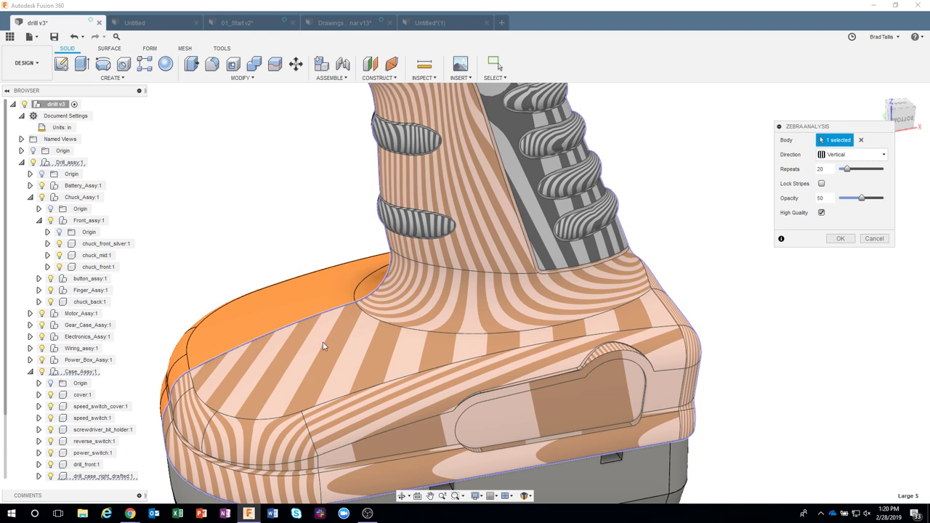
middle_drag(194, 424, 199, 415)
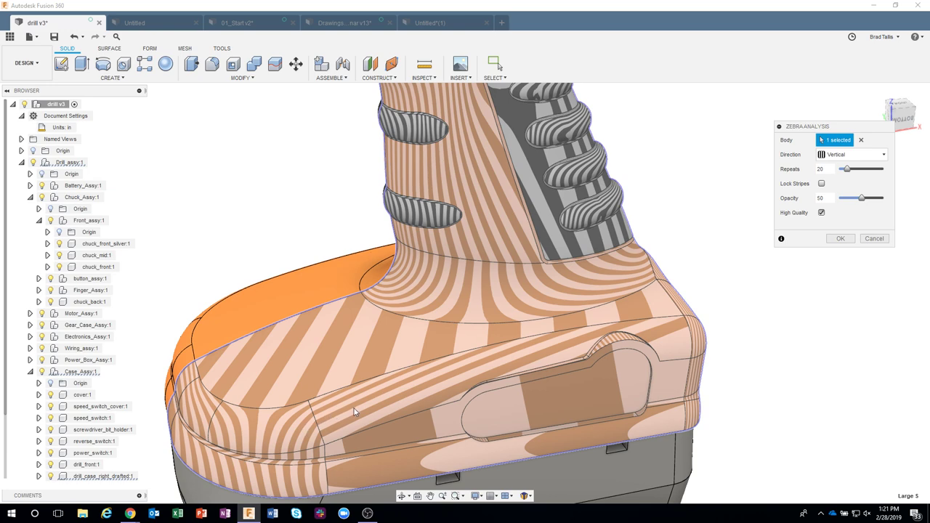
shift+middle_drag(332, 417, 304, 400)
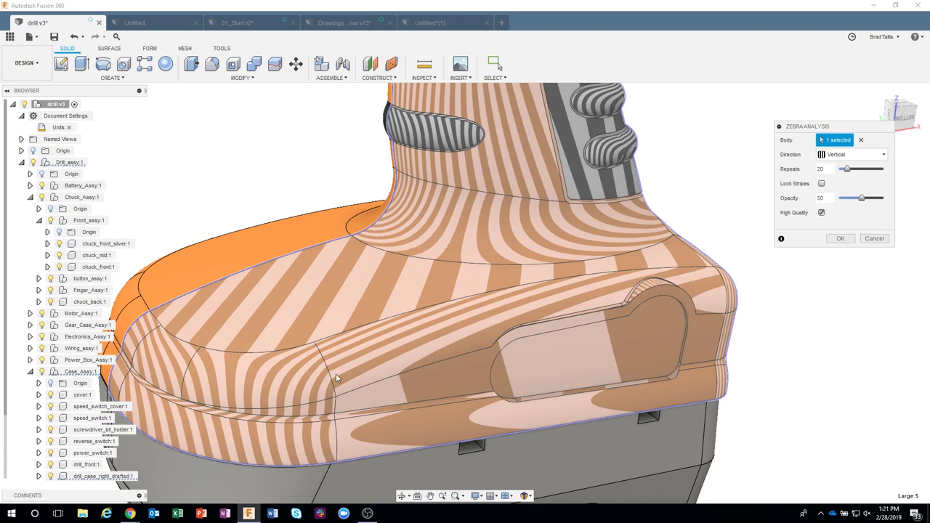
shift+middle_drag(336, 373, 496, 259)
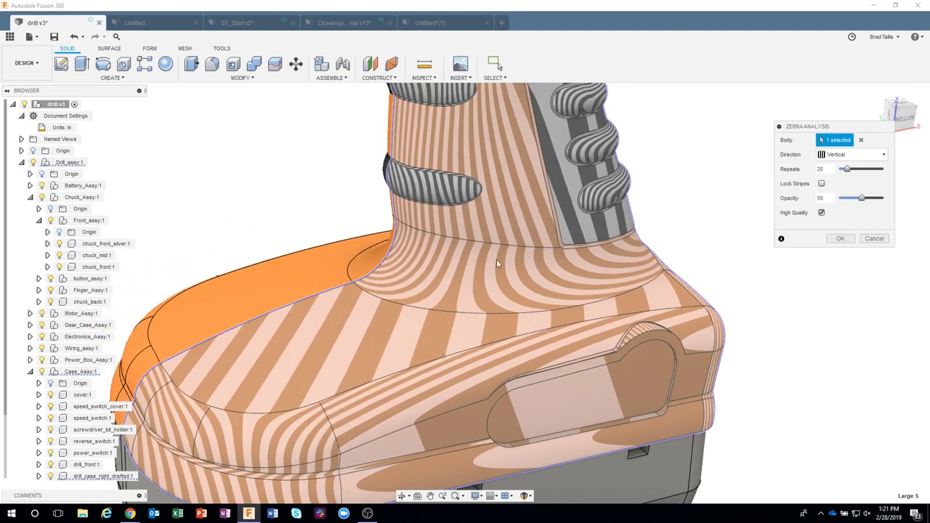
shift+middle_drag(496, 191, 472, 275)
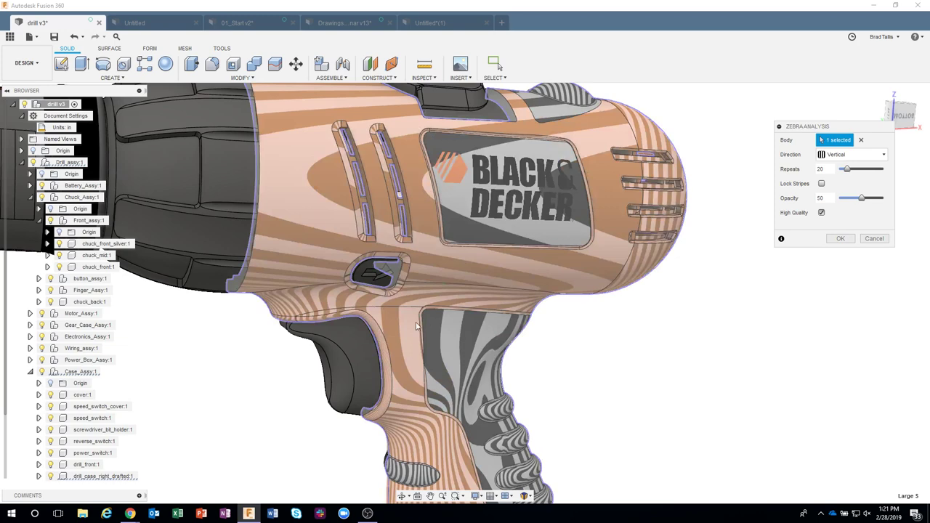
shift+middle_drag(513, 289, 768, 152)
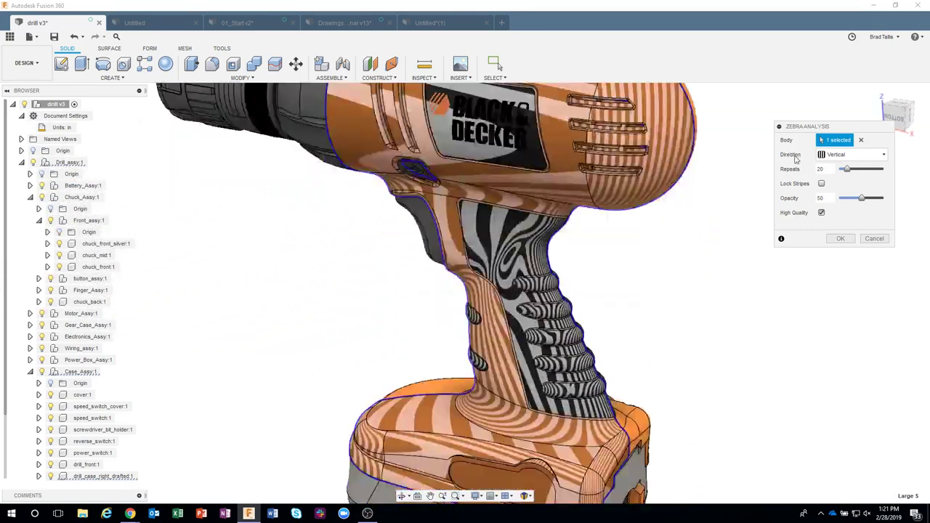
Switch the zebra stripe direction to horizontal, examine the pattern on the drill case, and return the direction to vertical.
click(864, 155)
click(842, 180)
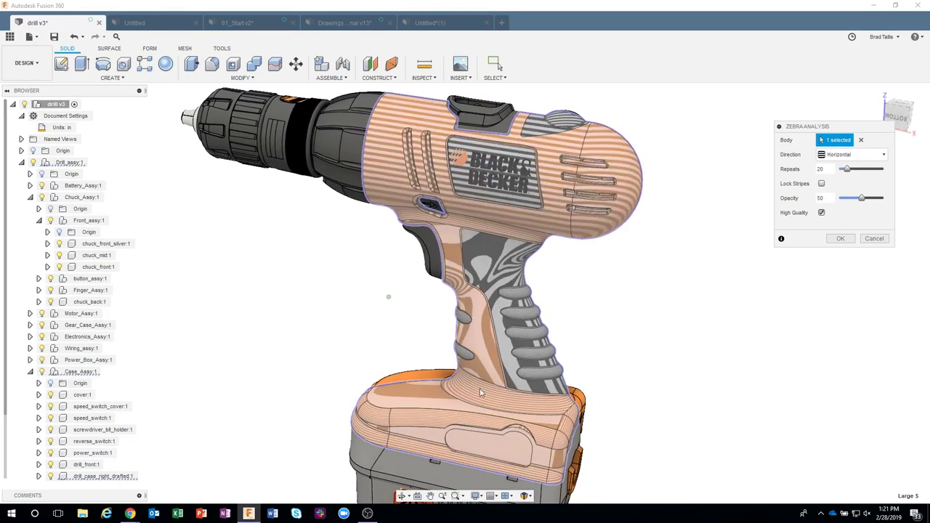
shift+middle_drag(528, 324, 427, 140)
shift+middle_drag(513, 188, 834, 157)
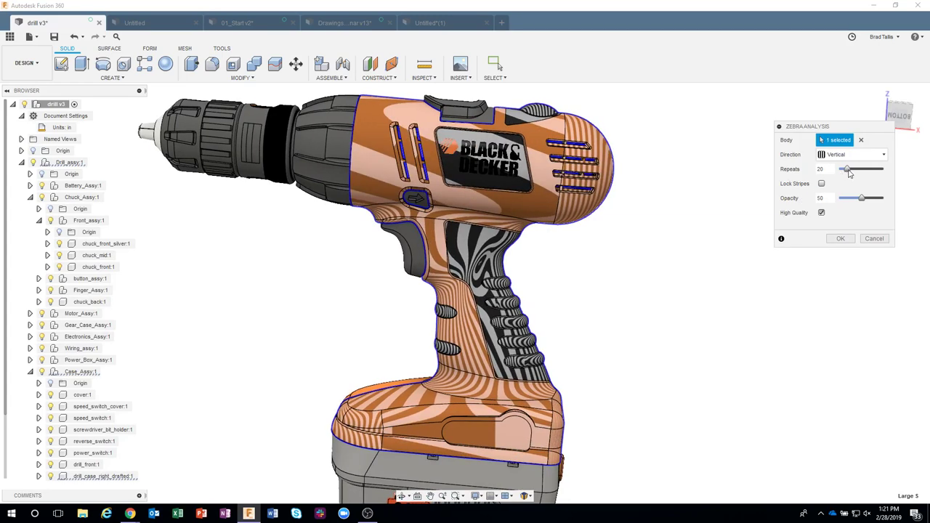
Raise the stripe repeats to 91 to inspect the handle area, and reduce the repeats to 43.
drag(854, 173, 881, 170)
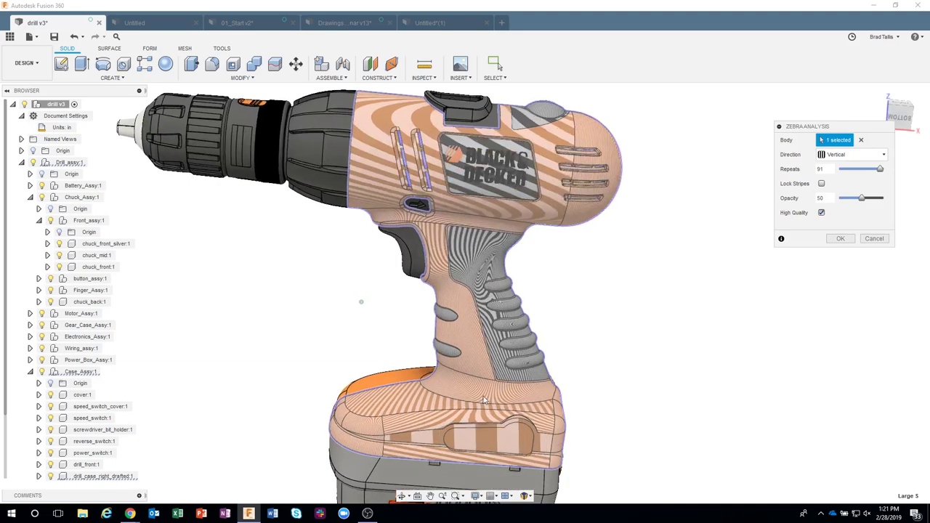
scroll(459, 395, up, 3)
scroll(459, 392, up, 2)
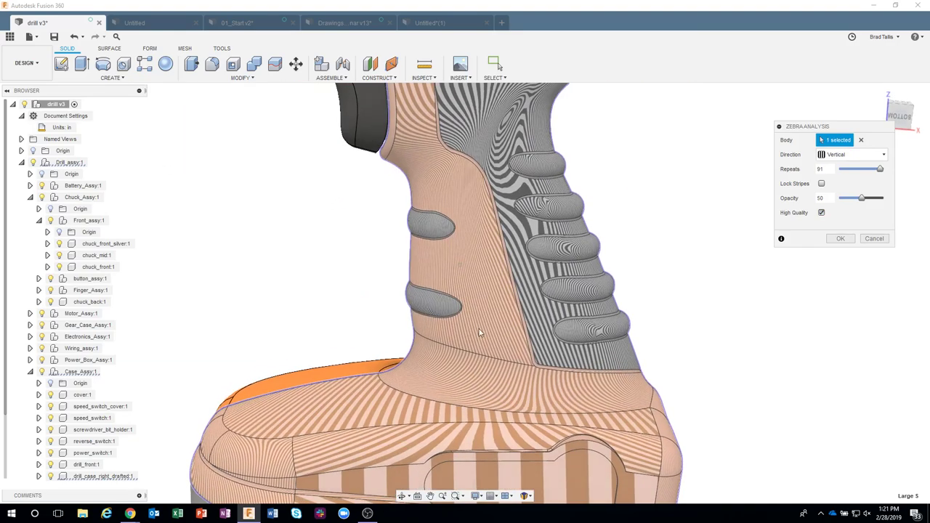
scroll(675, 309, down, 2)
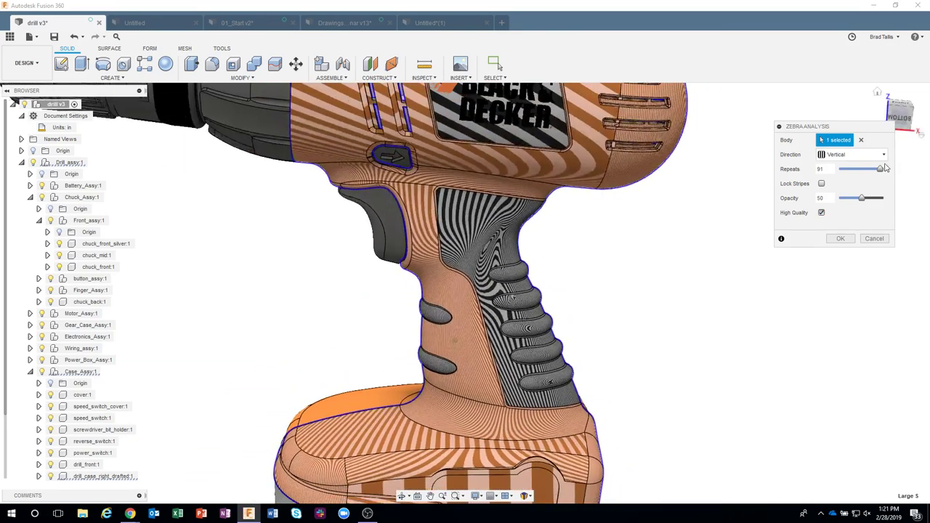
drag(880, 168, 858, 169)
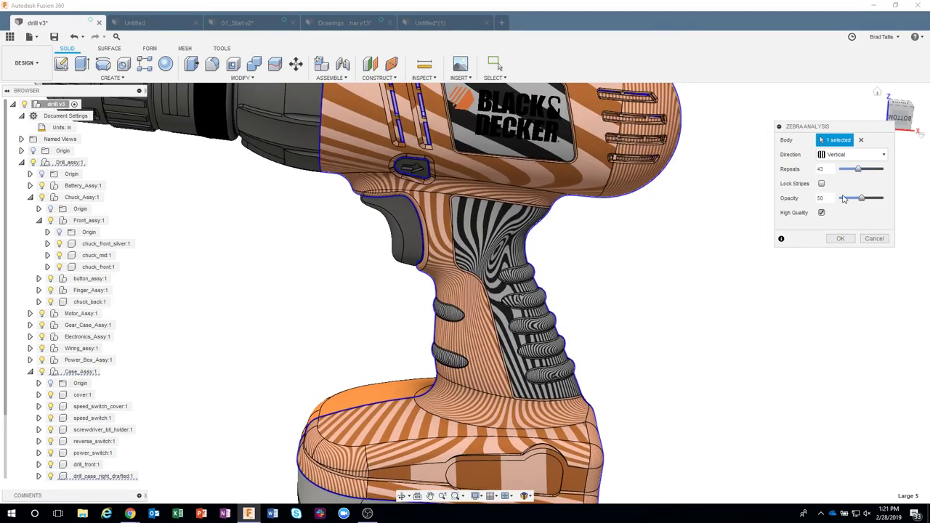
shift+middle_drag(683, 348, 682, 337)
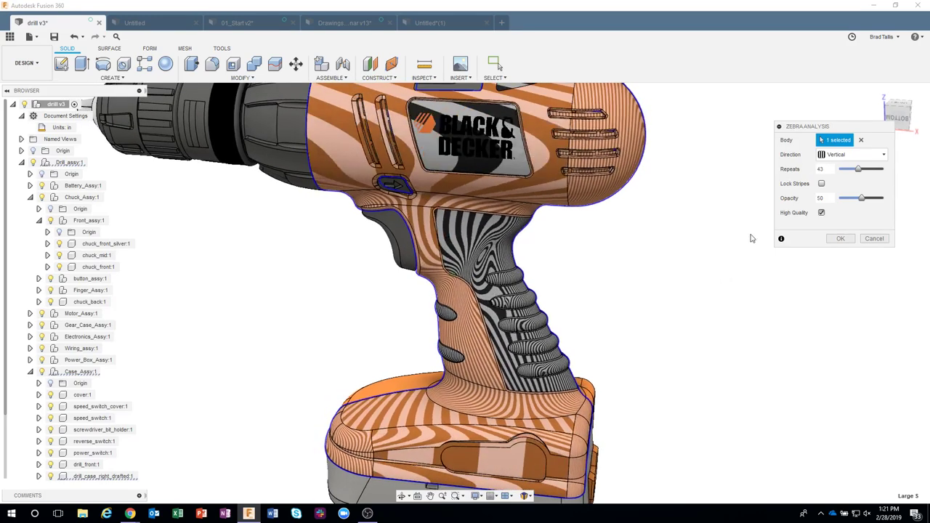
Lock the zebra stripes, examine the pattern around the handle and base from another angle, and unlock the stripes.
click(822, 184)
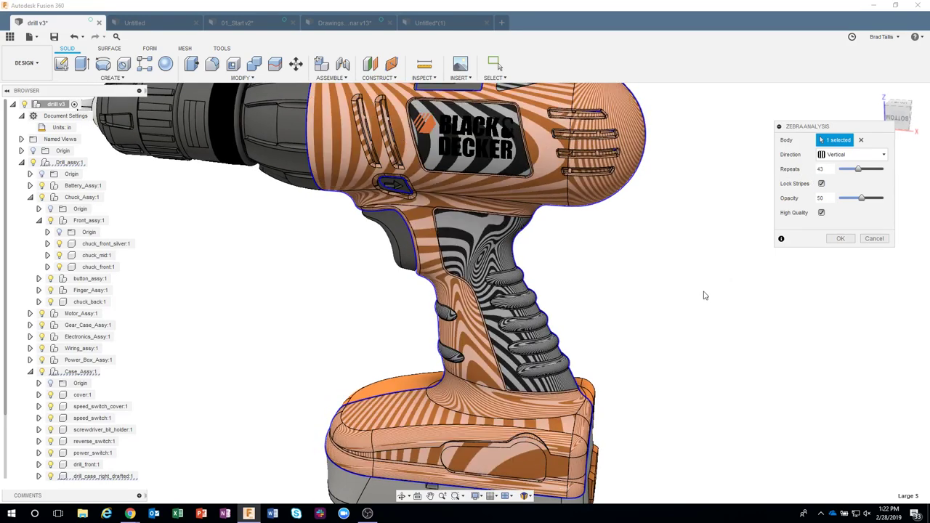
shift+middle_drag(643, 300, 481, 392)
scroll(481, 392, up, 3)
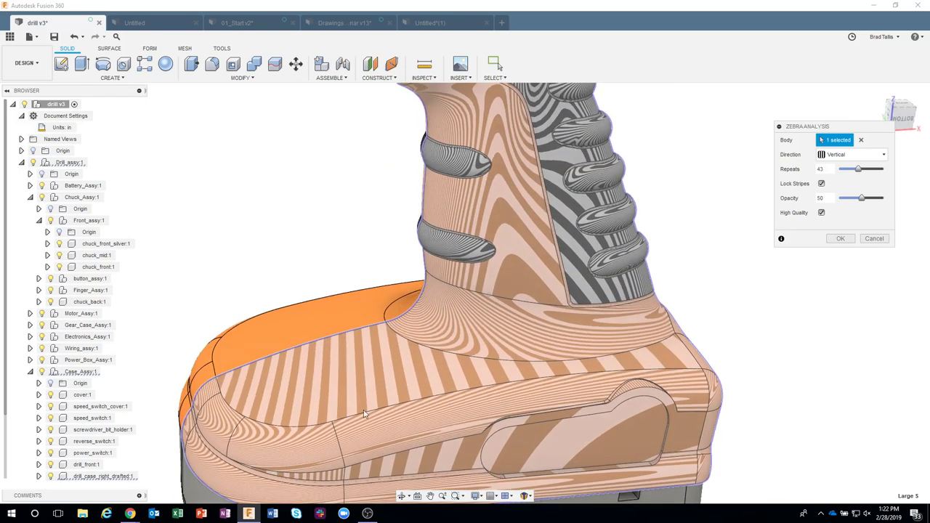
shift+middle_drag(287, 440, 304, 441)
scroll(516, 361, down, 1)
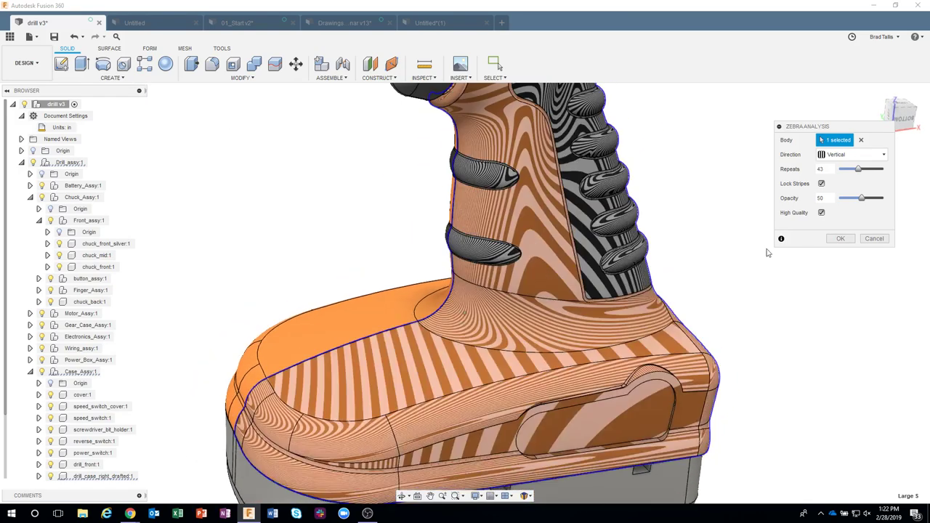
click(821, 183)
Set the zebra stripe opacity to 18 and apply the analysis to the drill case.
shift+middle_drag(529, 335, 697, 235)
scroll(708, 231, down, 3)
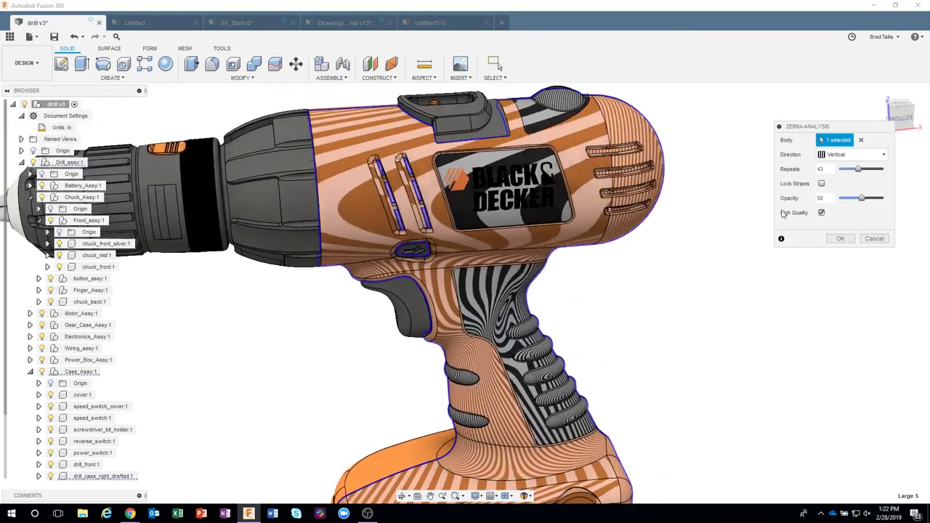
mouse_move(863, 203)
mouse_down()
mouse_move(881, 203)
mouse_move(849, 202)
mouse_up()
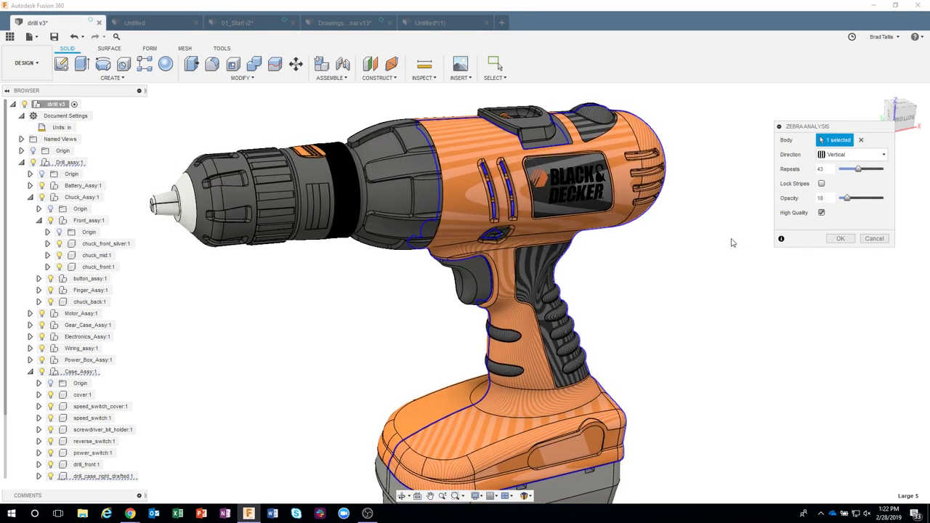
click(841, 240)
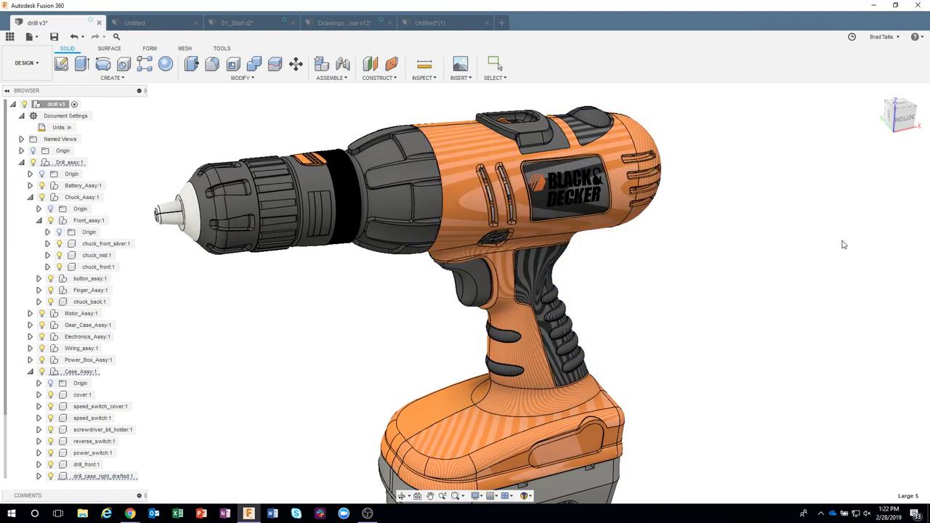
In a new design, create a T-spline form box centred on the origin, about 131 by 93 mm and 46 mm high.
click(500, 24)
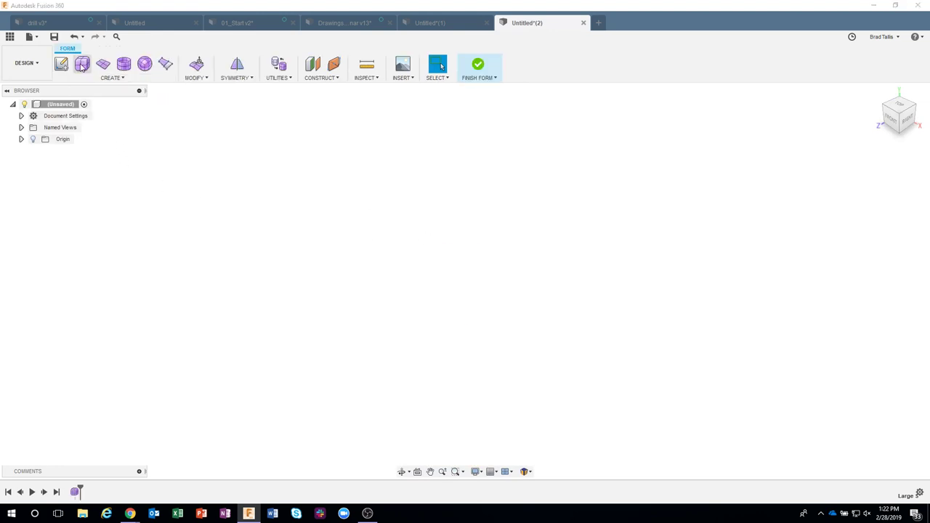
click(82, 64)
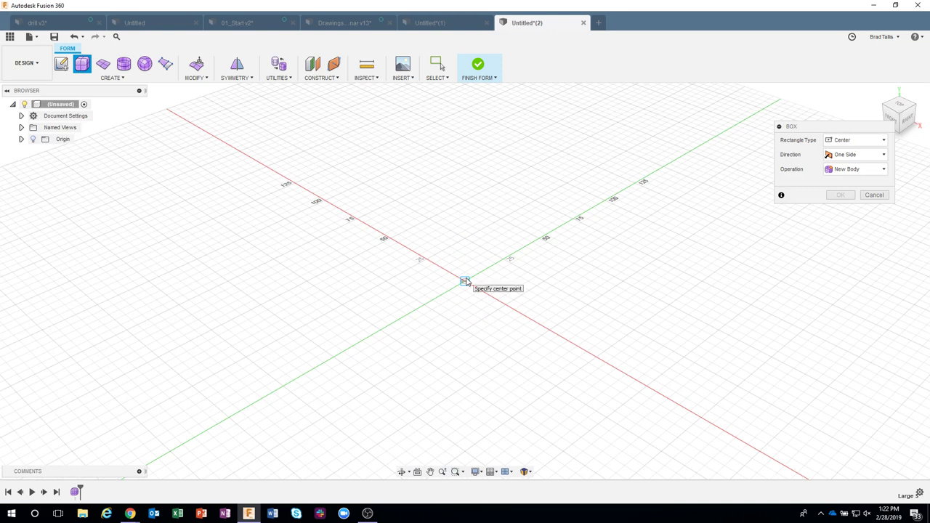
click(508, 380)
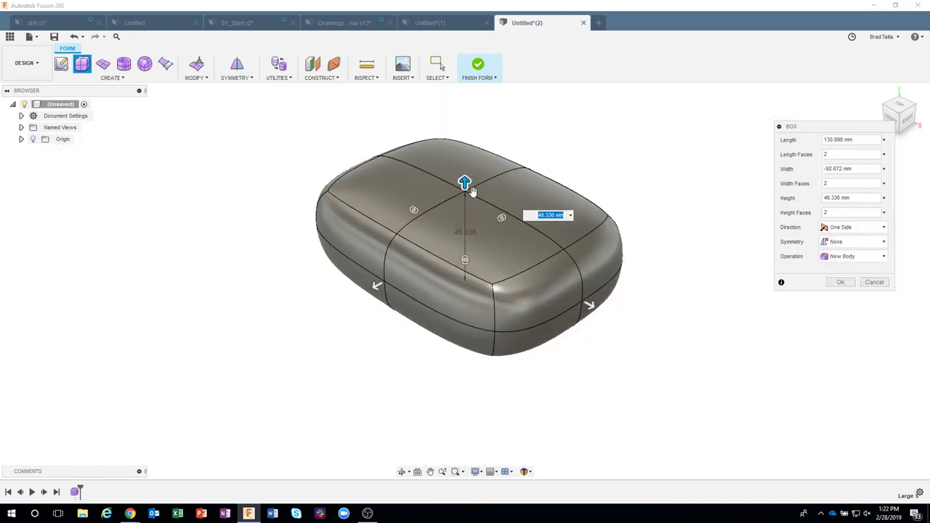
click(839, 281)
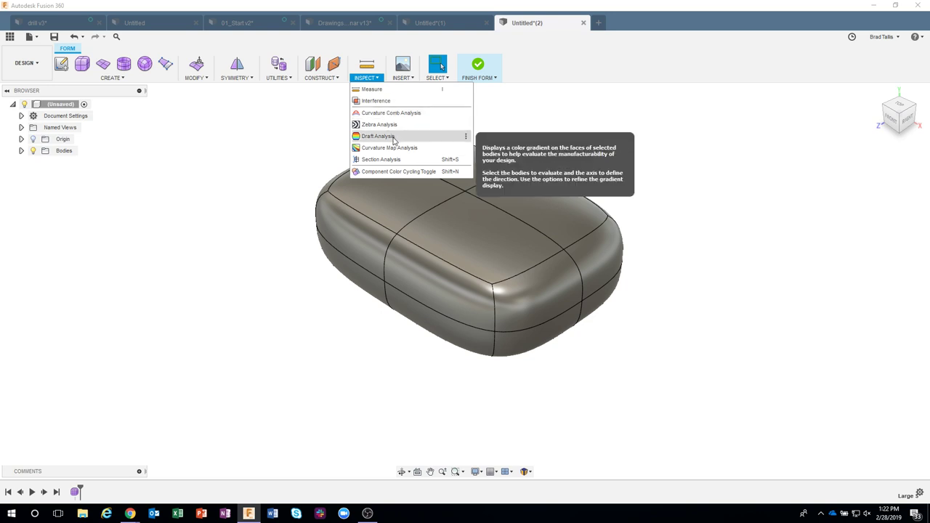
Apply a zebra analysis to the form box with vertical stripes and 43 repeats.
click(379, 124)
click(478, 181)
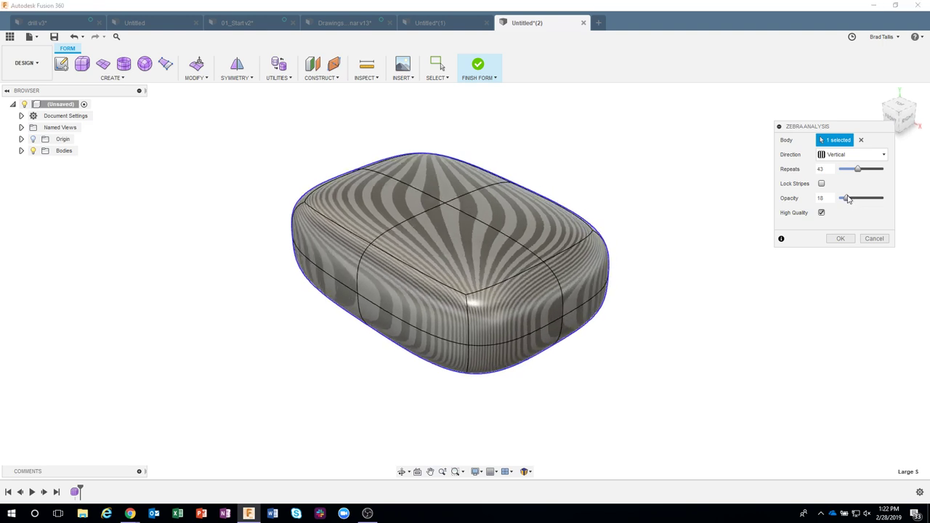
click(838, 239)
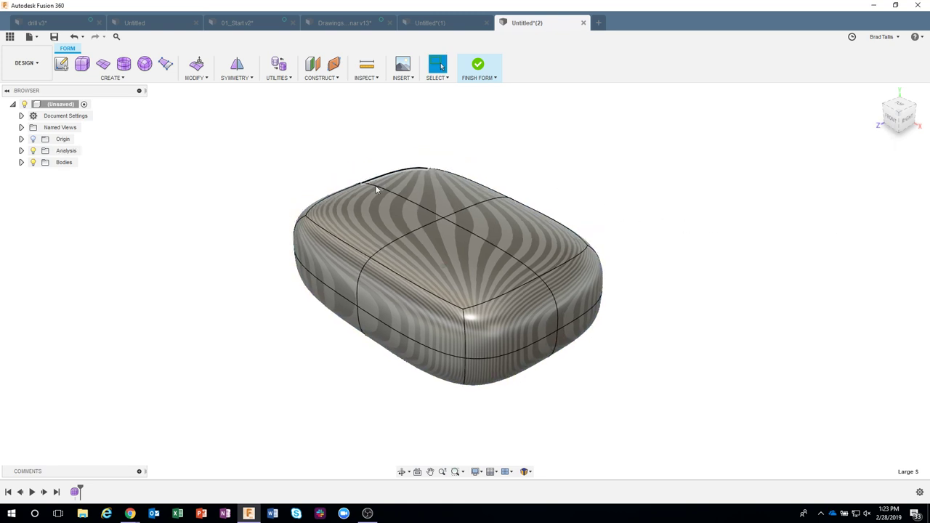
Edit the form by pulling the two rear faces on top of the box upward into a tall raised section.
click(373, 209)
ctrl+click(429, 200)
right_click(430, 200)
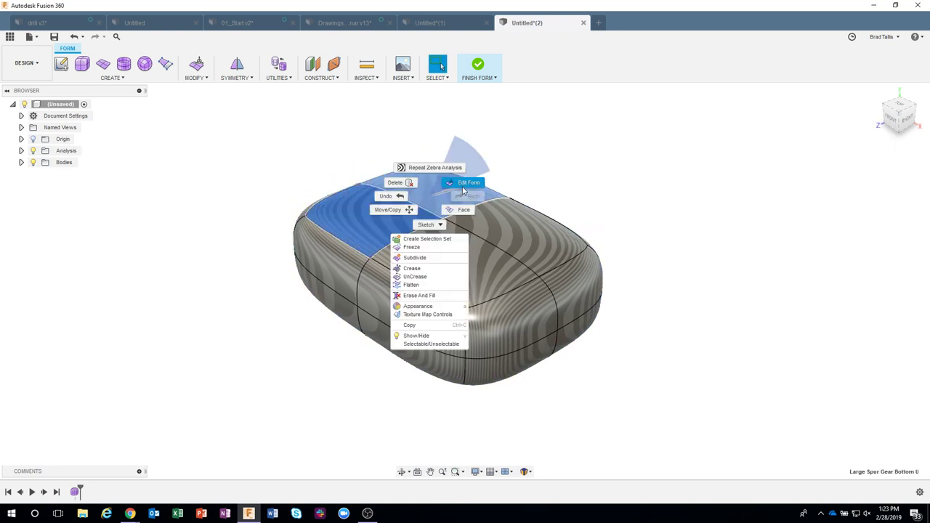
click(445, 187)
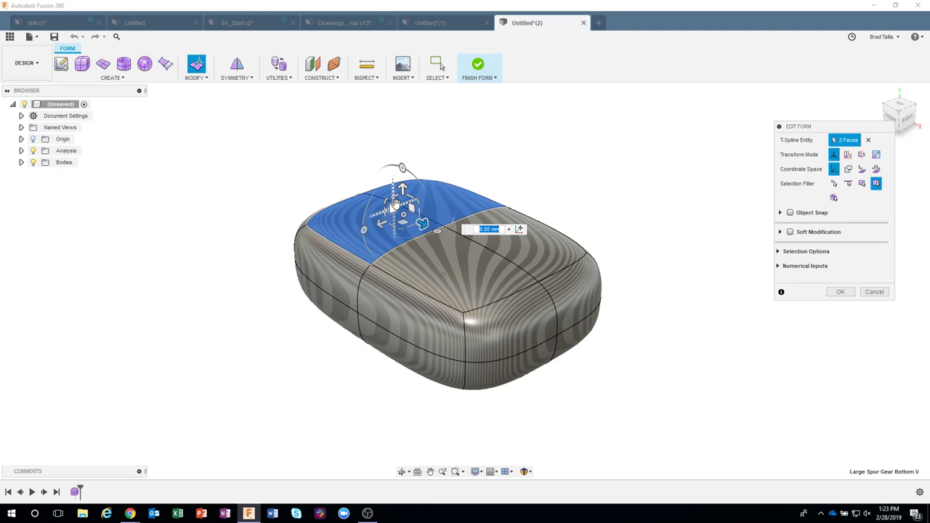
drag(392, 190, 378, 91)
Shift the two edges across the base of the raised section about 34 mm toward it, steepening the transition.
shift+middle_drag(515, 222, 439, 263)
click(436, 258)
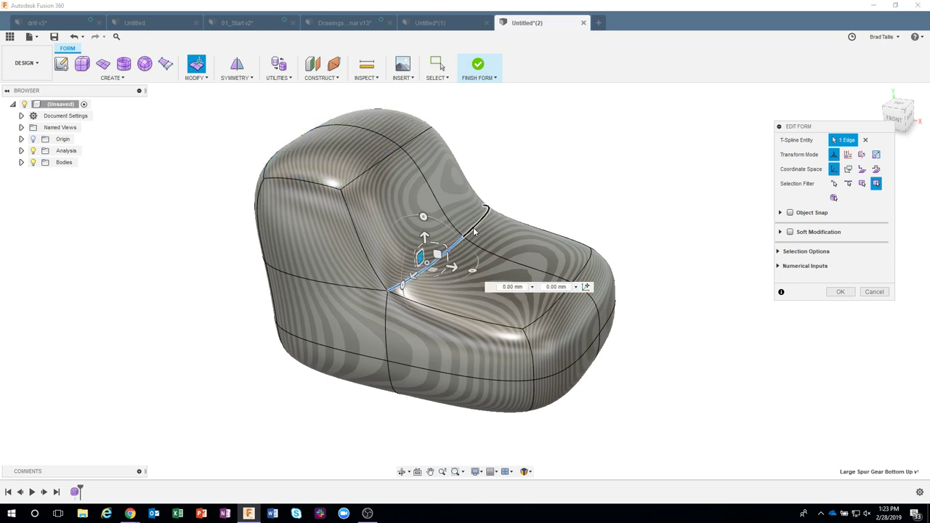
drag(456, 234, 383, 220)
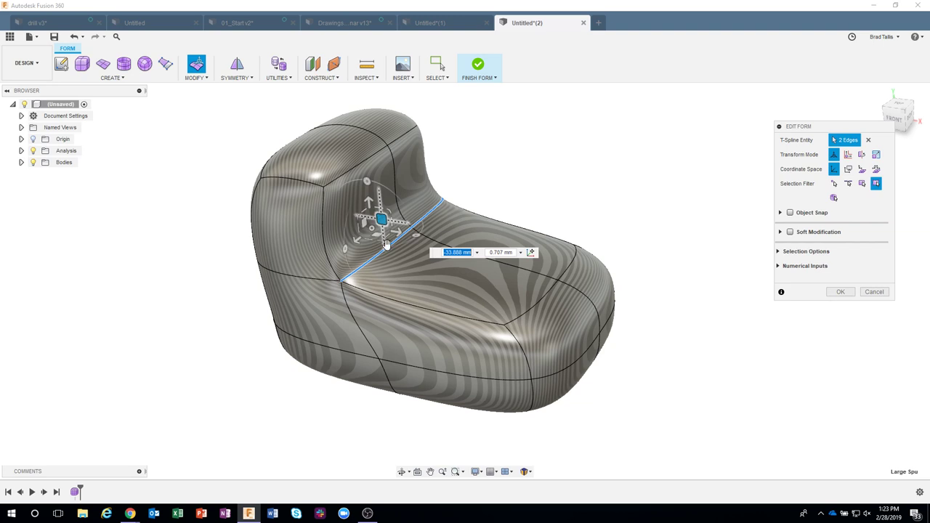
Pull the side vertex at the foot of the raised section outward about 2.5 mm and end the form edit.
shift+middle_drag(386, 244, 357, 291)
scroll(357, 291, up, 2)
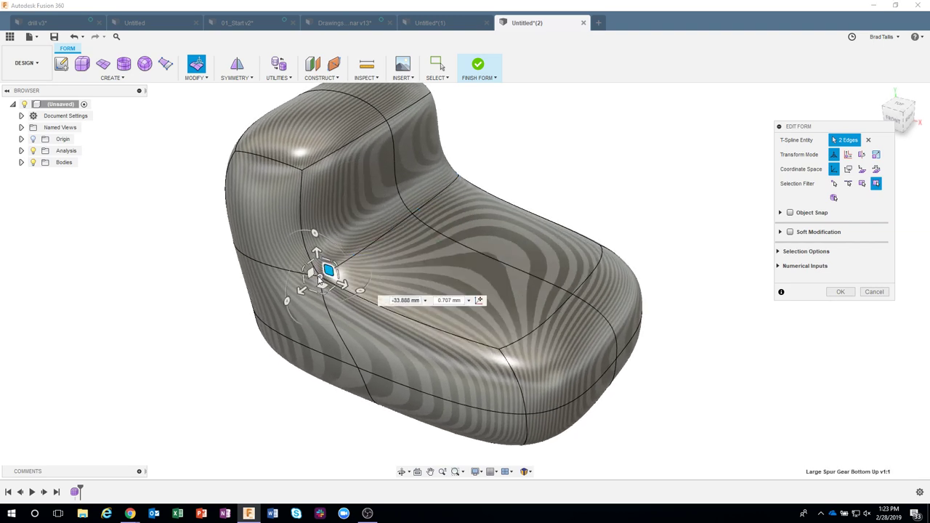
click(319, 281)
drag(302, 294, 290, 301)
shift+middle_drag(306, 242, 560, 231)
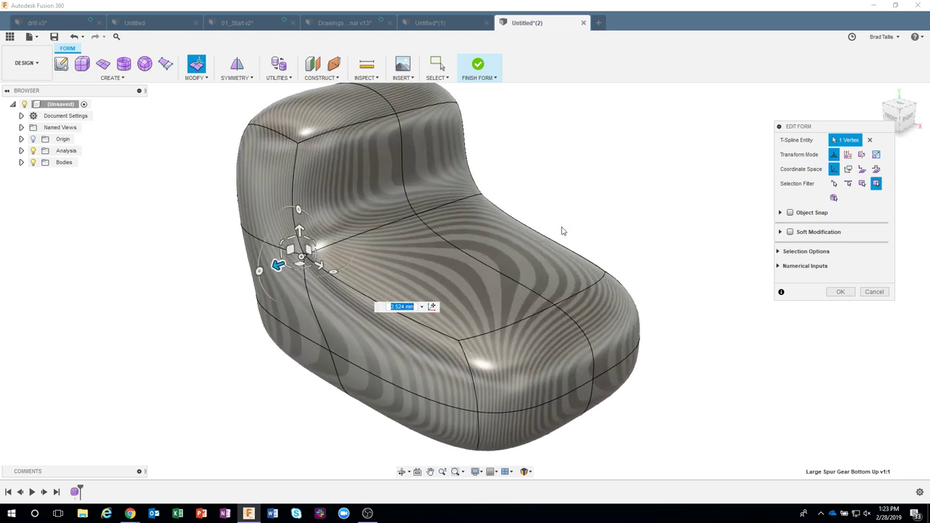
click(862, 295)
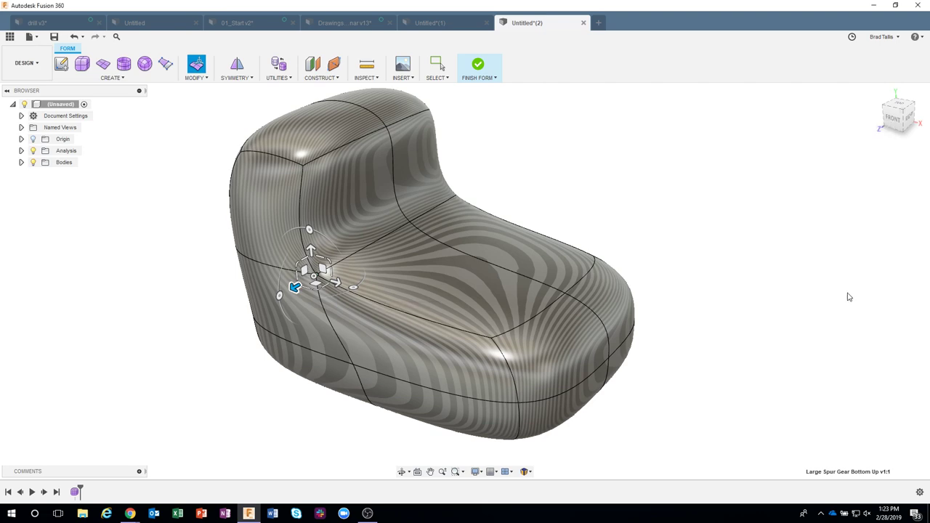
shift+middle_drag(754, 322, 437, 82)
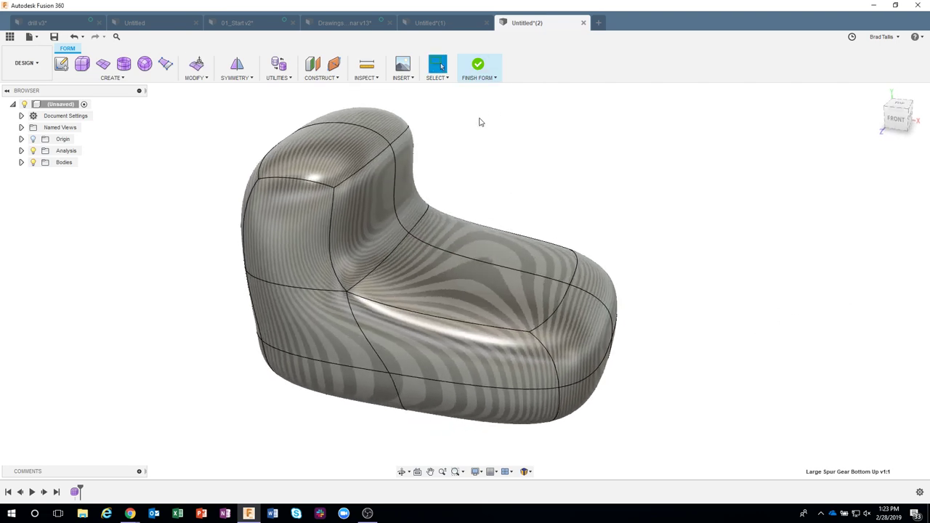
Switch to the drill v3 design and isolate the component drill_case_right_drafted:1.
click(61, 20)
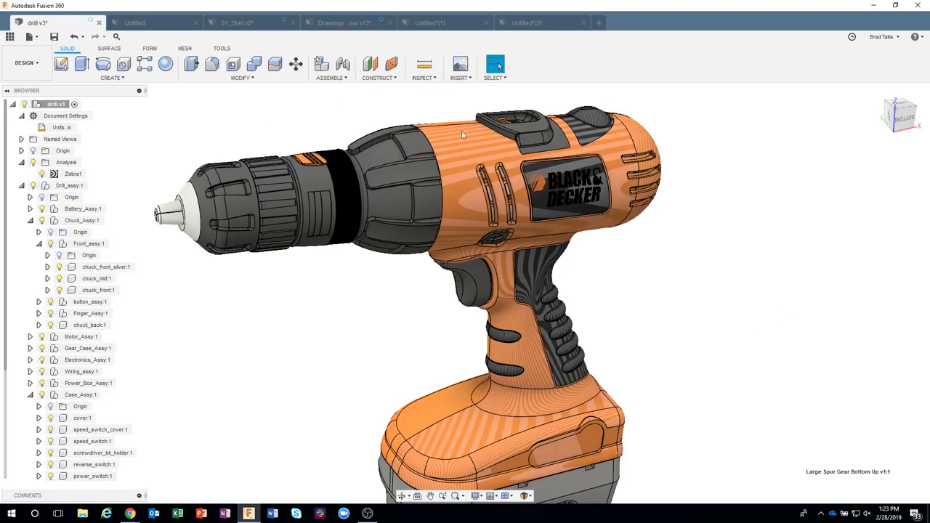
click(423, 78)
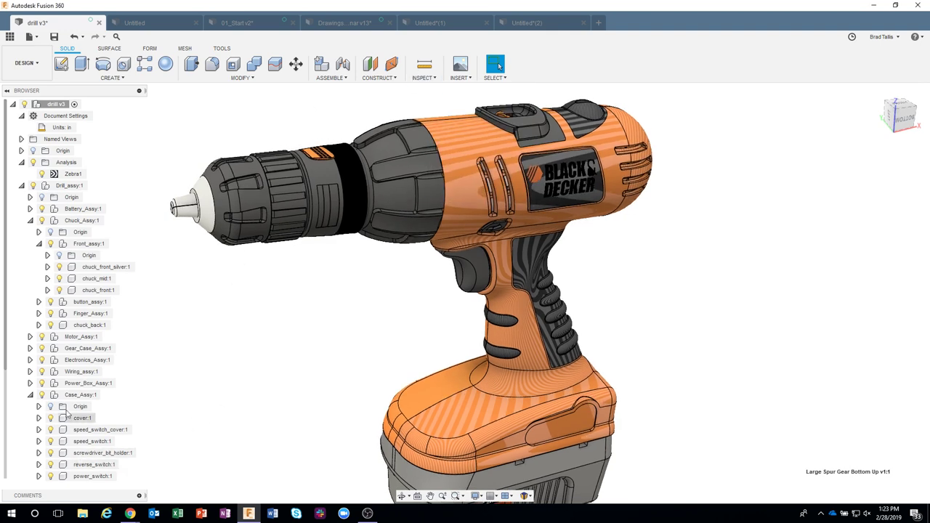
scroll(7, 359, down, 3)
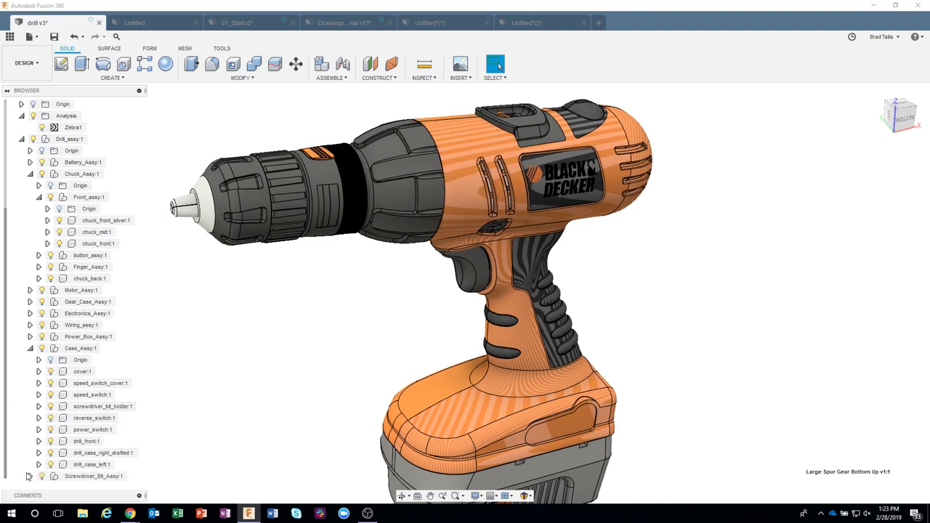
right_click(102, 455)
click(122, 445)
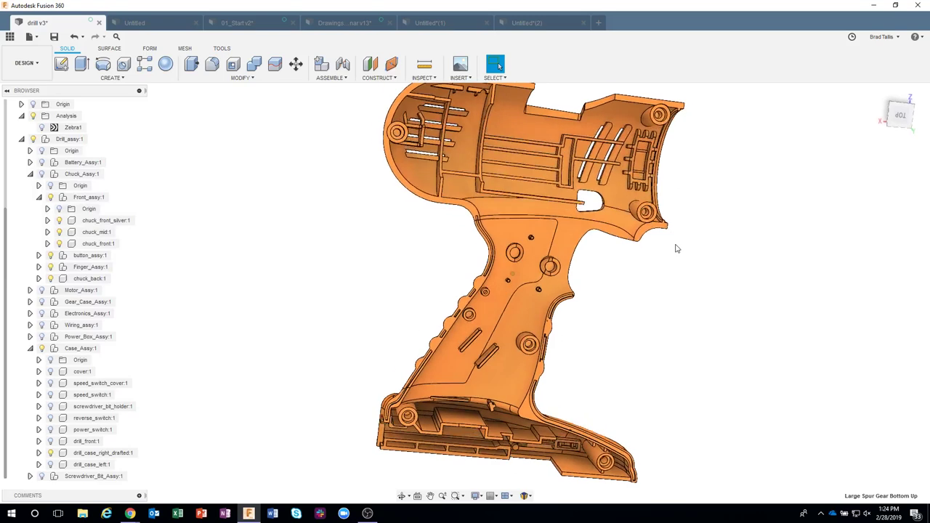
Start a draft analysis on the isolated case half, taking the pull direction from the large round boss in the handle.
shift+middle_drag(680, 252, 655, 371)
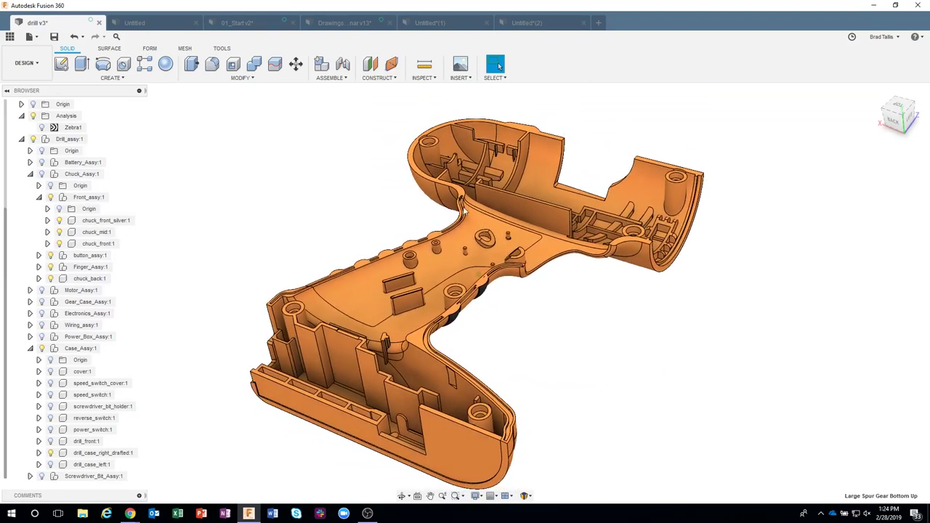
click(419, 78)
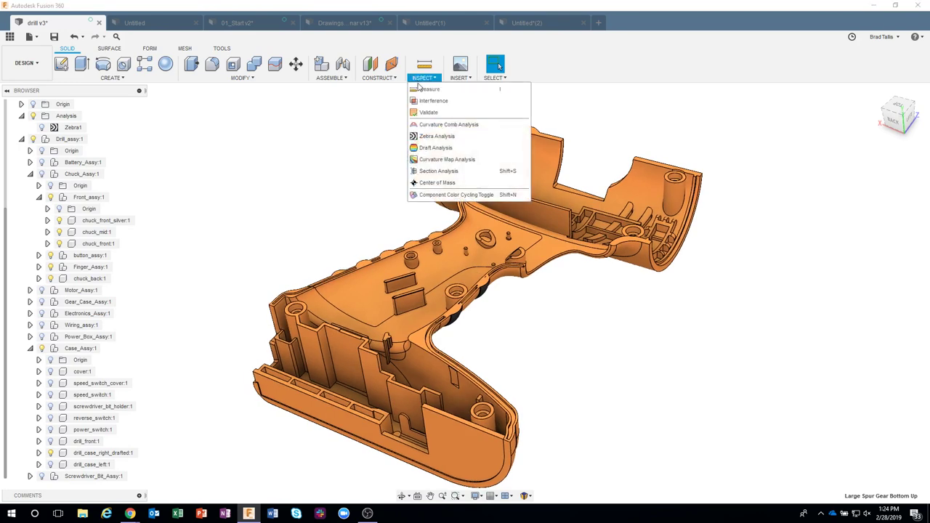
click(434, 148)
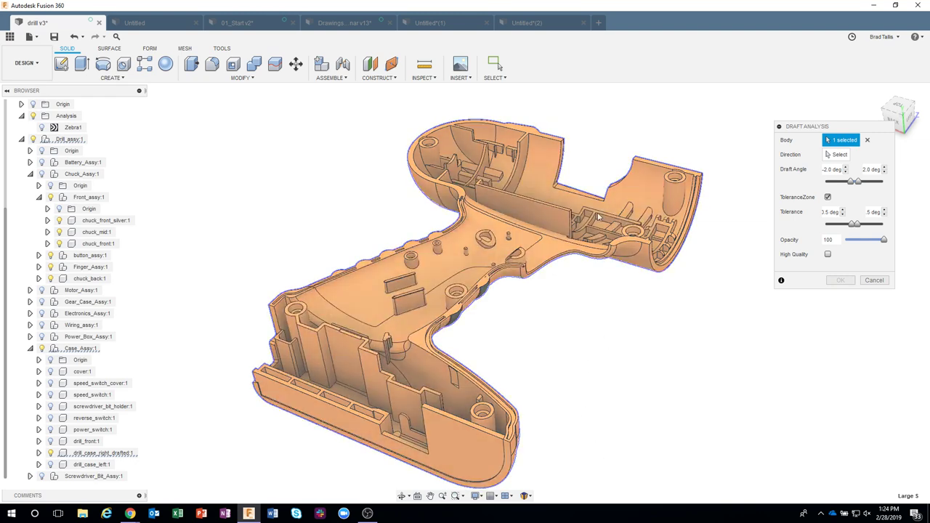
shift+middle_drag(607, 389, 646, 359)
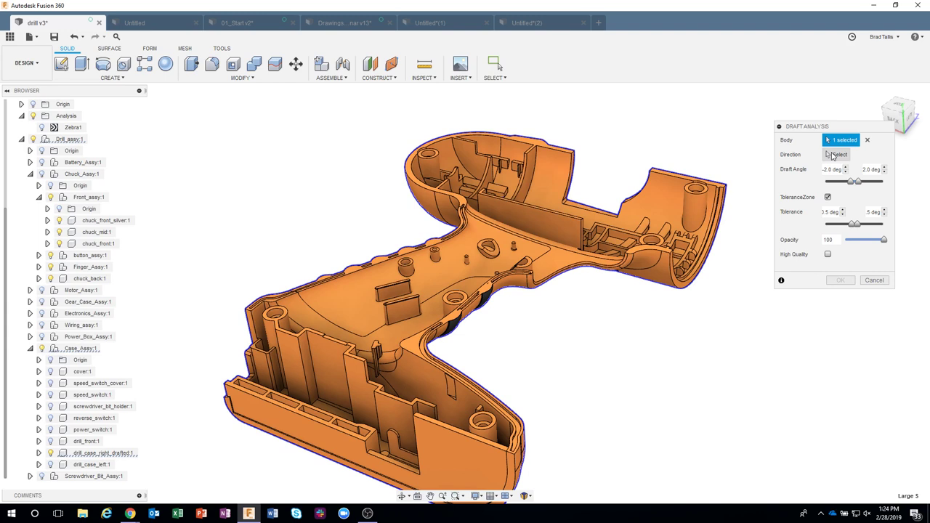
click(835, 154)
shift+middle_drag(556, 355, 467, 354)
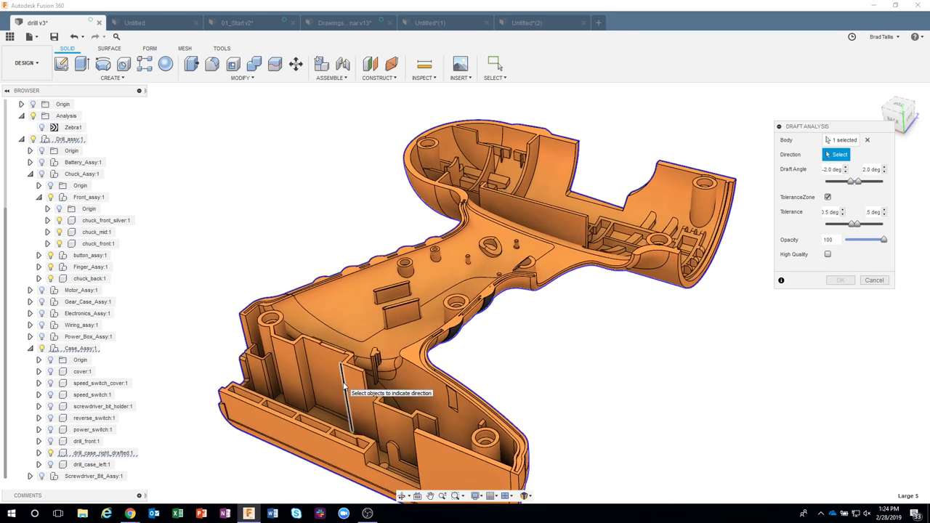
click(455, 313)
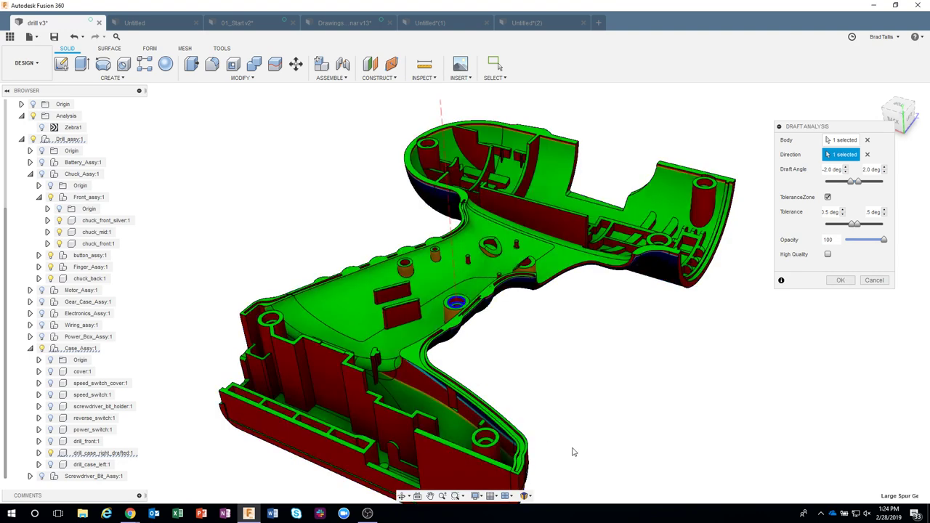
shift+middle_drag(583, 447, 566, 288)
scroll(554, 263, up, 5)
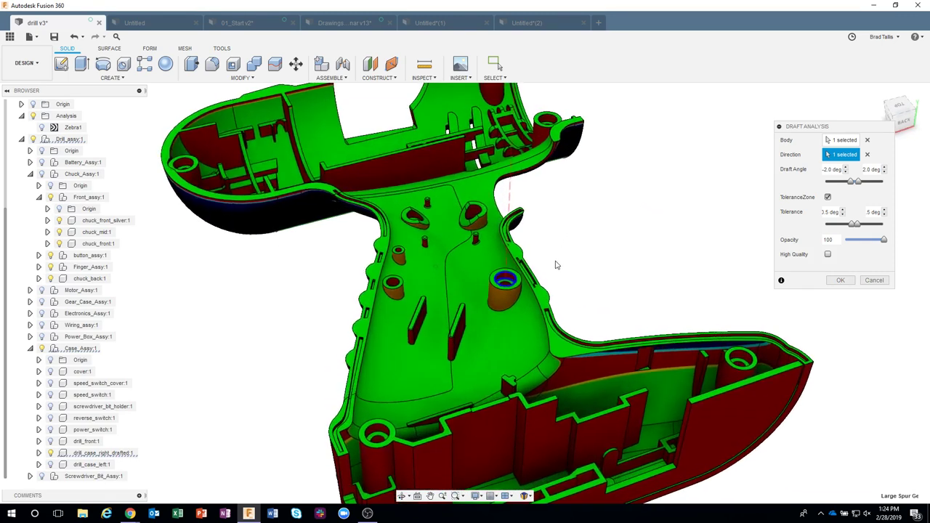
scroll(589, 245, up, 4)
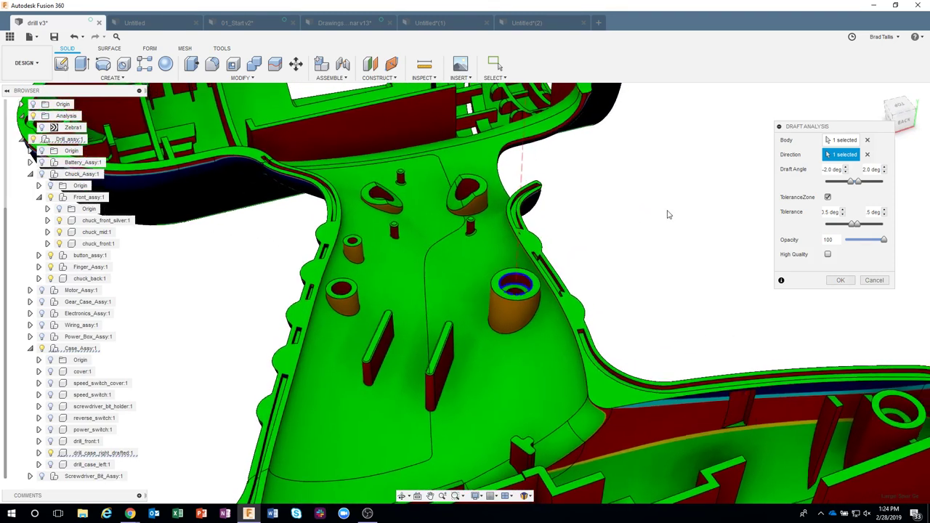
shift+middle_drag(679, 191, 589, 260)
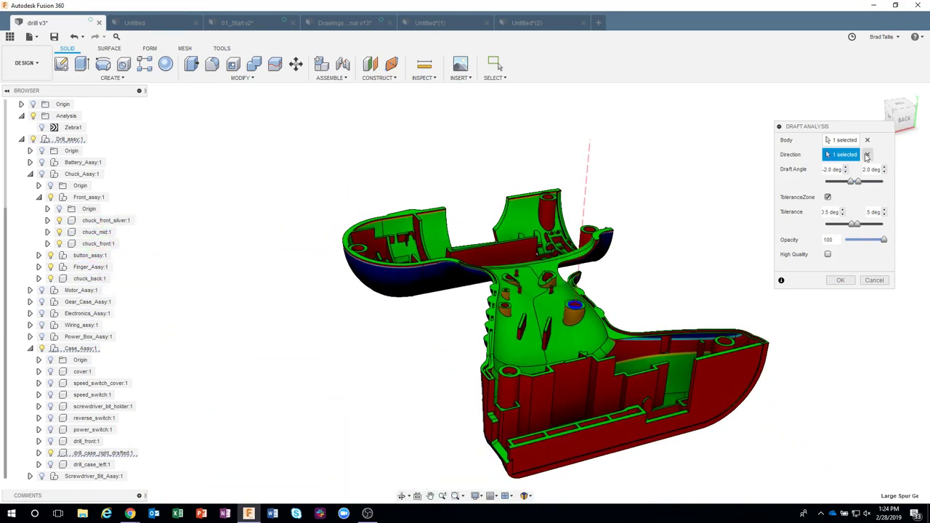
Replace the draft direction with the upright green axis of the Drill_assy:1 origin, after making that origin visible.
click(867, 154)
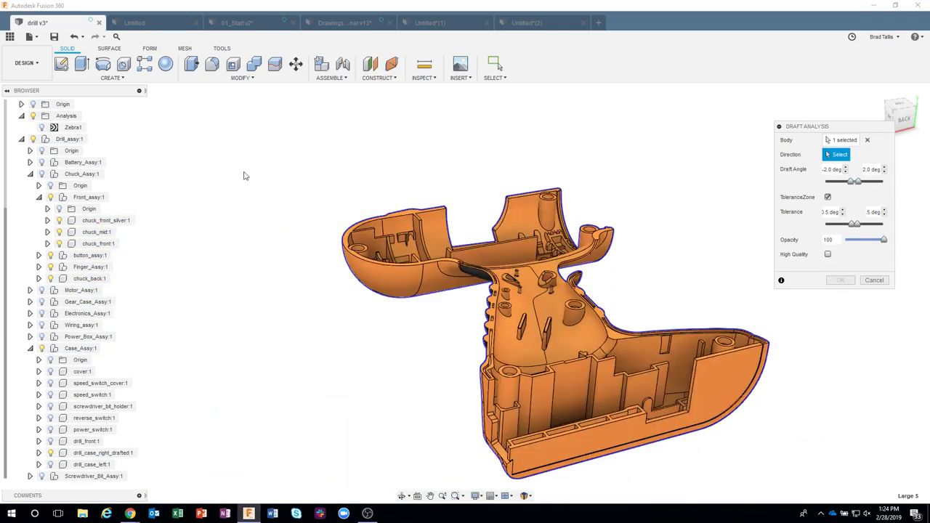
click(41, 152)
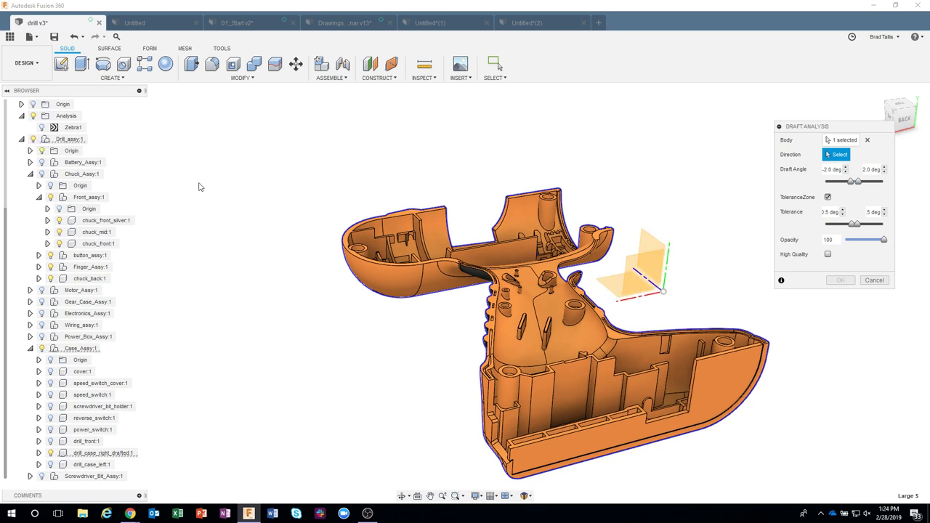
click(667, 265)
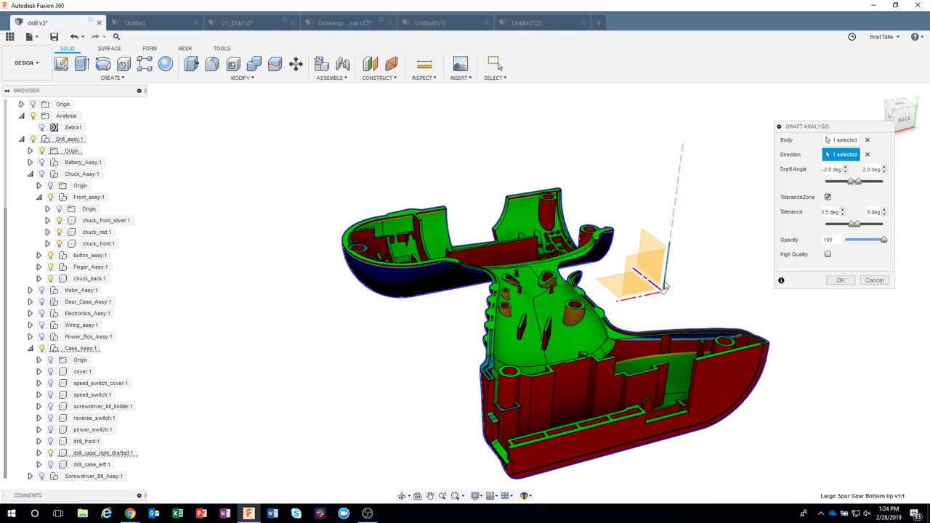
scroll(736, 209, up, 4)
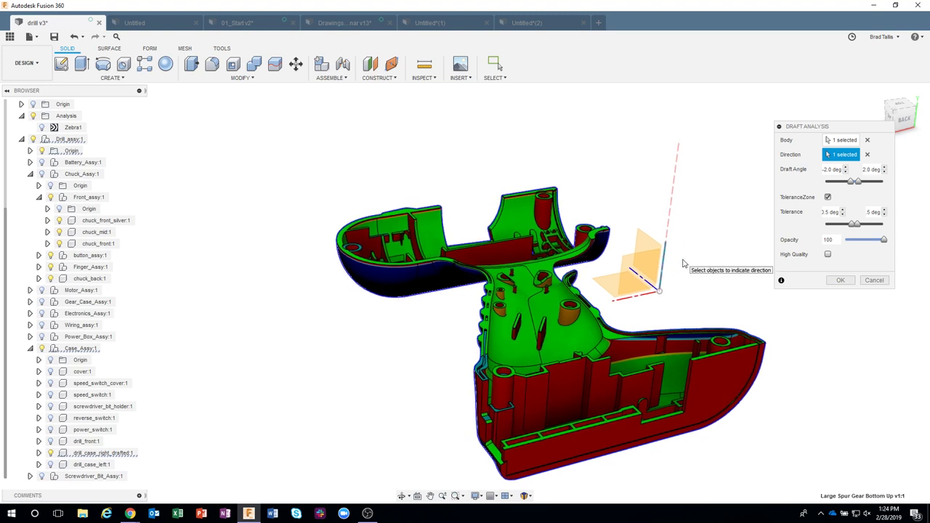
scroll(737, 209, up, 2)
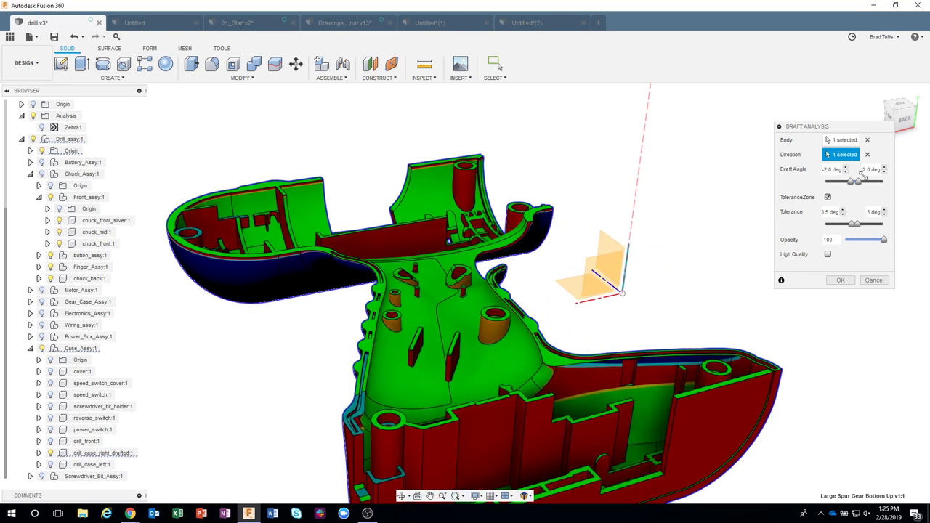
Widen the draft angle range to -10.5 and 7.5 degrees and examine the coloured faces inside the case.
drag(857, 183, 833, 185)
scroll(450, 294, up, 3)
shift+middle_drag(441, 289, 471, 313)
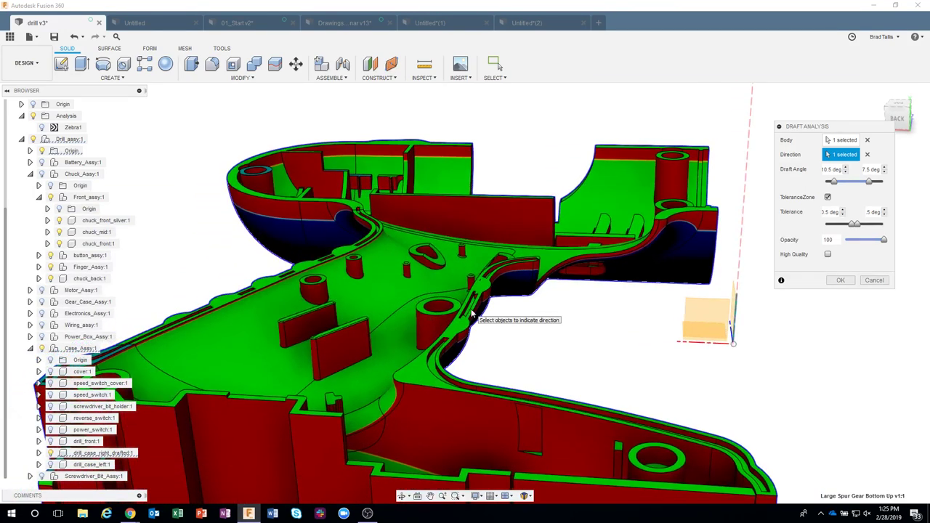
shift+middle_drag(471, 313, 638, 271)
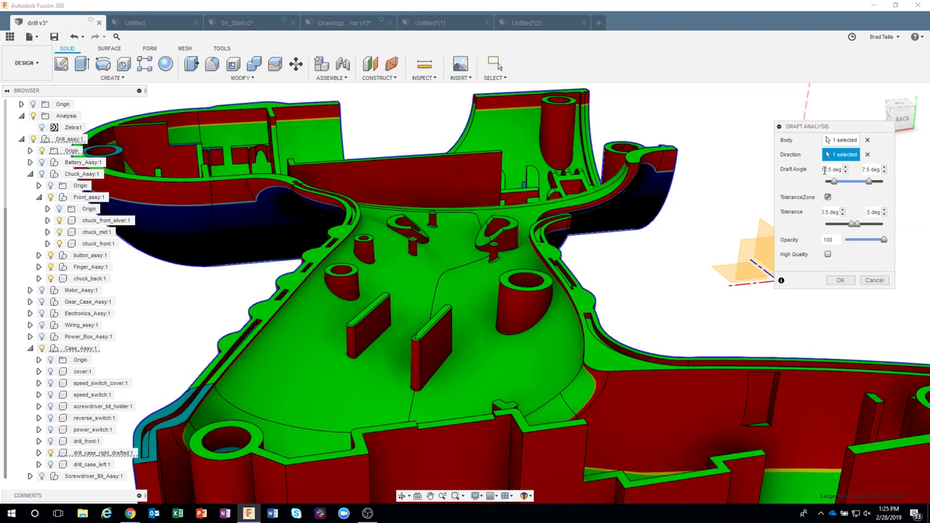
Set the draft angle limits to 0 and 1 degree and examine the bosses and ribs inside the handle.
drag(824, 170, 842, 169)
drag(822, 169, 861, 169)
text(-0)
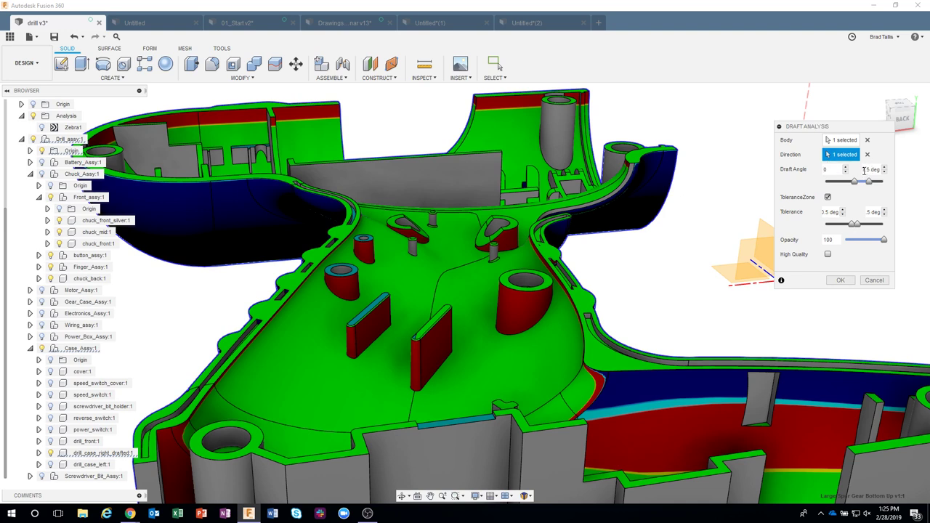
drag(863, 169, 868, 169)
text(1)
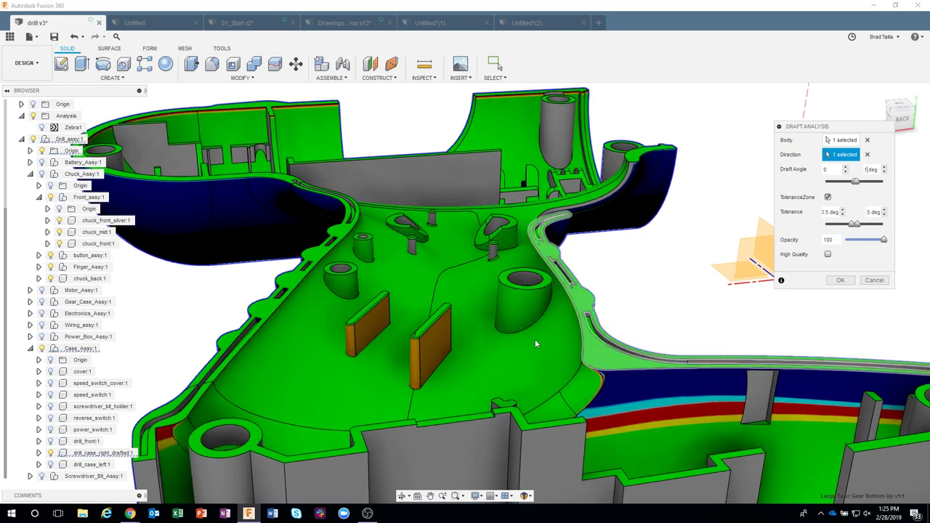
shift+middle_drag(397, 349, 504, 327)
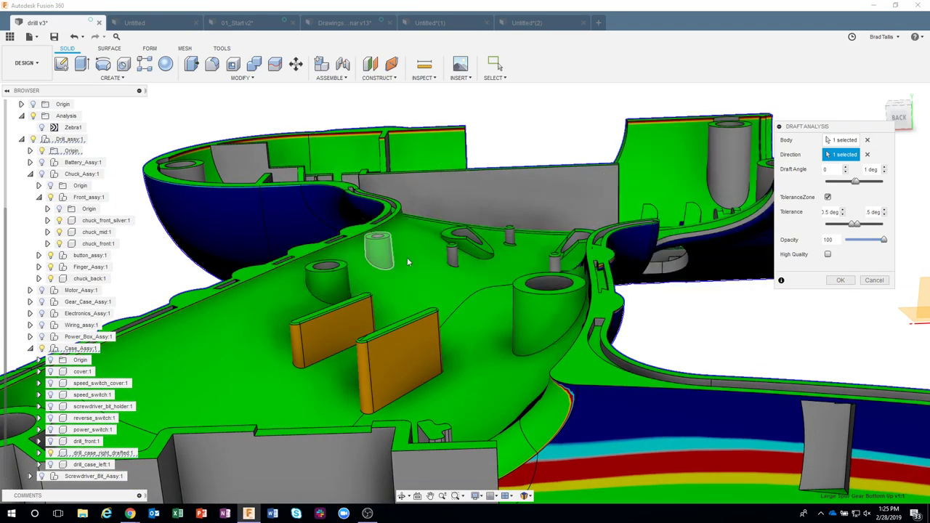
shift+middle_drag(488, 362, 454, 363)
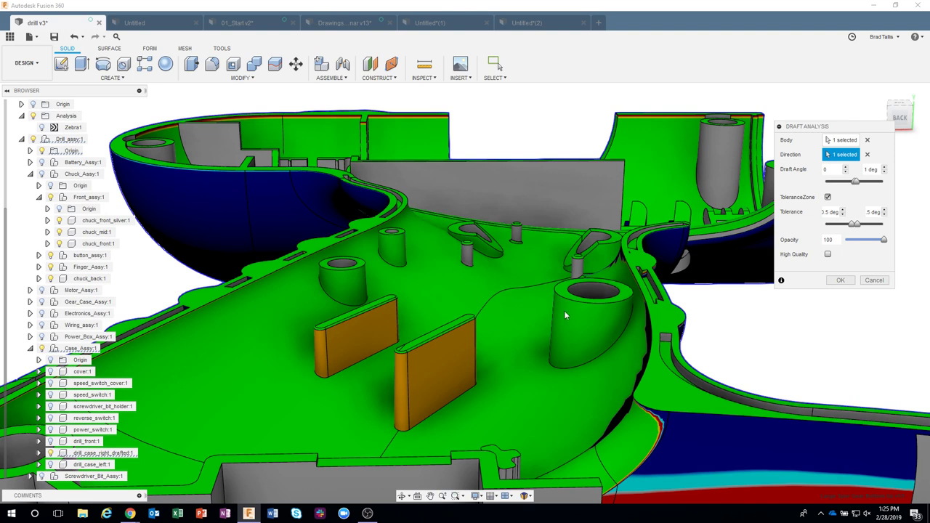
Raise the upper draft angle limit to 3 degrees and inspect the ribs, bosses and outer walls of the case.
click(885, 167)
click(885, 167)
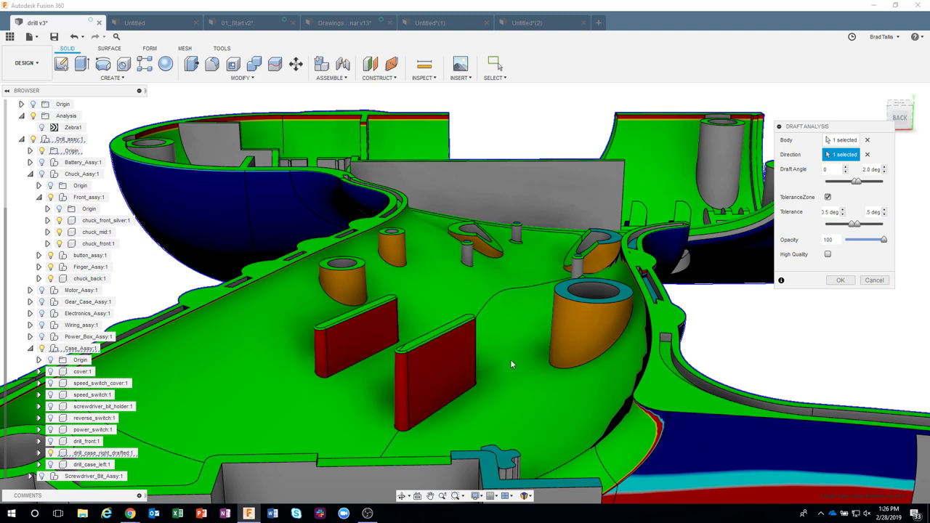
click(884, 168)
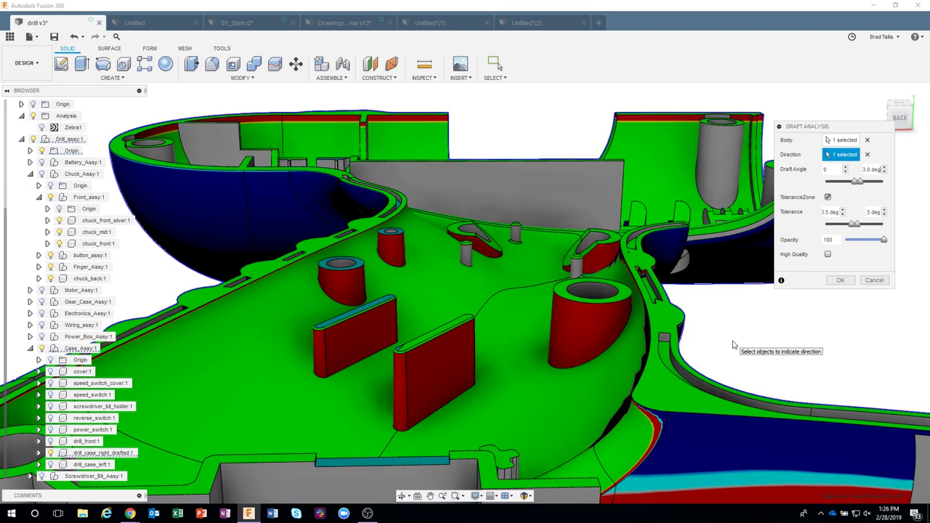
shift+middle_drag(733, 345, 520, 196)
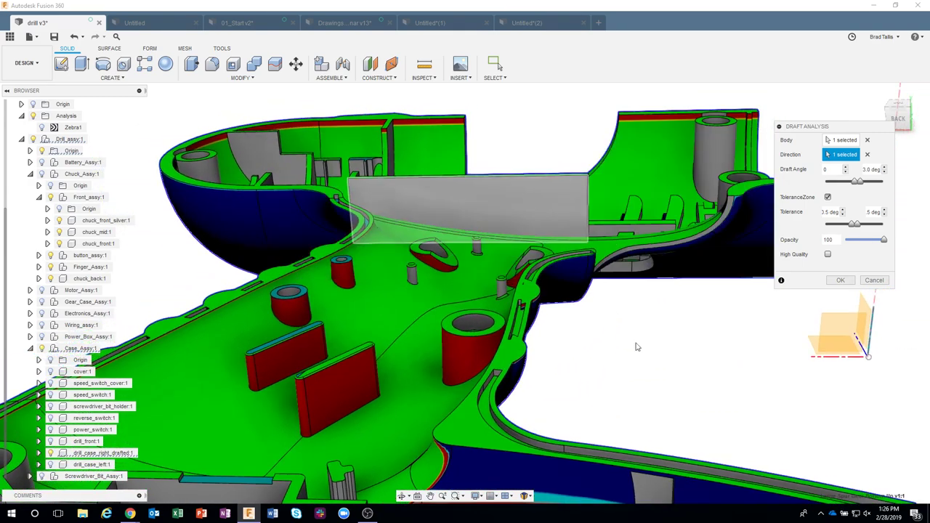
shift+middle_drag(673, 378, 383, 306)
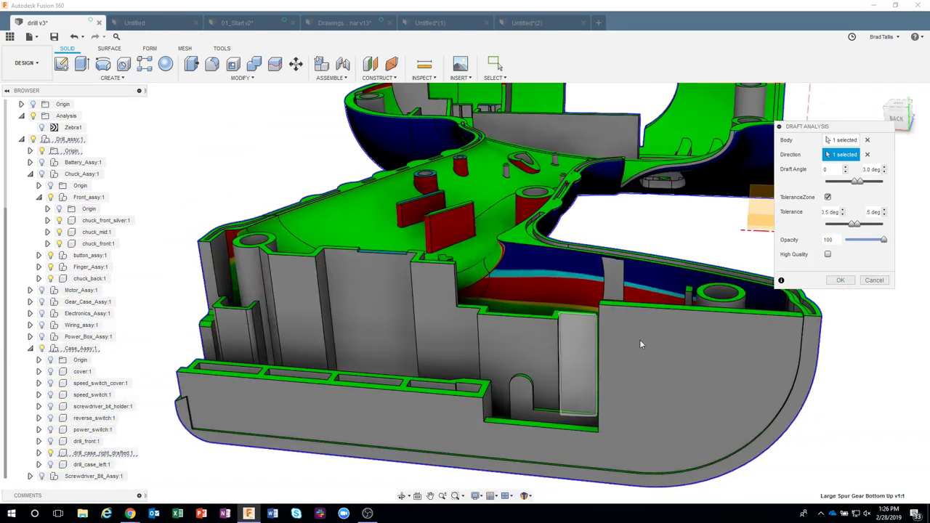
shift+middle_drag(640, 345, 650, 239)
shift+middle_drag(604, 218, 612, 297)
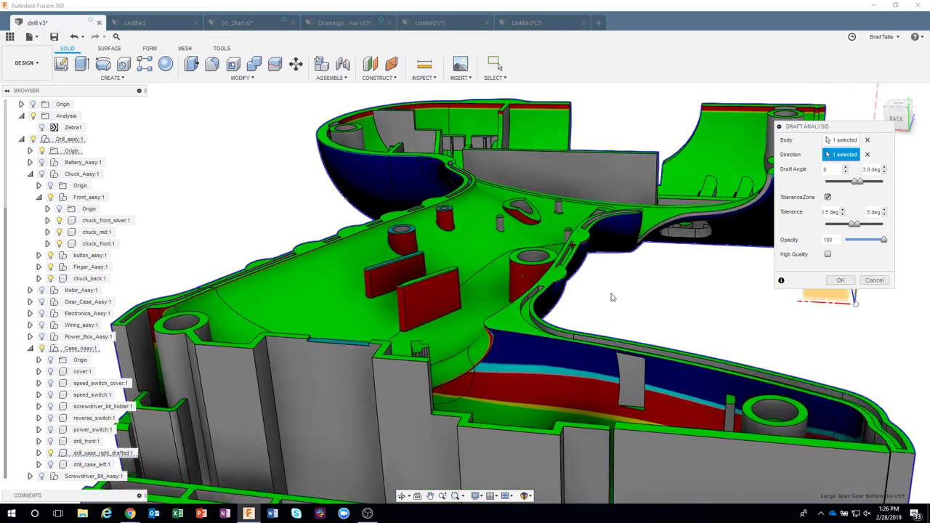
Turn off the draft analysis tolerance zone, keeping opacity at 100, and examine the upright walls and bosses inside the case.
scroll(612, 297, up, 5)
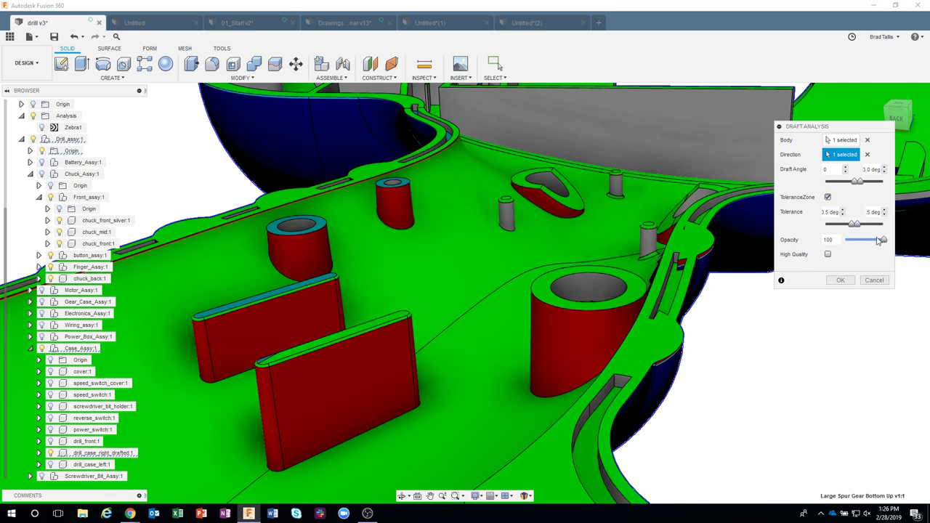
mouse_move(884, 242)
mouse_down()
mouse_move(861, 242)
mouse_move(898, 244)
mouse_up()
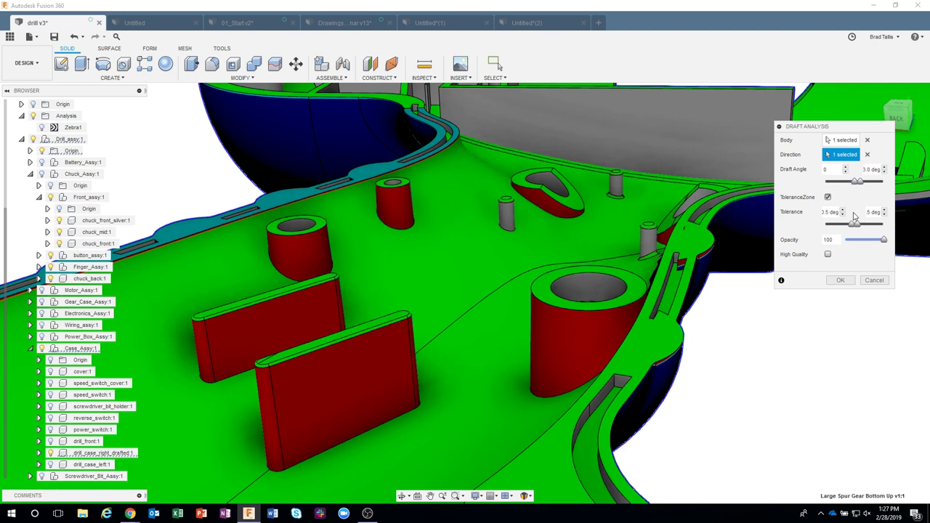
click(828, 196)
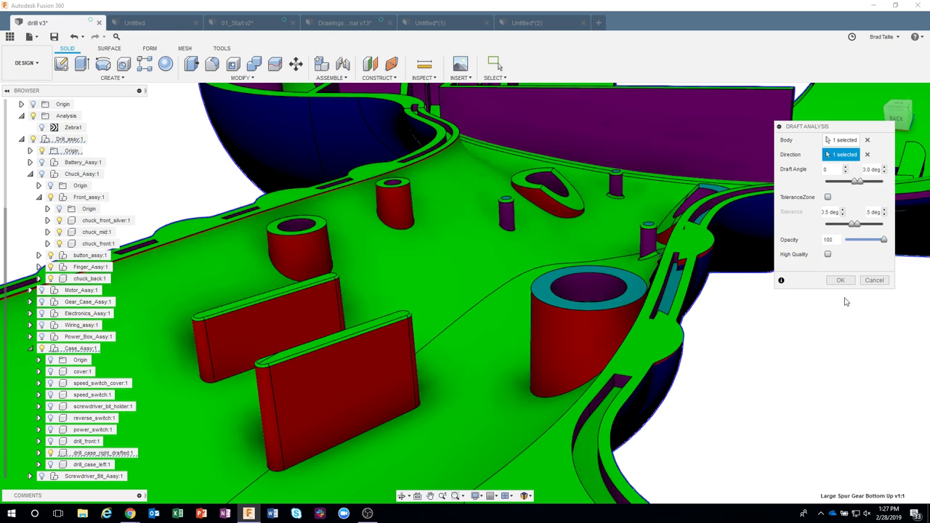
scroll(768, 363, down, 3)
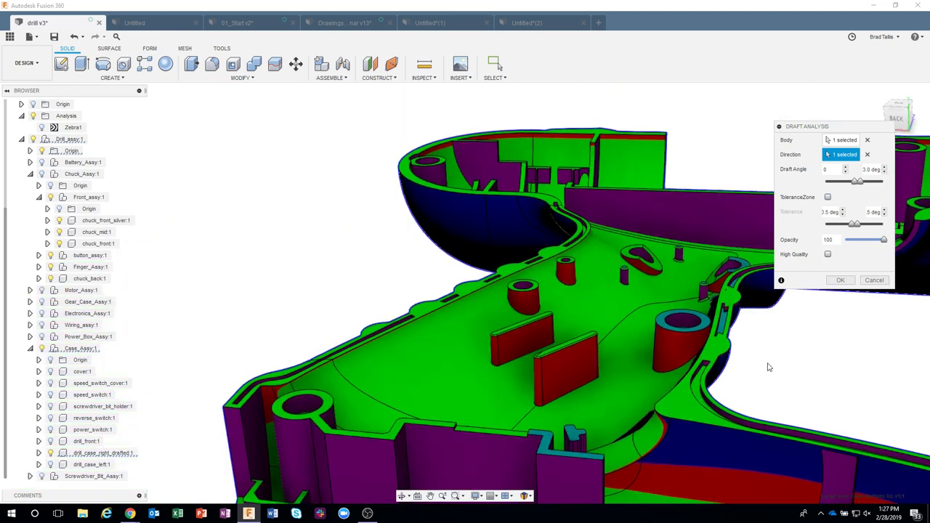
shift+middle_drag(767, 367, 608, 199)
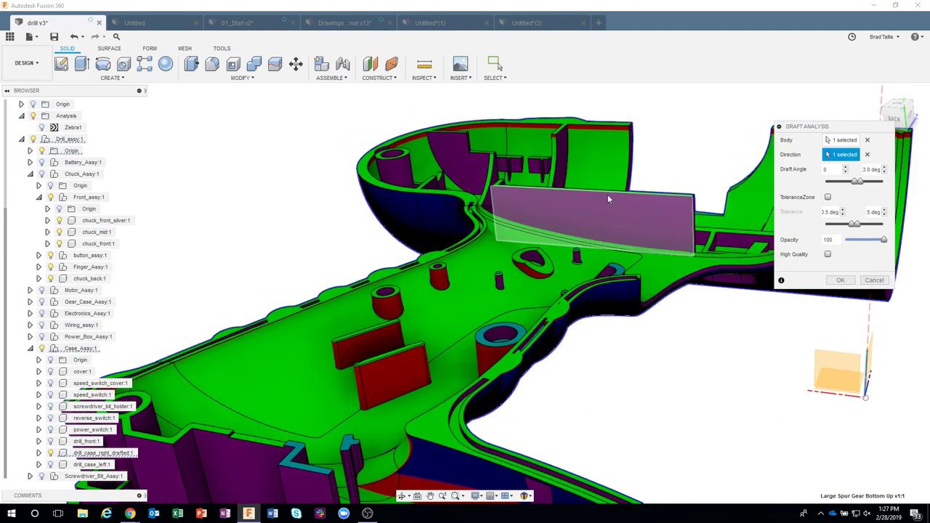
shift+middle_drag(669, 384, 672, 378)
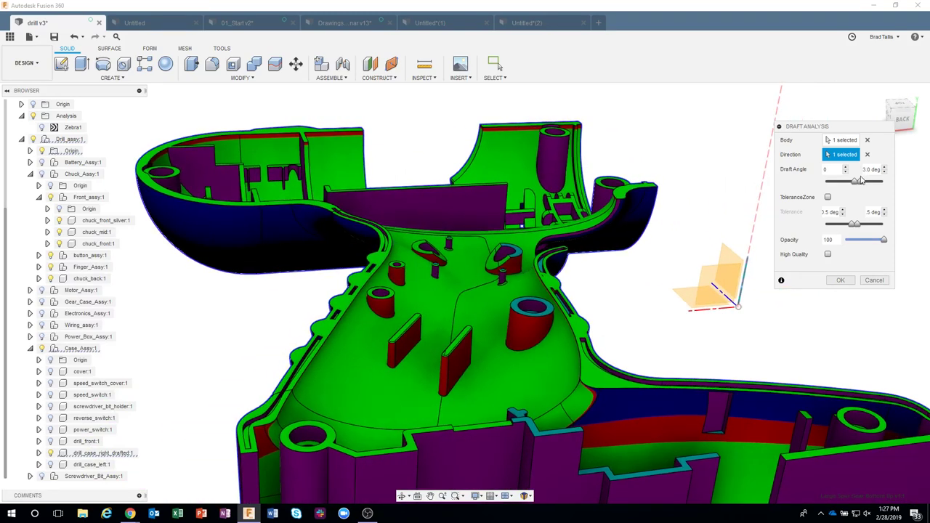
Lower the upper draft angle limit to 2 degrees and inspect the bosses and ribs inside the handle.
drag(862, 184, 859, 184)
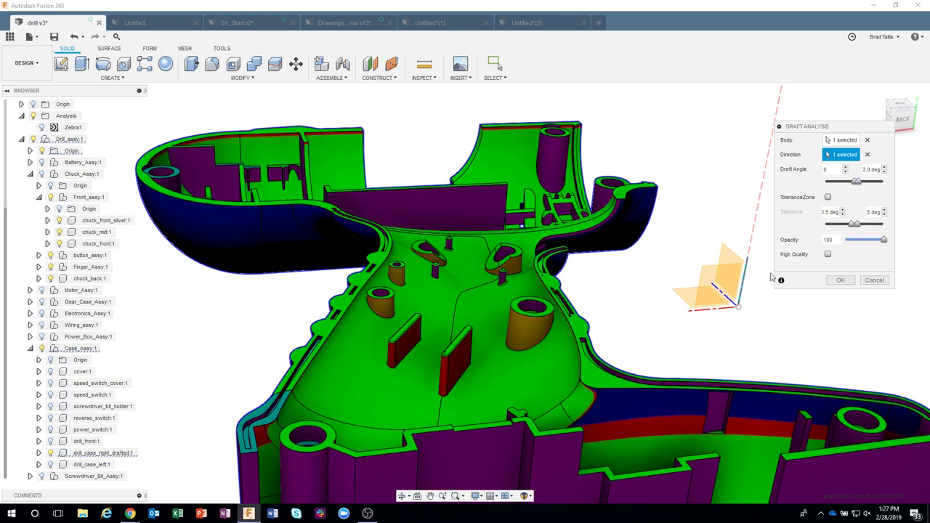
scroll(772, 277, up, 3)
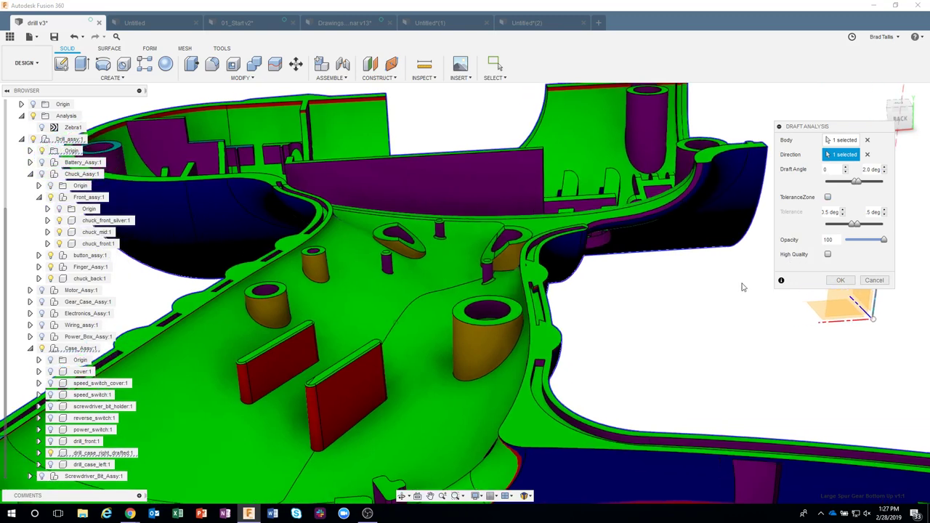
shift+middle_drag(724, 361, 494, 355)
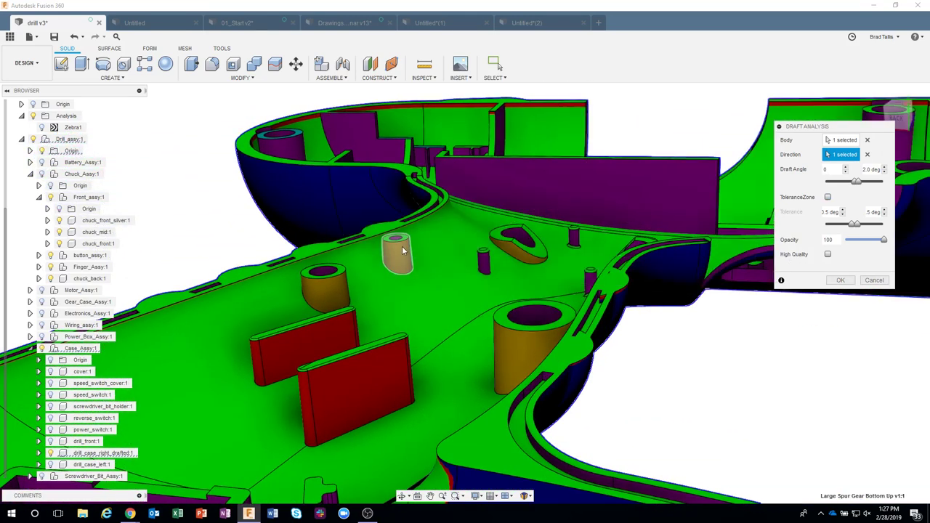
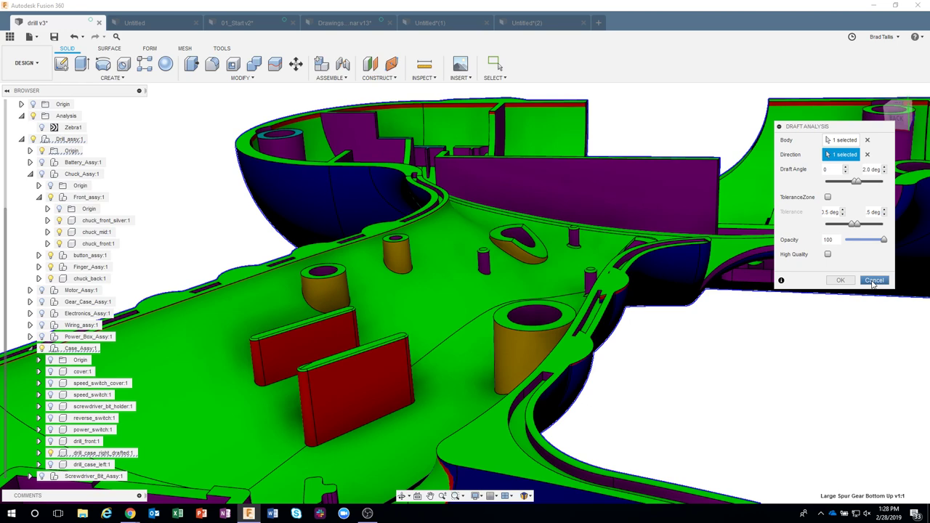
Cancel the open draft analysis on the drill case half.
click(873, 280)
scroll(798, 409, down, 5)
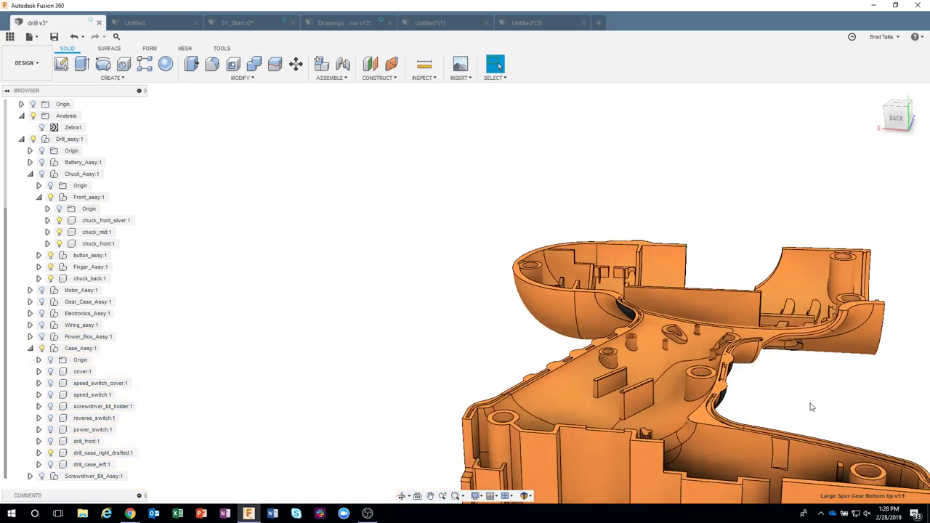
key(F6)
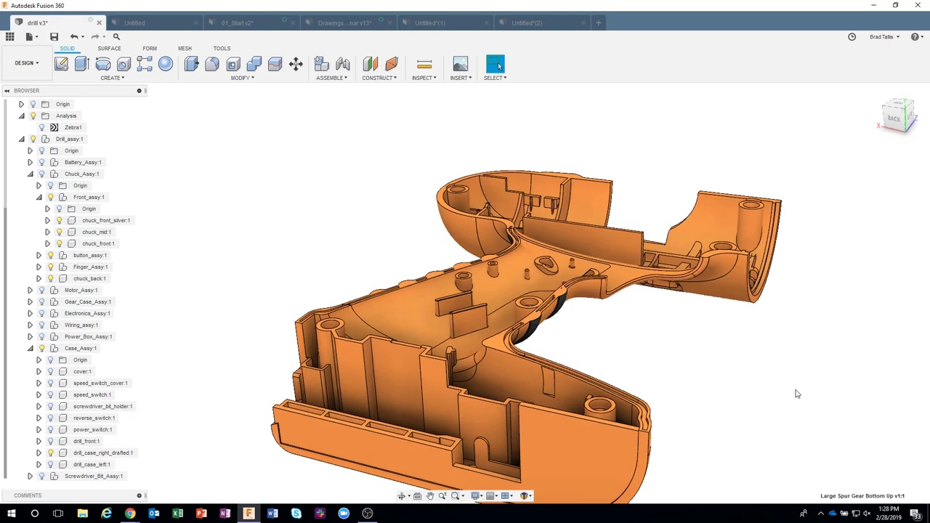
shift+middle_drag(796, 394, 716, 372)
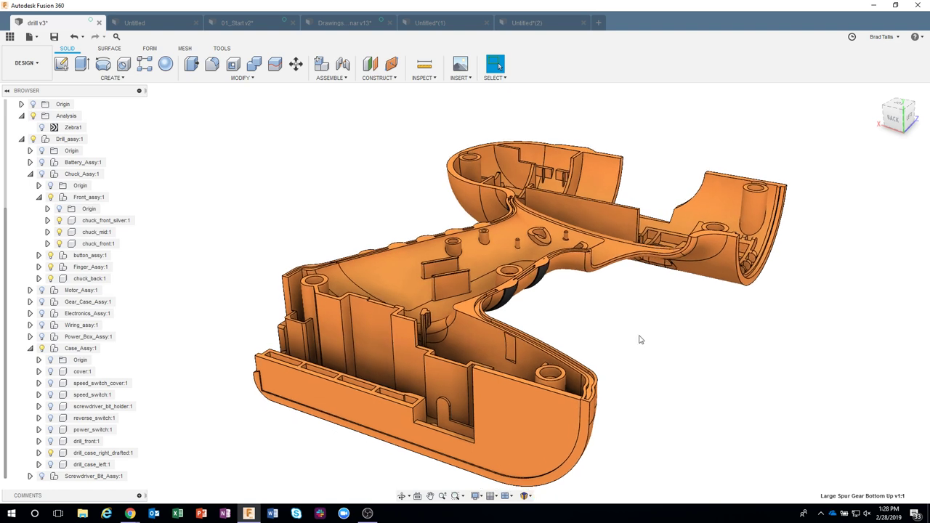
Start a draft analysis on the drill_case_right_drafted body, using the vertical edge at the battery base opening as the direction.
click(419, 80)
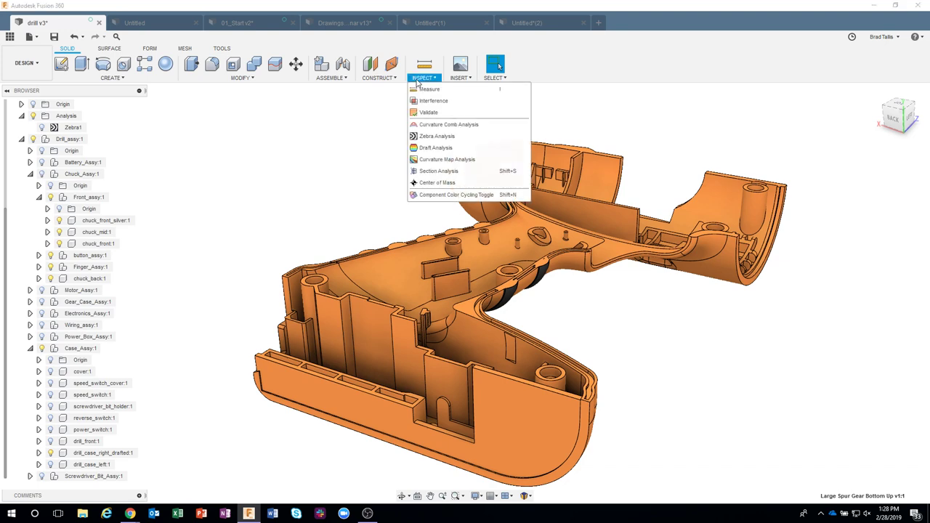
click(438, 148)
click(525, 231)
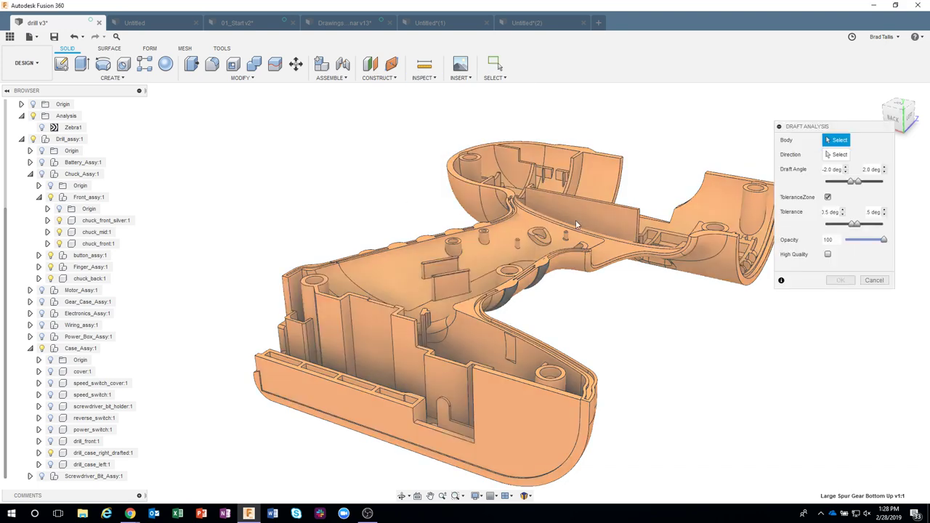
click(836, 155)
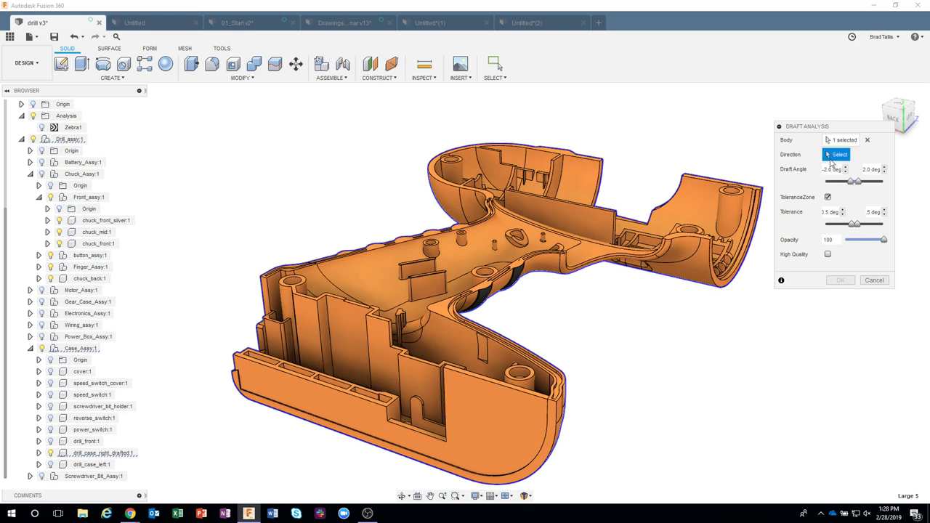
click(444, 408)
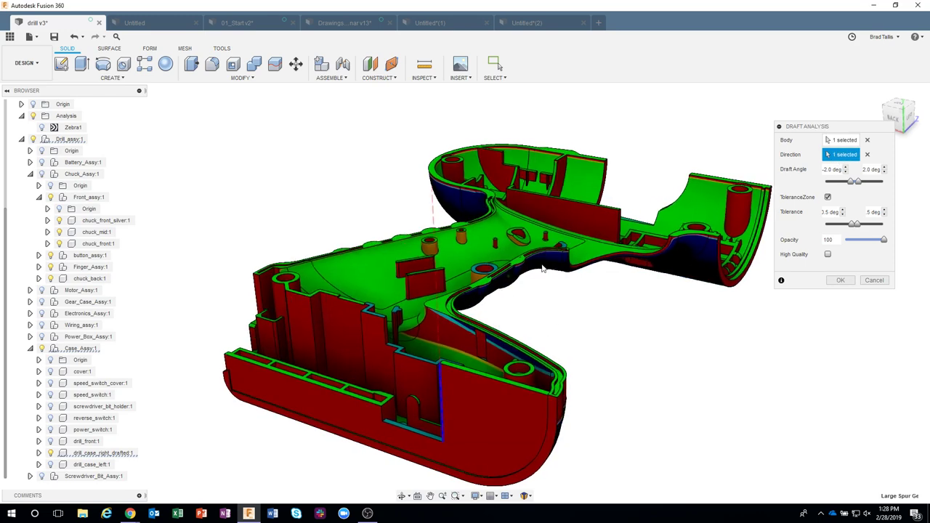
Set the lower draft angle limit of the analysis to 0 deg, with the tolerance zone left on.
scroll(541, 269, up, 5)
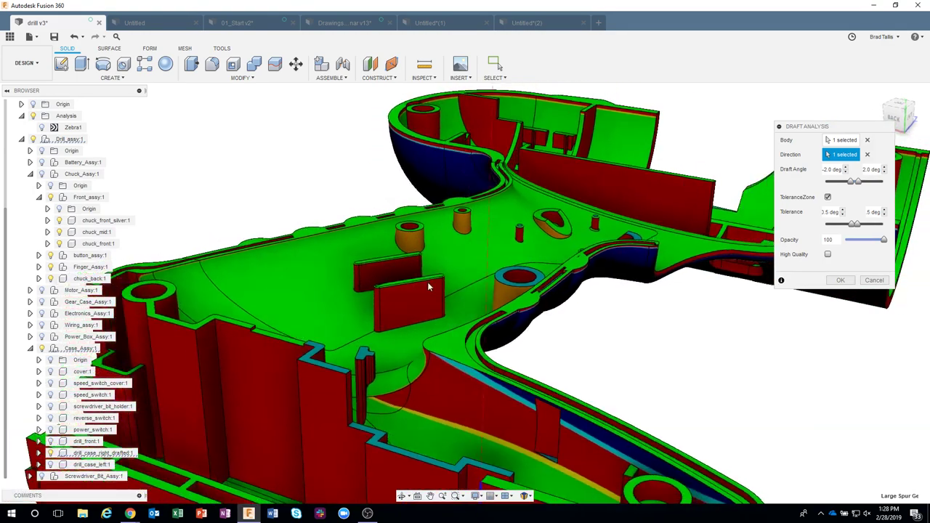
shift+middle_drag(428, 287, 505, 267)
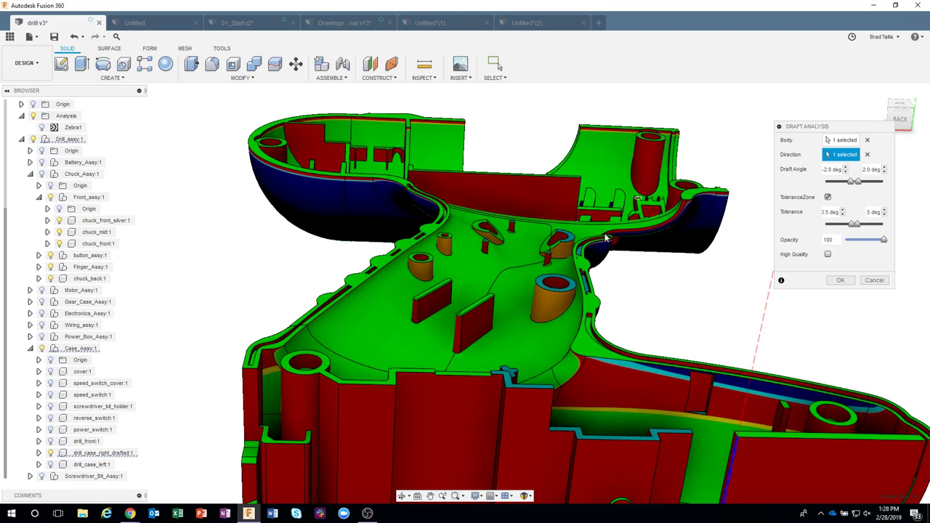
shift+middle_drag(436, 250, 574, 175)
shift+middle_drag(484, 177, 494, 157)
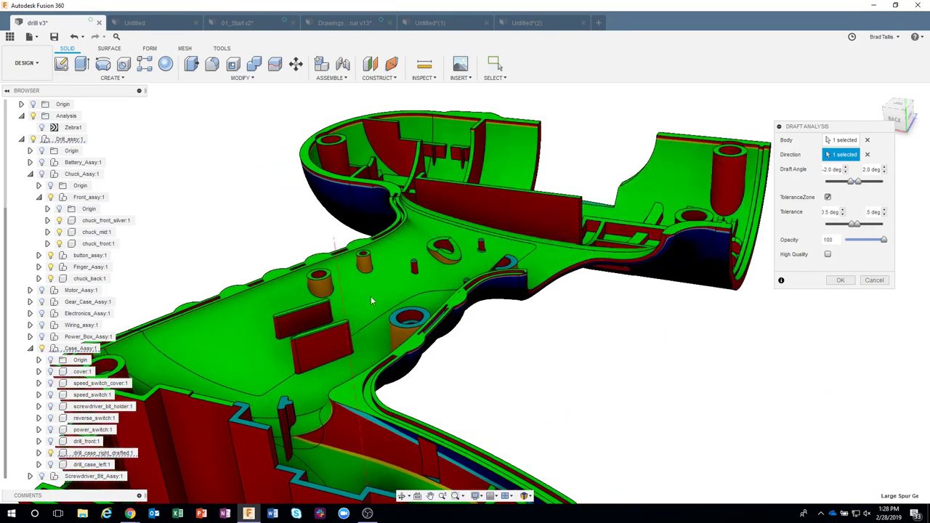
shift+middle_drag(339, 267, 863, 174)
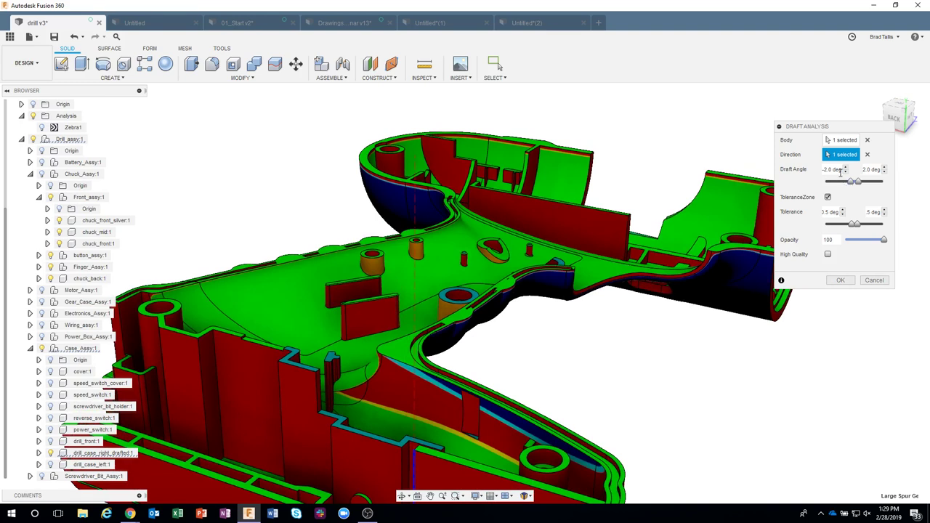
drag(840, 170, 828, 169)
text(0)
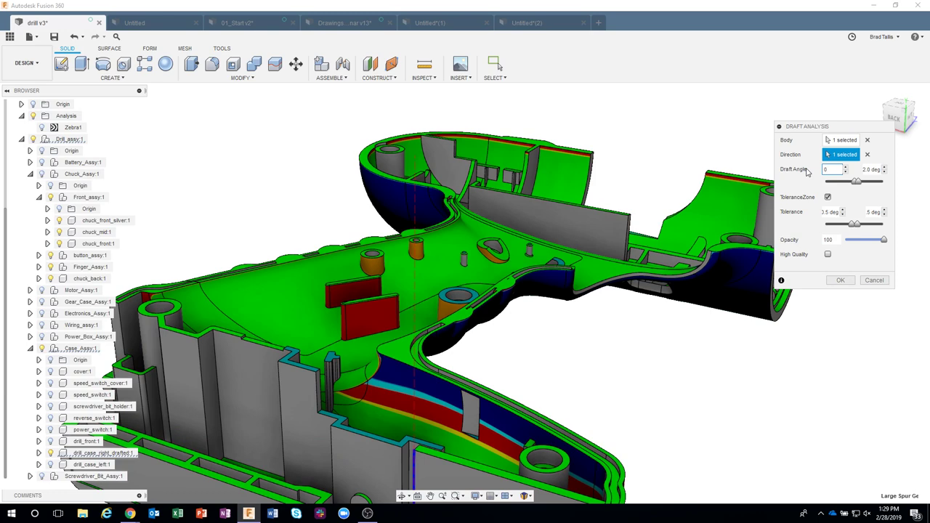
Lower the analysis's lower draft angle limit to -1.5 deg, raise it to -0.5 deg, and cancel the draft analysis.
shift+middle_drag(687, 363, 672, 387)
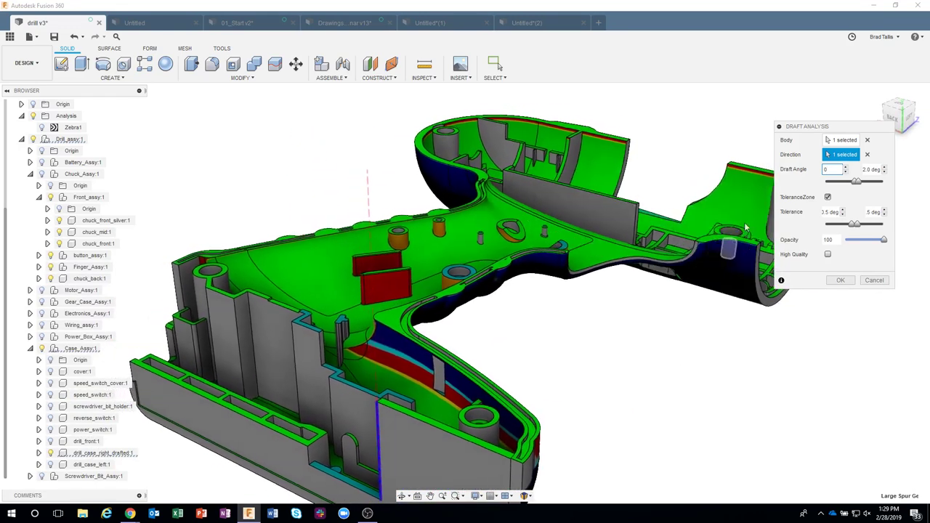
click(845, 172)
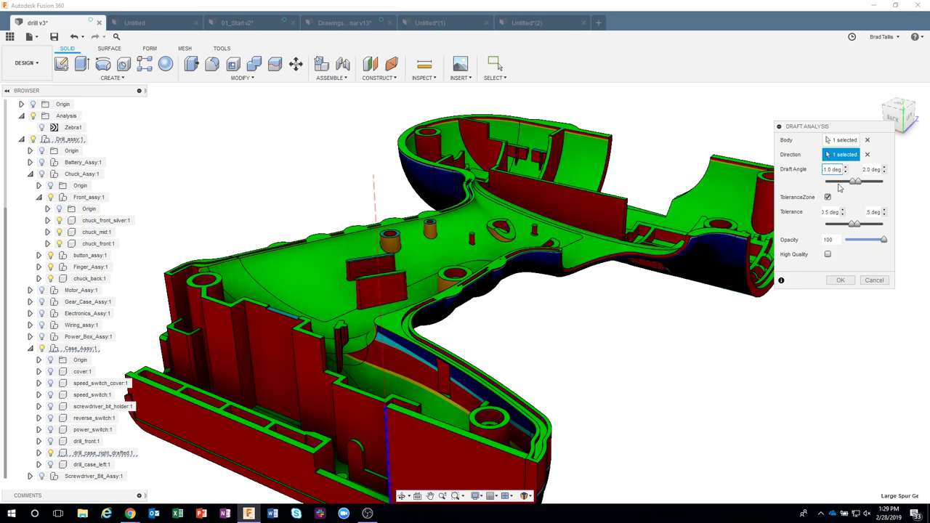
scroll(392, 341, up, 3)
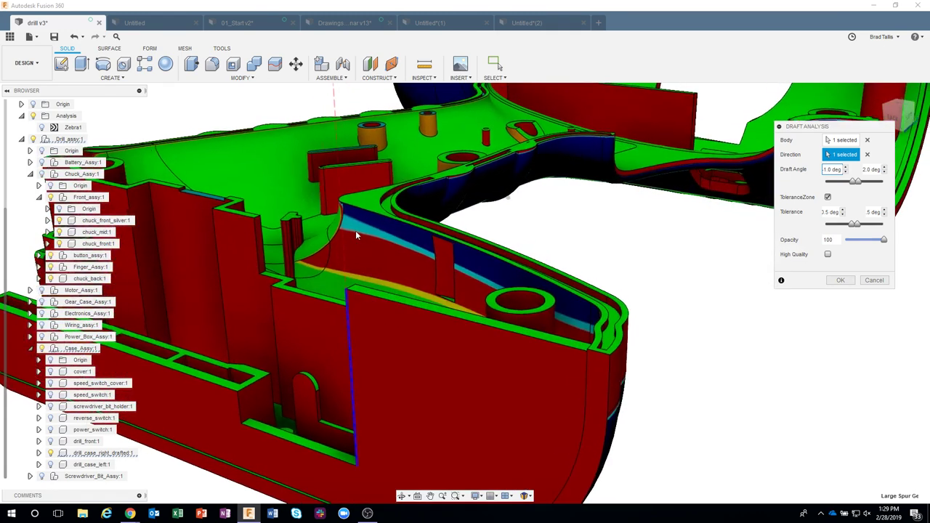
click(845, 174)
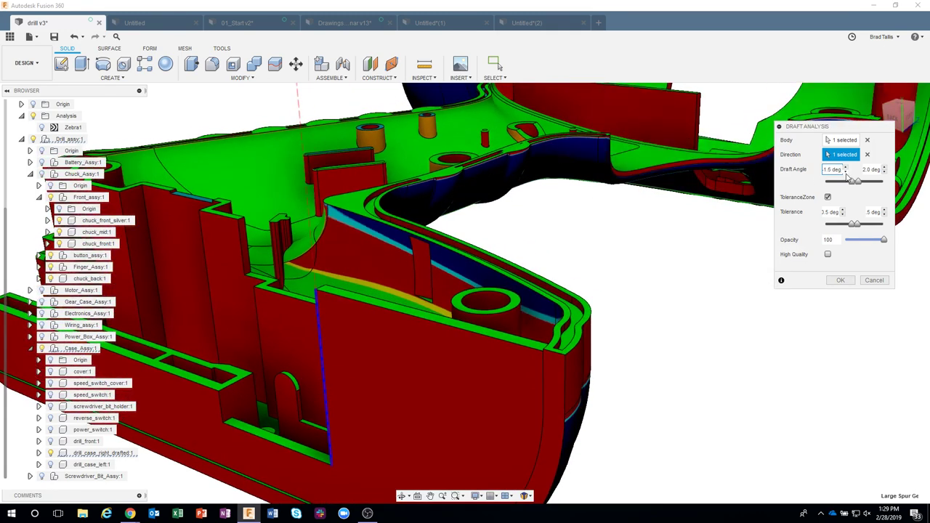
click(846, 170)
click(846, 170)
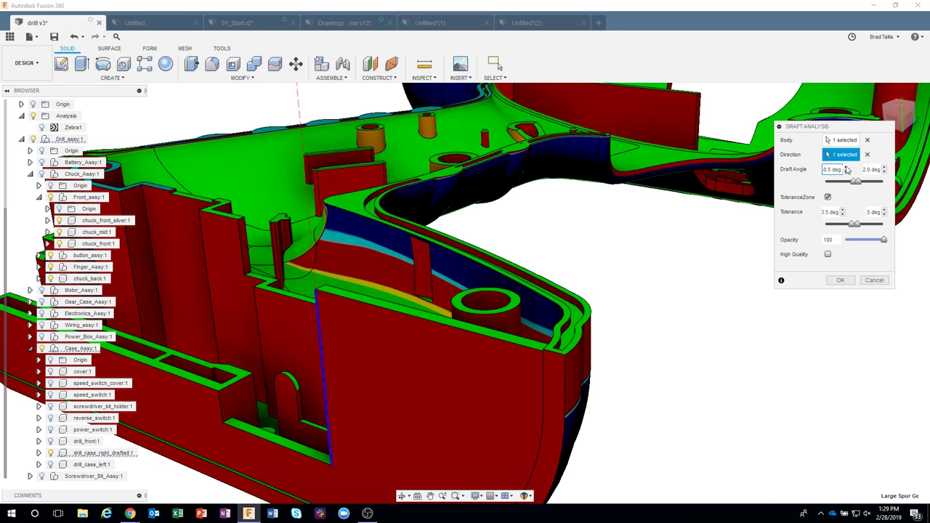
middle_drag(756, 218, 685, 305)
scroll(685, 305, down, 3)
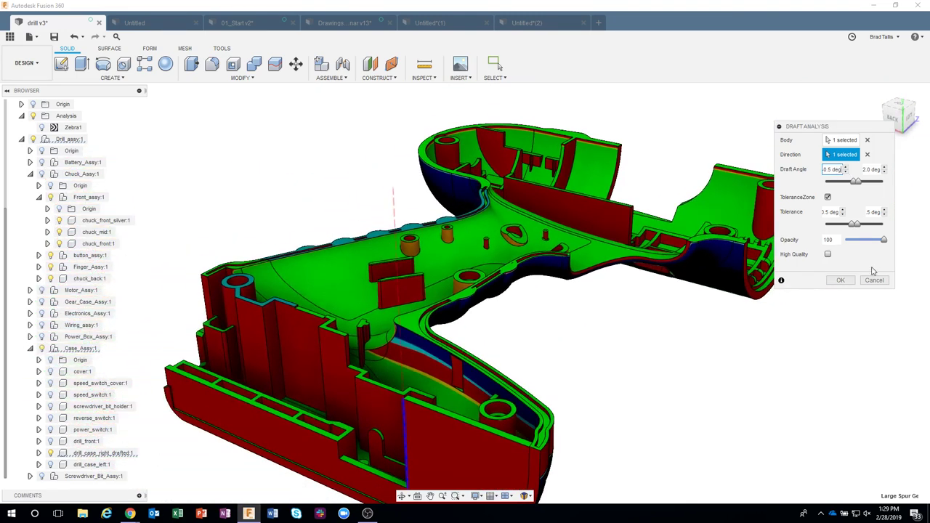
click(872, 280)
Start a curvature map analysis on the outside of the drill_case_right_drafted body with Smooth display and Gaussian type.
click(434, 78)
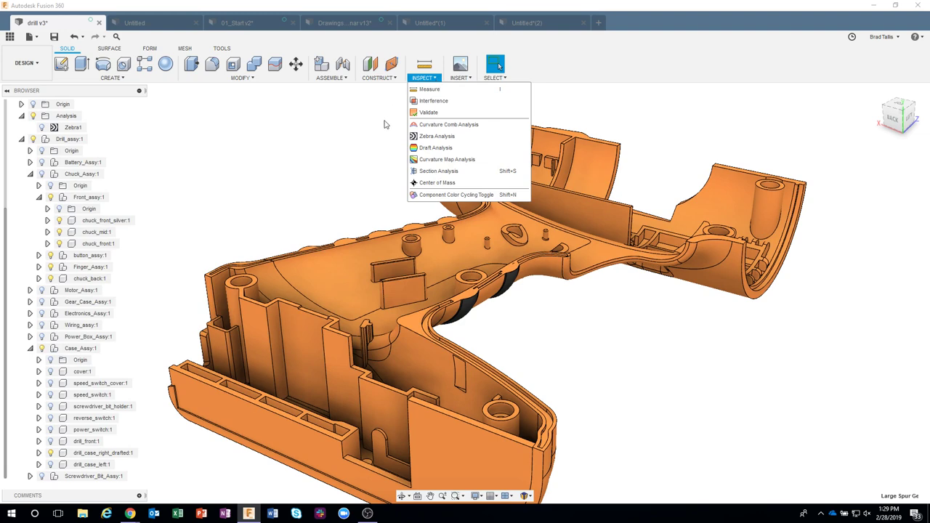
click(422, 161)
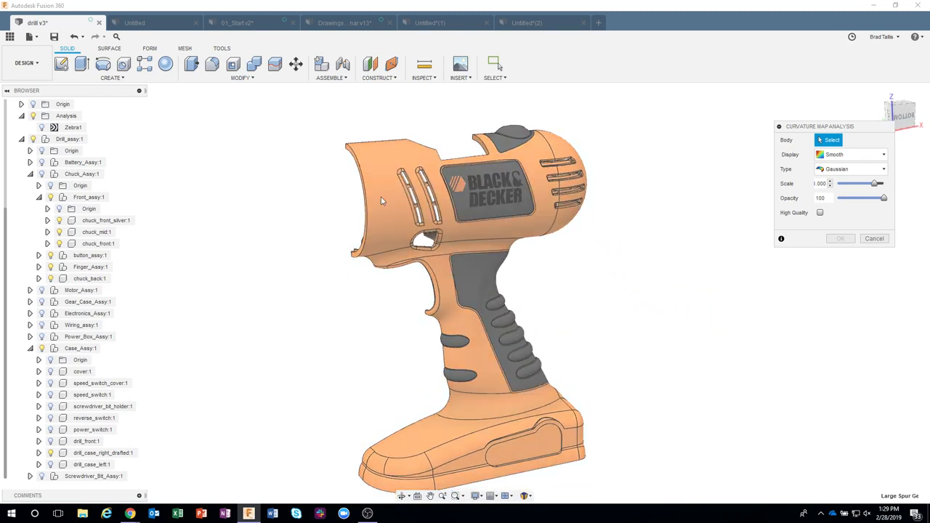
click(381, 199)
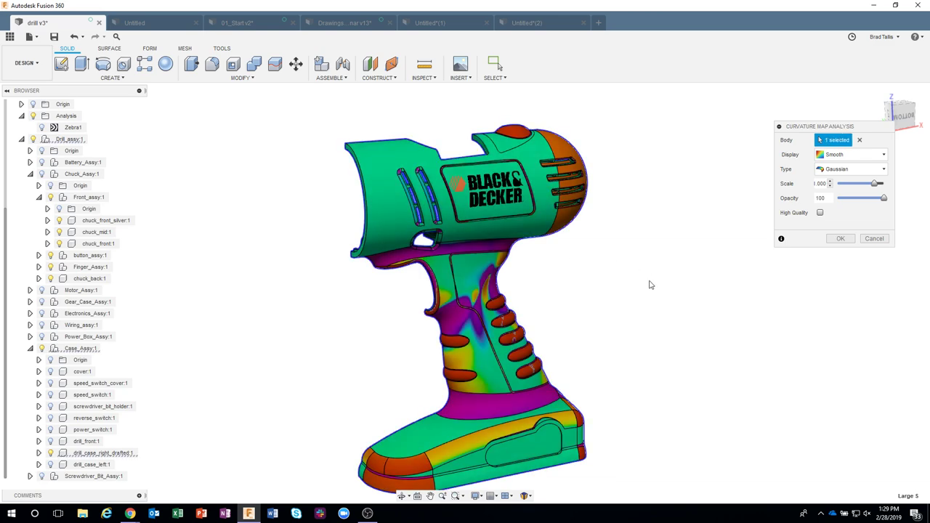
Examine the Gaussian curvature colours on the case's motor housing, the neck blend and the grip from several angles.
shift+middle_drag(649, 285, 494, 260)
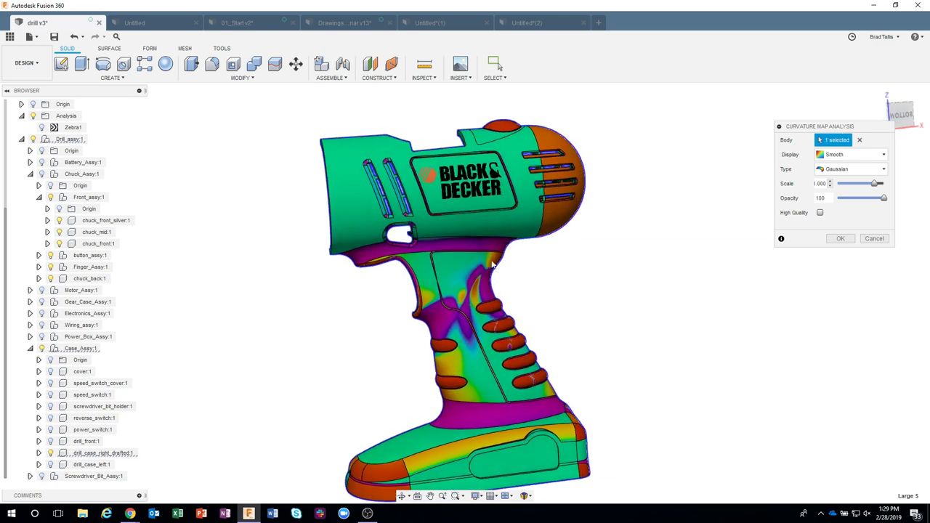
scroll(471, 279, up, 2)
scroll(638, 250, up, 2)
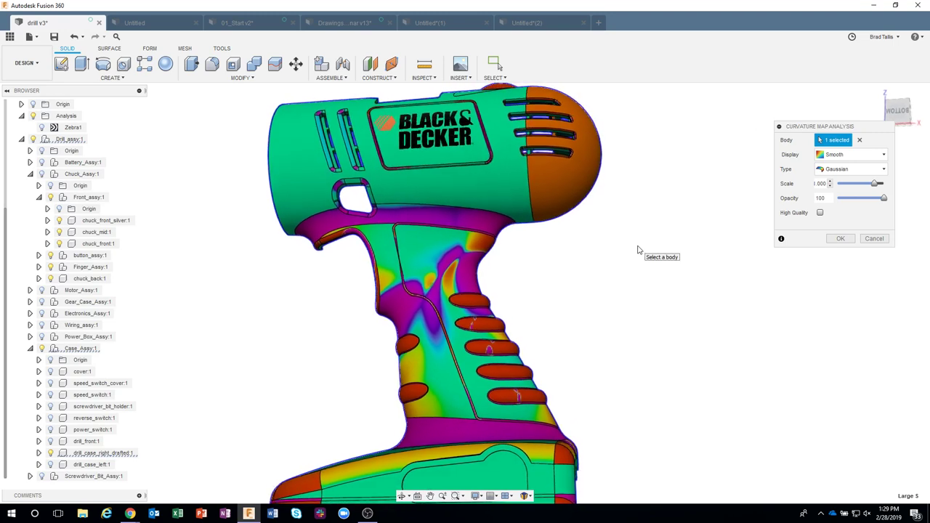
shift+middle_drag(595, 274, 574, 272)
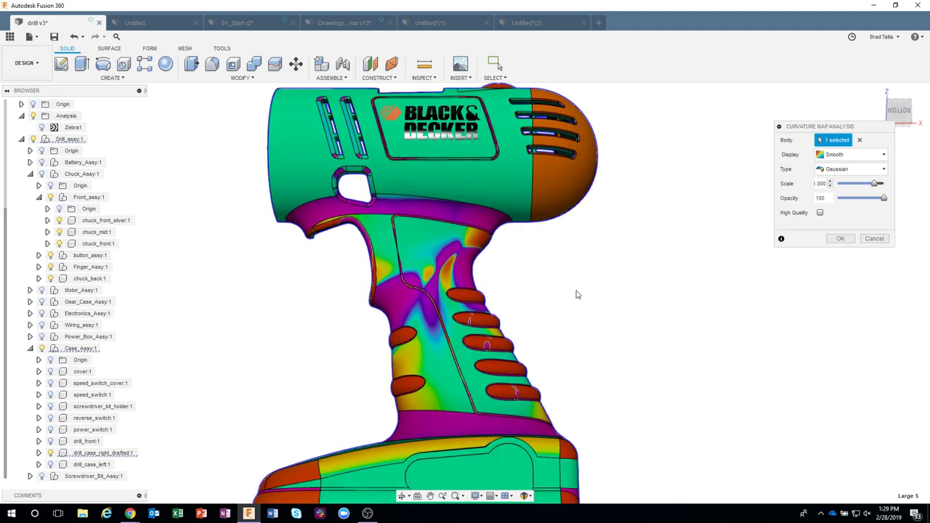
shift+middle_drag(483, 286, 550, 150)
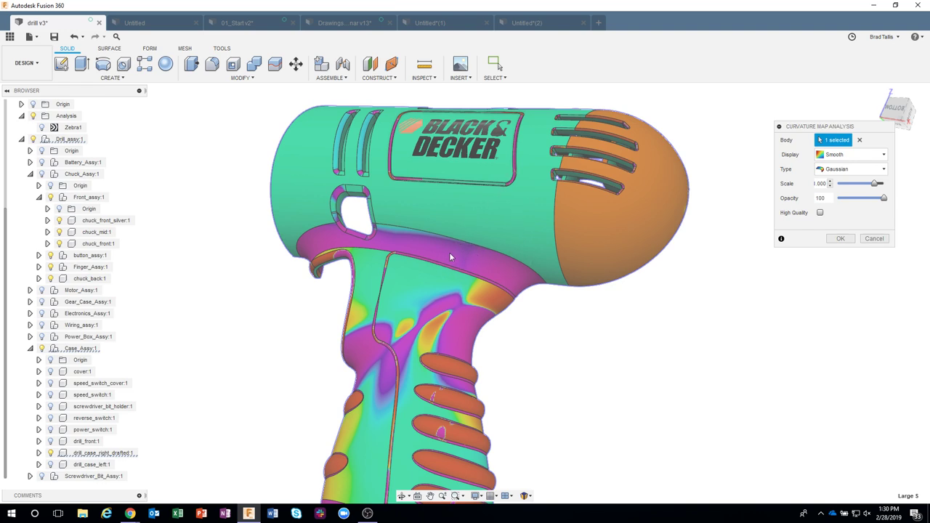
shift+middle_drag(445, 259, 388, 261)
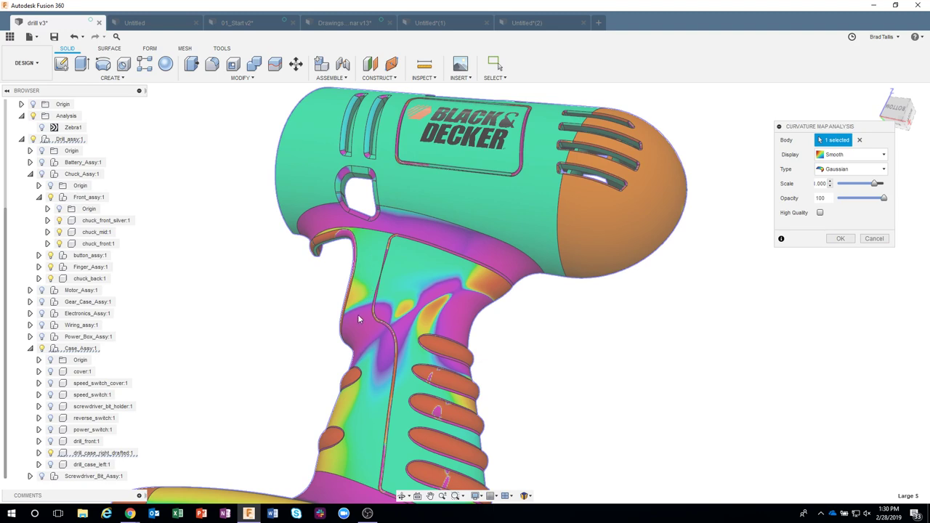
shift+middle_drag(359, 319, 755, 219)
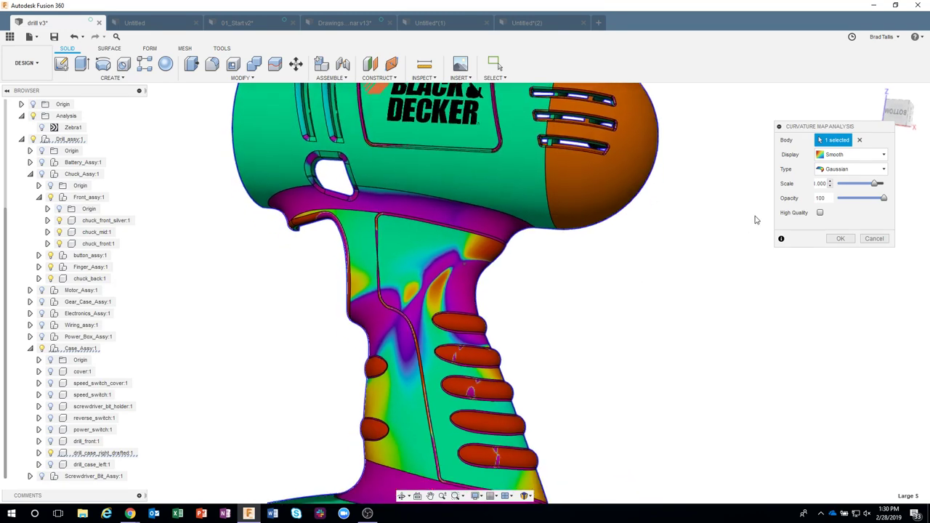
Switch the curvature map display to Bands to inspect the grip, and return it to Smooth.
click(844, 157)
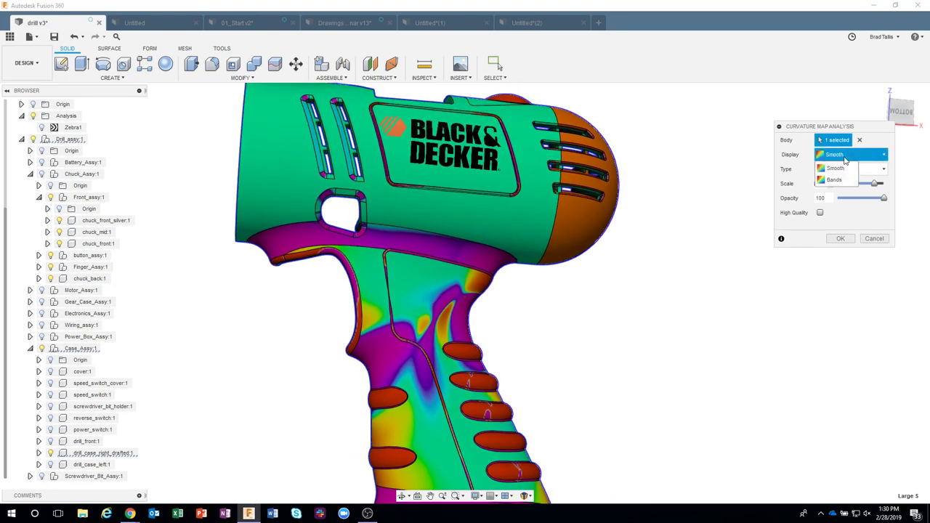
click(834, 179)
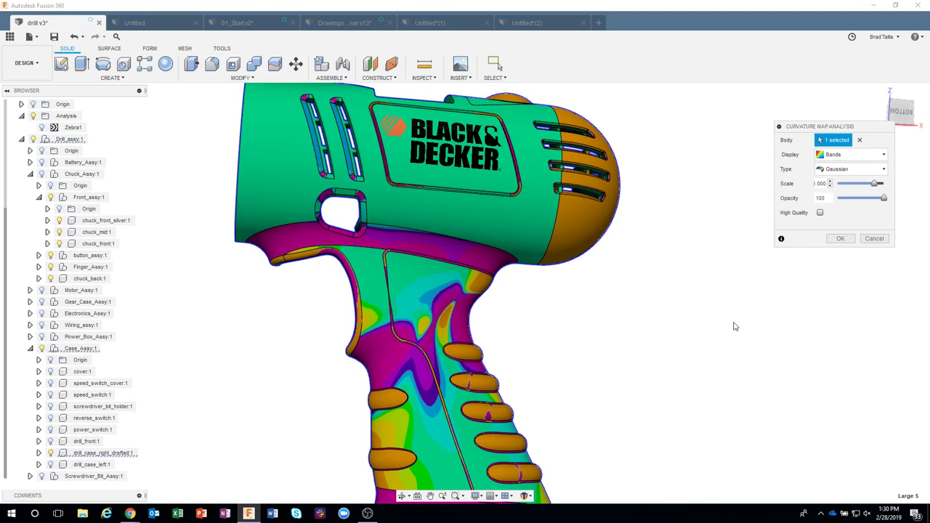
scroll(733, 326, up, 5)
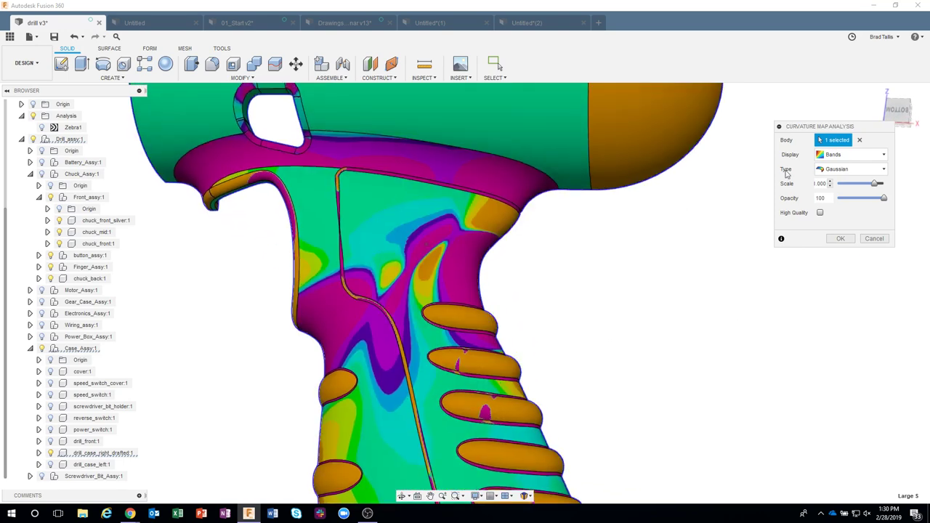
click(844, 155)
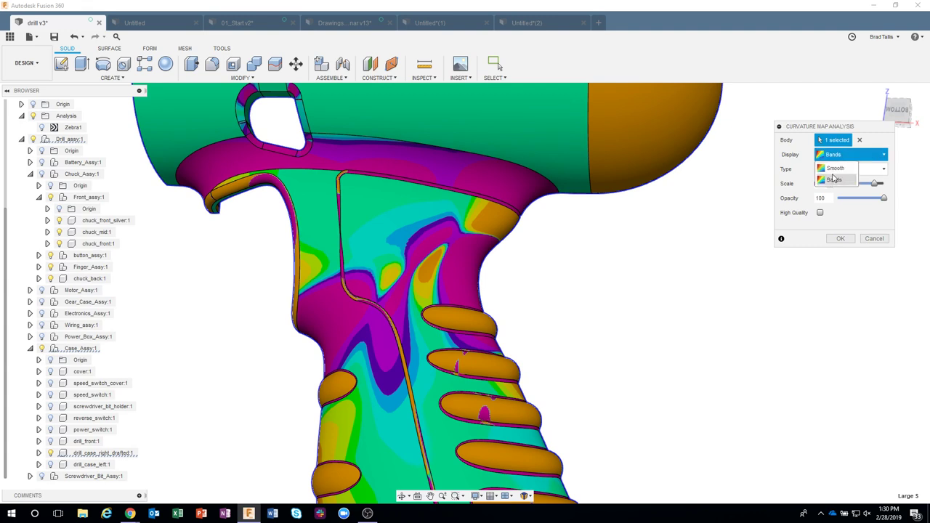
click(834, 168)
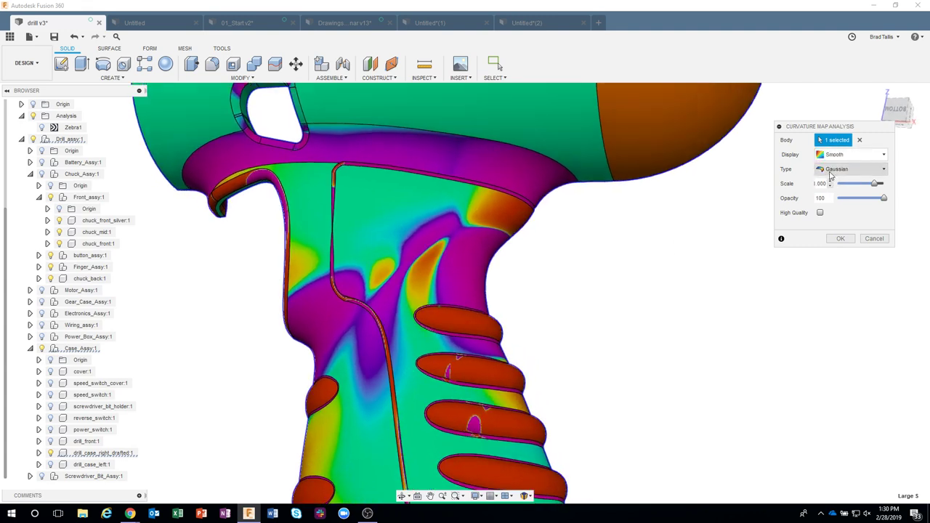
Change the curvature map type to Principal Minimum.
click(832, 170)
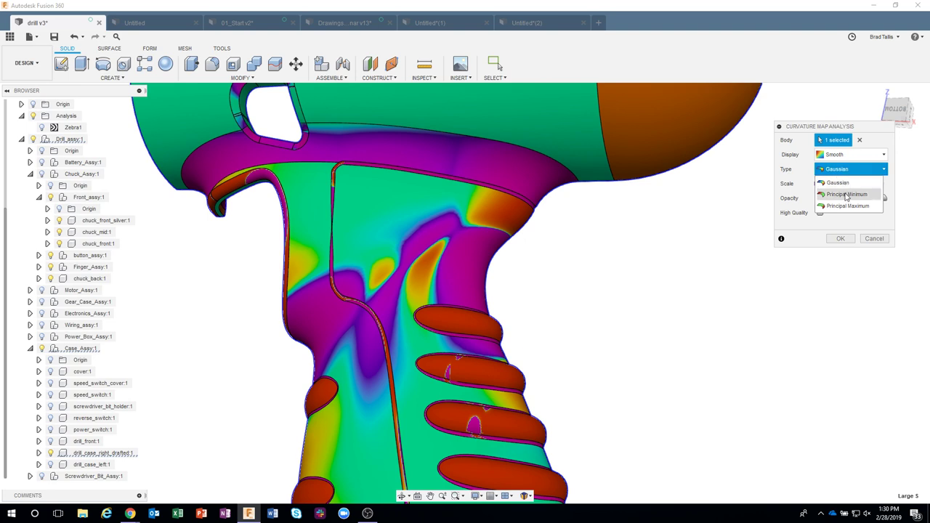
click(846, 195)
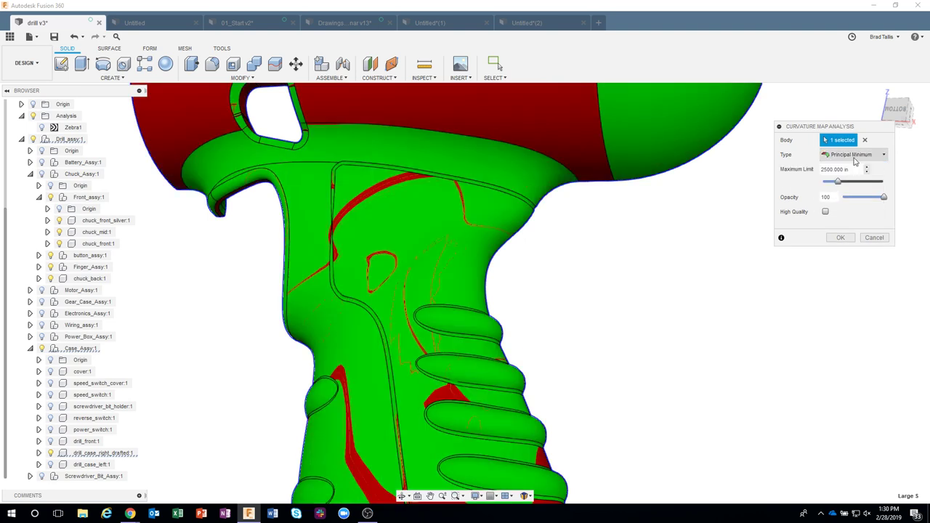
Change the curvature map type to Principal Maximum, and return it to Gaussian.
click(851, 154)
click(852, 191)
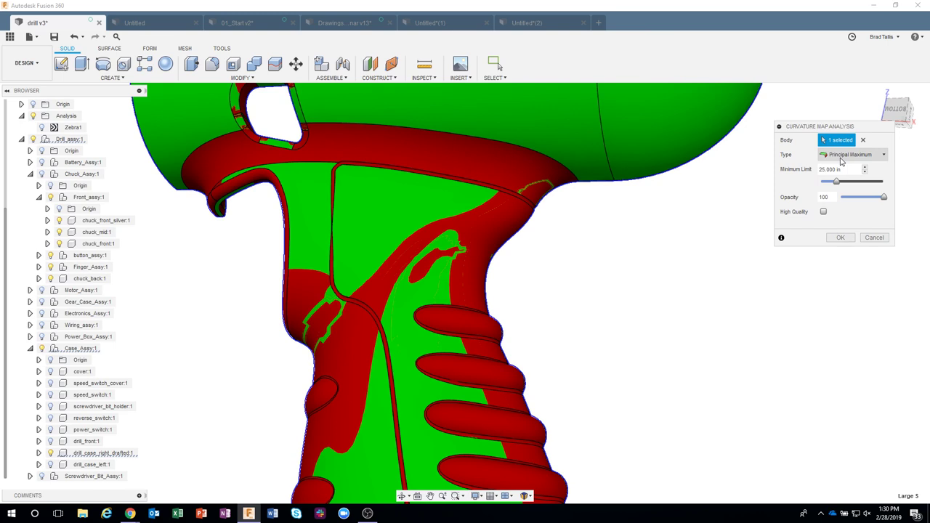
click(849, 154)
click(841, 169)
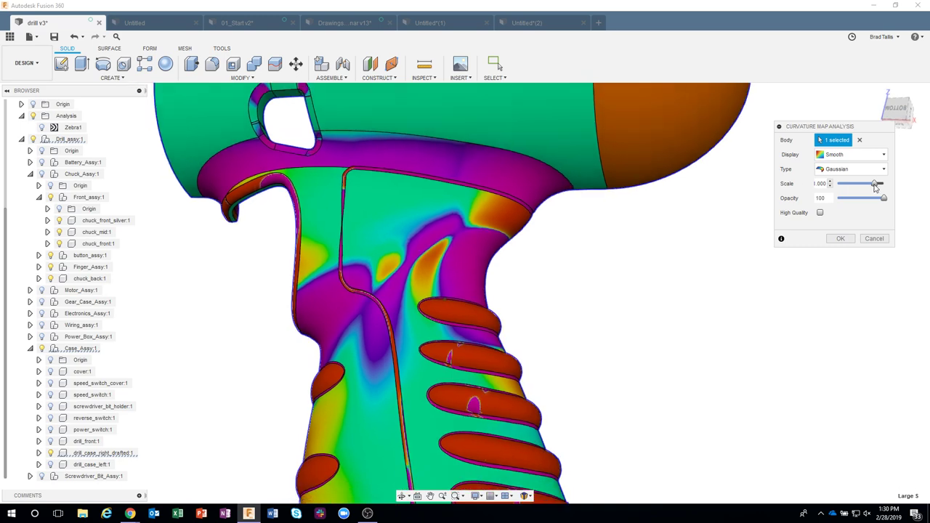
Lower the Gaussian curvature map scale to 0.000 and inspect the colouring of the whole case half.
drag(877, 187, 832, 187)
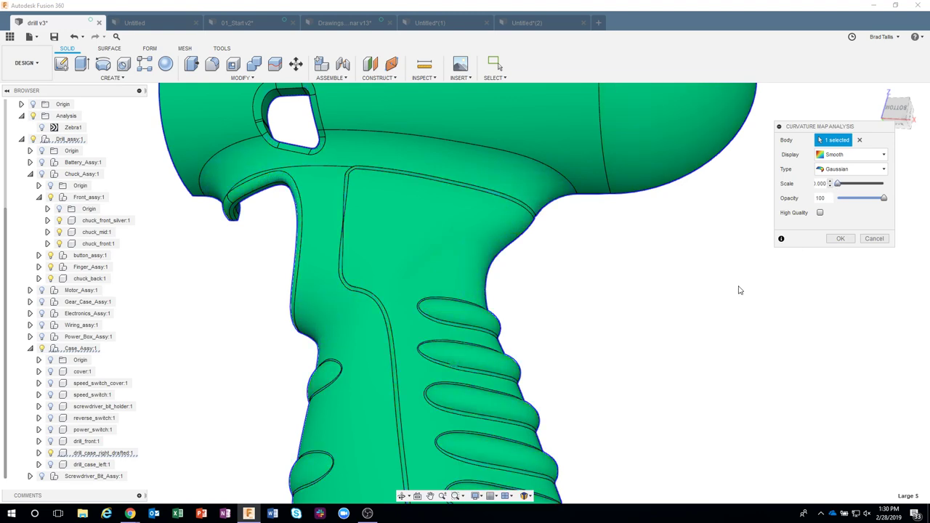
scroll(670, 316, down, 3)
shift+middle_drag(671, 315, 561, 203)
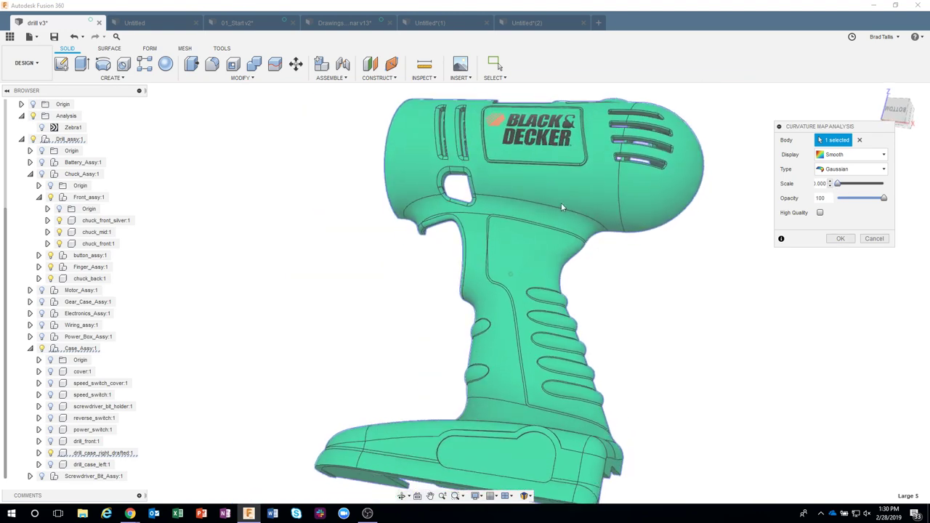
scroll(639, 247, up, 3)
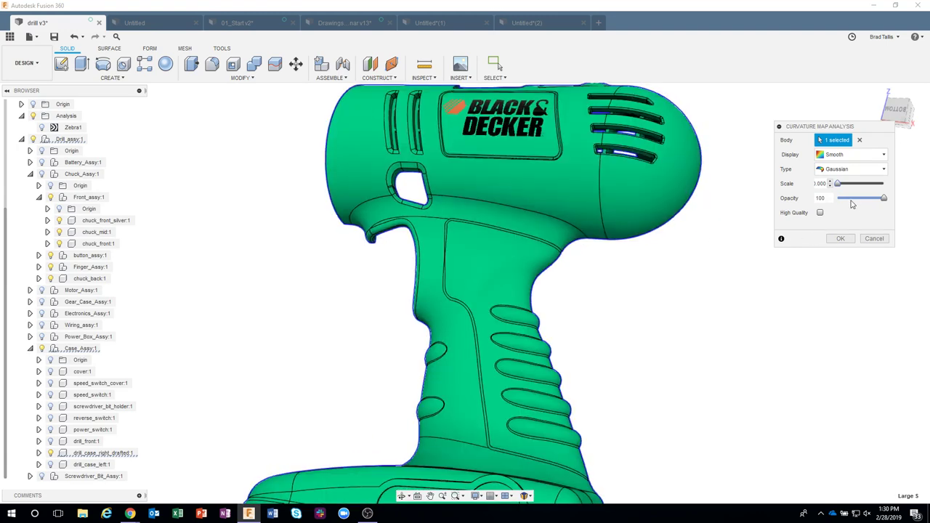
Raise the curvature map scale to 0.158 and inspect the trigger opening, neck blend and grip.
drag(837, 188, 844, 188)
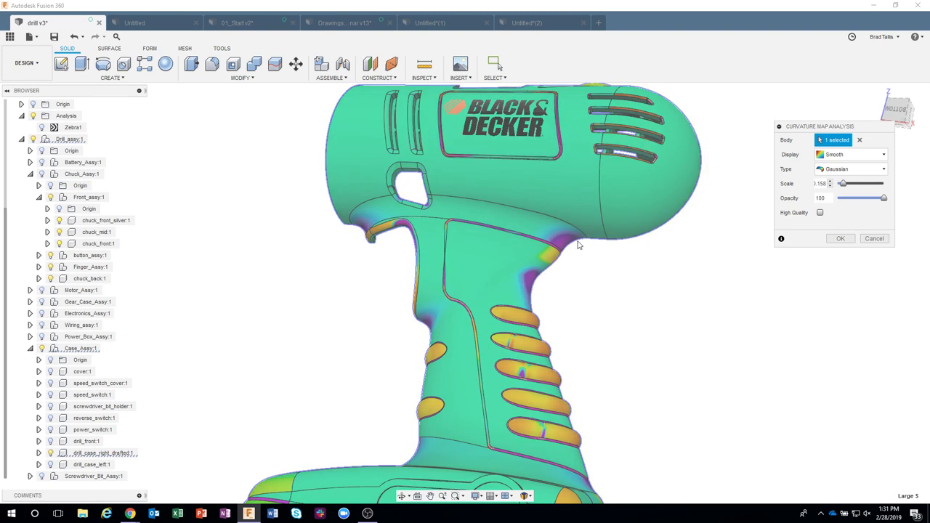
shift+middle_drag(498, 242, 362, 224)
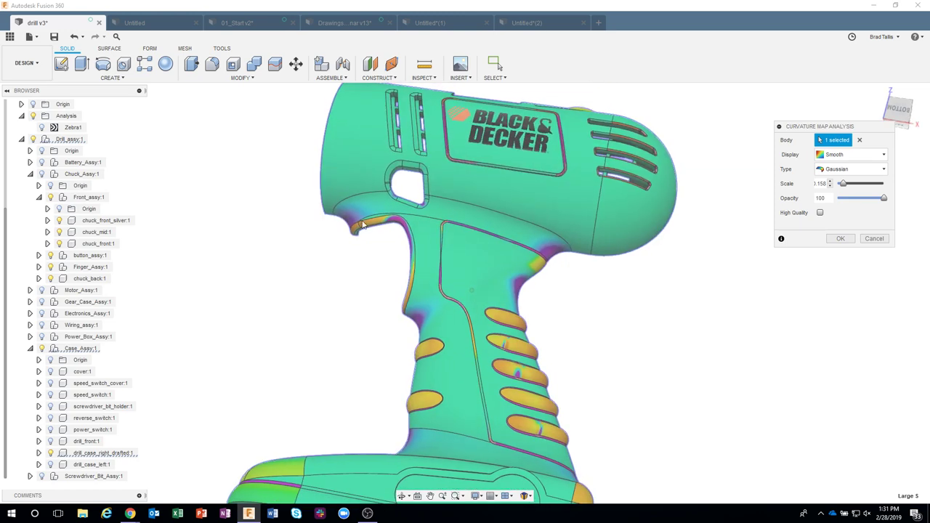
shift+middle_drag(396, 257, 413, 344)
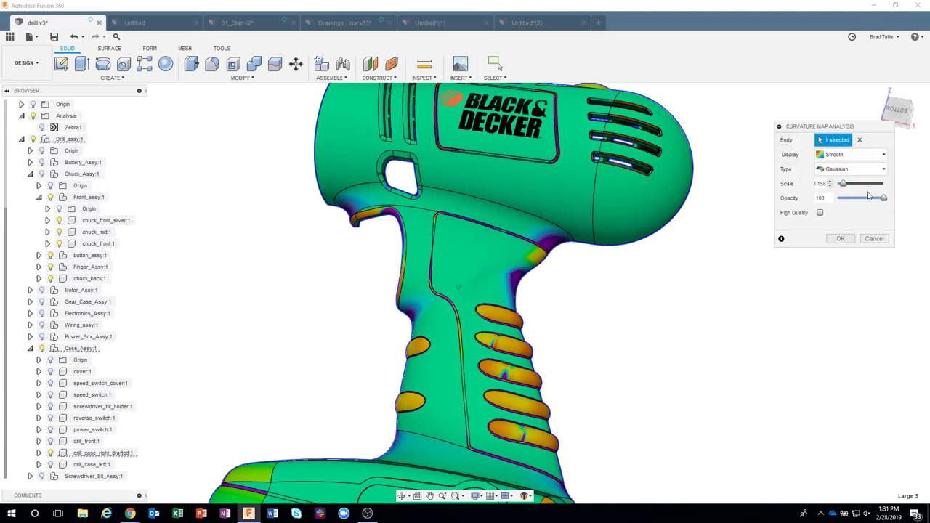
Set the curvature map scale to 0.316 and inspect the motor housing, grip and base from different angles.
drag(844, 187, 851, 186)
shift+middle_drag(611, 273, 377, 427)
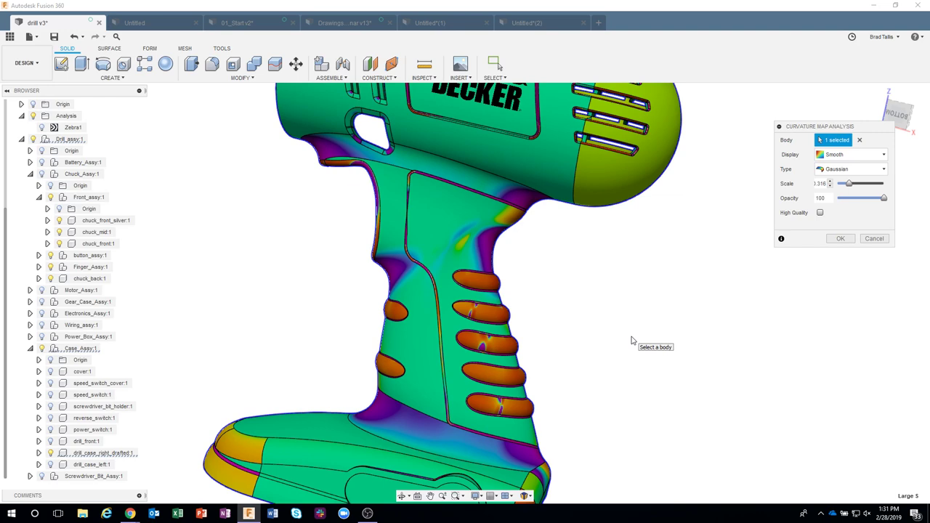
shift+middle_drag(631, 339, 412, 278)
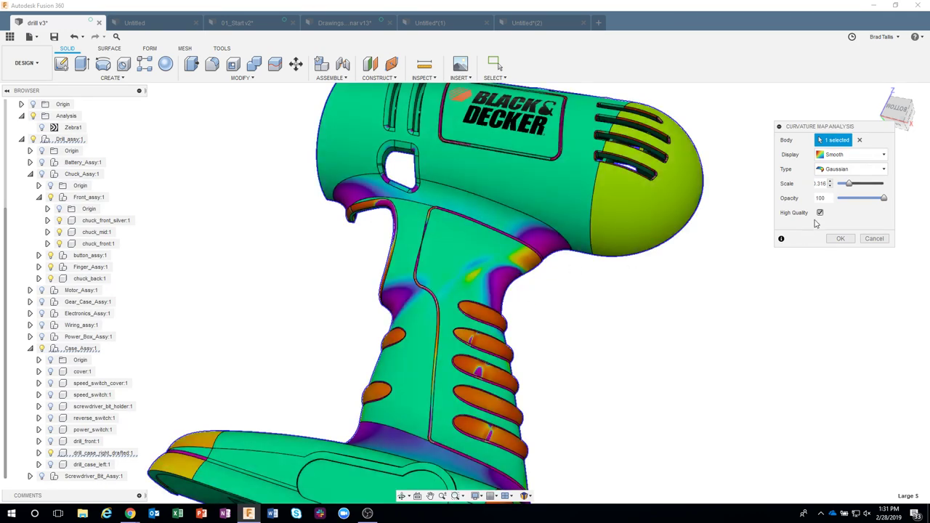
Toggle the curvature map's High Quality option and cancel the analysis.
click(820, 214)
click(875, 240)
scroll(760, 261, down, 3)
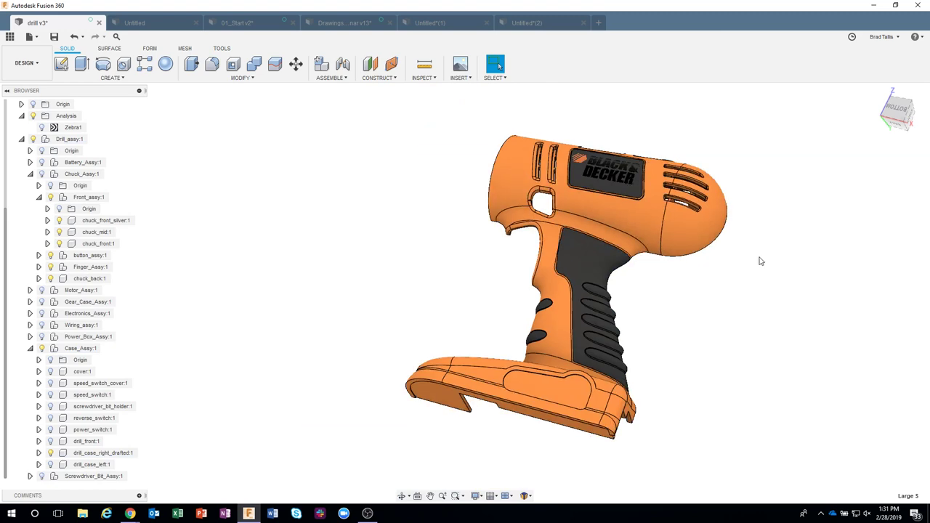
Show all components of the drill assembly again.
mouse_move(760, 261)
shift+middle_down()
mouse_move(588, 118)
mouse_move(519, 88)
mouse_move(424, 79)
shift+middle_up()
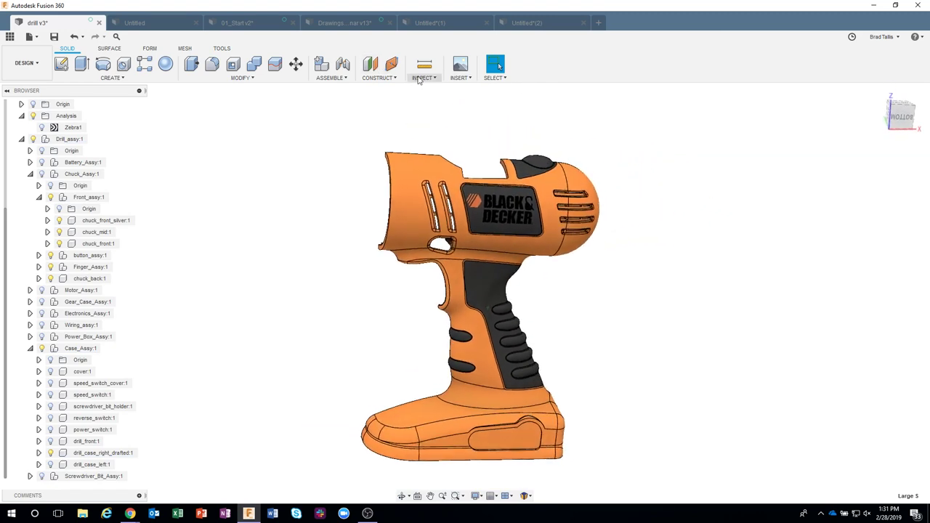
click(422, 78)
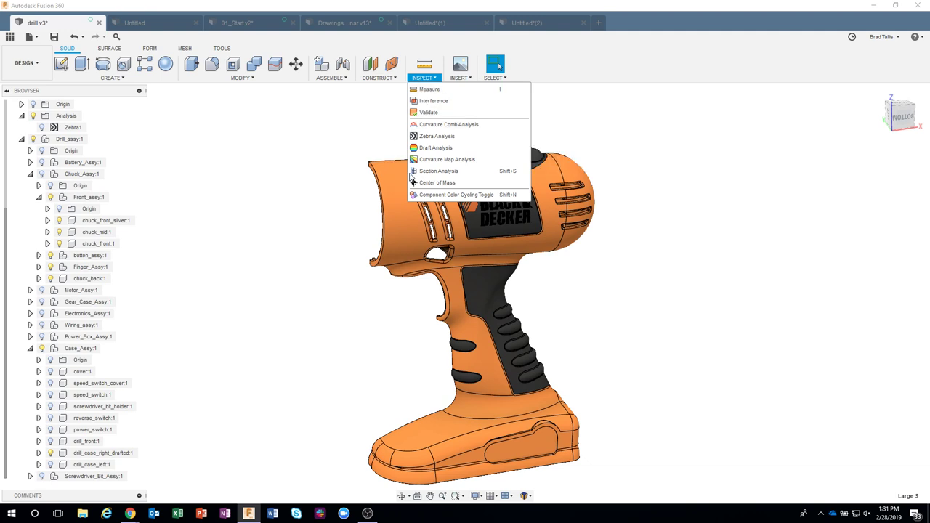
click(311, 161)
scroll(53, 116, up, 3)
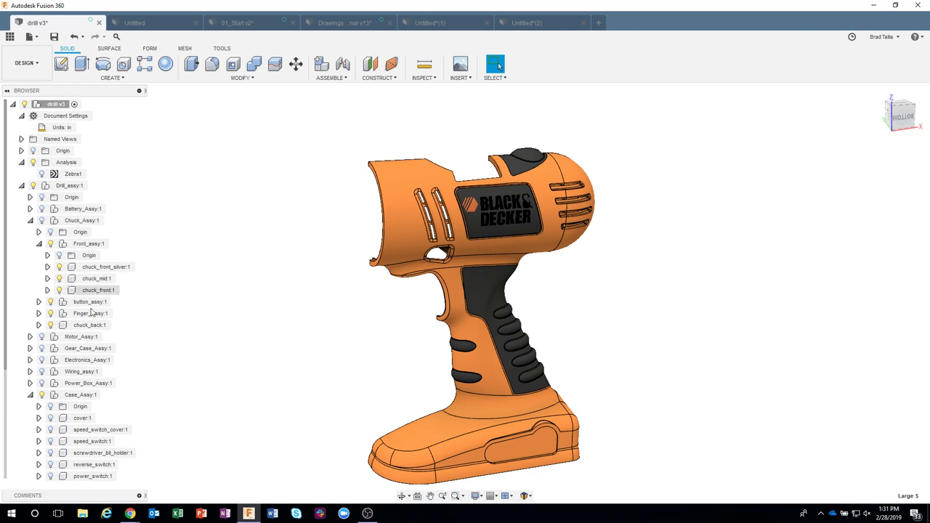
scroll(44, 443, down, 3)
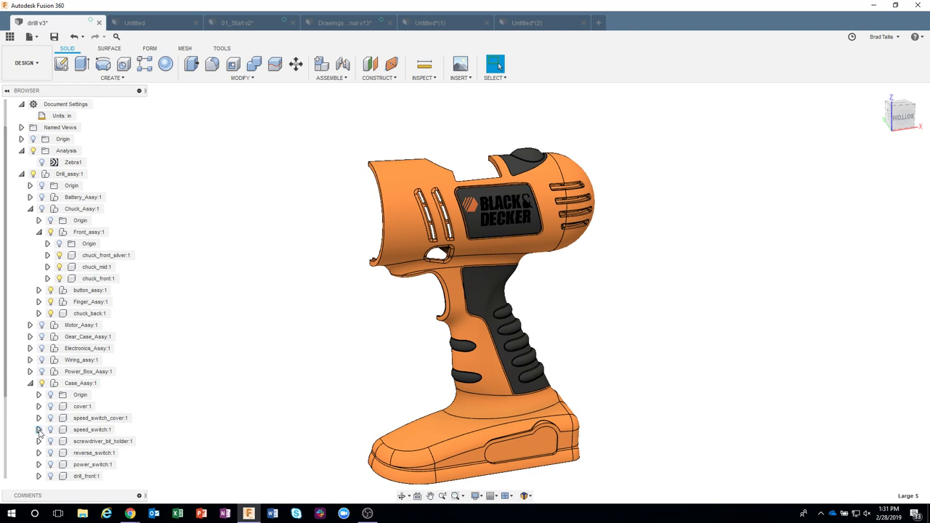
right_click(96, 467)
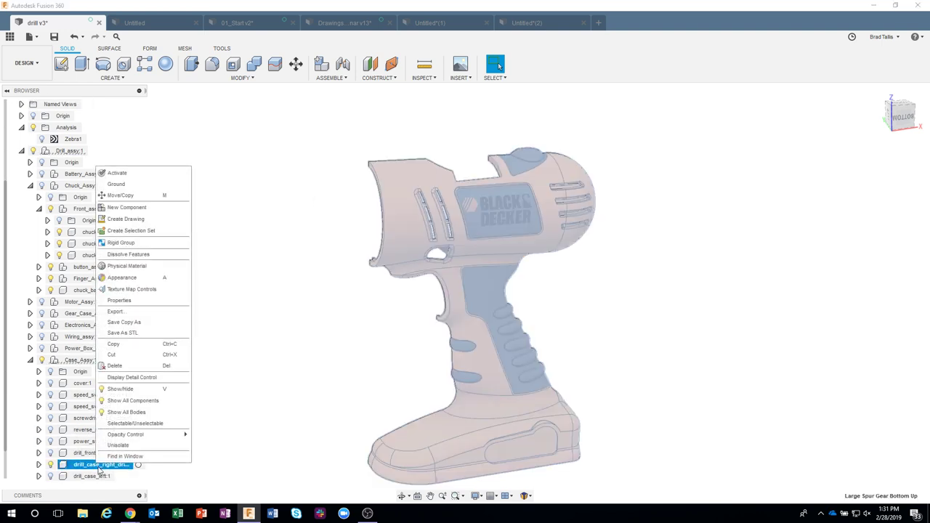
click(181, 406)
click(284, 353)
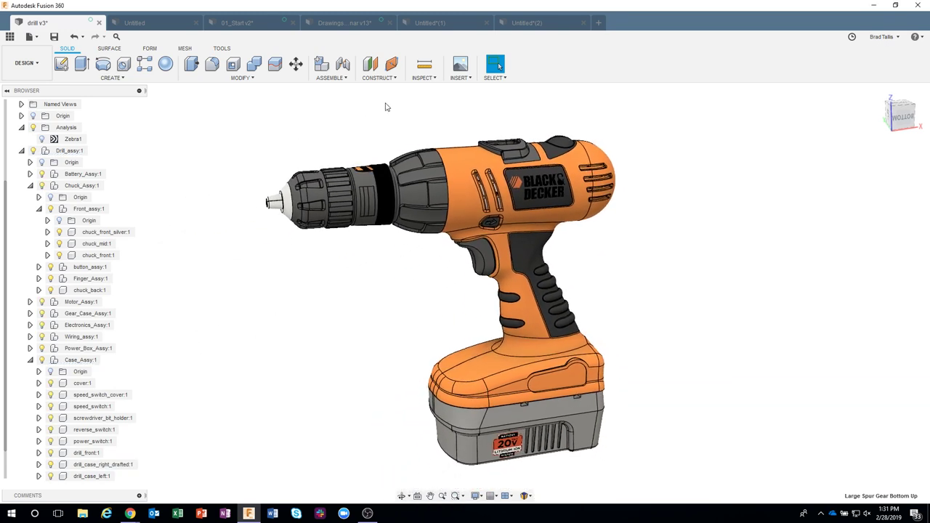
Start a section analysis from the flat side face of the battery and offset the section plane to -0.983 in.
click(422, 78)
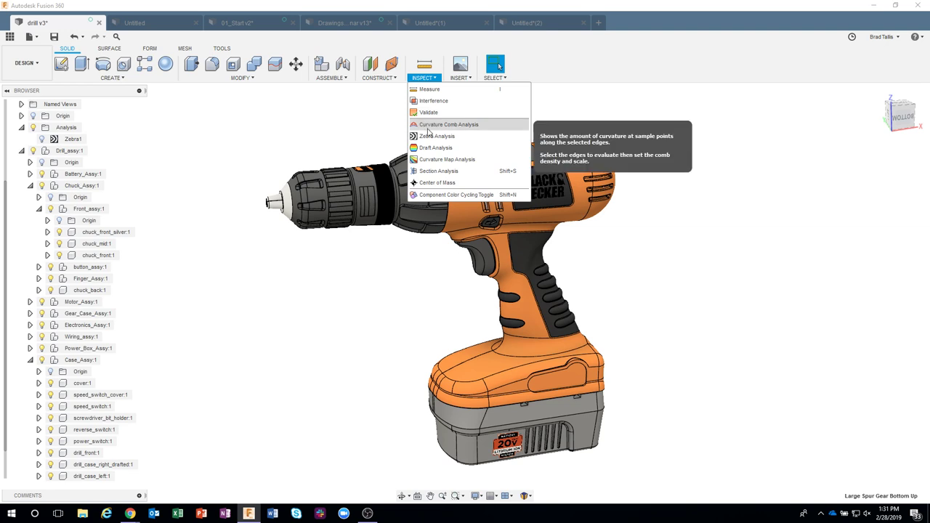
click(436, 172)
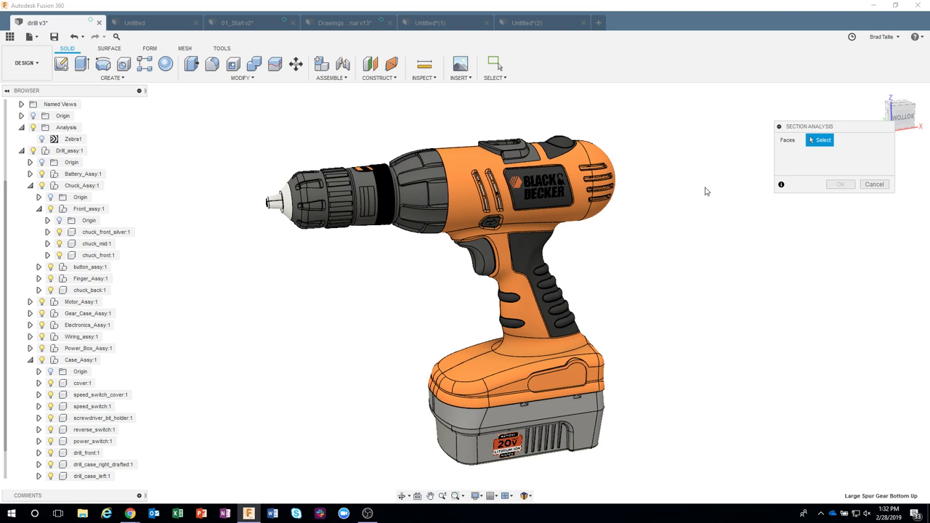
shift+middle_drag(704, 191, 652, 371)
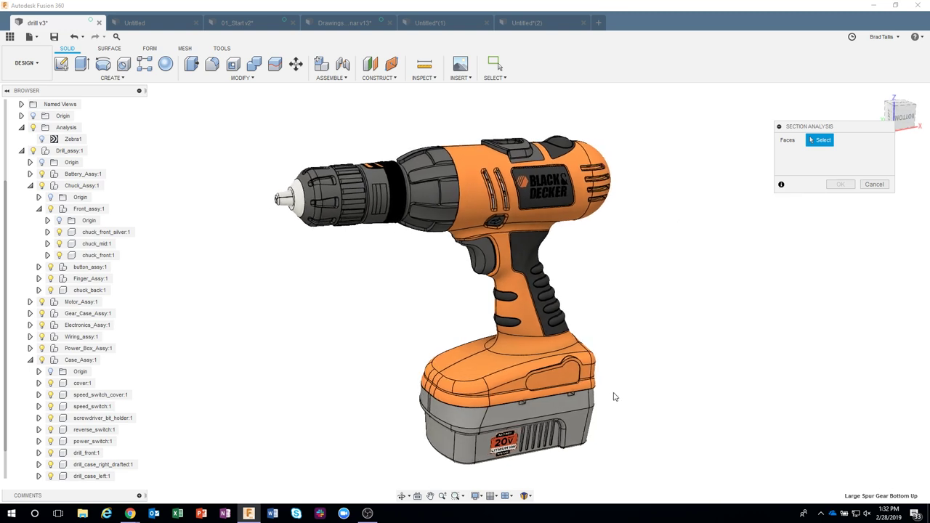
click(554, 405)
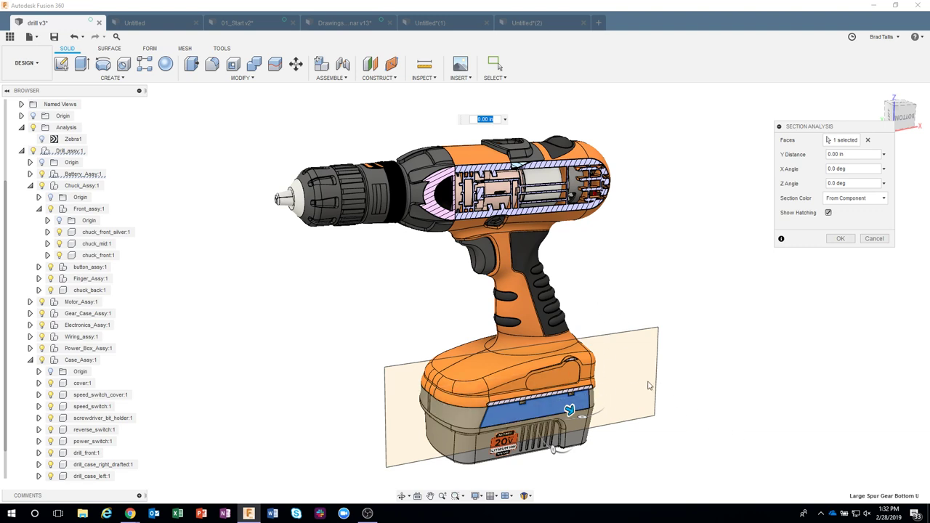
shift+middle_drag(754, 352, 731, 372)
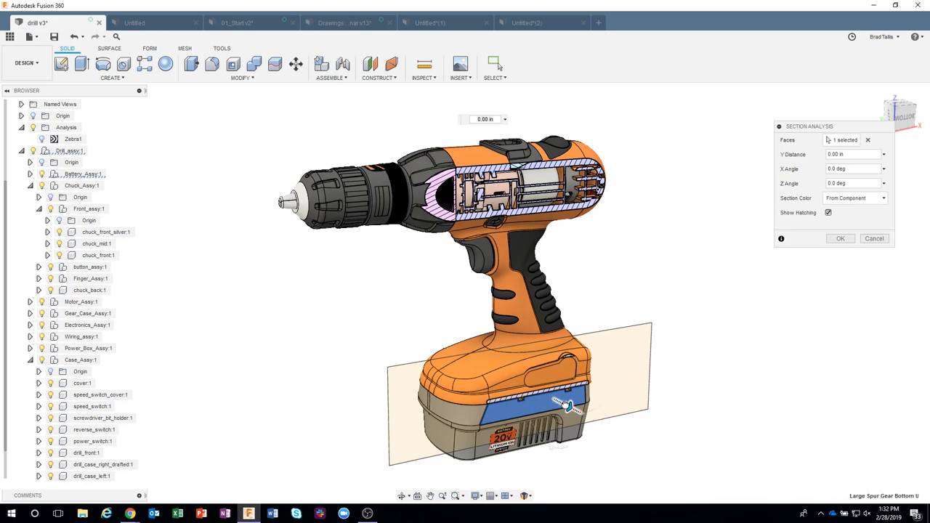
drag(565, 405, 552, 396)
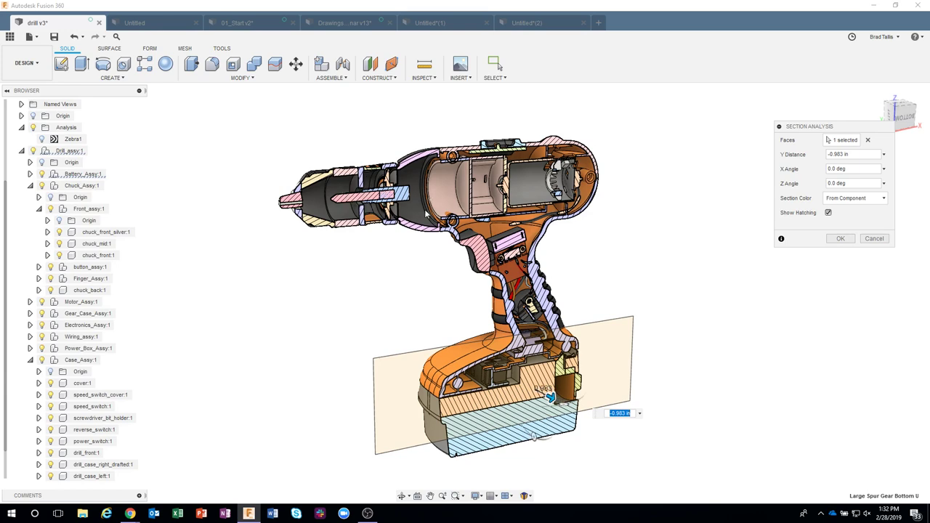
Examine the sectioned chuck up close, checking how the bit, spindle and surrounding rings fit together.
shift+middle_drag(427, 212, 285, 192)
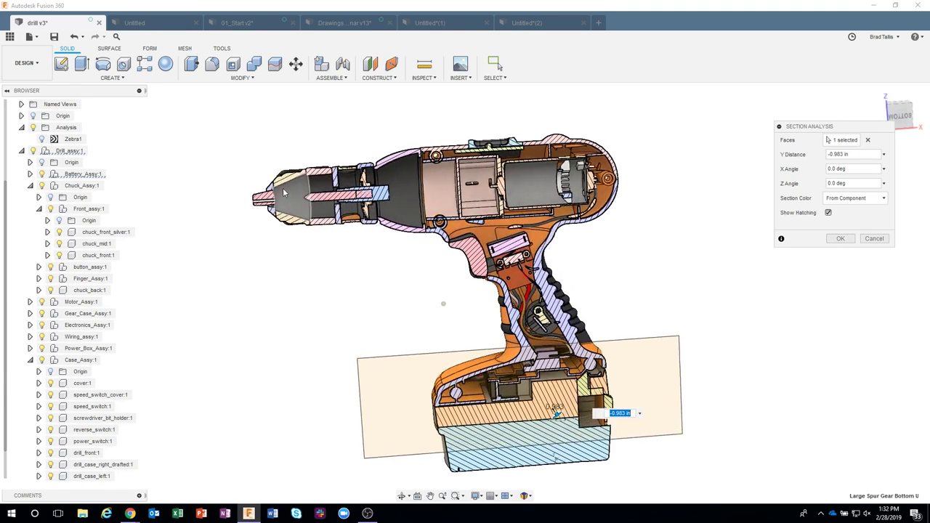
scroll(285, 193, up, 5)
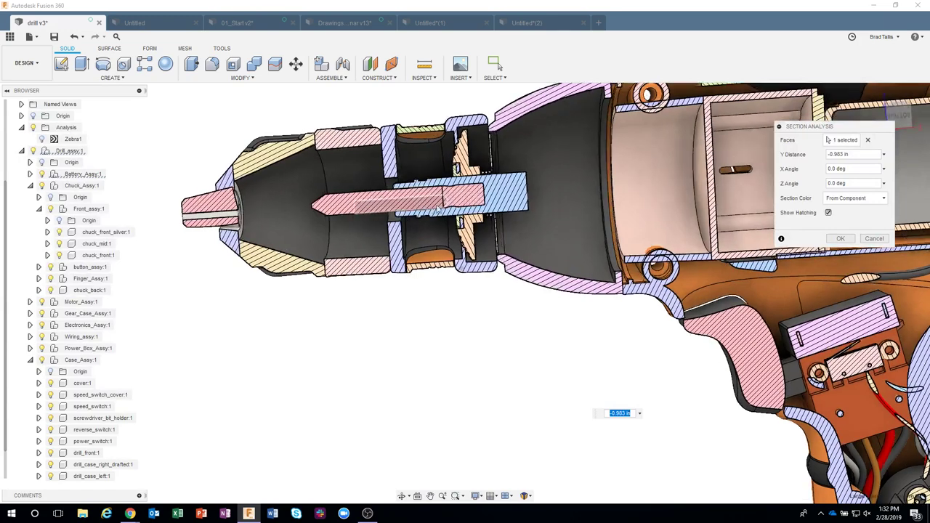
scroll(437, 208, up, 3)
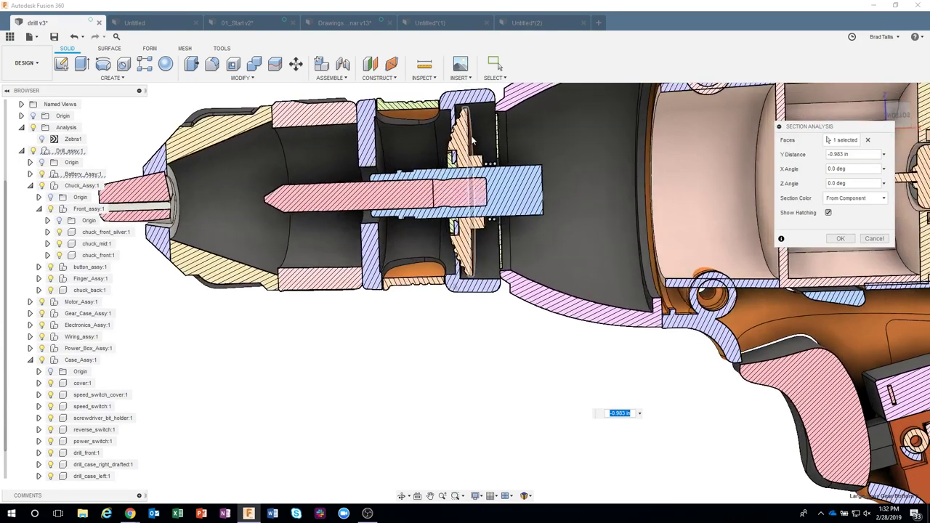
shift+middle_drag(471, 135, 476, 138)
scroll(465, 134, up, 3)
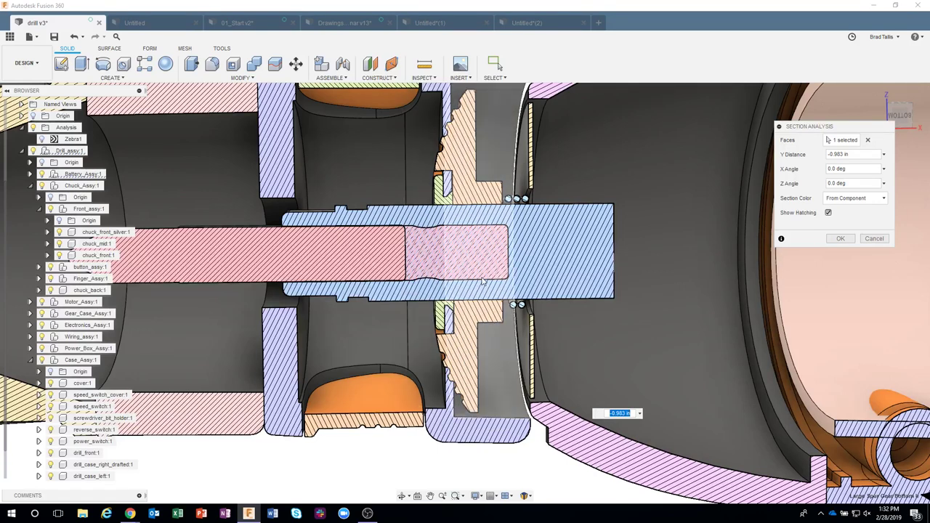
scroll(465, 261, down, 2)
shift+middle_drag(462, 161, 491, 161)
scroll(517, 211, down, 5)
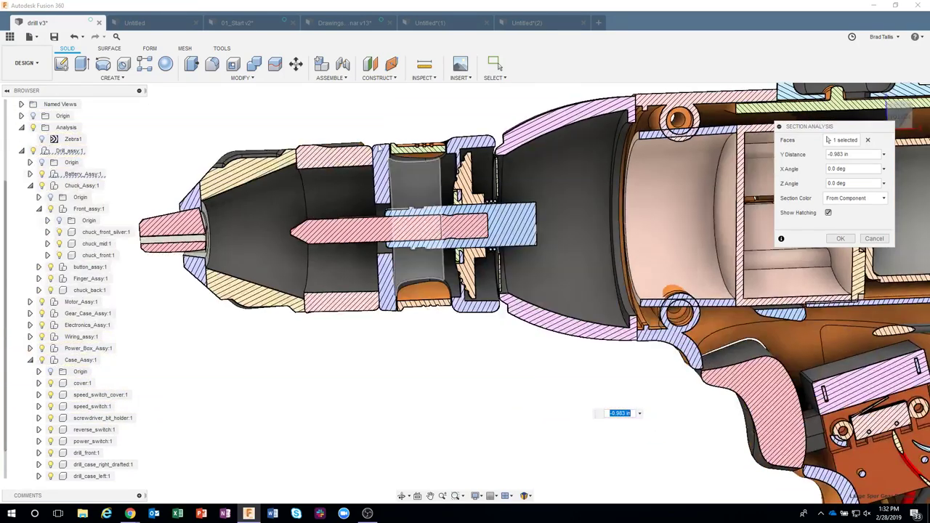
scroll(369, 145, up, 4)
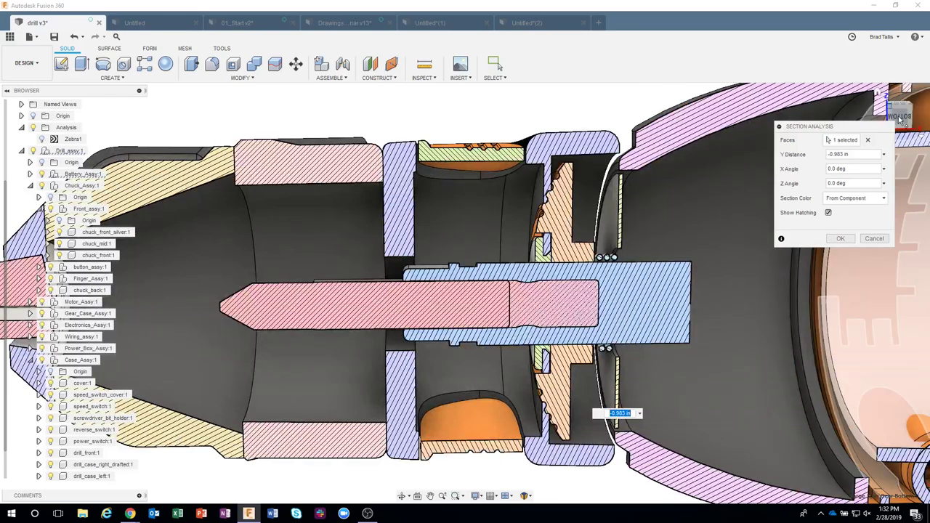
View the section plane face-on and examine the clearances between the chuck parts, front housing and gear case.
click(896, 94)
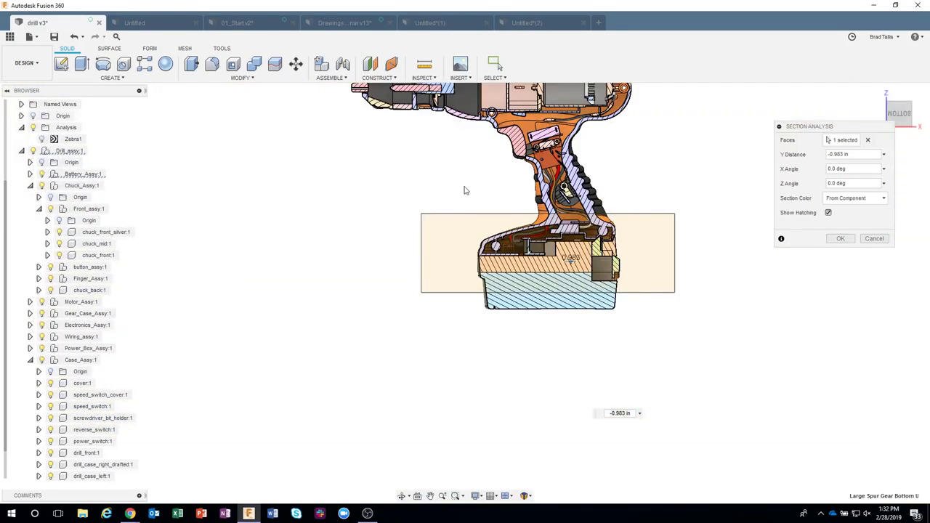
middle_drag(467, 173, 486, 310)
scroll(429, 200, up, 2)
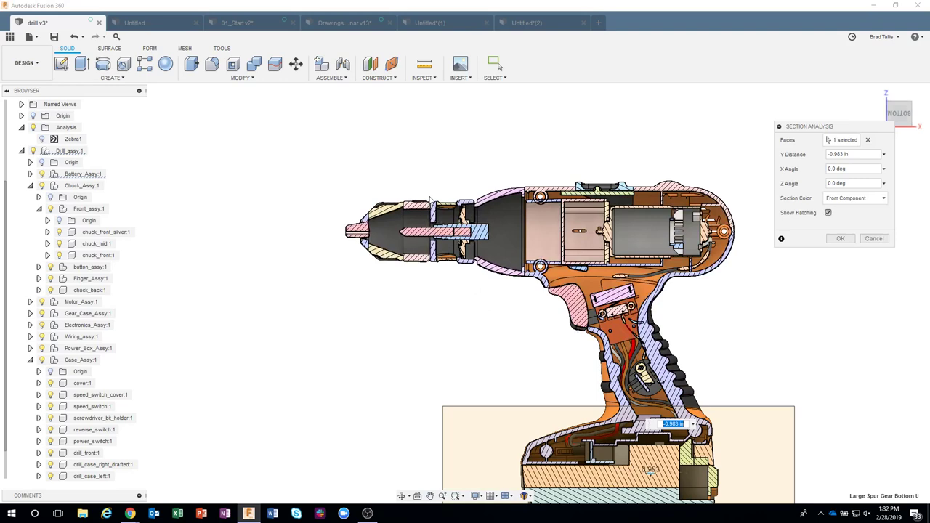
scroll(430, 201, up, 6)
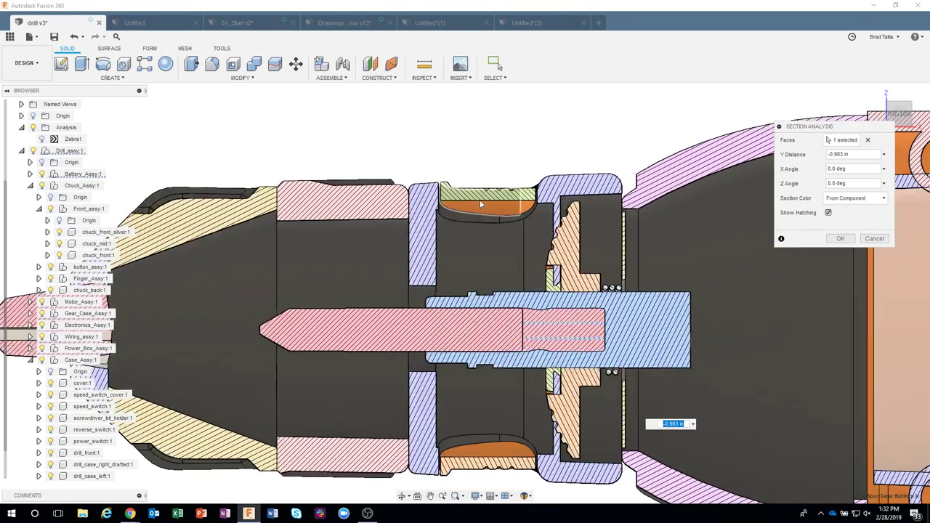
scroll(480, 206, up, 2)
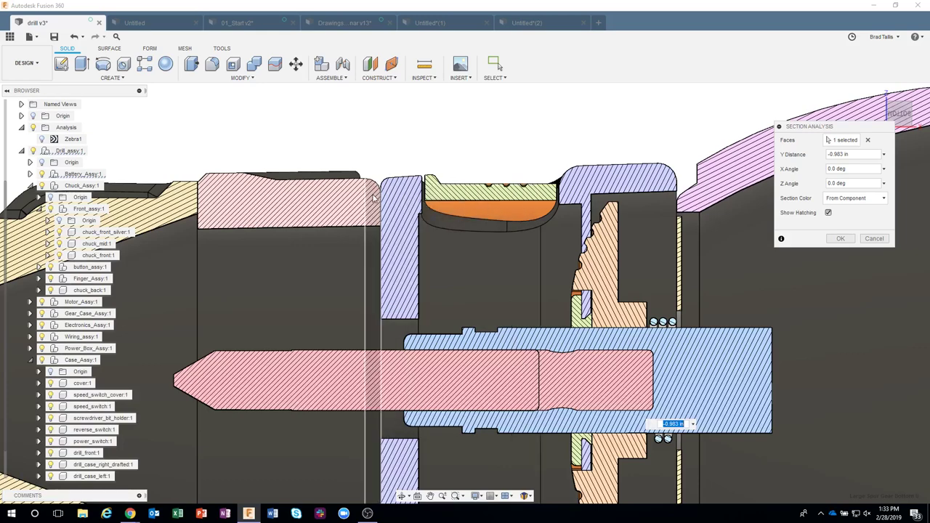
scroll(390, 203, up, 2)
scroll(523, 277, down, 5)
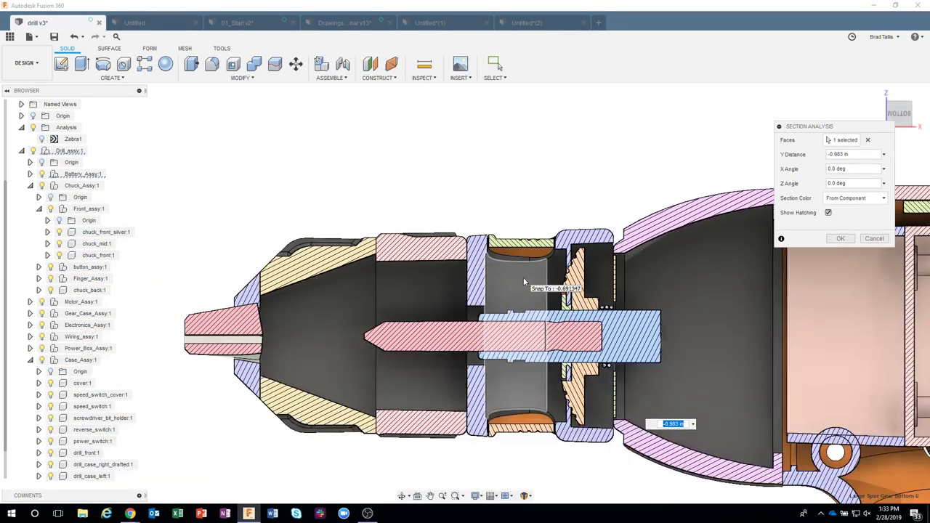
middle_drag(616, 307, 517, 234)
scroll(517, 234, down, 2)
middle_drag(565, 264, 400, 198)
scroll(622, 282, down, 1)
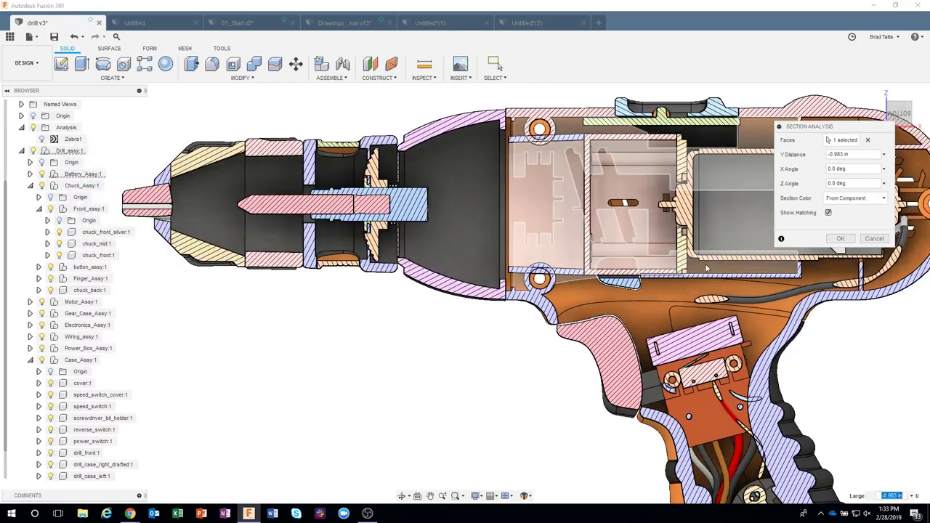
Rotate the section plane to a Z angle of 90 deg at a Y distance of 0.00 in, cutting across the handle and battery.
middle_drag(712, 269, 540, 233)
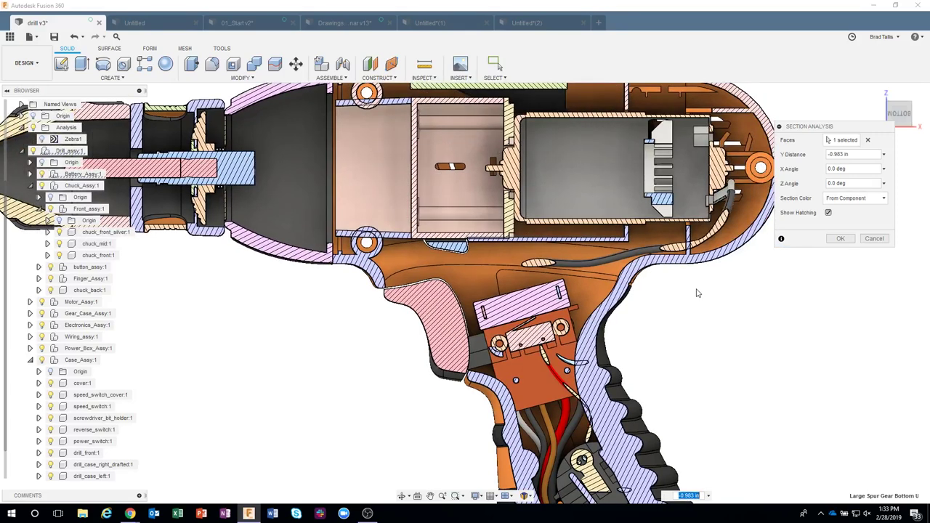
scroll(721, 328, down, 2)
scroll(695, 318, up, 3)
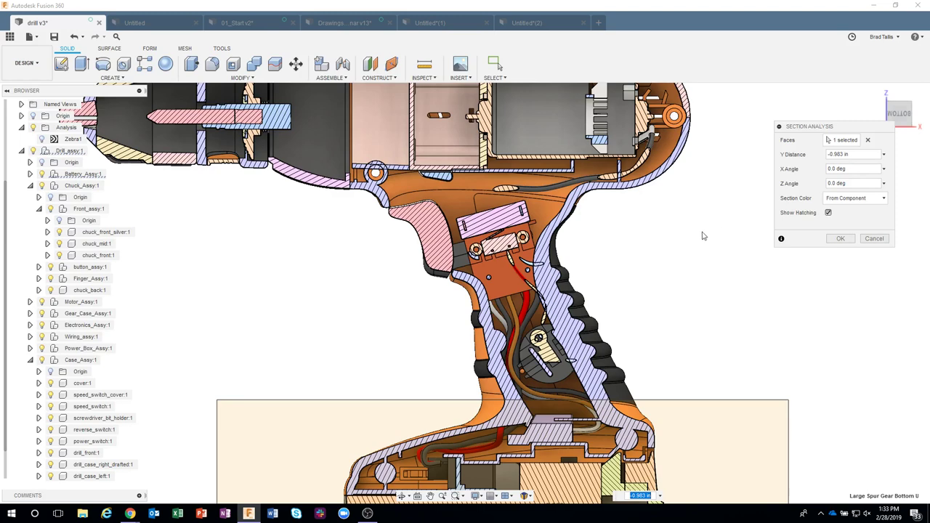
scroll(703, 235, down, 3)
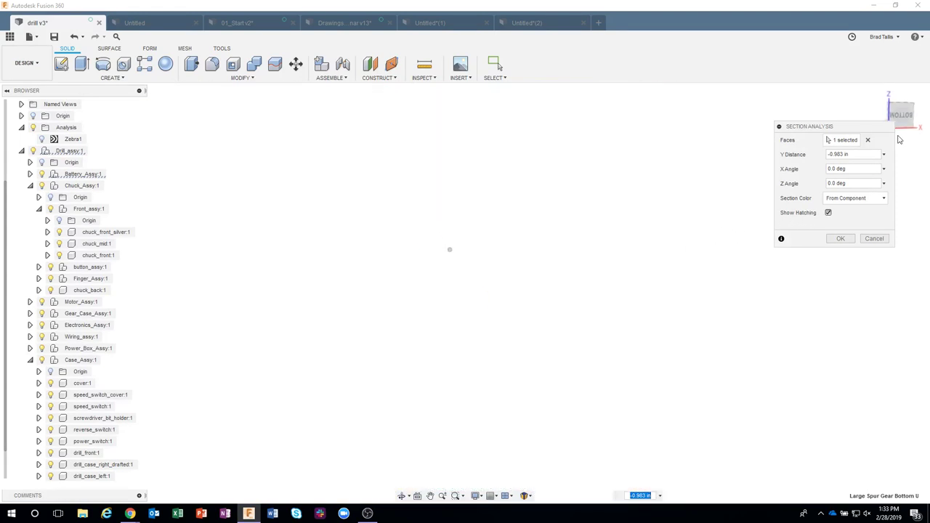
click(878, 93)
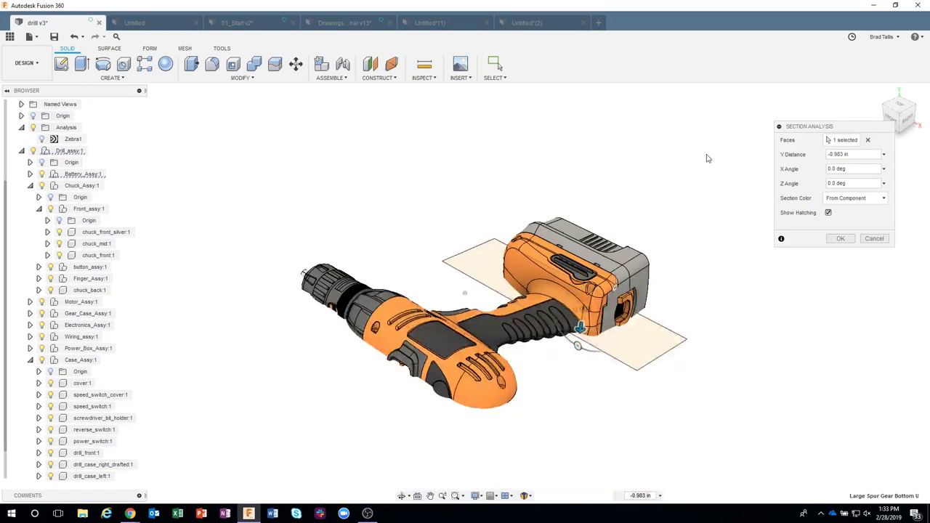
shift+middle_drag(706, 156, 630, 183)
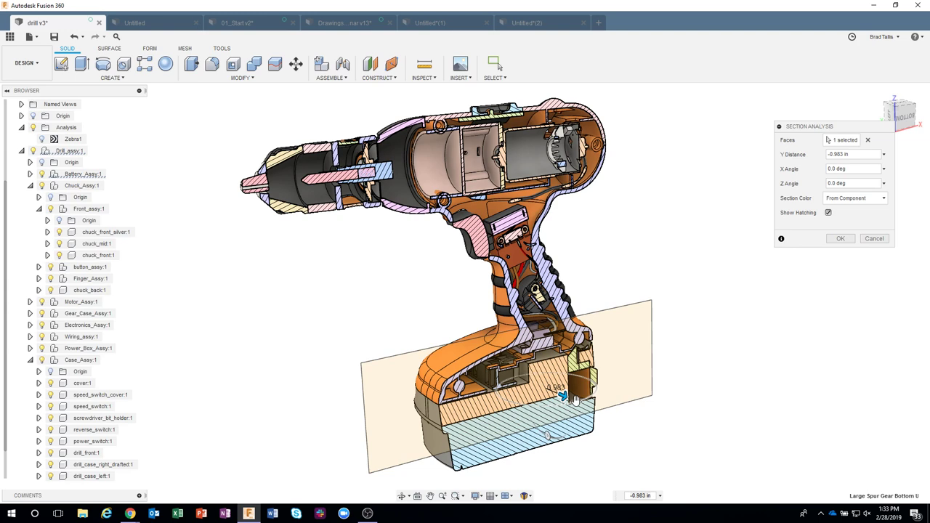
drag(575, 400, 501, 398)
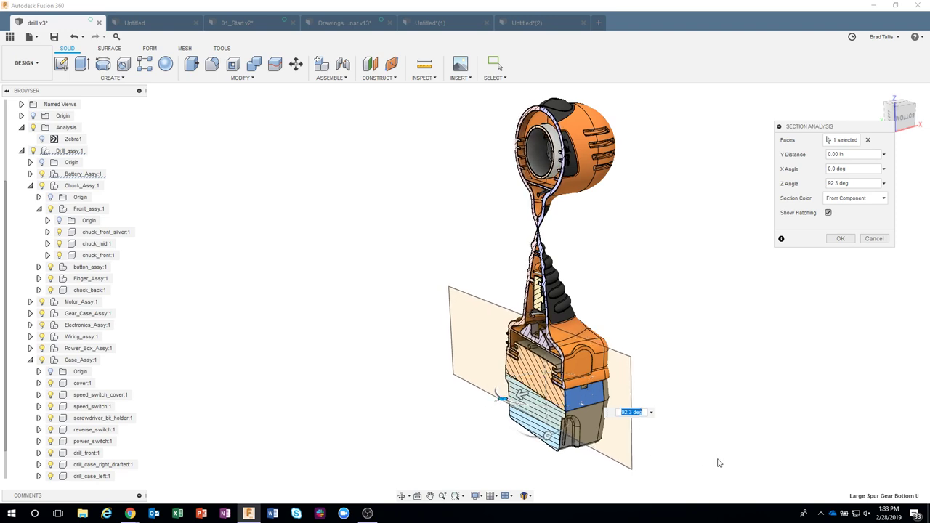
key(Return)
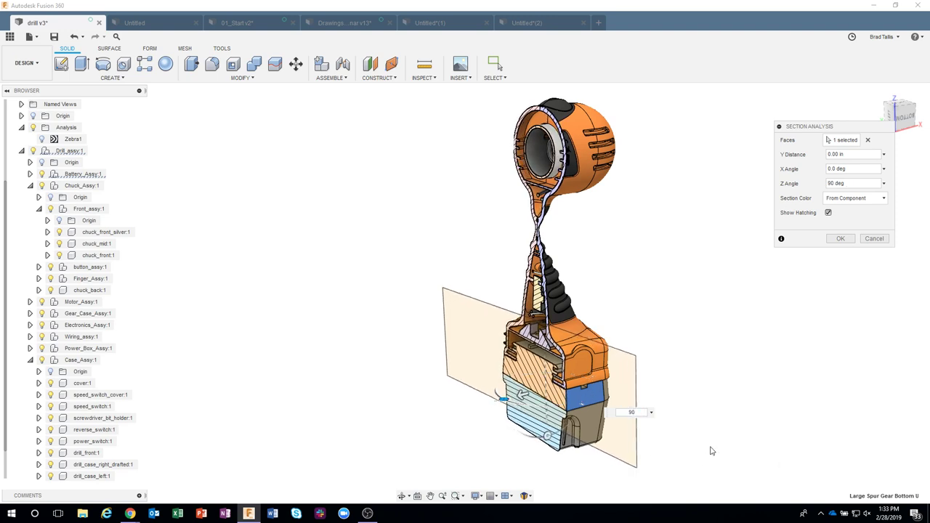
Slide the crosswise section plane through the drill, reset its Z angle to 0, and rotate it to -90.0 deg for a lengthwise cut.
drag(505, 398, 446, 407)
shift+middle_drag(457, 379, 450, 407)
drag(450, 408, 535, 421)
drag(862, 183, 799, 181)
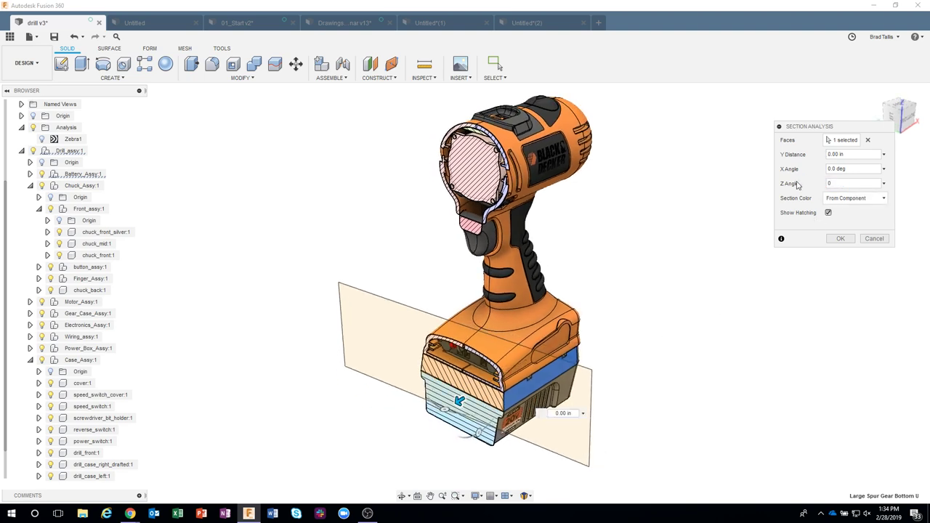
shift+middle_drag(614, 321, 581, 308)
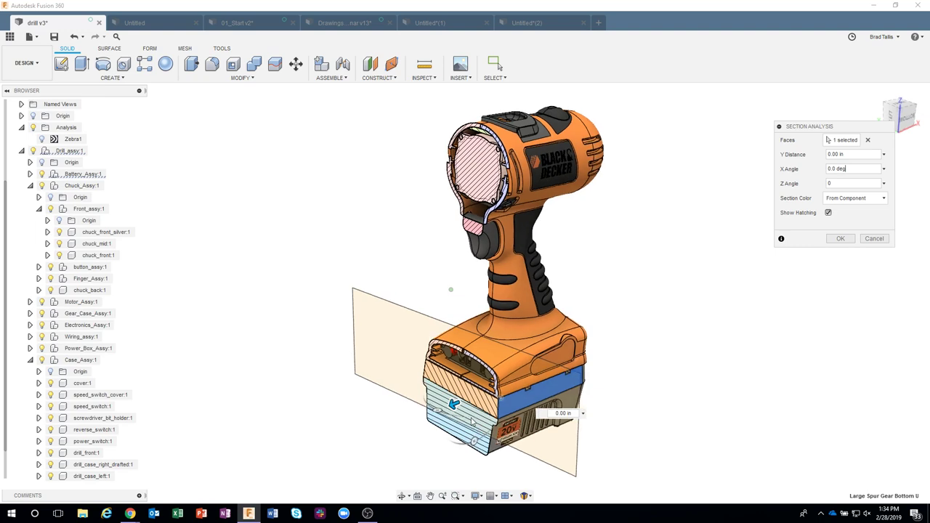
drag(440, 412, 512, 412)
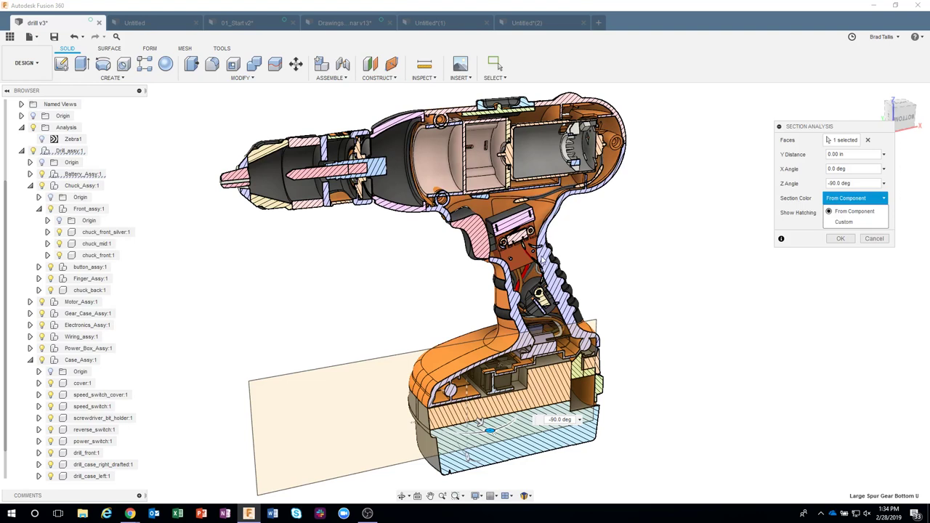
Give the cut faces a custom green section color with RGB values 126, 153, 68.
click(846, 222)
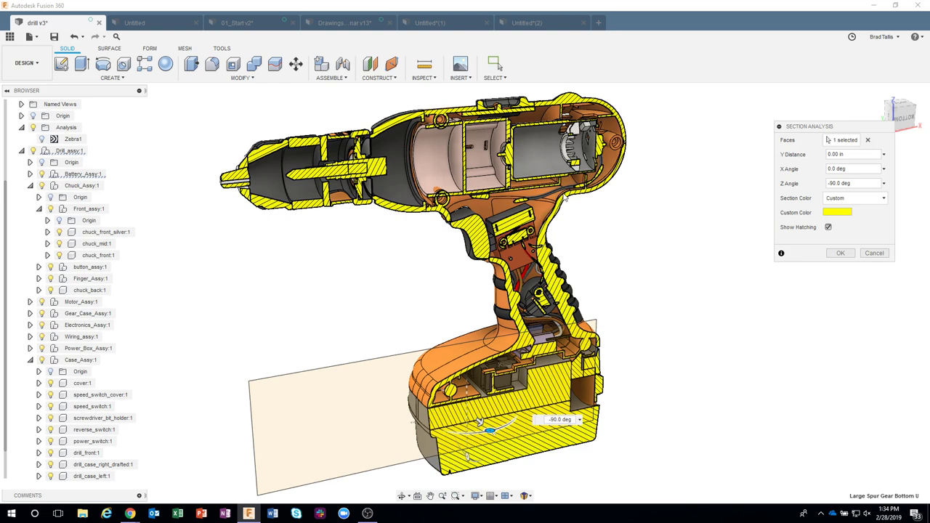
click(832, 217)
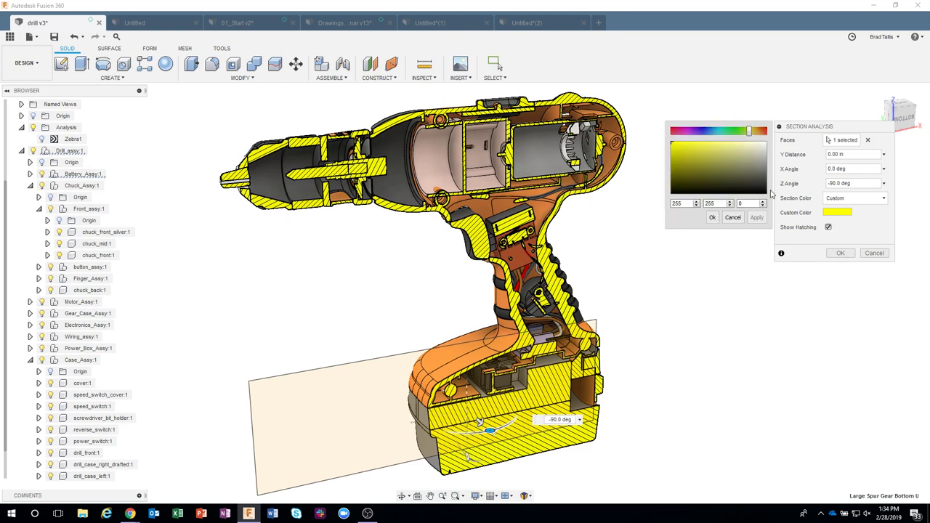
drag(738, 137, 737, 134)
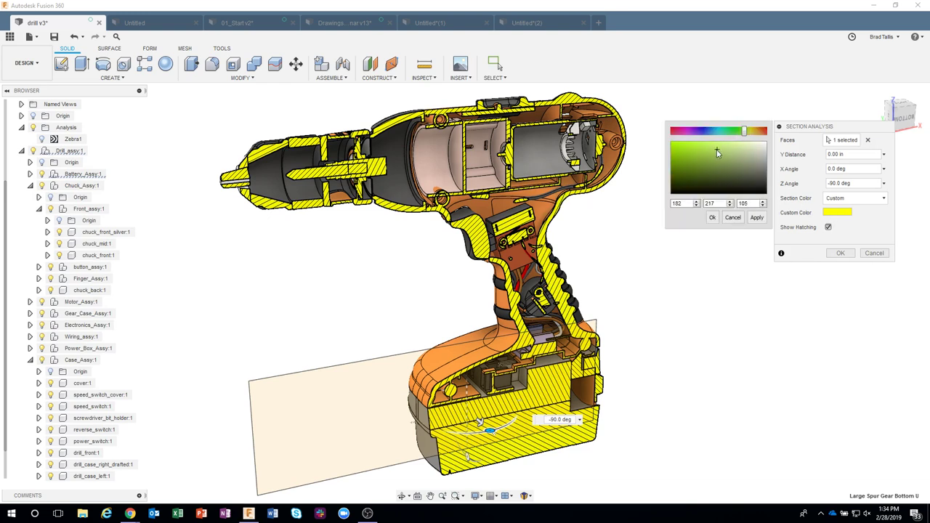
click(757, 217)
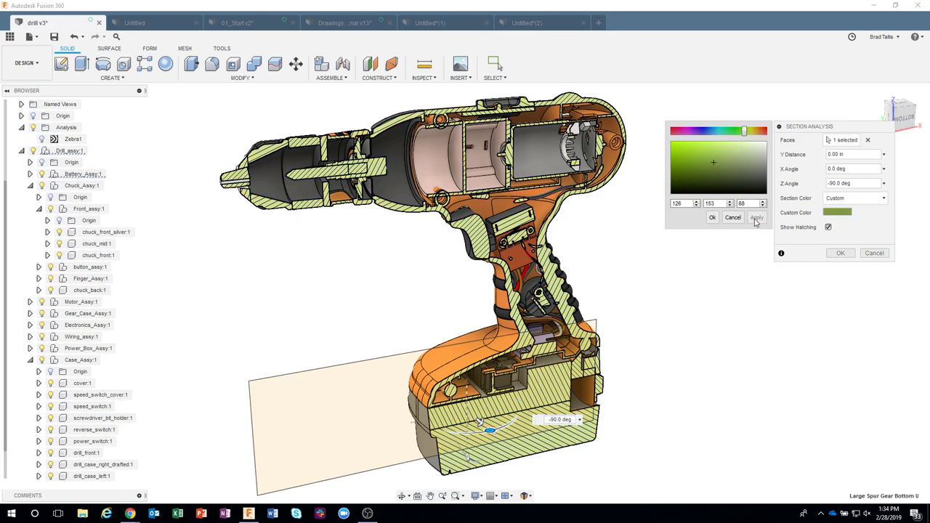
shift+middle_drag(707, 280, 619, 321)
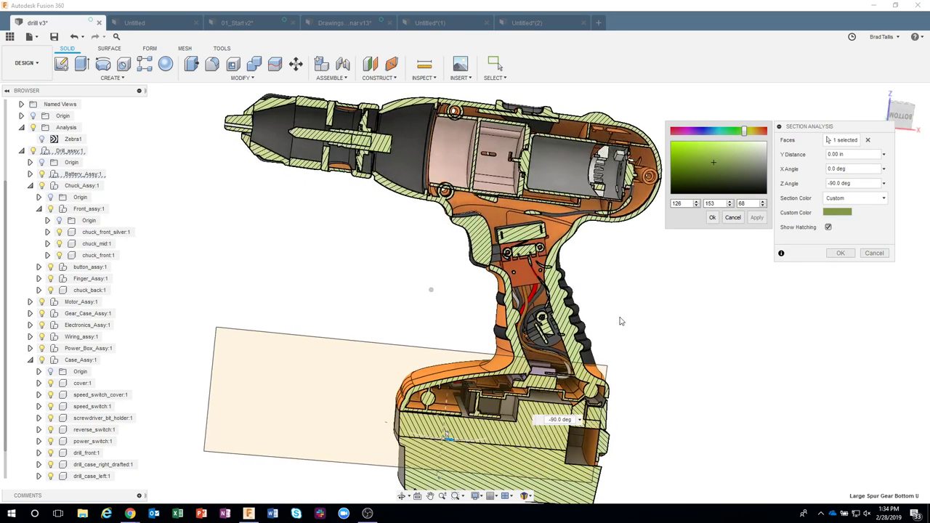
shift+middle_drag(692, 306, 715, 217)
click(712, 218)
Set the section color back to From Component and turn off the hatching on the cut faces.
click(853, 197)
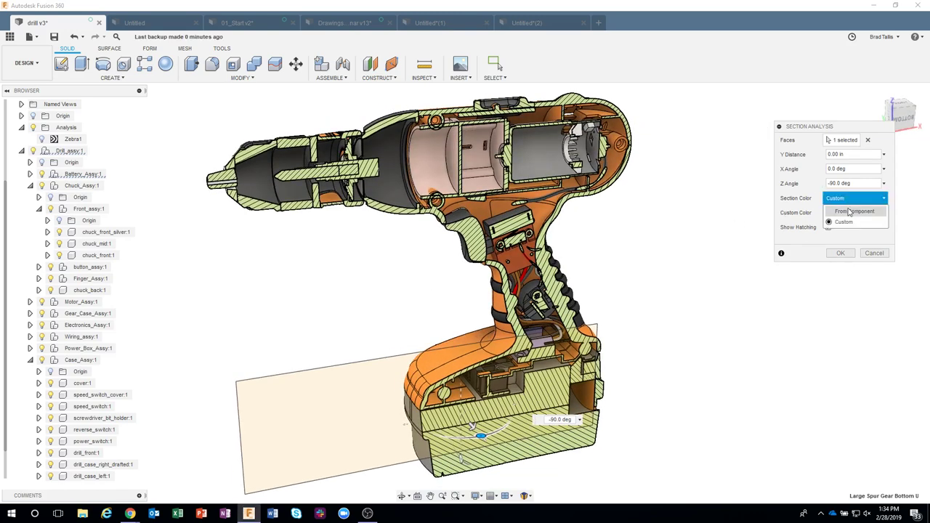
click(846, 215)
click(828, 213)
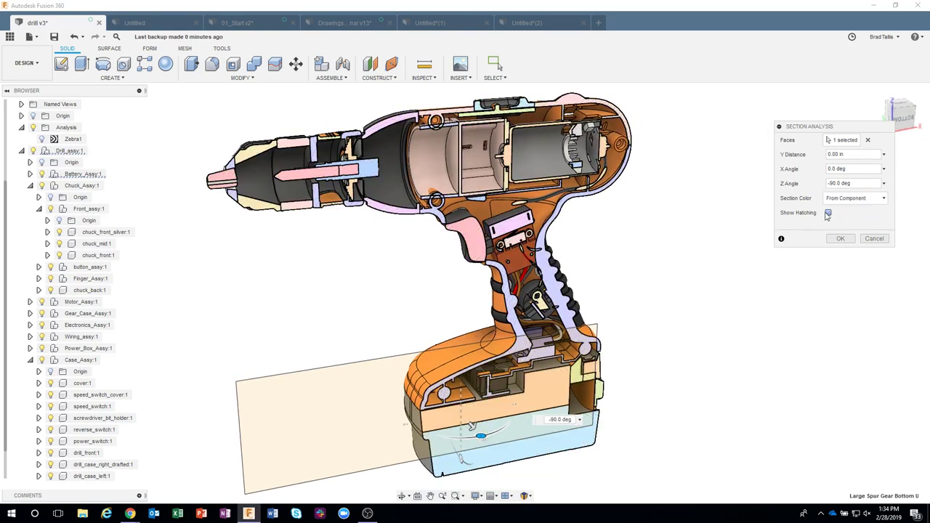
Turn the section hatching back on and cancel the section analysis.
scroll(827, 215, up, 5)
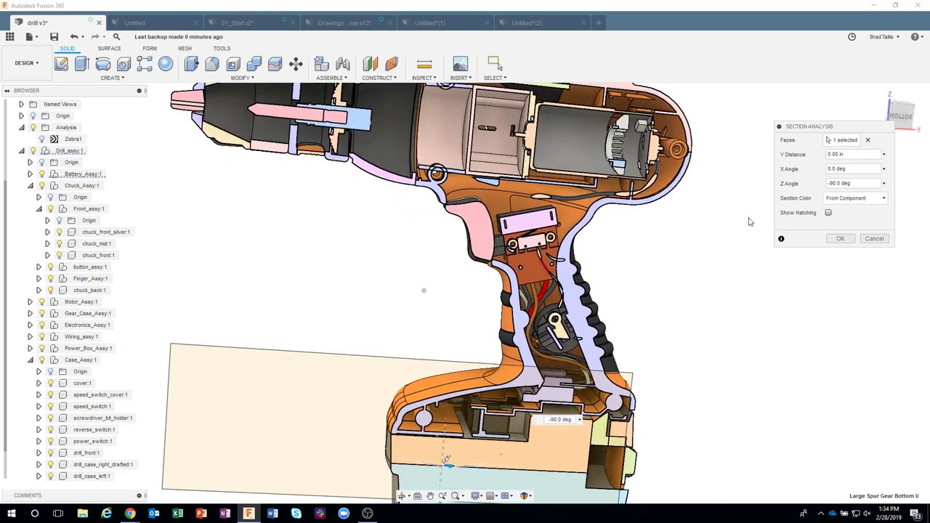
scroll(812, 223, down, 5)
click(828, 212)
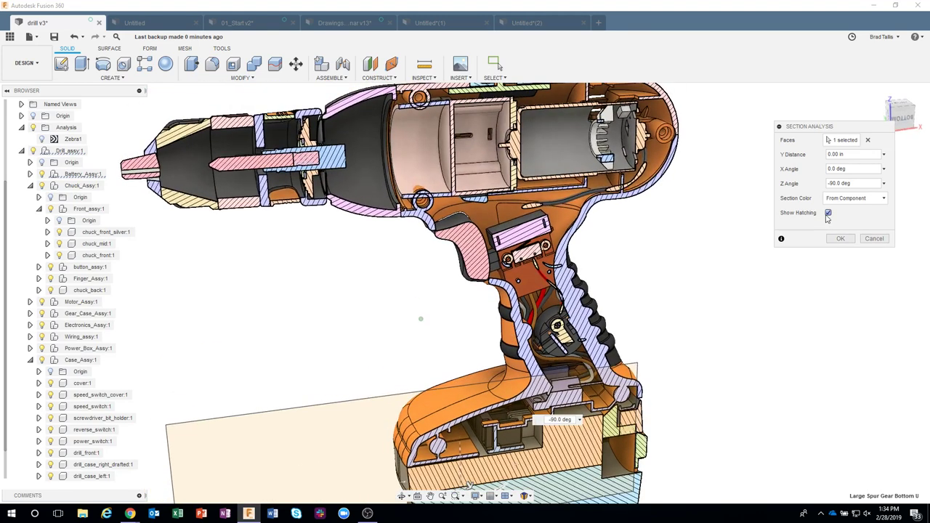
shift+middle_drag(608, 237, 557, 225)
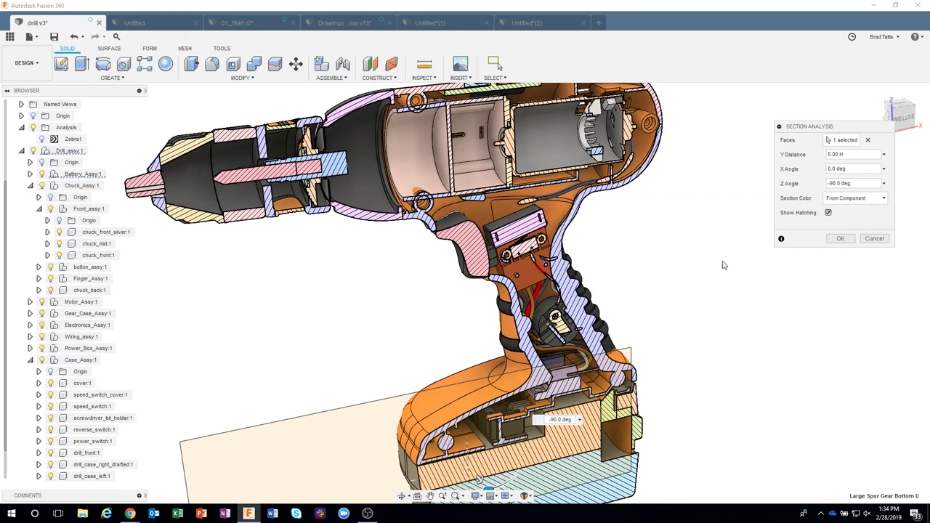
click(873, 239)
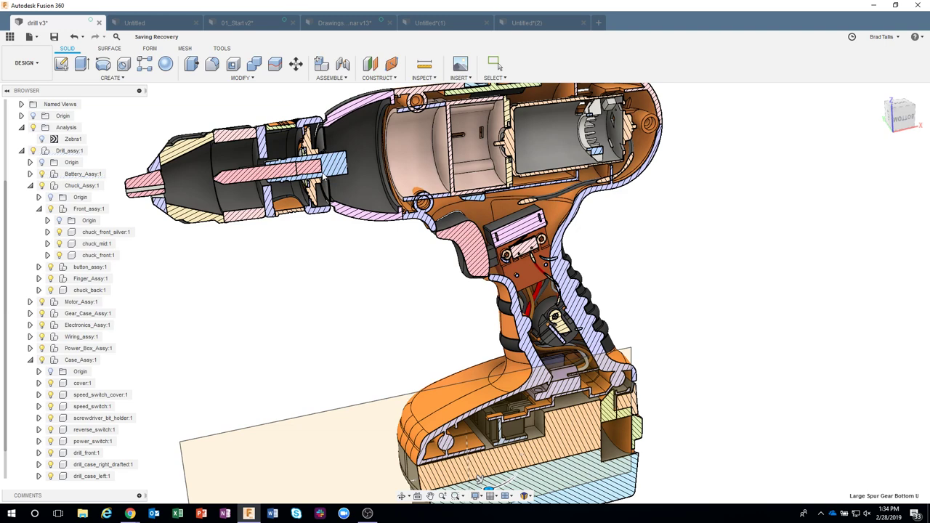
Create a center of mass for the right case half, drill_case_right_drafted, and inspect its marker beside the handle.
click(423, 77)
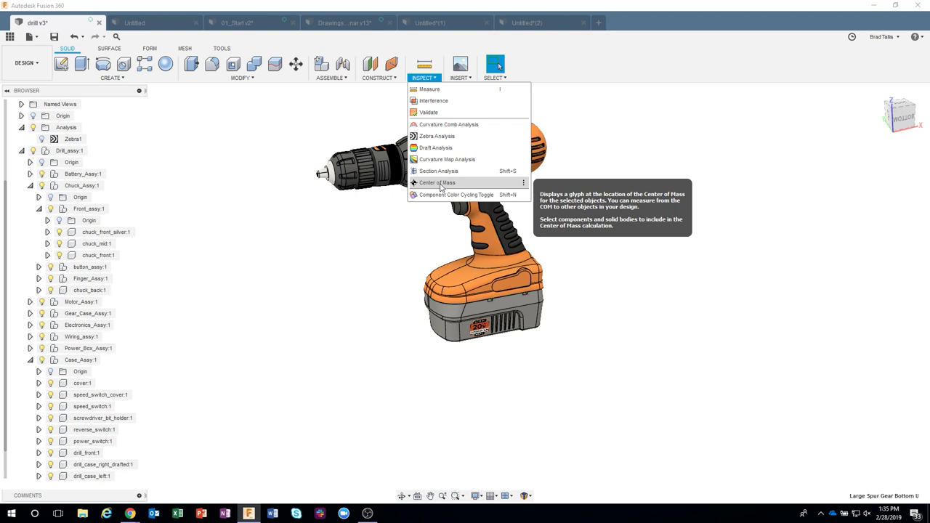
click(437, 182)
scroll(602, 222, up, 6)
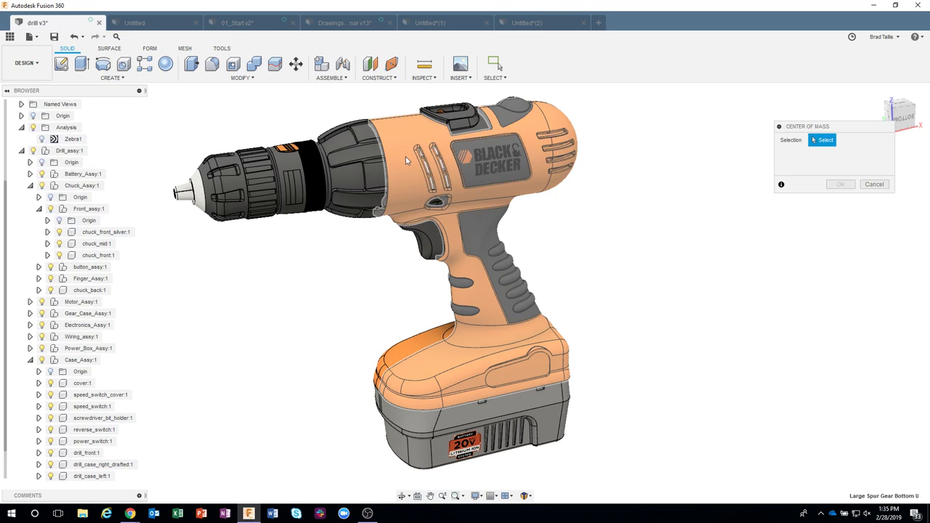
click(406, 158)
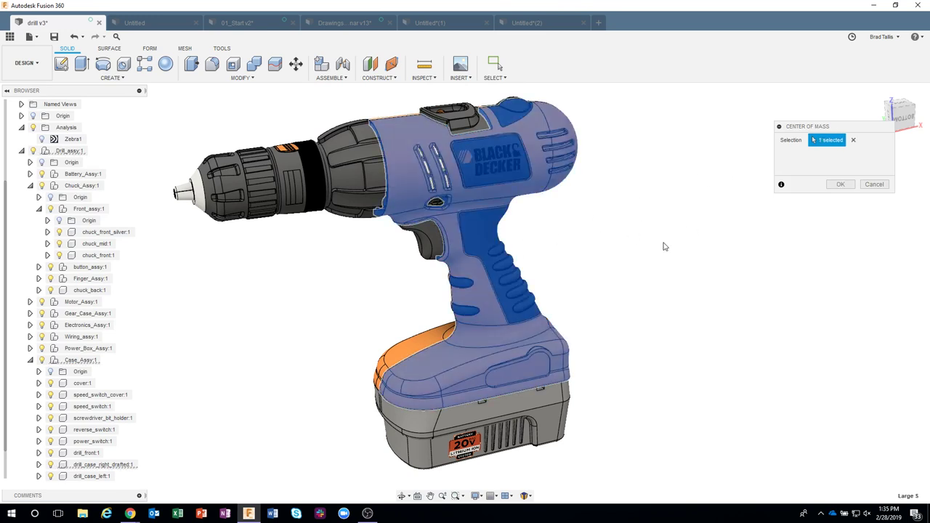
click(841, 185)
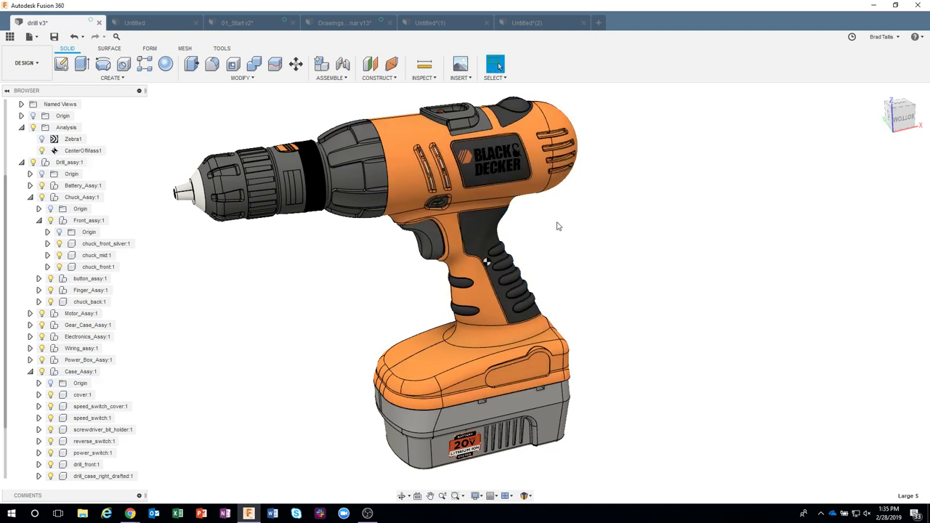
shift+middle_drag(552, 243, 453, 262)
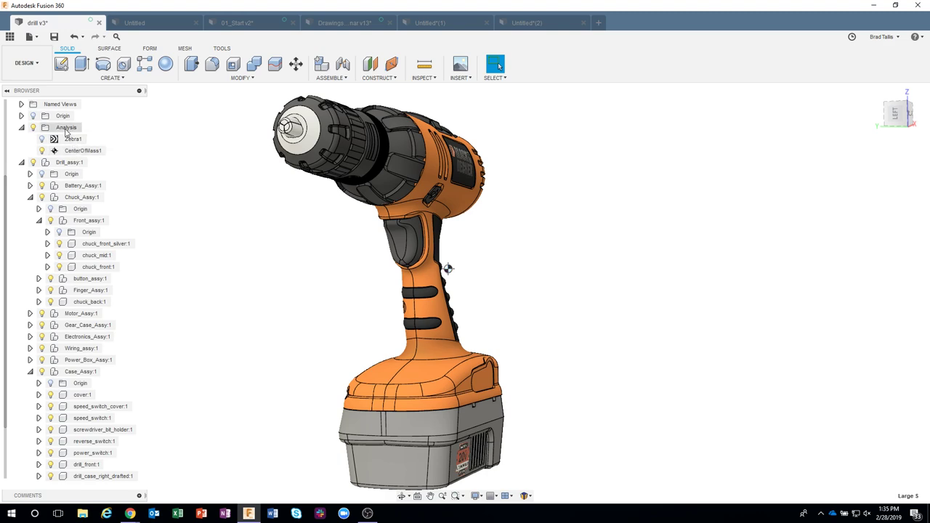
shift+middle_drag(382, 295, 416, 241)
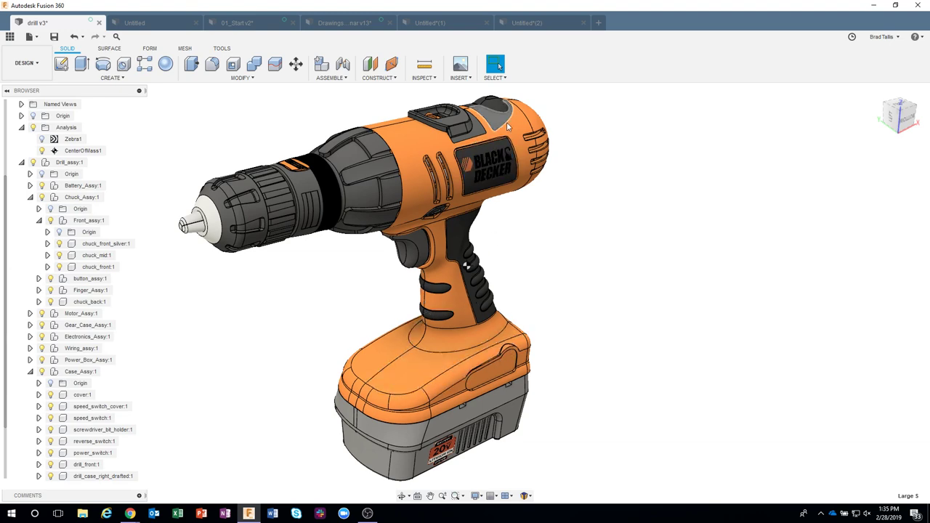
Create a second center of mass for the front part of the chuck and highlight its analysis entry to locate it.
shift+middle_drag(475, 163, 447, 151)
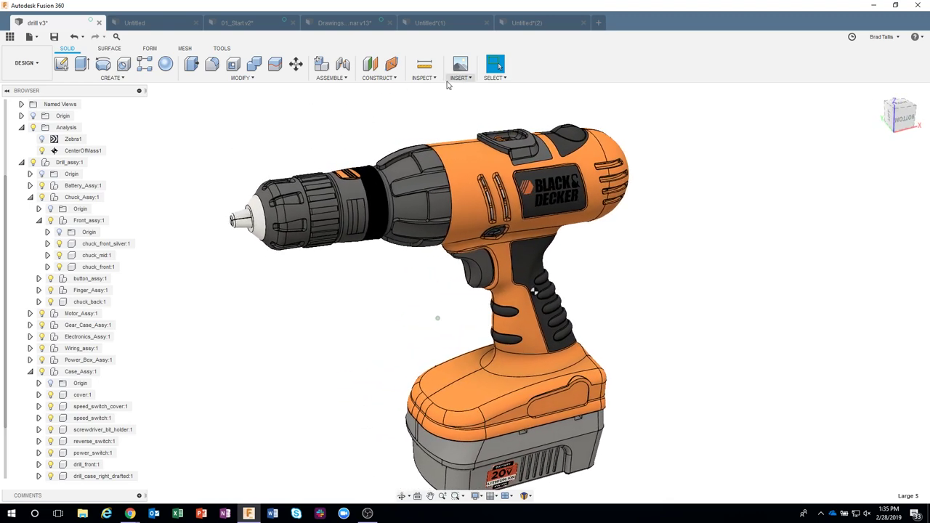
click(423, 77)
click(437, 183)
click(284, 197)
click(840, 183)
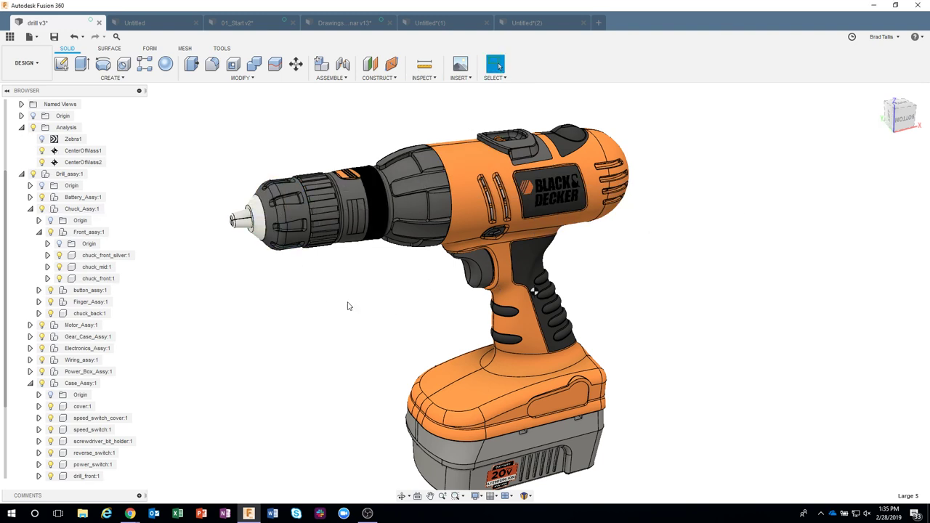
scroll(186, 180, up, 5)
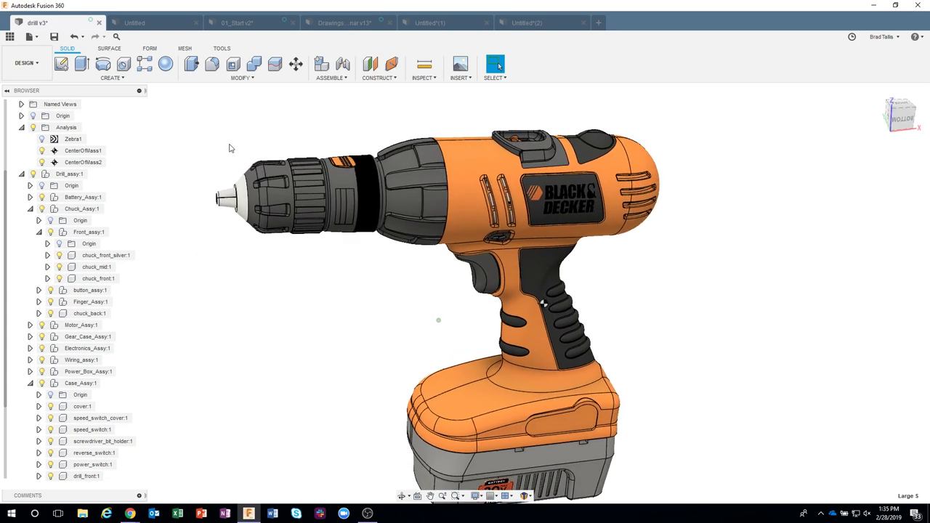
click(85, 162)
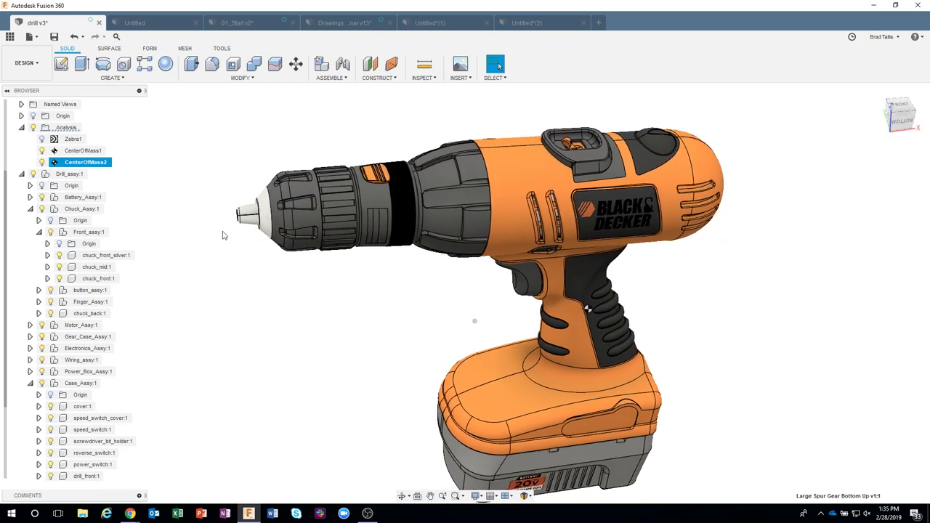
click(222, 231)
Measure the distance from a vertex at the chuck's tip to the case half's center of mass.
click(424, 67)
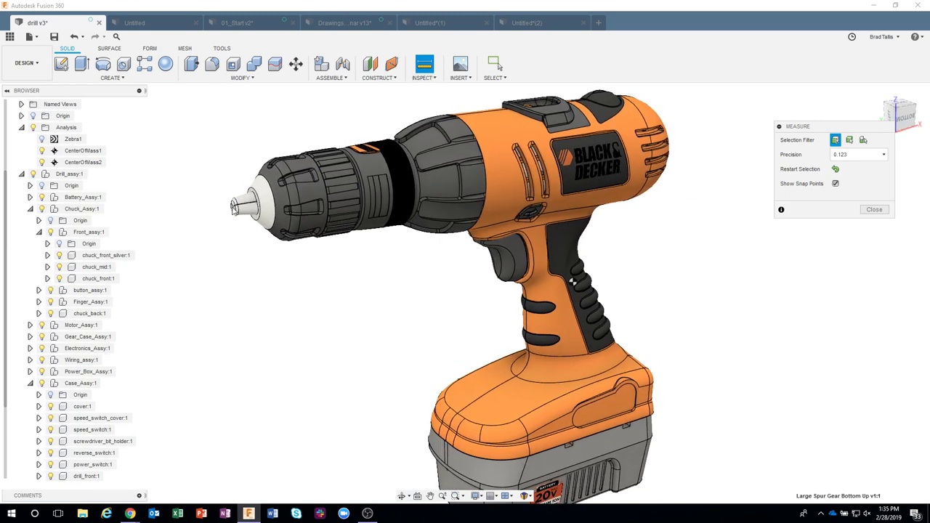
click(234, 208)
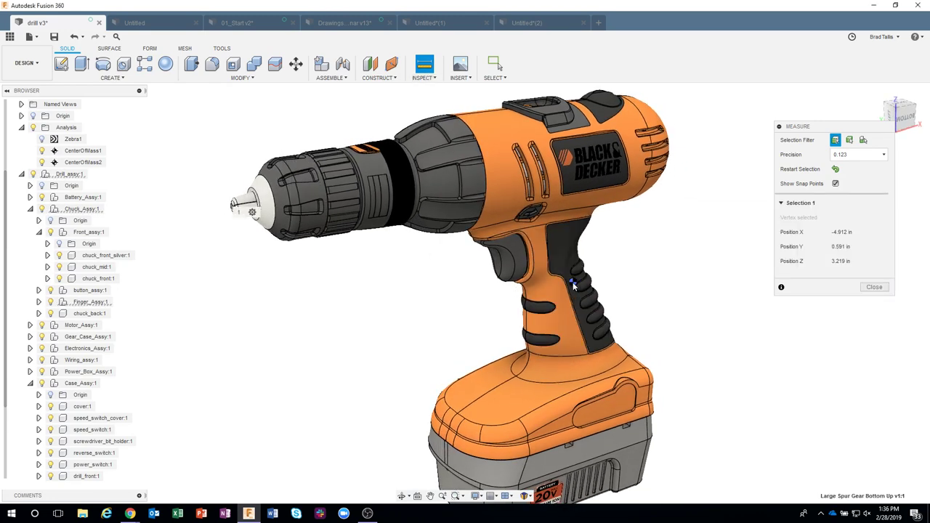
click(573, 285)
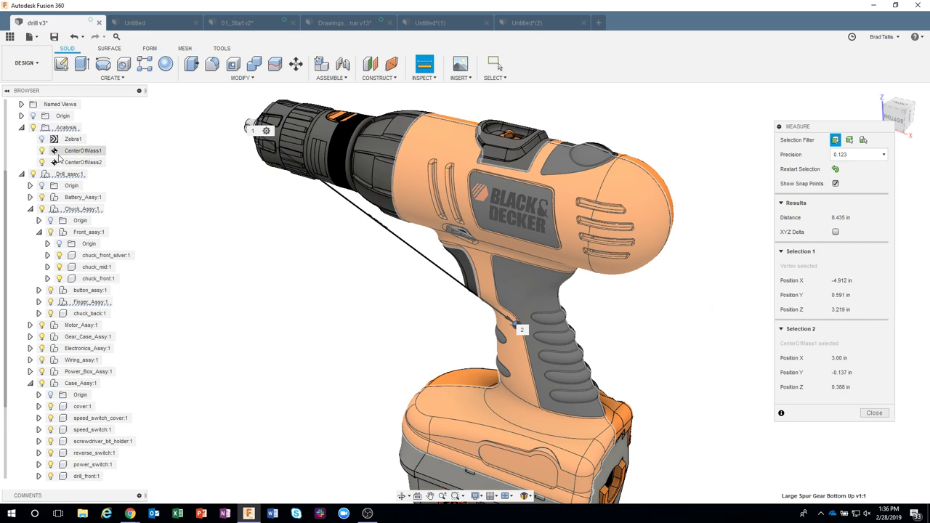
click(873, 414)
shift+middle_drag(675, 311, 540, 283)
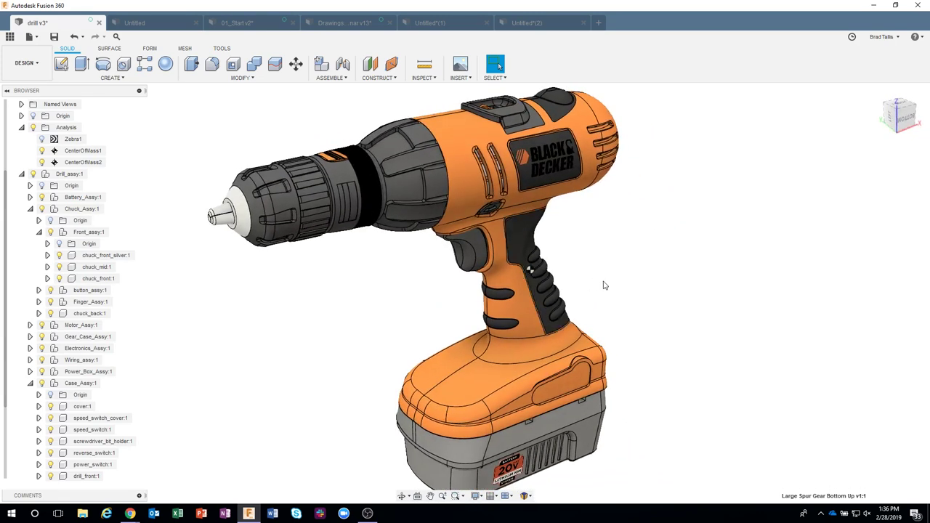
Turn on component color cycling for the drill assembly and inspect its color-coded parts from several angles.
shift+middle_drag(603, 286, 528, 201)
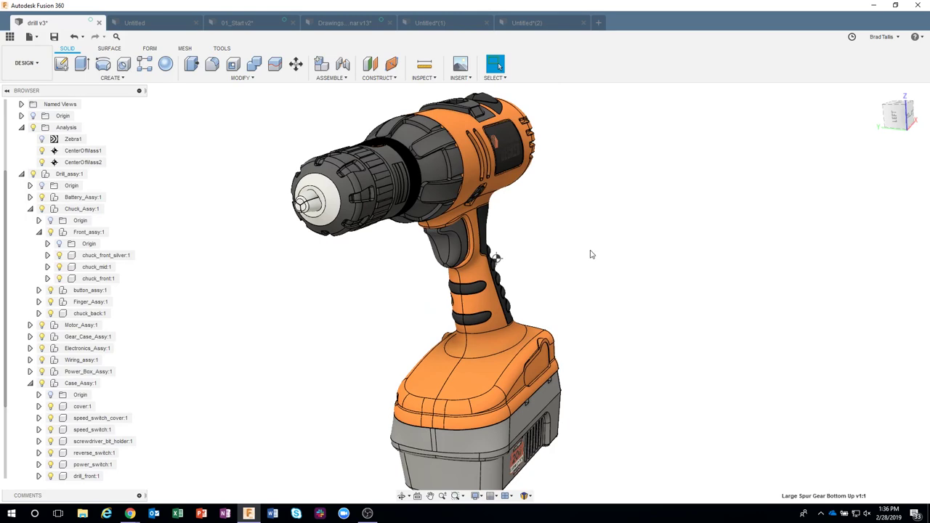
shift+middle_drag(592, 255, 429, 87)
click(427, 80)
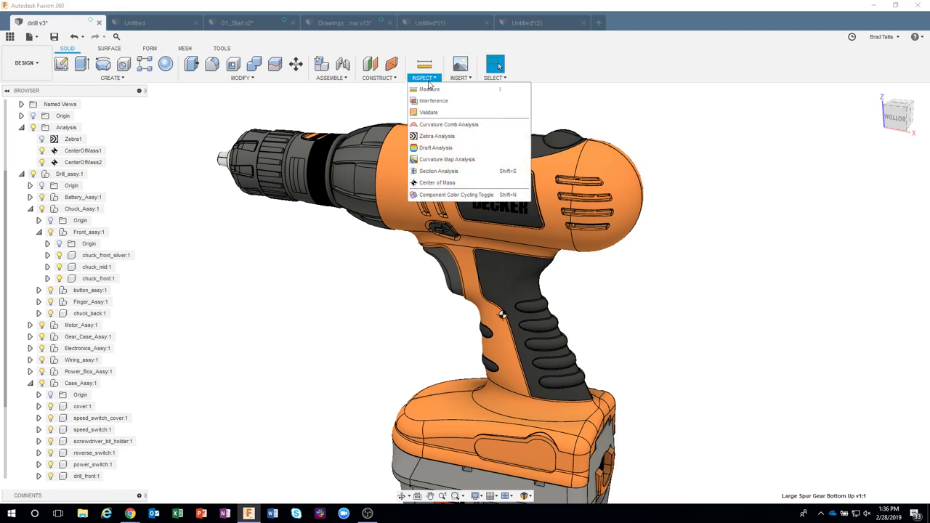
click(439, 195)
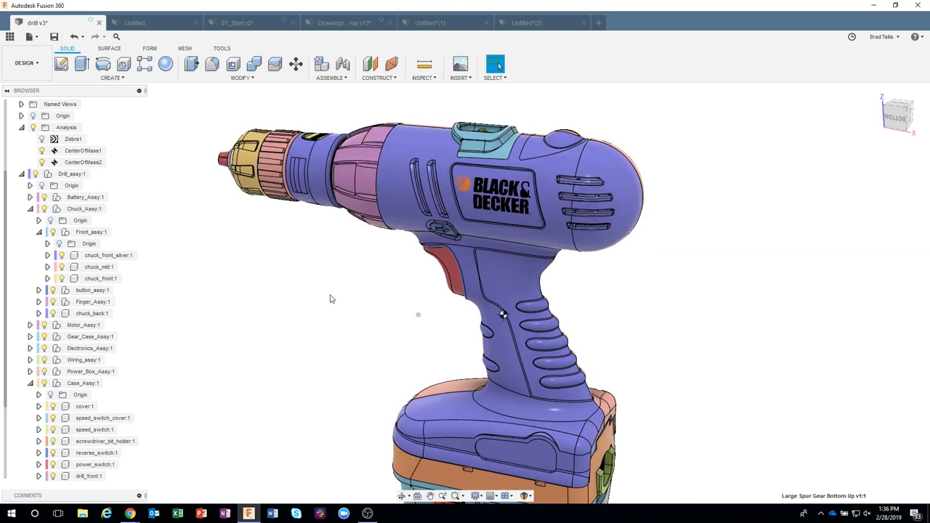
shift+middle_drag(330, 299, 399, 199)
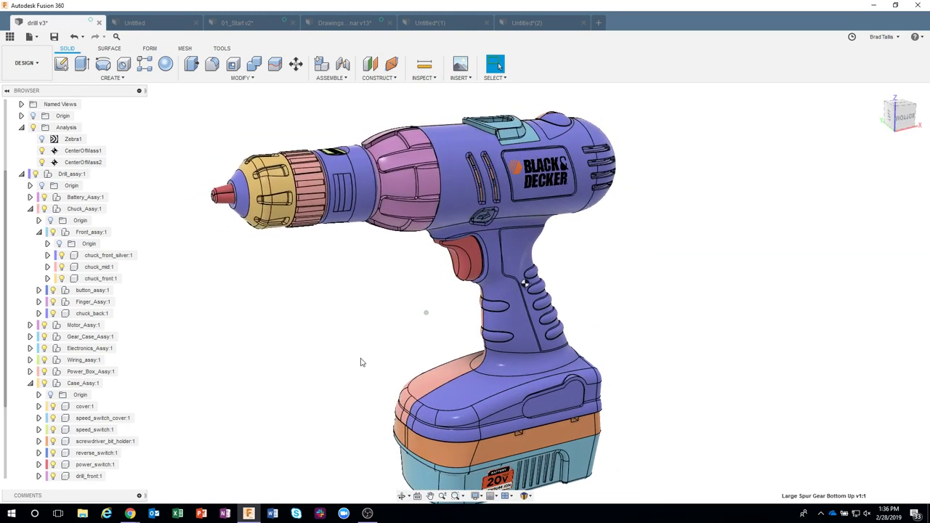
shift+middle_drag(304, 429, 267, 377)
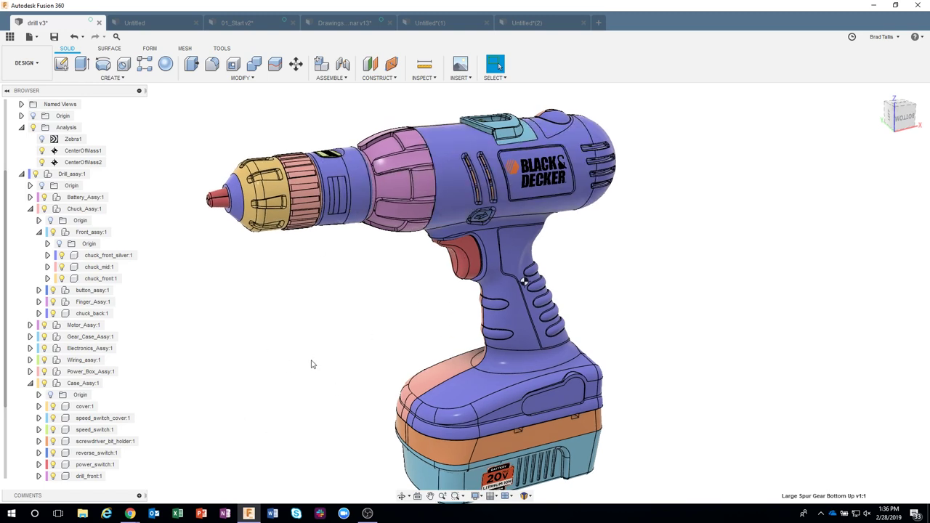
Switch to the Untitled(2) design, finish its form and hide the Zebra1 analysis on the body.
click(523, 26)
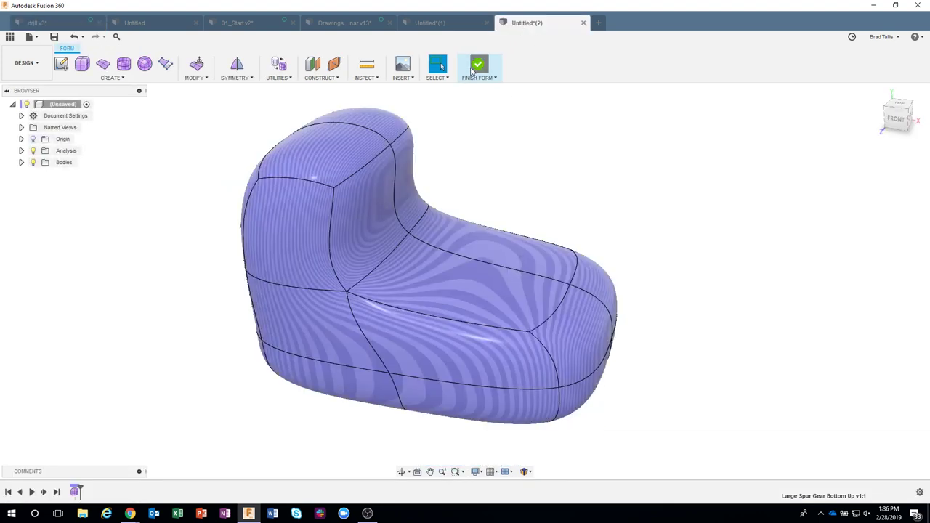
click(475, 67)
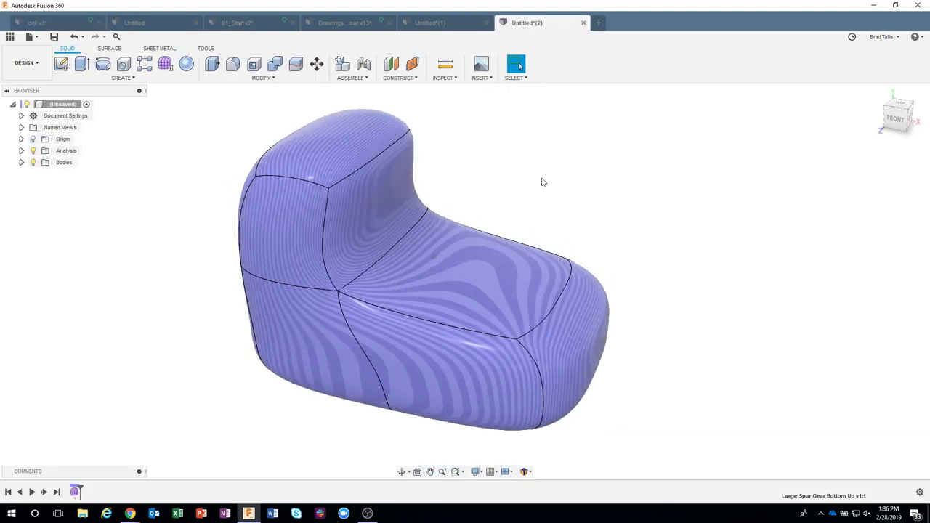
click(21, 151)
click(41, 161)
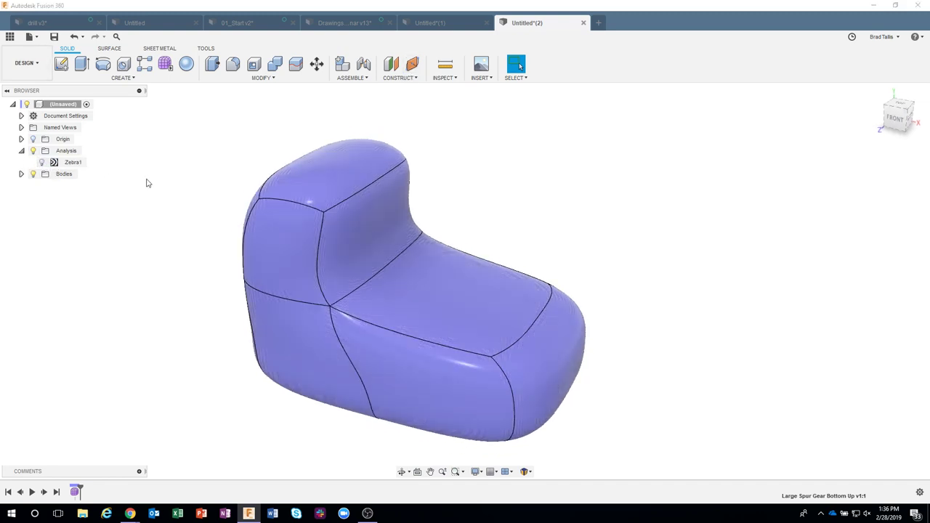
Create a sphere of about 66.57 mm diameter as a new body above the form body's low end.
click(186, 64)
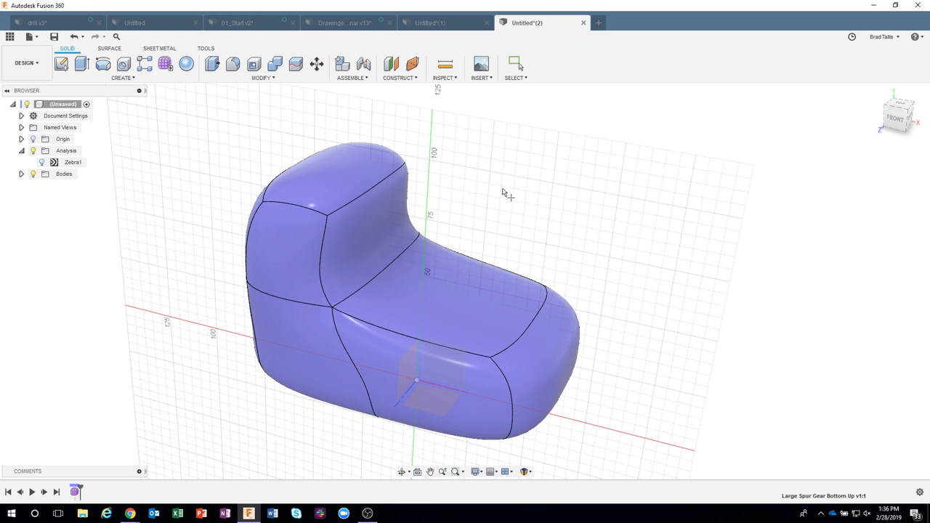
click(580, 180)
click(601, 176)
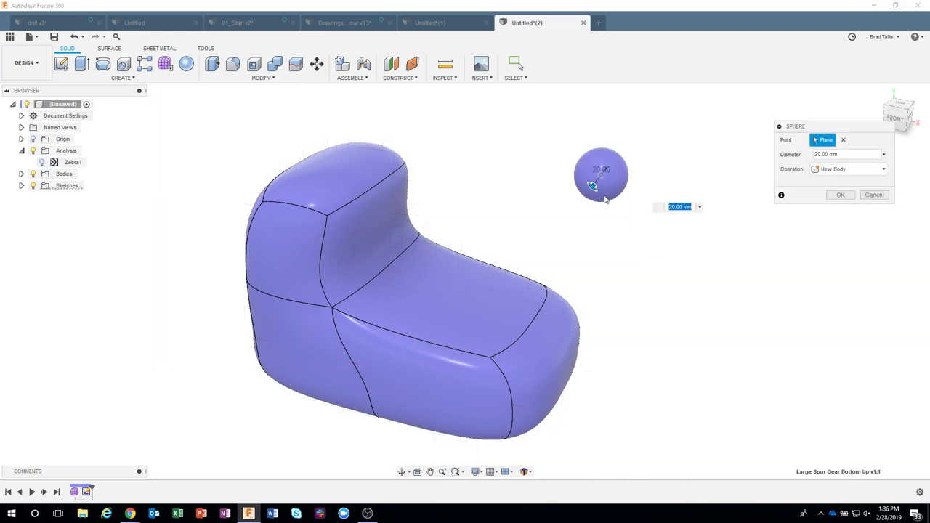
drag(591, 183, 576, 207)
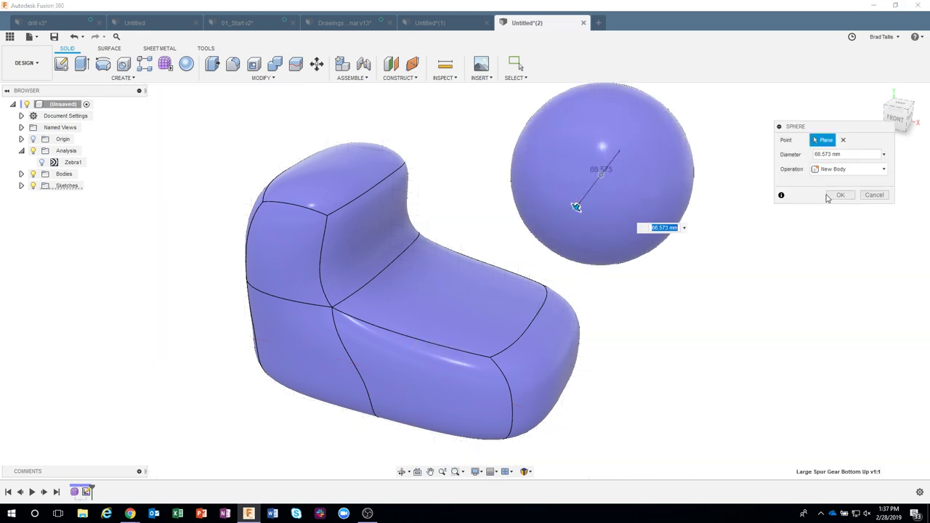
click(840, 195)
Add a second sphere of 20 mm diameter as a new body below the large sphere.
shift+middle_drag(748, 297, 703, 332)
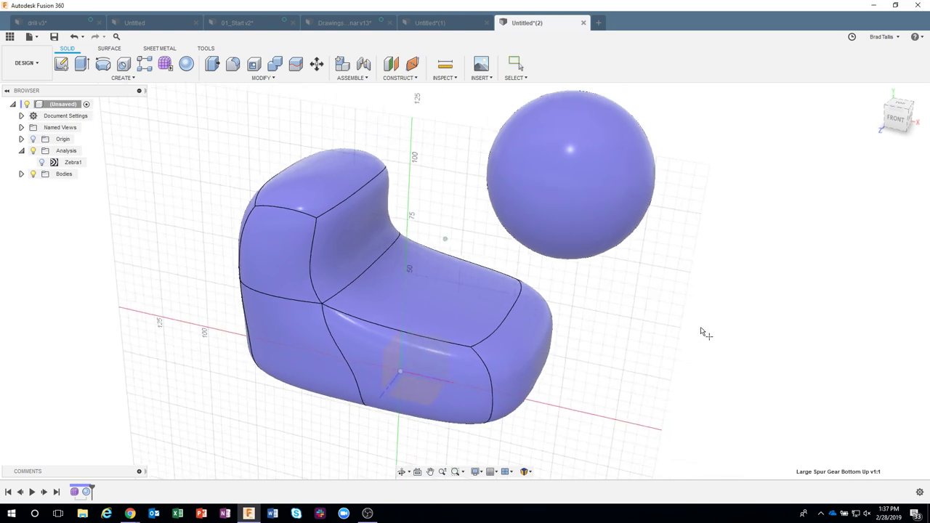
click(678, 334)
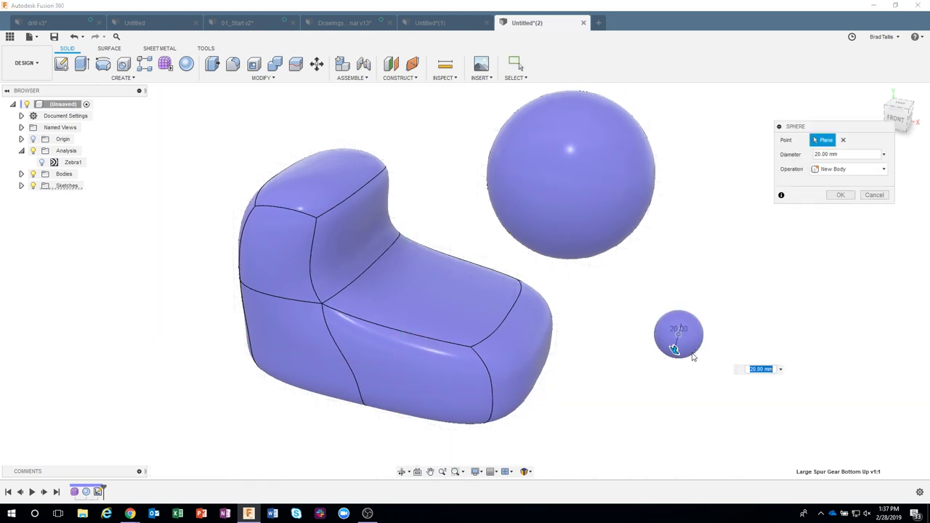
click(840, 194)
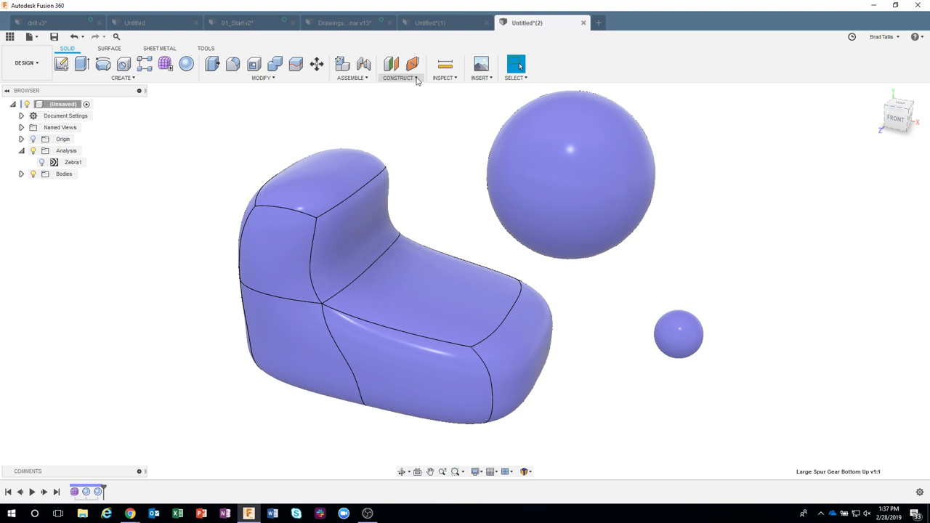
Toggle component color cycling off and back on to compare the bodies' coloring.
click(444, 78)
click(470, 183)
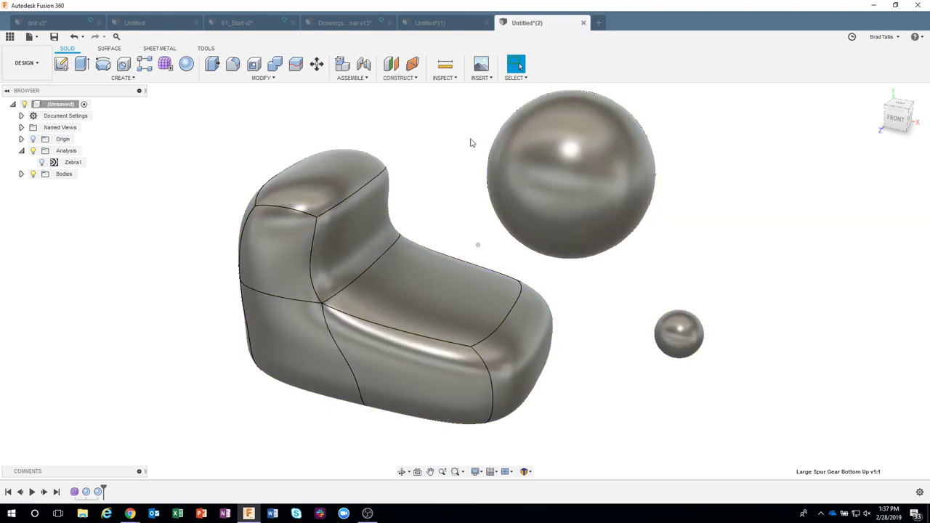
click(443, 78)
click(456, 183)
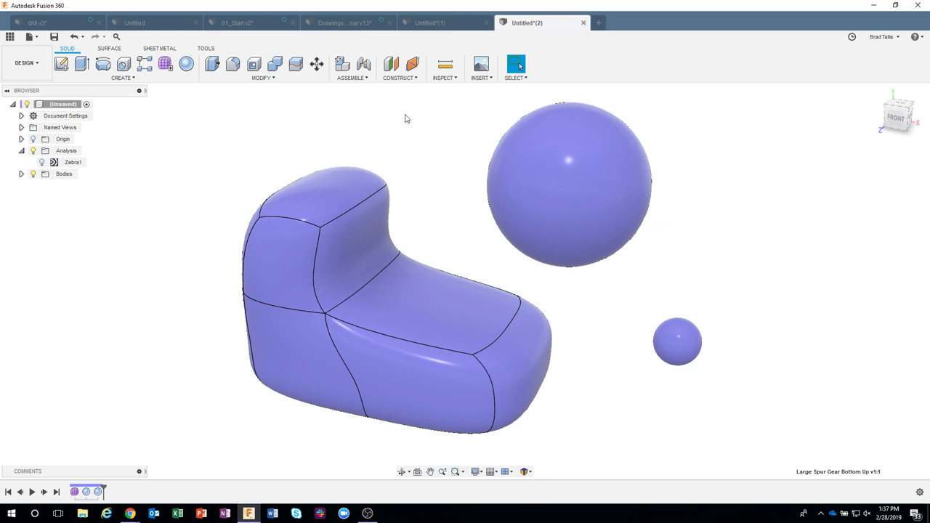
Undo the creation of both spheres.
click(74, 36)
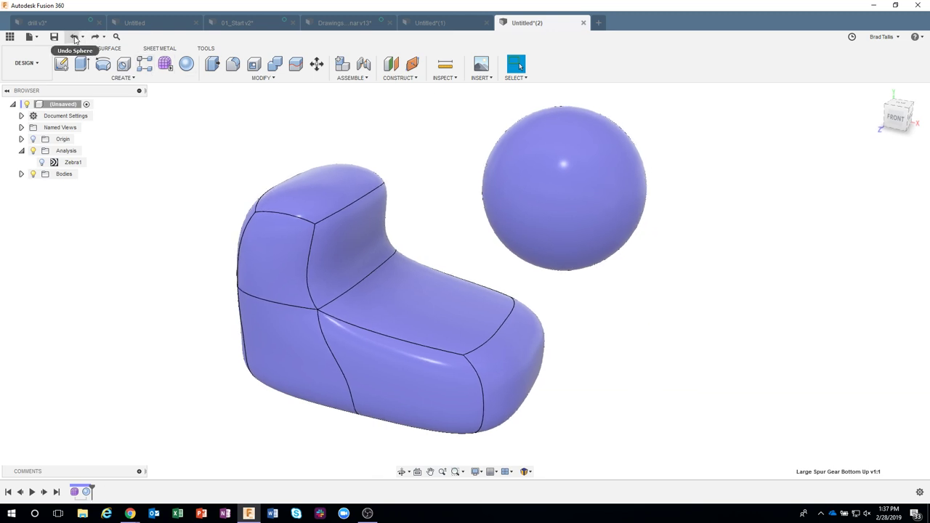
click(74, 36)
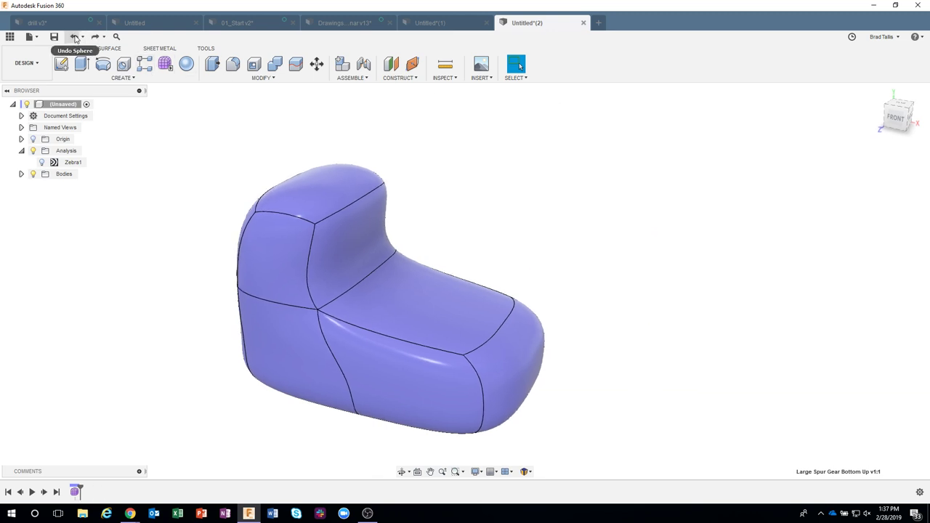
Create an empty, activated component named sphere under the top-level design.
click(342, 64)
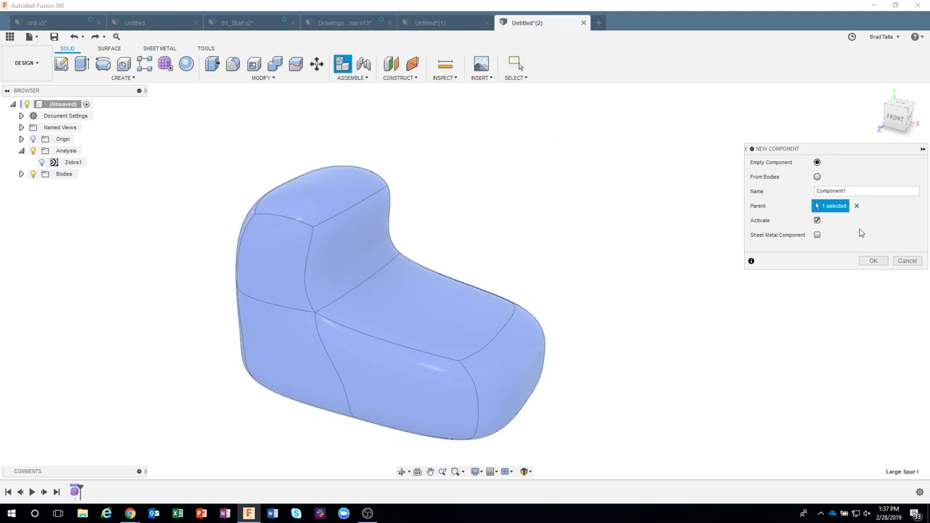
double_click(861, 192)
text(sphere)
key(Return)
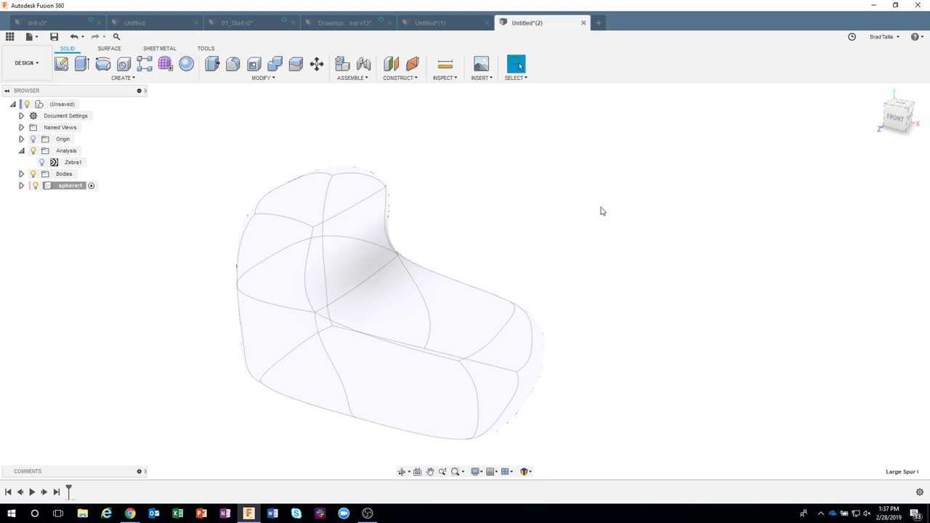
Create a large sphere as a new body in the sphere component, placed beside the form body on the front plane.
click(186, 64)
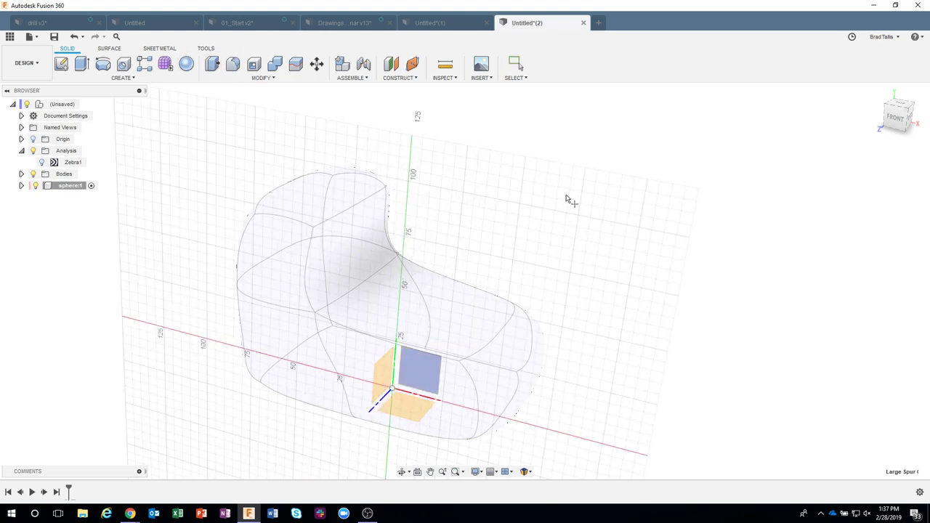
click(566, 197)
click(578, 199)
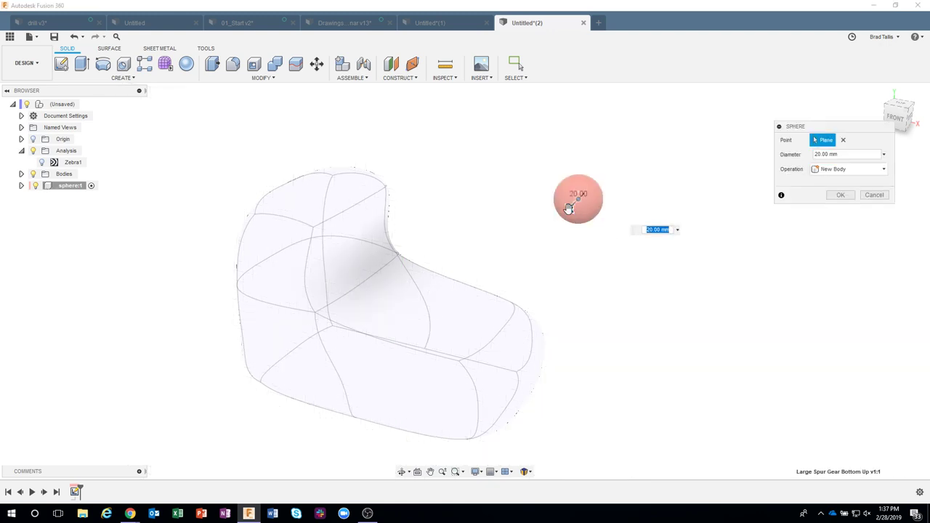
drag(569, 208, 551, 223)
click(840, 195)
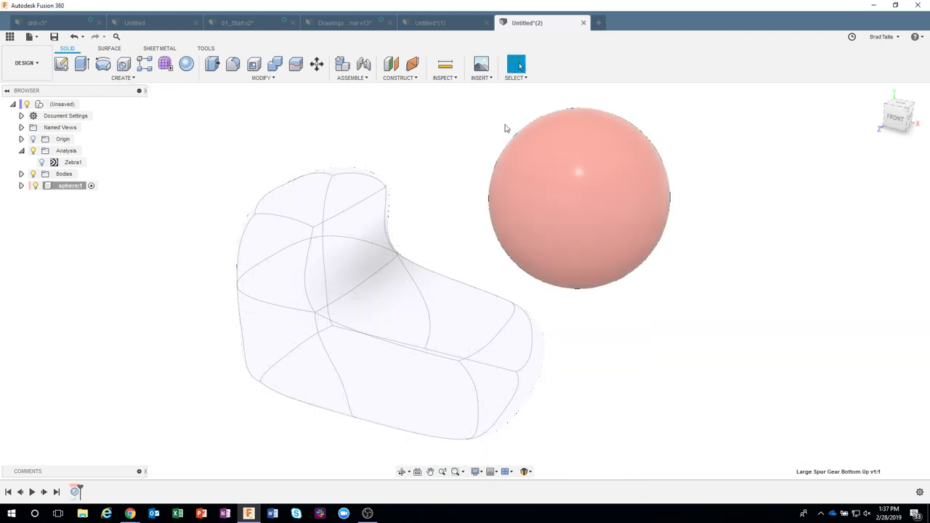
Create an empty, activated component named cyl inside the sphere component.
click(342, 64)
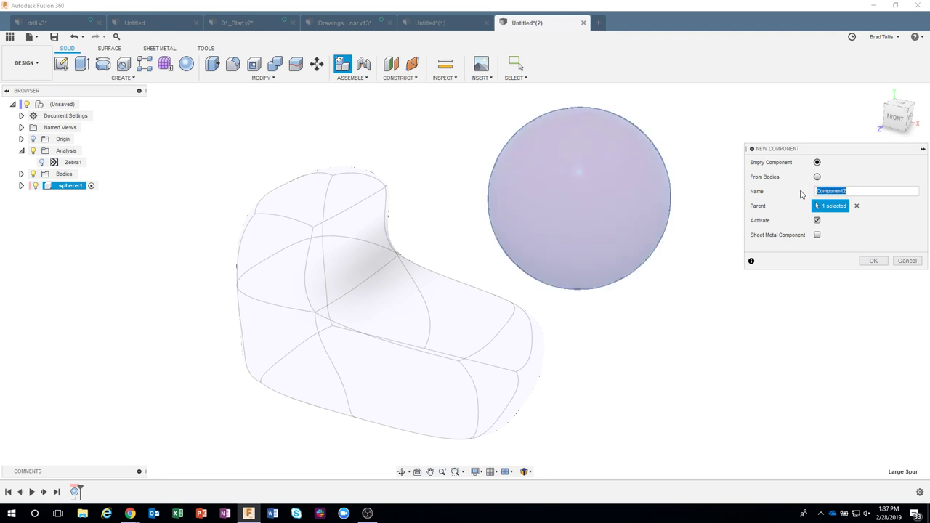
text(cyl)
key(Return)
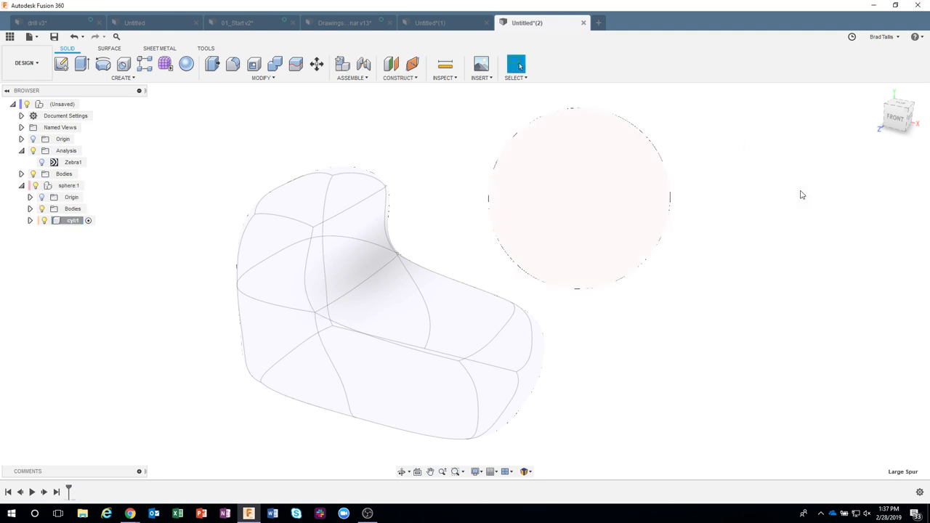
Create a cylinder about 64.57 mm in diameter and 55.37 mm high as a new body on the horizontal origin plane, beside the form body.
click(122, 78)
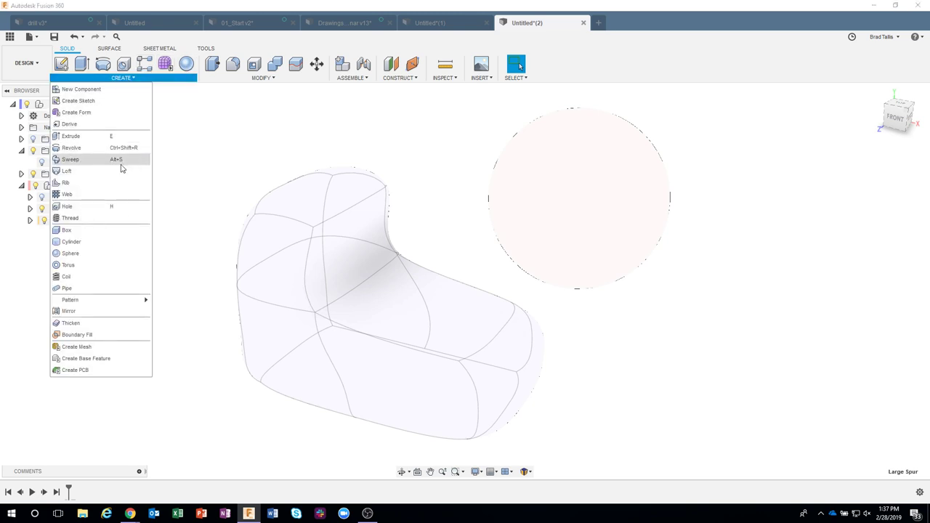
click(86, 241)
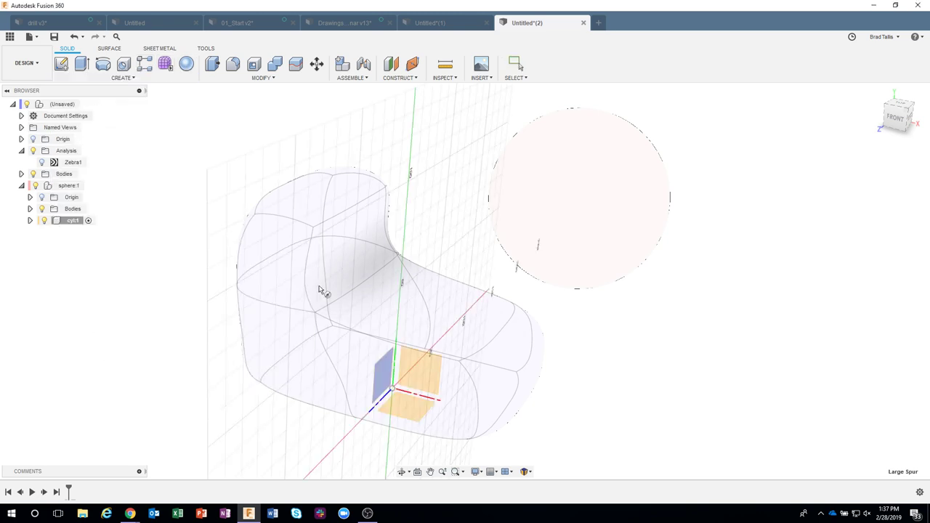
click(412, 403)
click(726, 401)
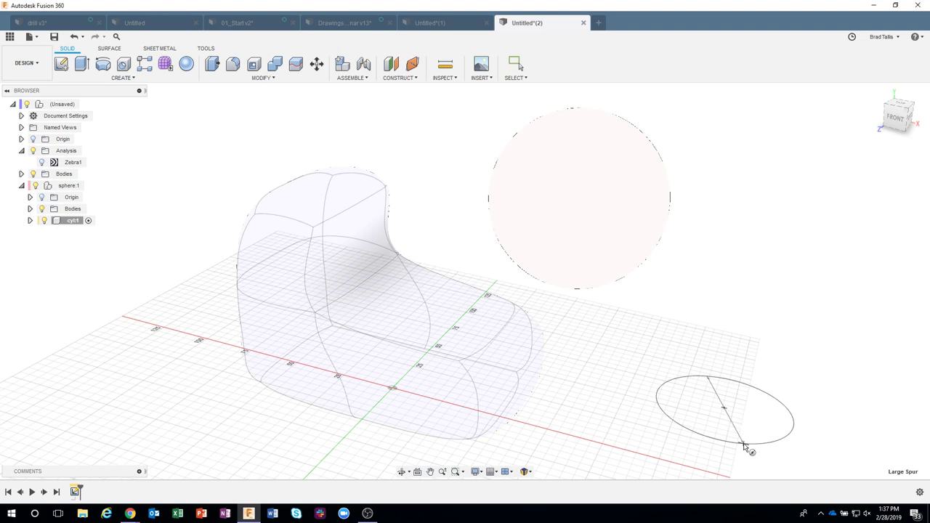
click(755, 440)
drag(726, 393, 748, 295)
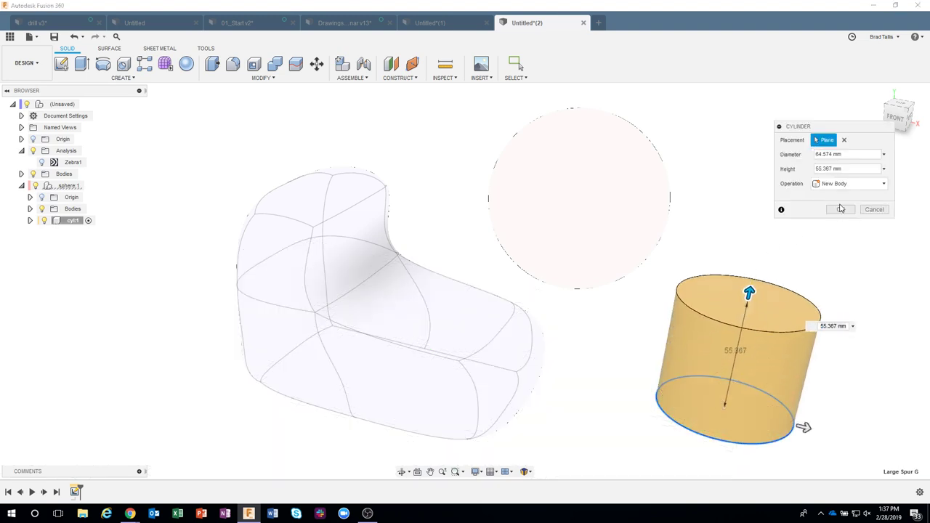
click(832, 210)
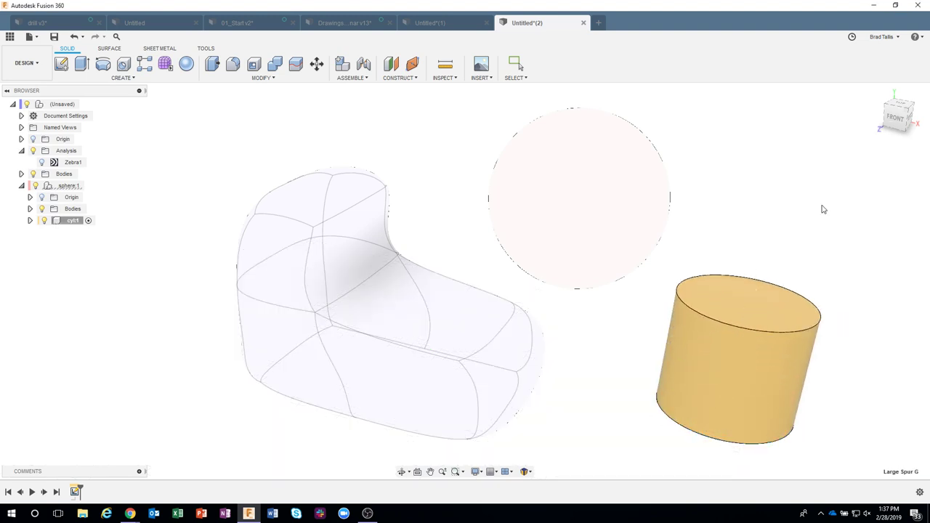
Activate the top-level component and examine the color assigned to each component in the model and browser.
click(85, 104)
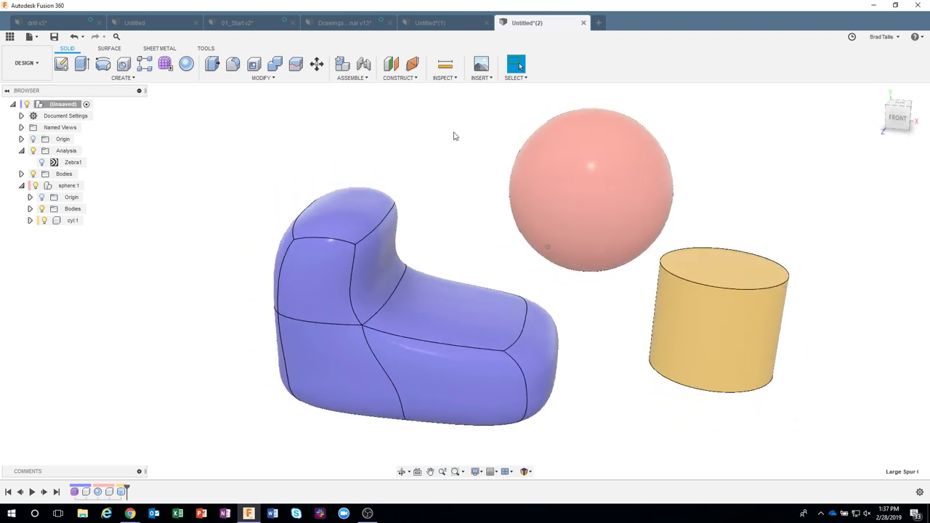
shift+middle_drag(439, 175, 402, 209)
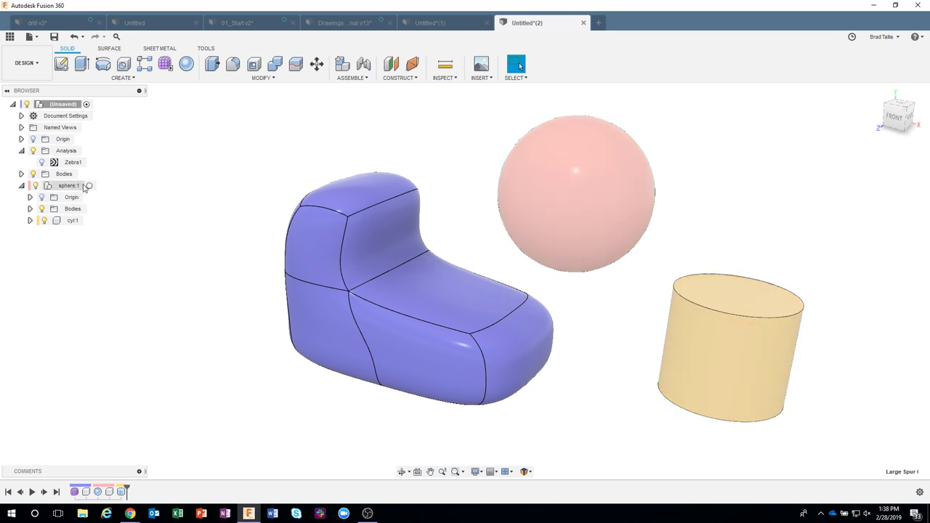
Activate the cyl component and fillet the cylinder's top edge with a radius of about 14.6 mm.
click(88, 221)
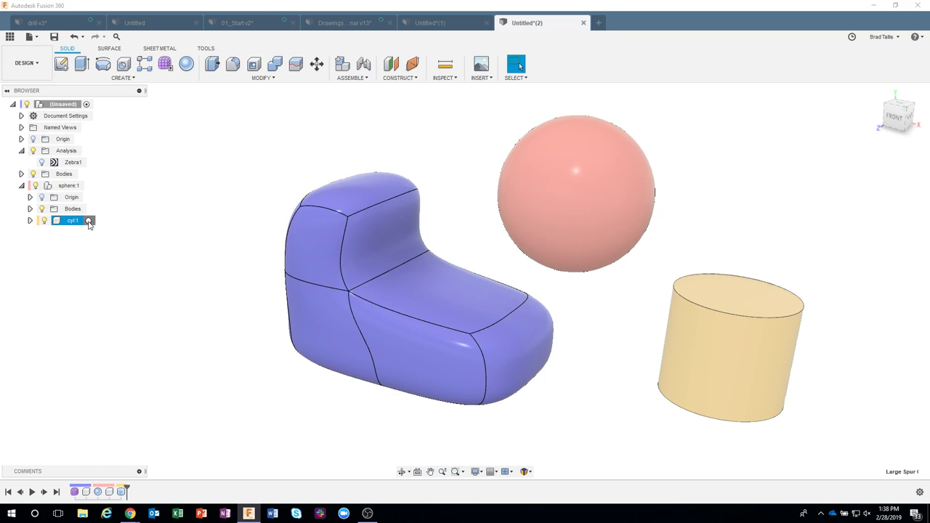
right_click(705, 314)
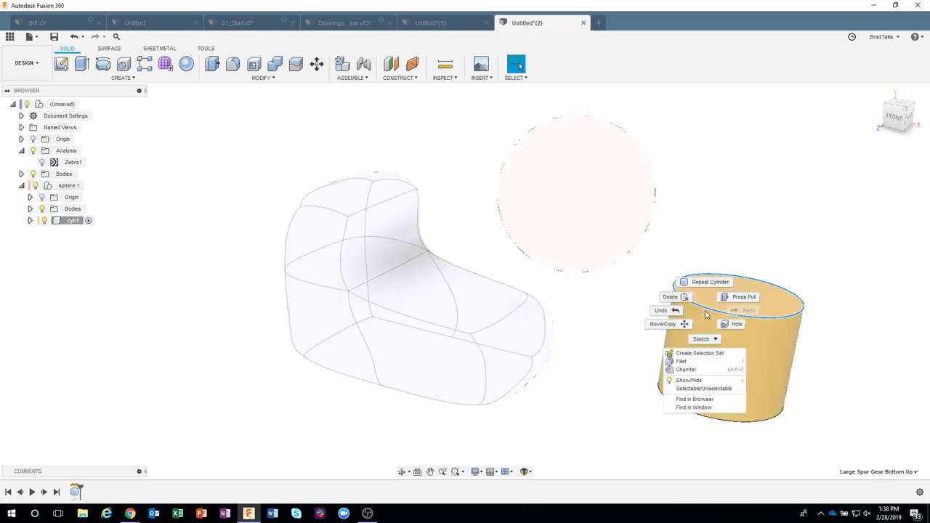
click(687, 362)
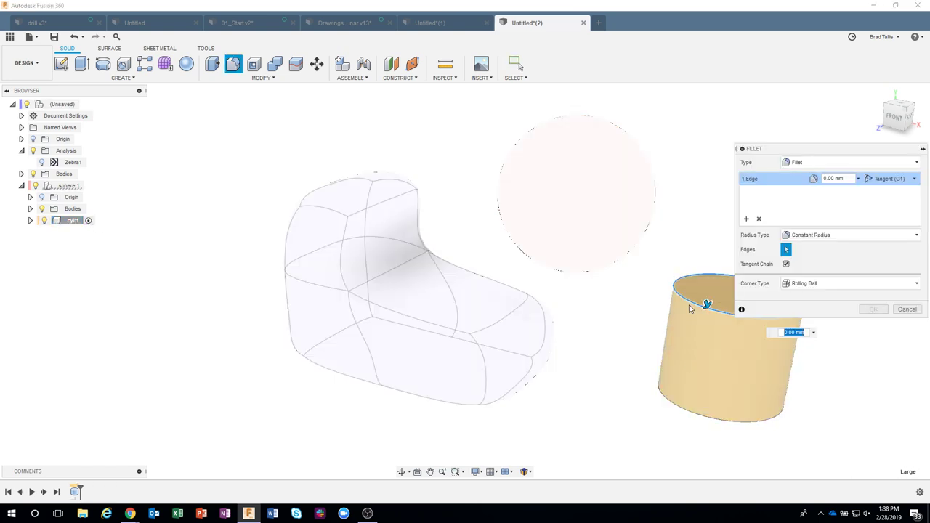
drag(707, 305, 712, 308)
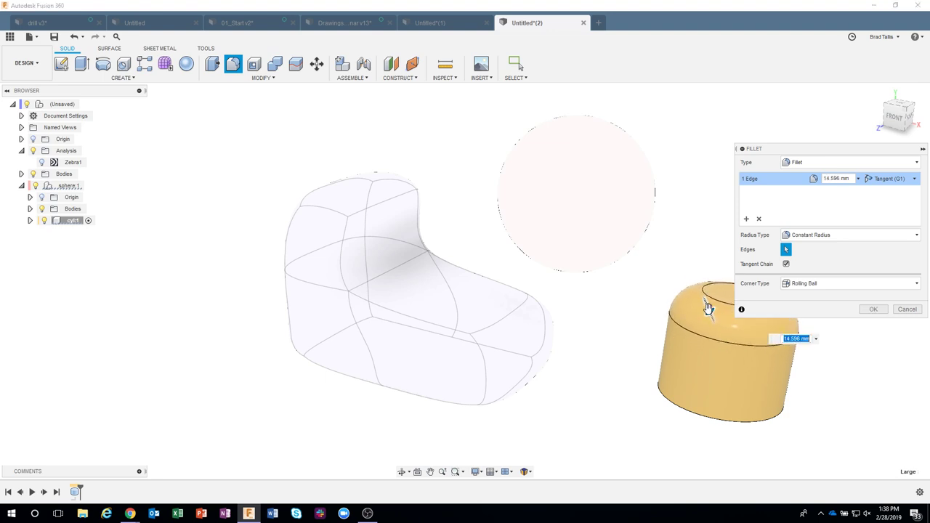
click(873, 309)
Chamfer the cylinder's bottom edge with an equal distance of about 8.47 mm.
right_click(687, 412)
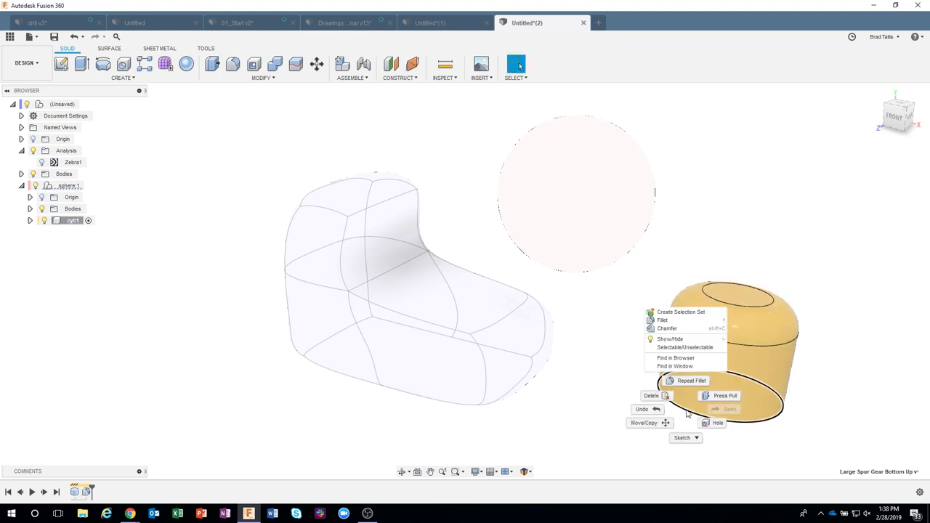
click(667, 328)
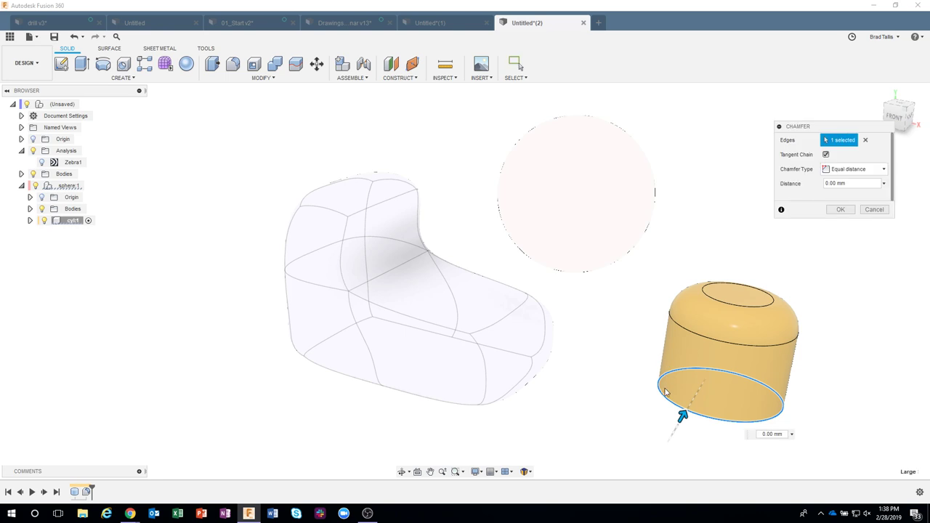
drag(675, 414, 687, 406)
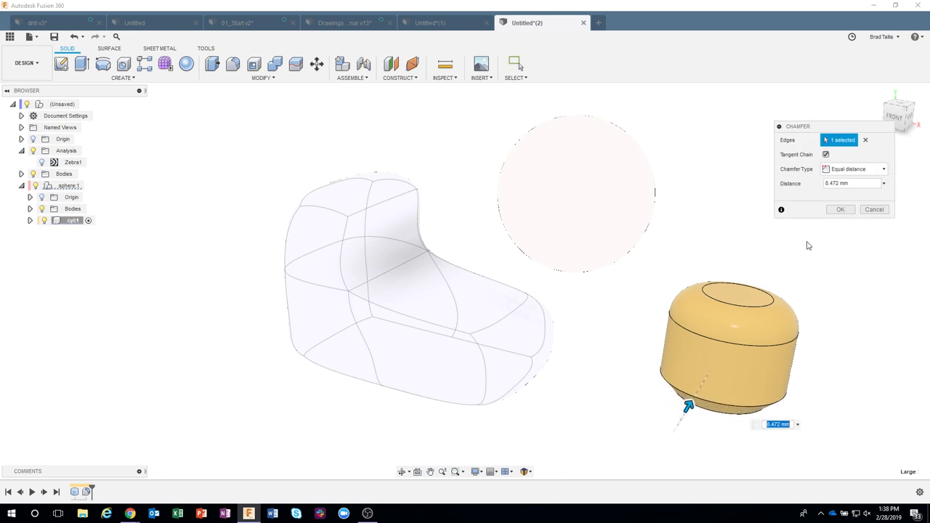
click(838, 210)
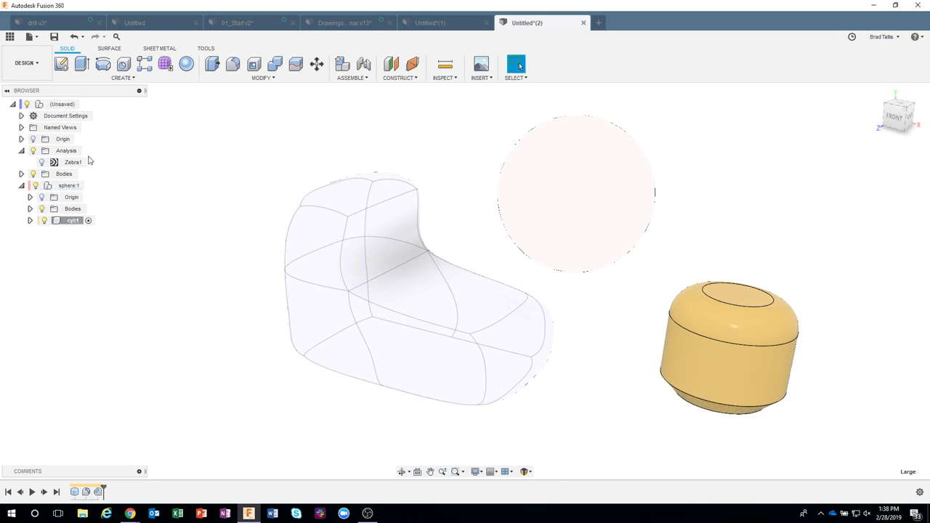
Activate the top-level component and toggle component color cycling off and back on to compare the bodies and timeline features.
click(86, 103)
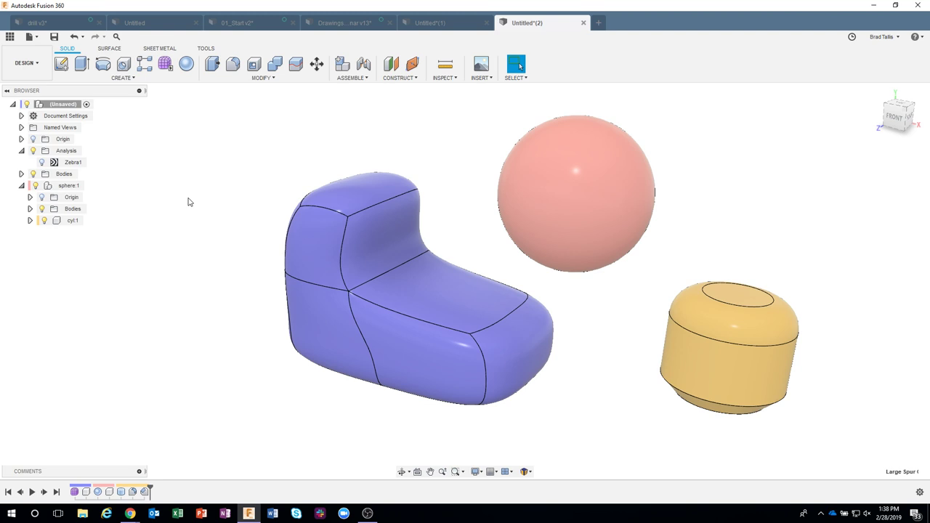
click(444, 77)
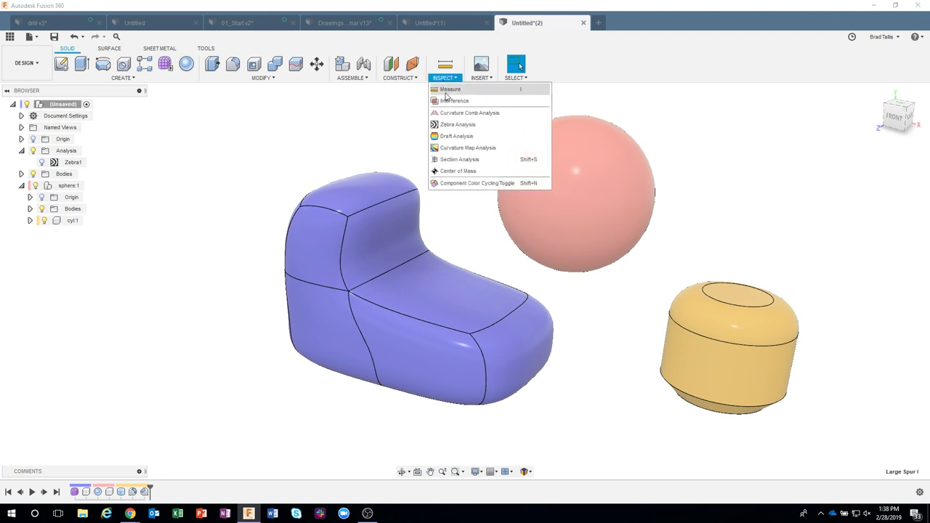
click(459, 183)
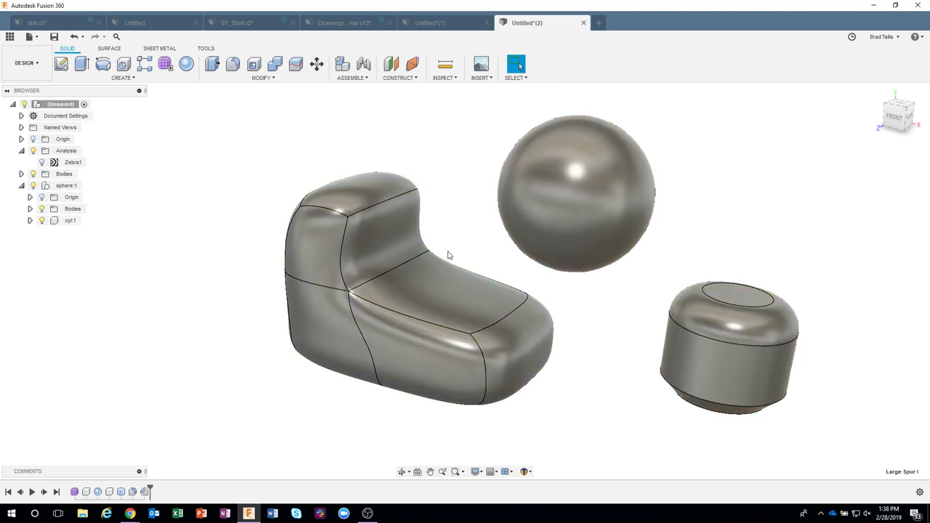
click(444, 77)
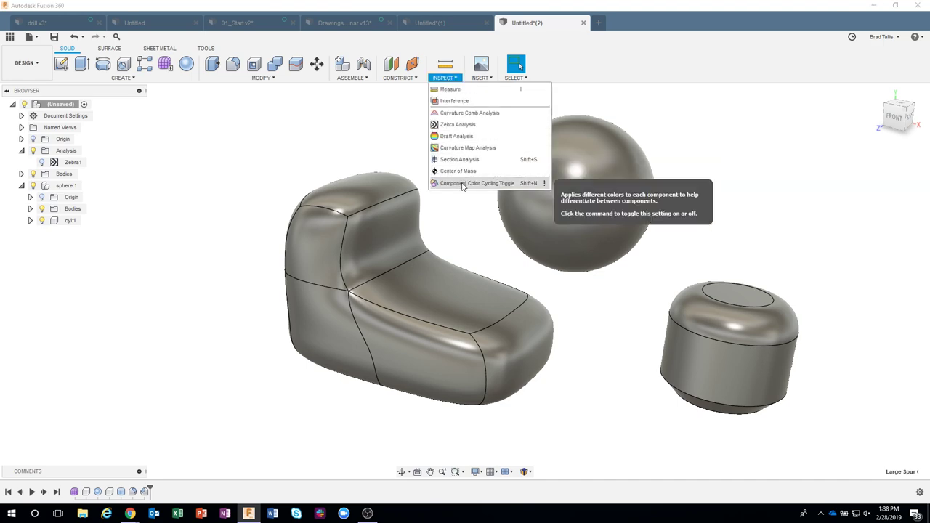
click(457, 183)
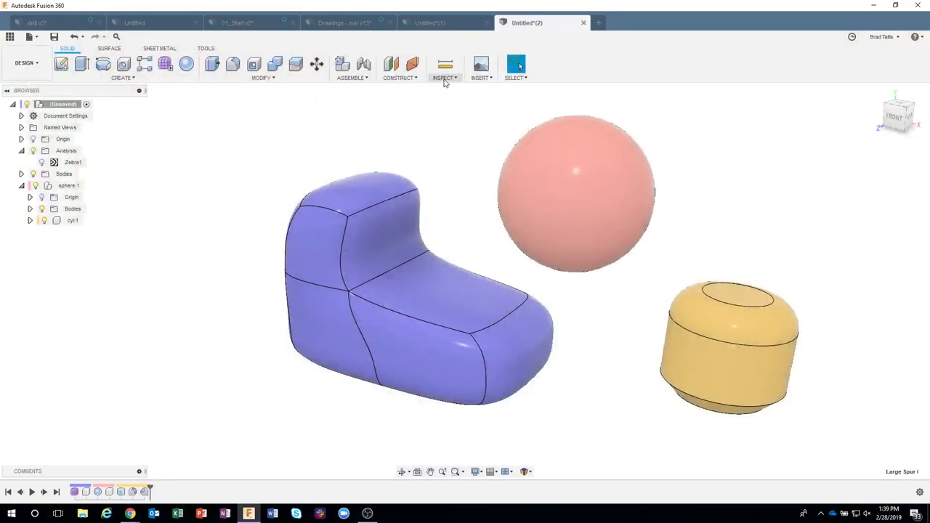
click(444, 78)
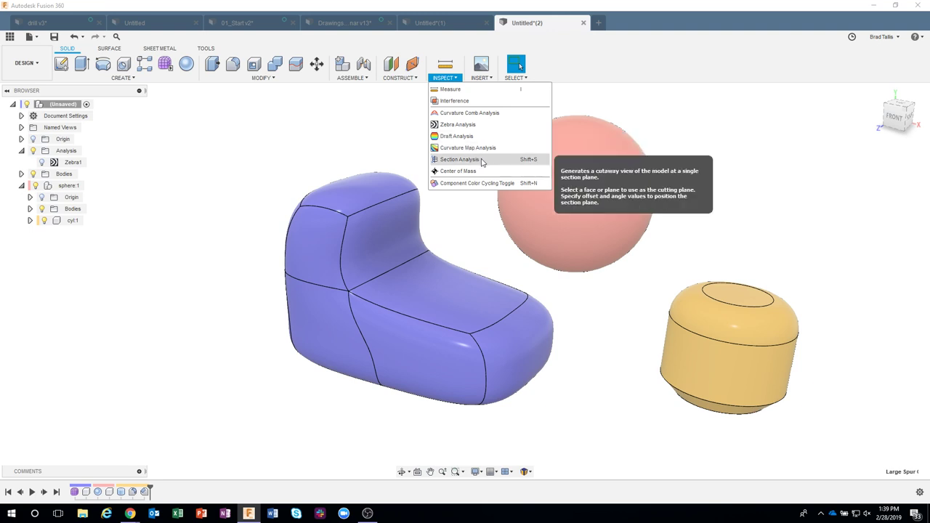
click(470, 227)
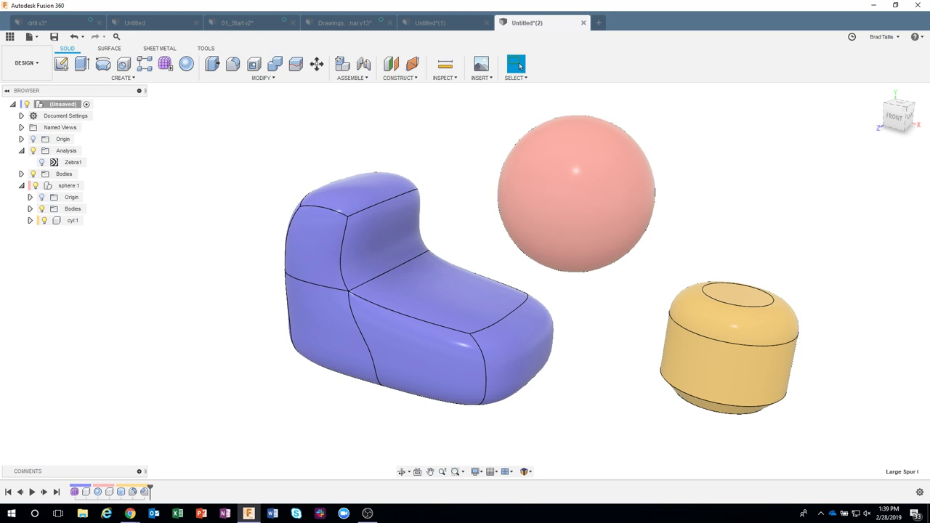
key(alt+Tab)
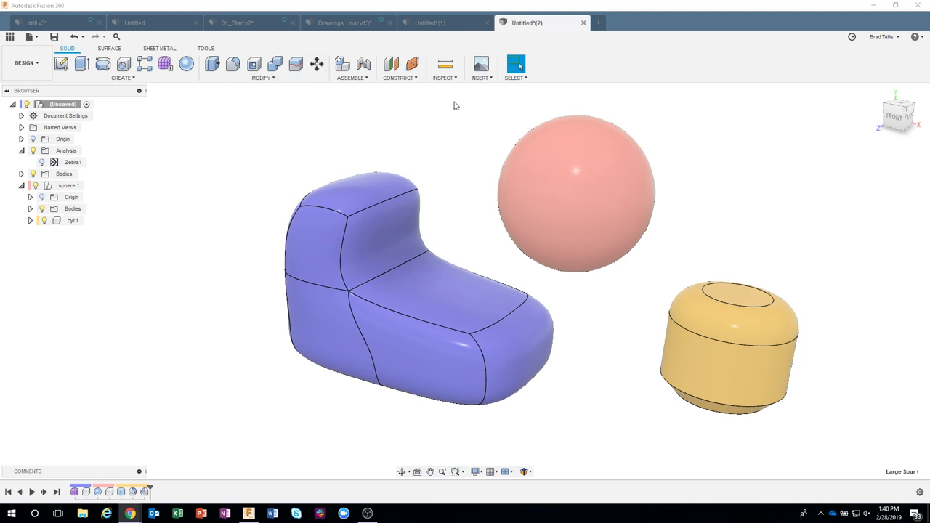
Switch to the drill v3 design and turn off component color cycling, leaving nothing selected.
click(58, 24)
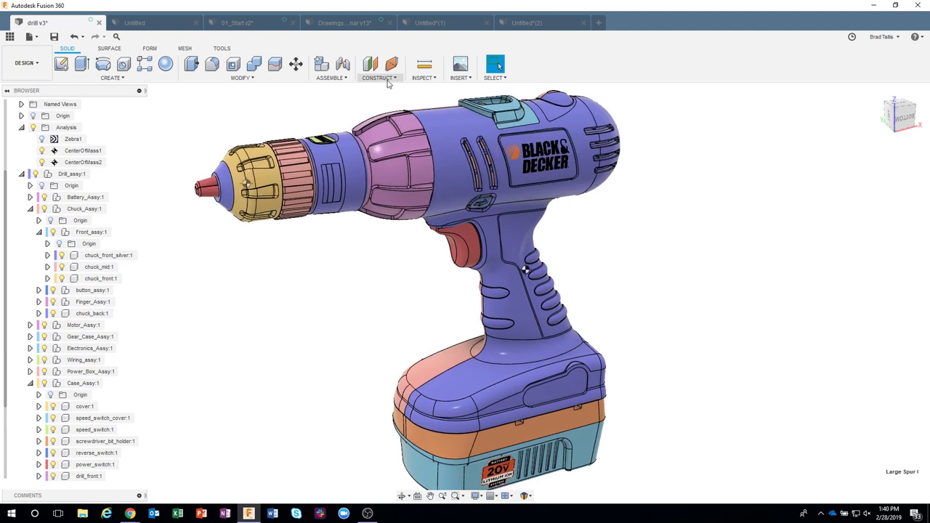
click(387, 78)
click(420, 78)
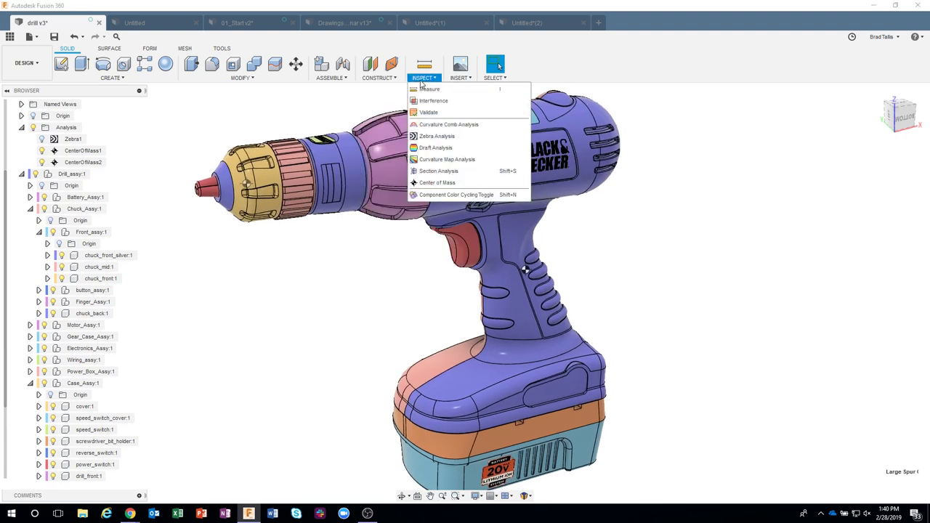
click(456, 194)
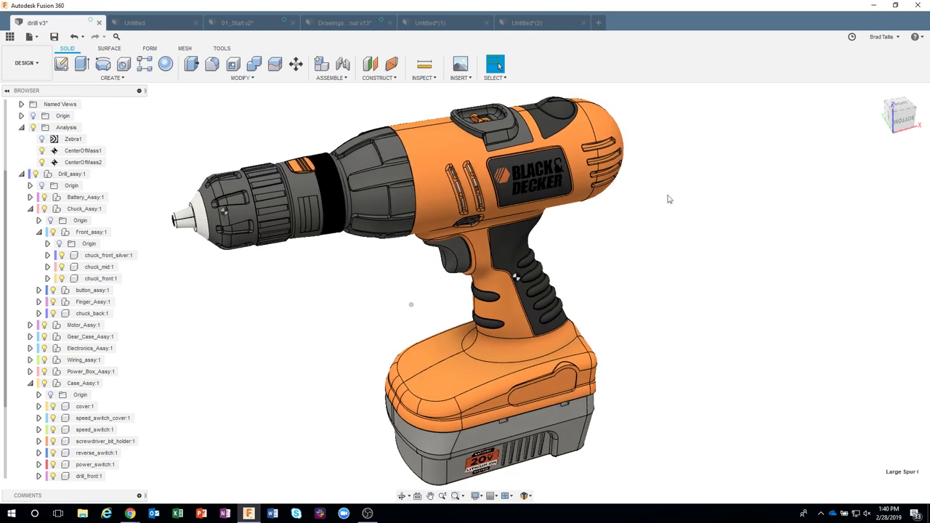
drag(731, 232, 416, 85)
drag(571, 127, 573, 125)
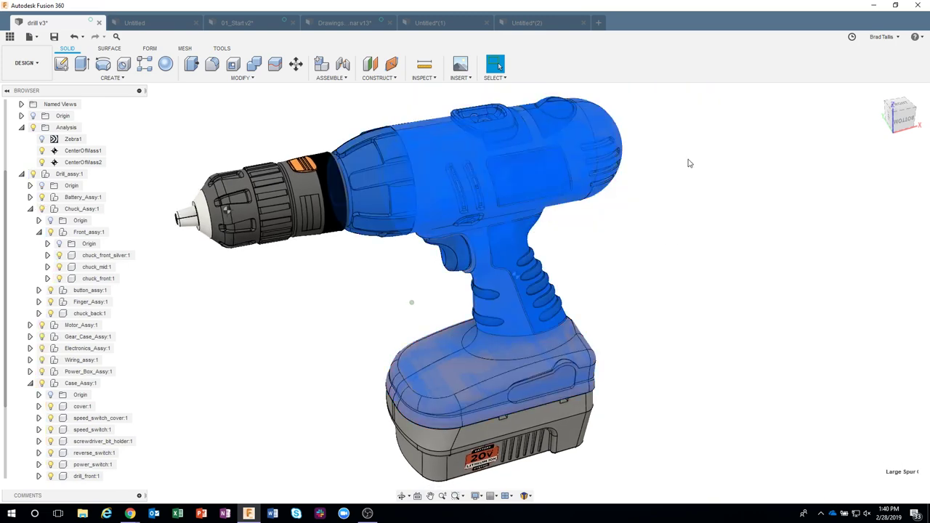
click(706, 177)
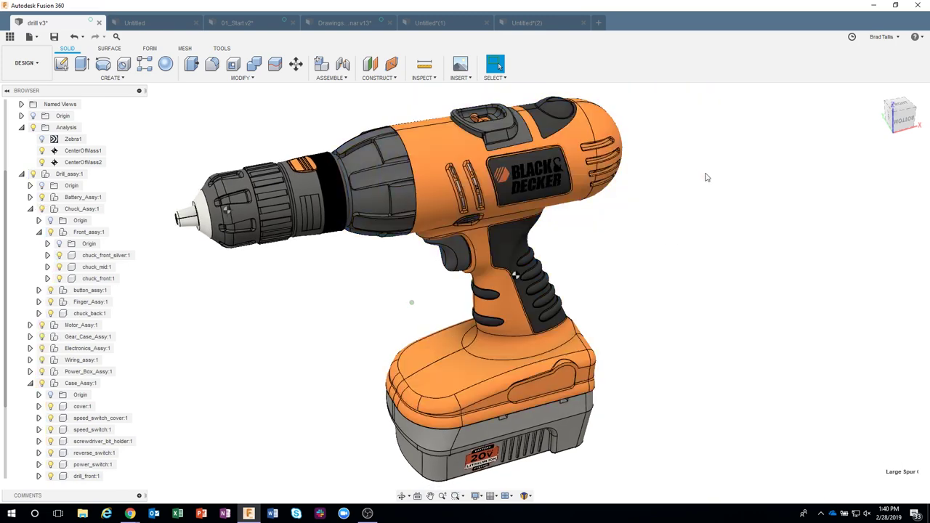
Add a curvature comb analysis to the curved edge where the grip meets the battery housing, with an enlarged comb scale.
click(417, 78)
click(436, 124)
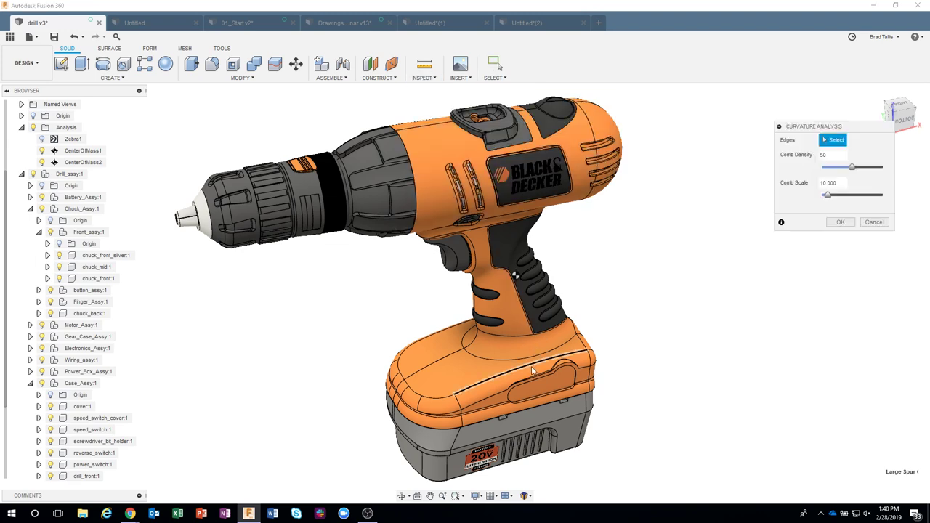
click(501, 360)
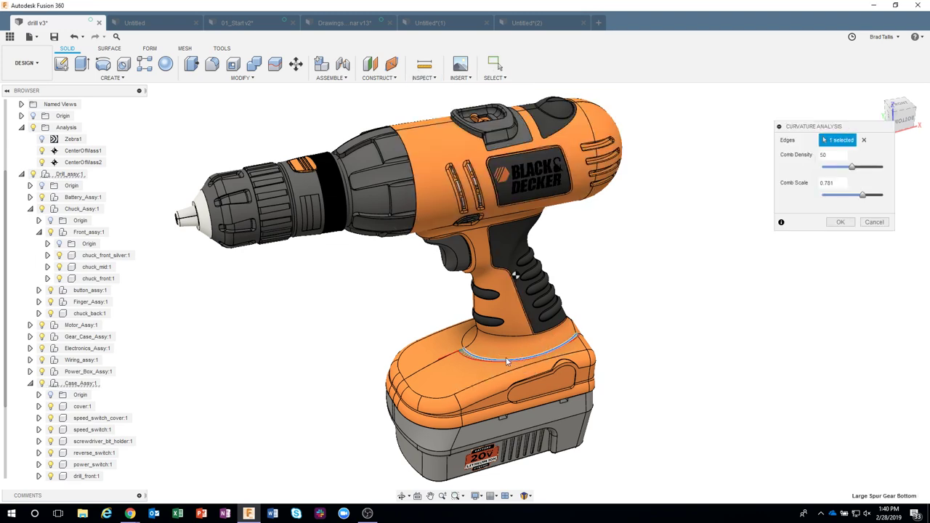
scroll(517, 347, up, 5)
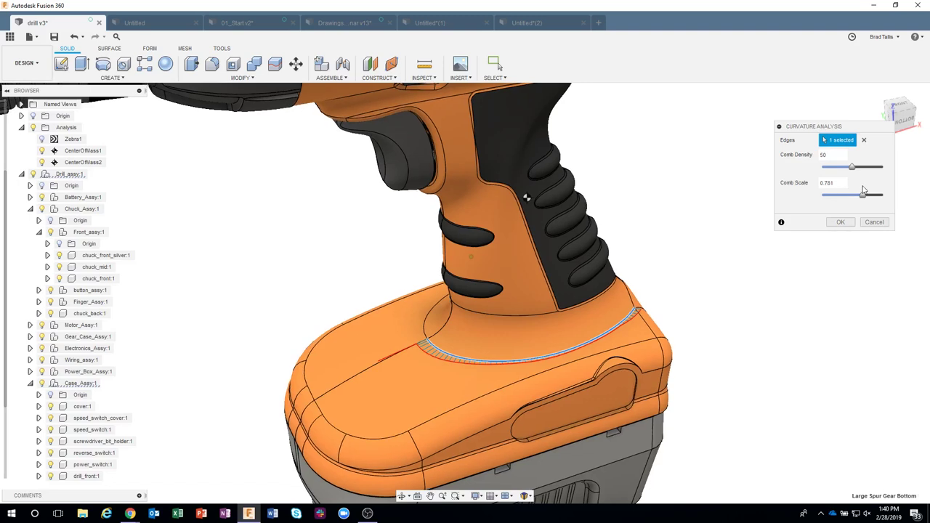
drag(862, 195, 883, 195)
click(840, 222)
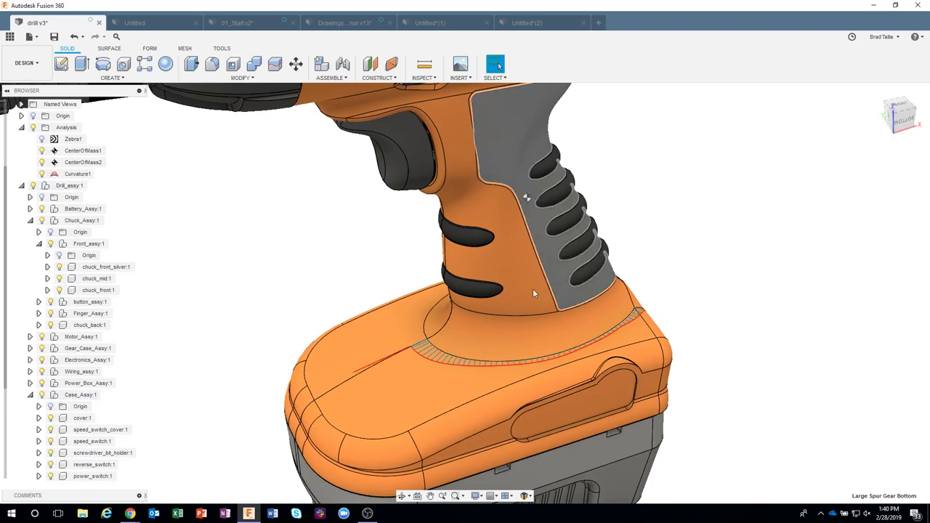
Examine the curvature comb along the grip's base edge up close and at both ends.
shift+middle_drag(313, 155, 320, 149)
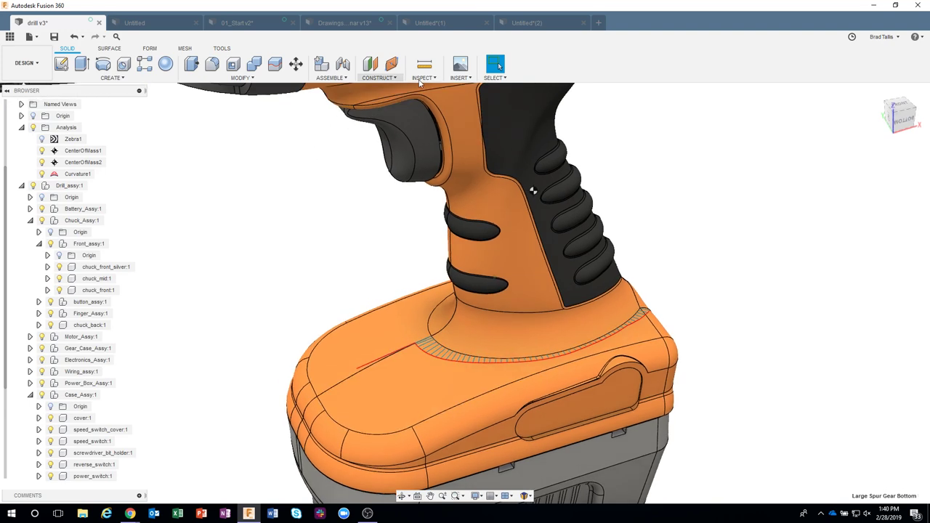
click(423, 64)
scroll(429, 363, up, 2)
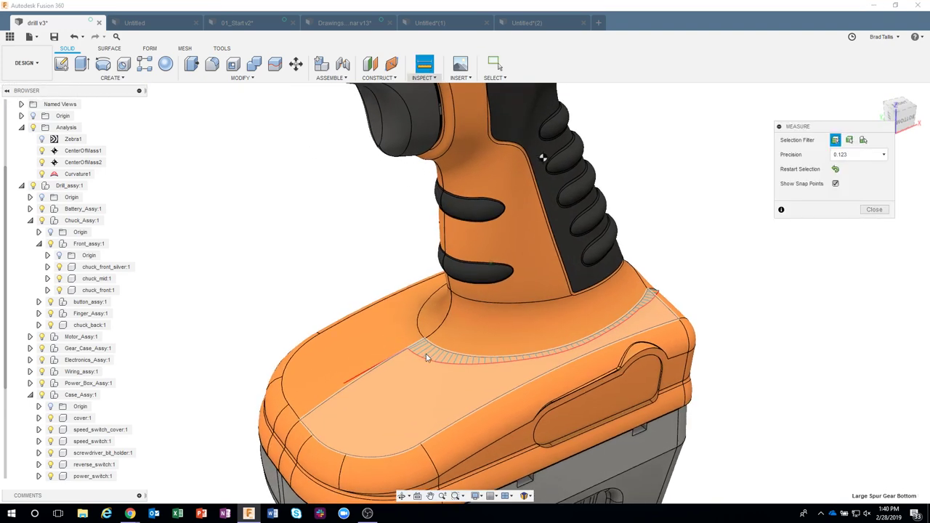
shift+middle_drag(359, 373, 338, 381)
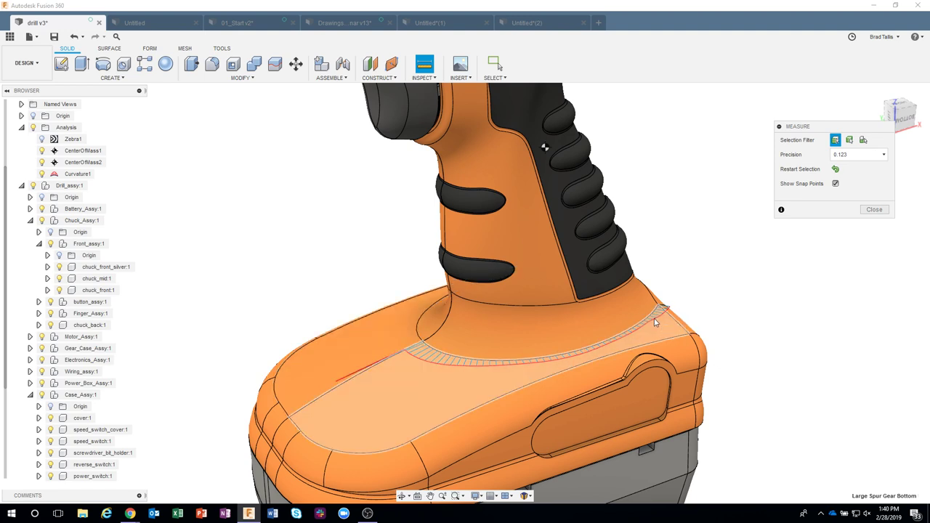
shift+middle_drag(731, 278, 690, 305)
scroll(694, 301, up, 5)
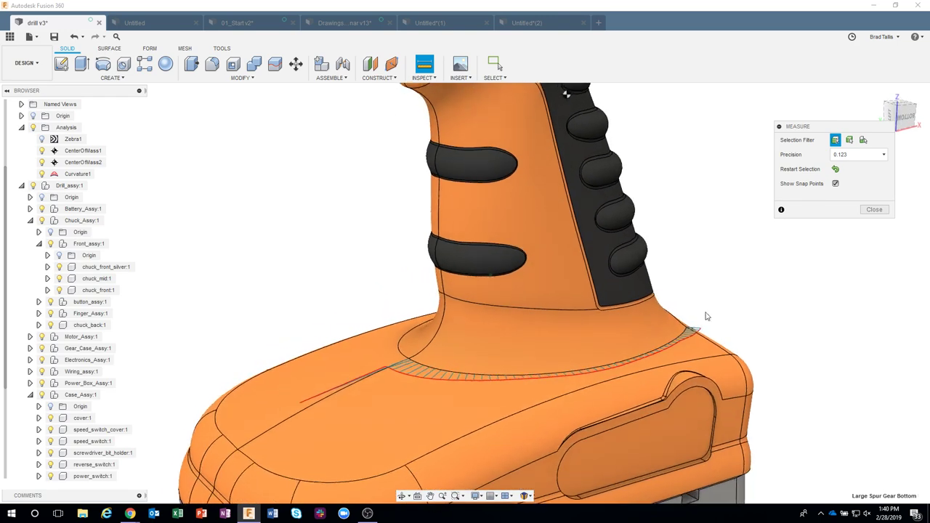
scroll(711, 320, up, 2)
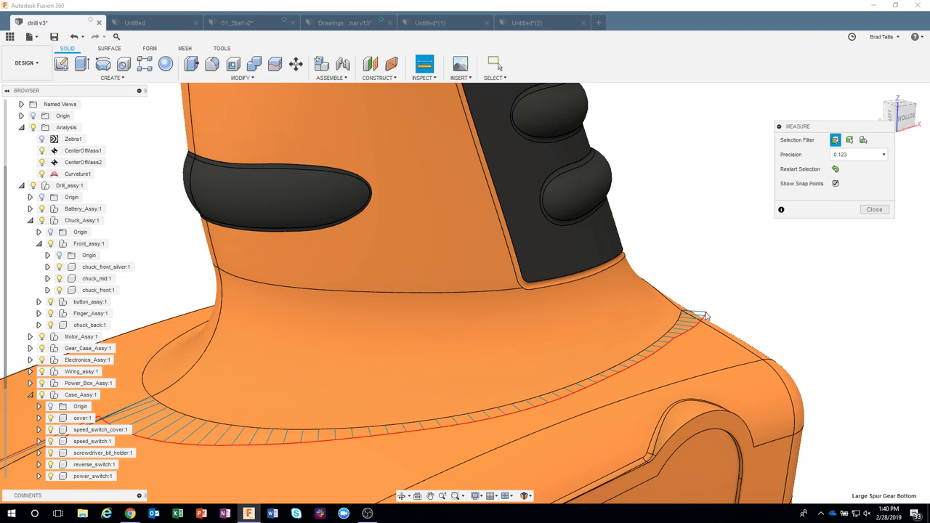
click(869, 210)
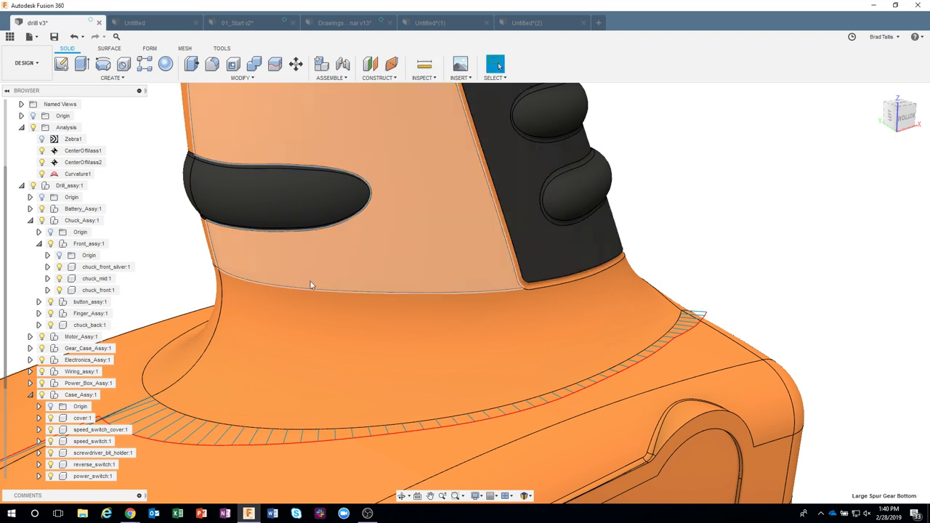
scroll(407, 293, down, 8)
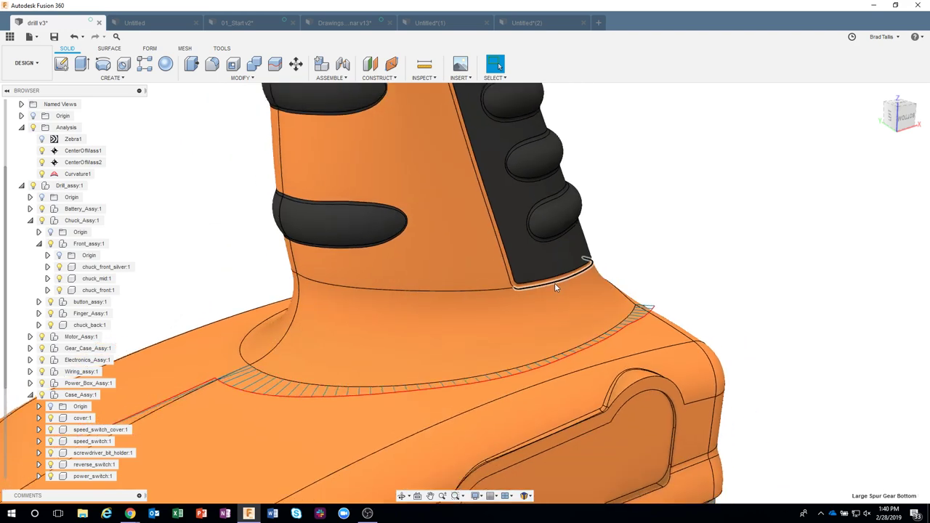
scroll(628, 264, down, 6)
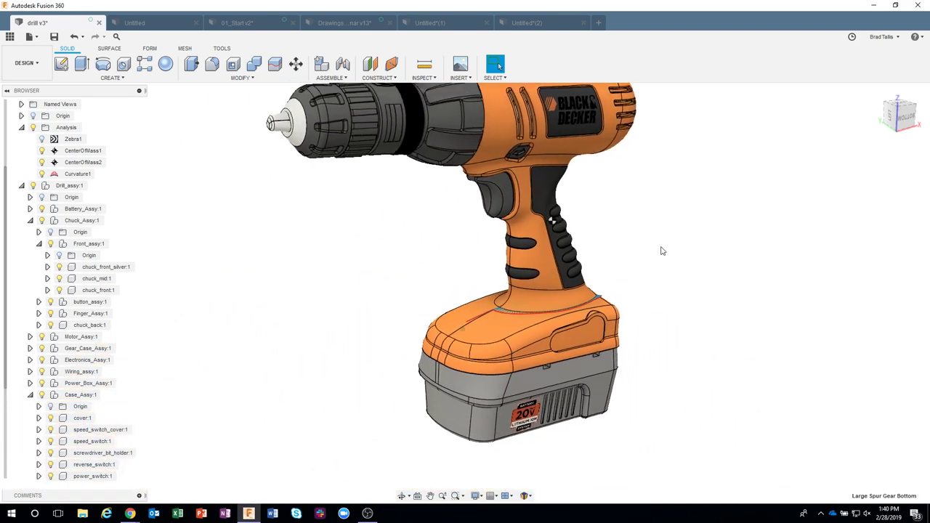
shift+middle_drag(324, 174, 314, 182)
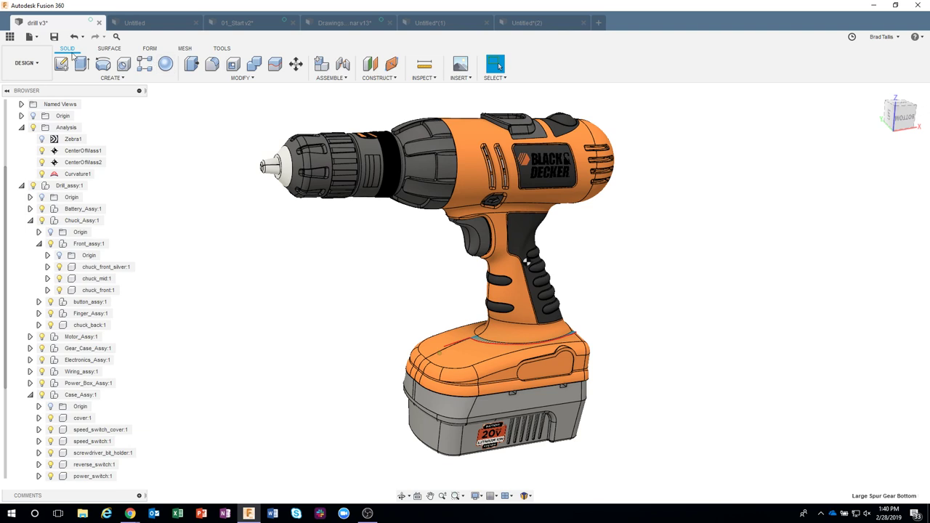
Open the bird design from the first project in the data panel and close the data panel.
click(10, 38)
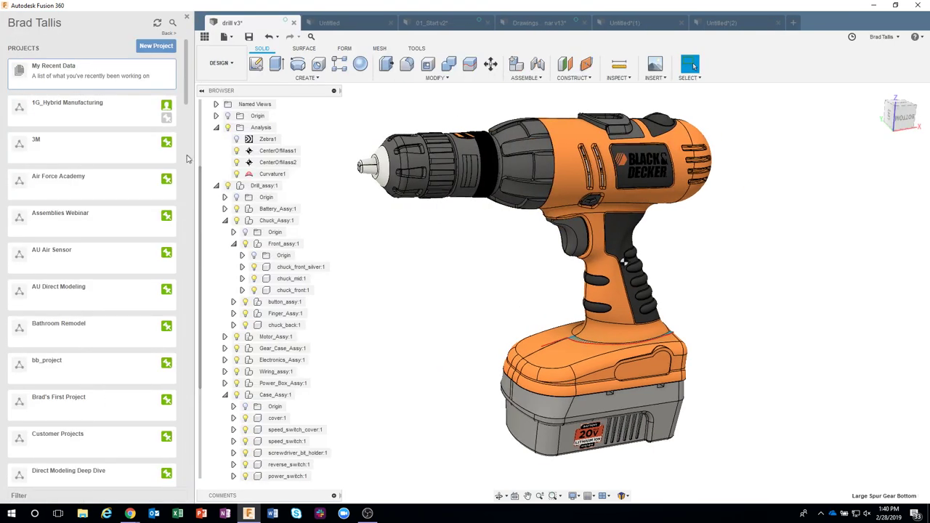
click(76, 402)
scroll(98, 335, down, 12)
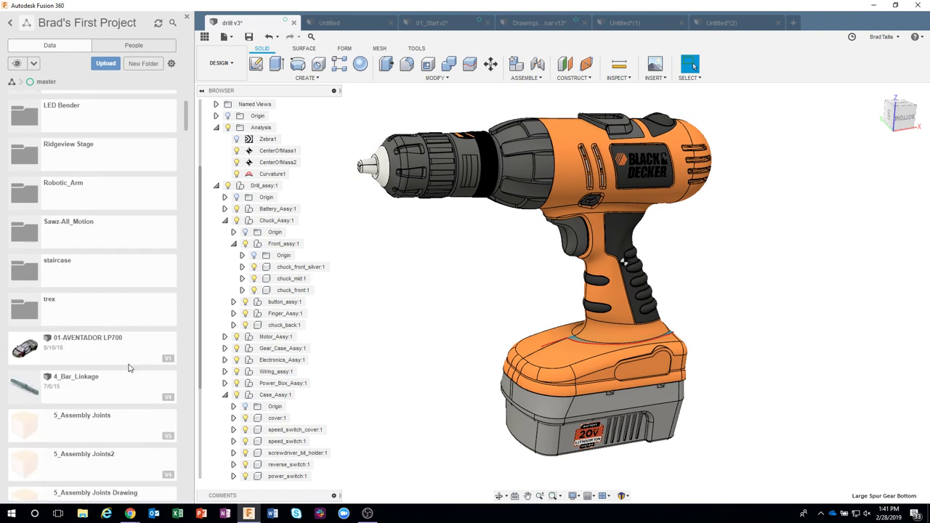
scroll(117, 348, down, 3)
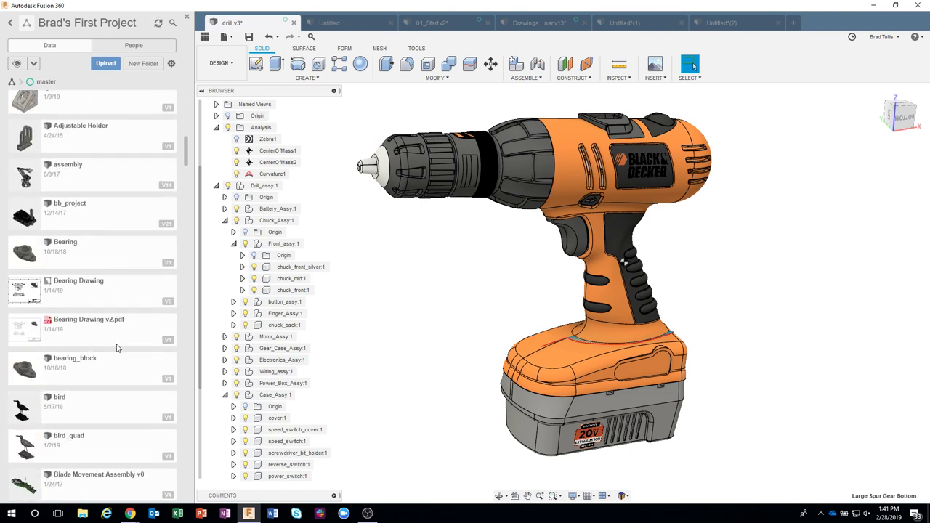
scroll(116, 347, down, 3)
double_click(88, 317)
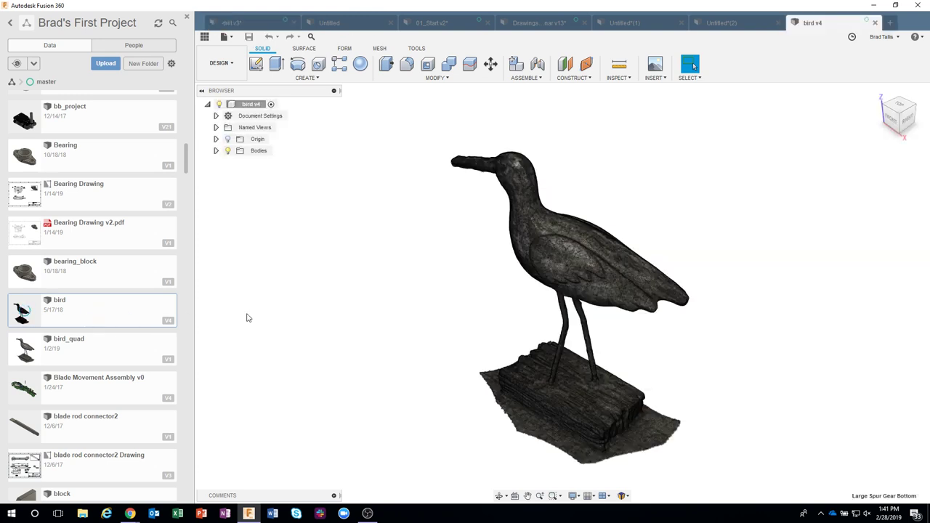
scroll(605, 211, up, 5)
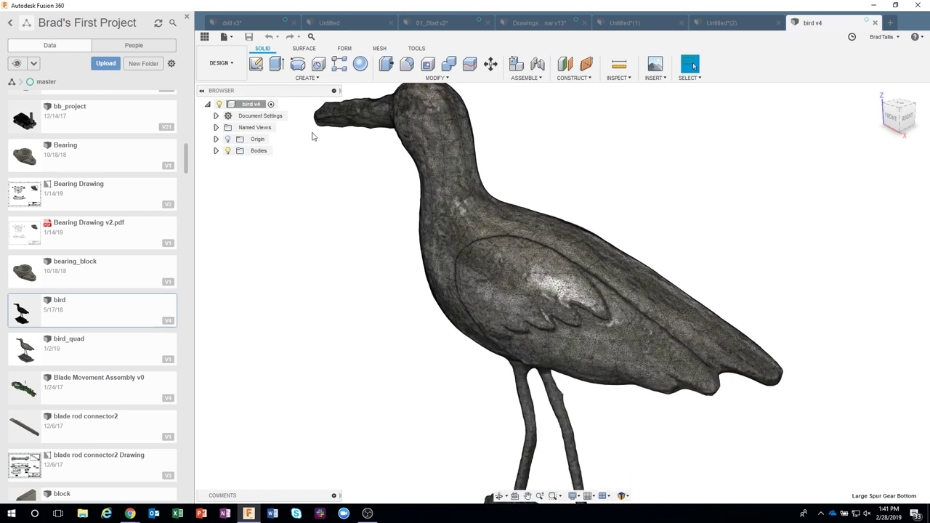
click(204, 36)
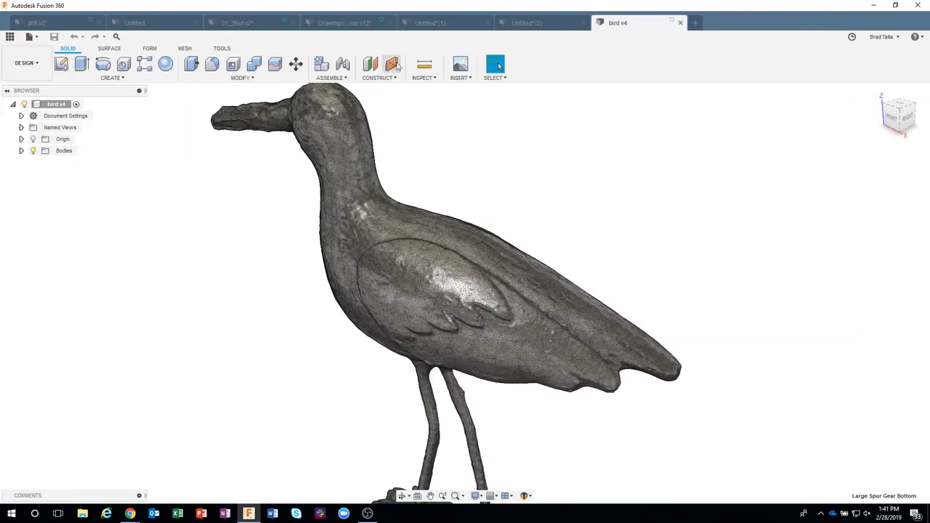
Try to start a draft analysis on the bird mesh.
click(423, 78)
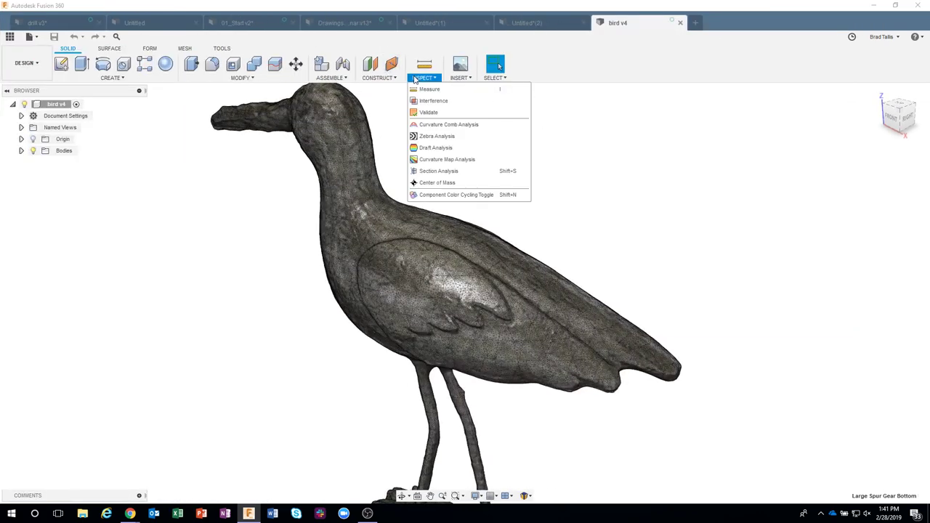
click(436, 148)
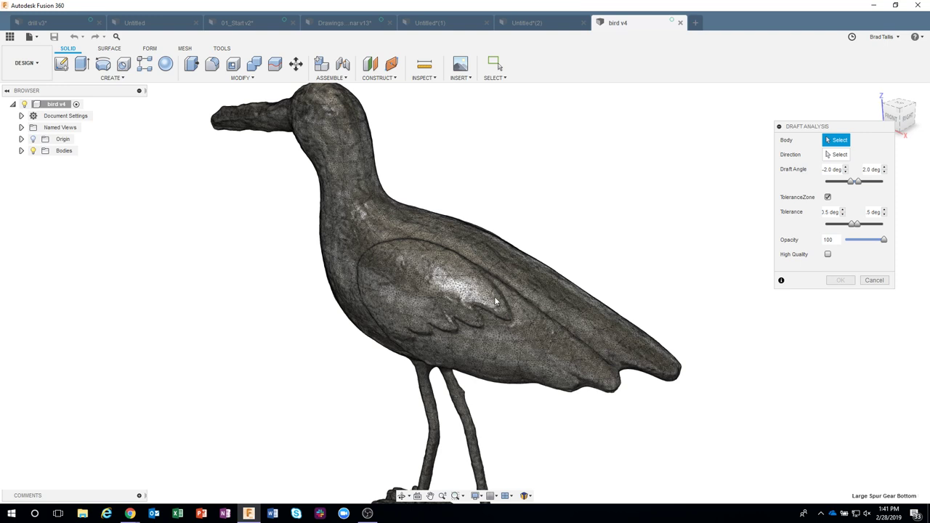
click(874, 280)
Measure the distance on the bird mesh from the beak's tip to its base at the head.
click(425, 64)
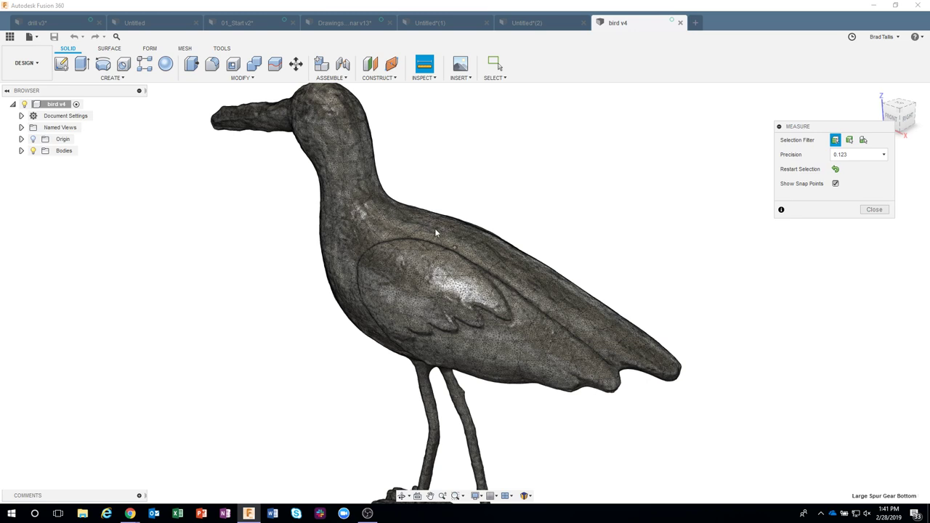
shift+middle_drag(435, 231, 118, 235)
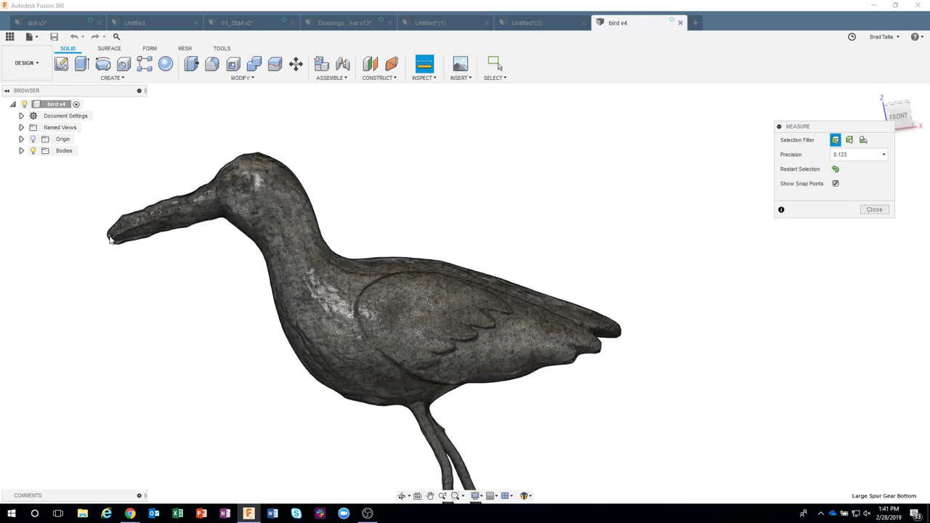
click(111, 239)
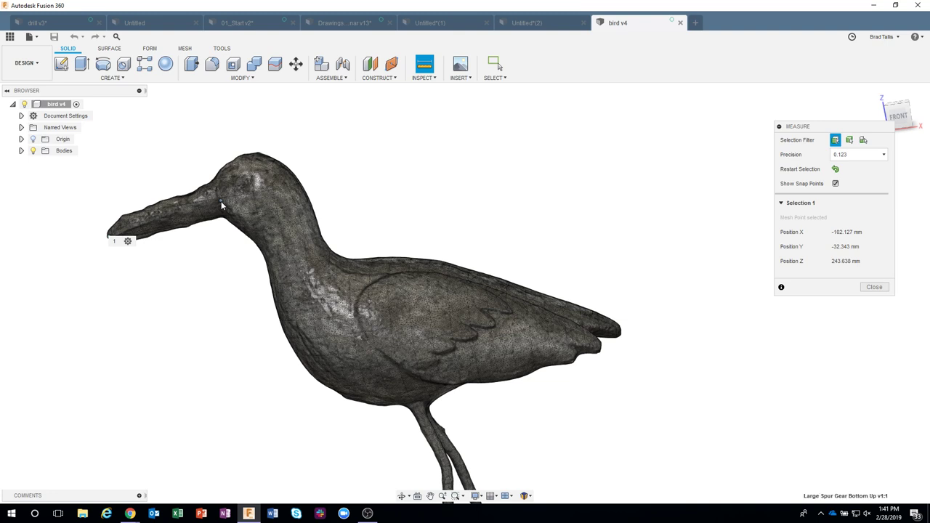
click(225, 205)
click(426, 78)
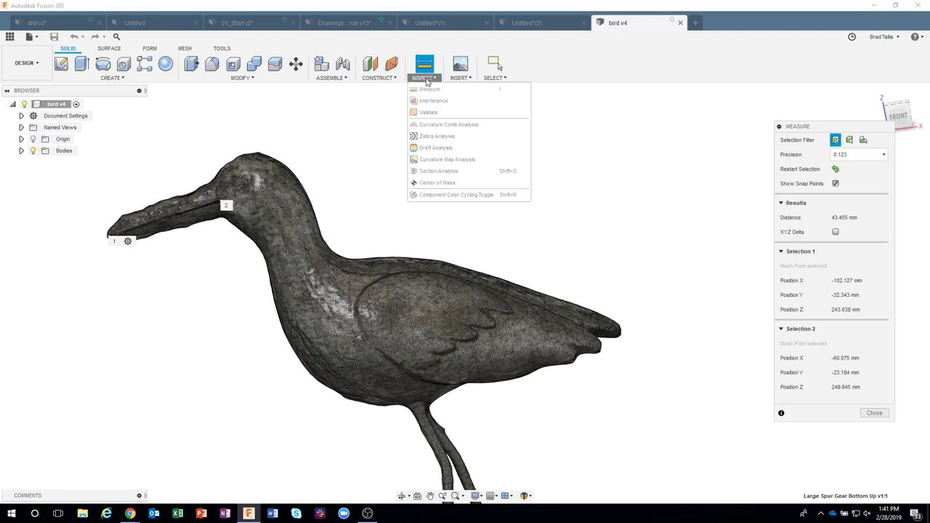
click(874, 413)
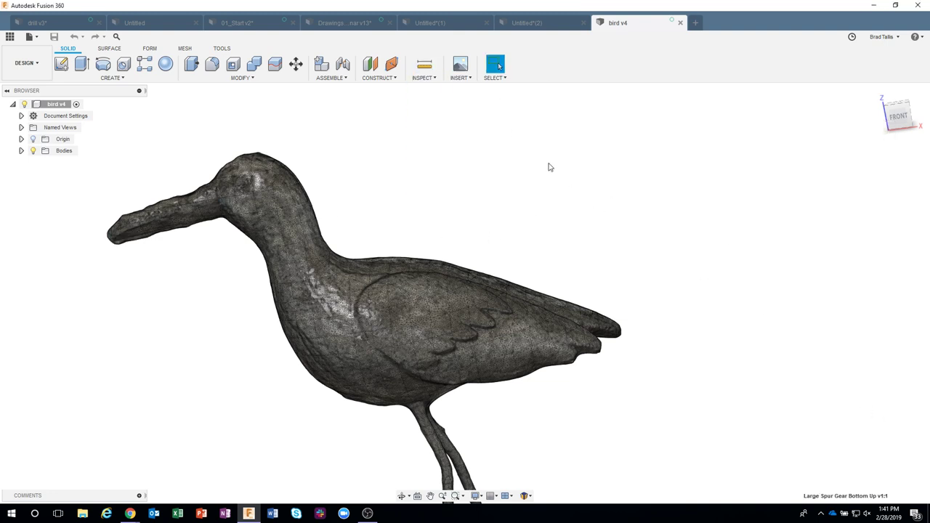
Try to start a curvature map analysis on the bird mesh.
click(425, 78)
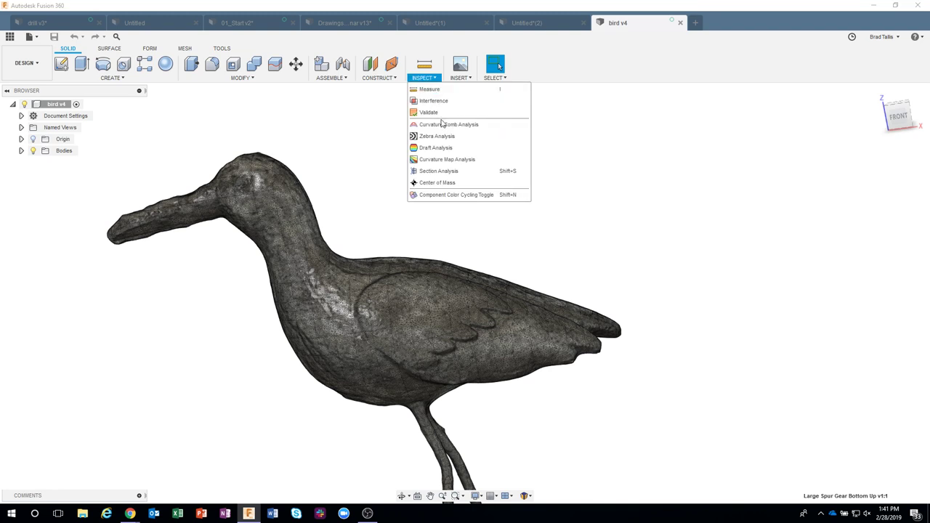
click(444, 159)
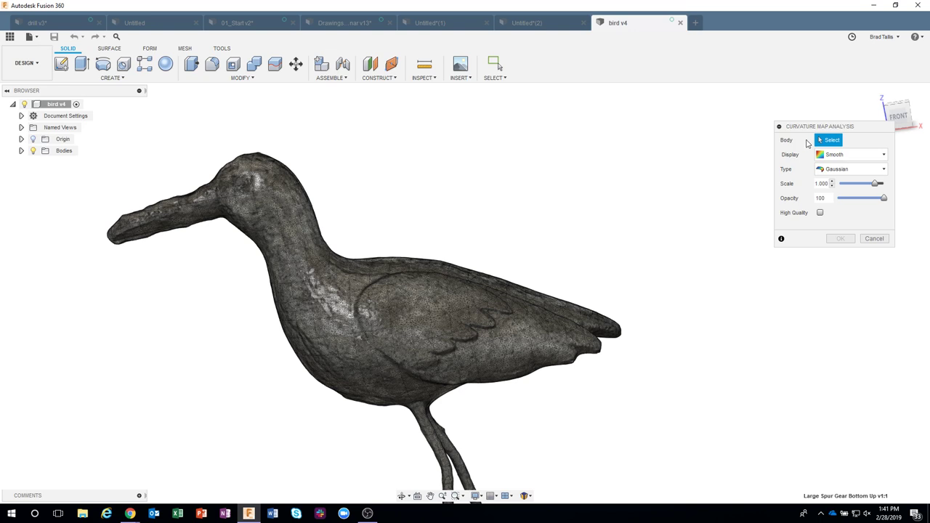
click(874, 238)
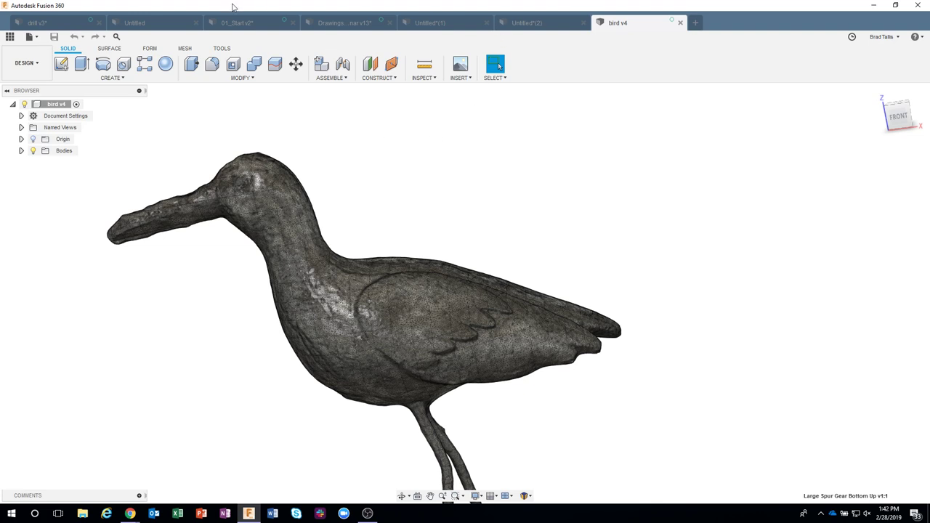
Switch to the Drawings_Webinar design and preview a draft analysis of the gear housing body, using a vertical wall edge as the direction.
click(334, 24)
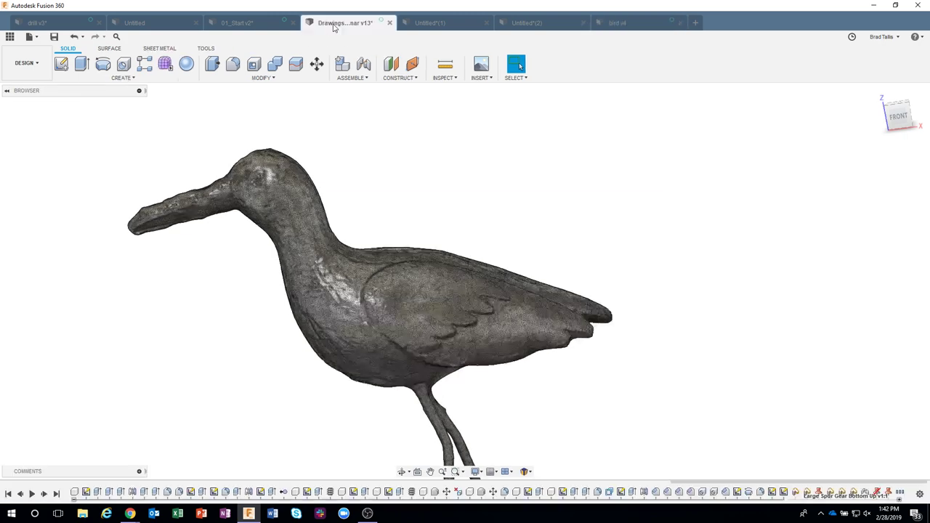
shift+middle_drag(494, 142, 448, 77)
click(450, 78)
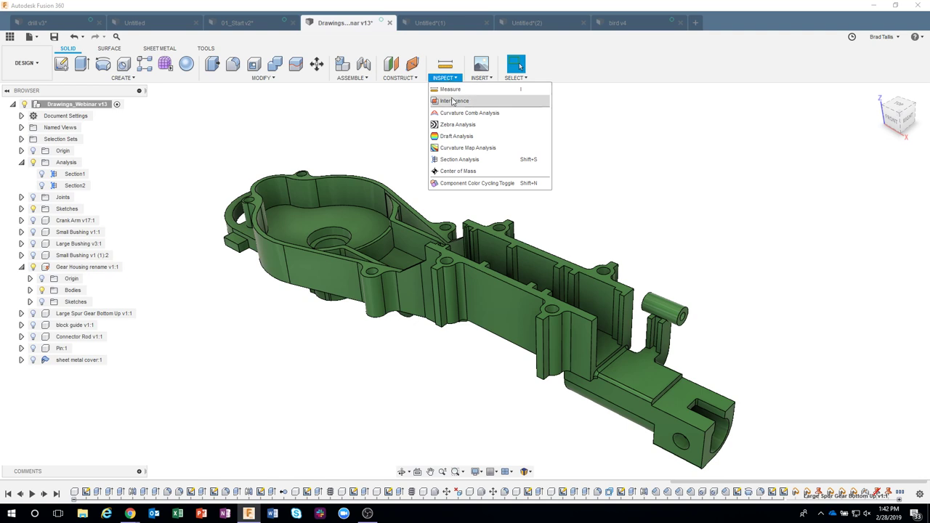
click(455, 135)
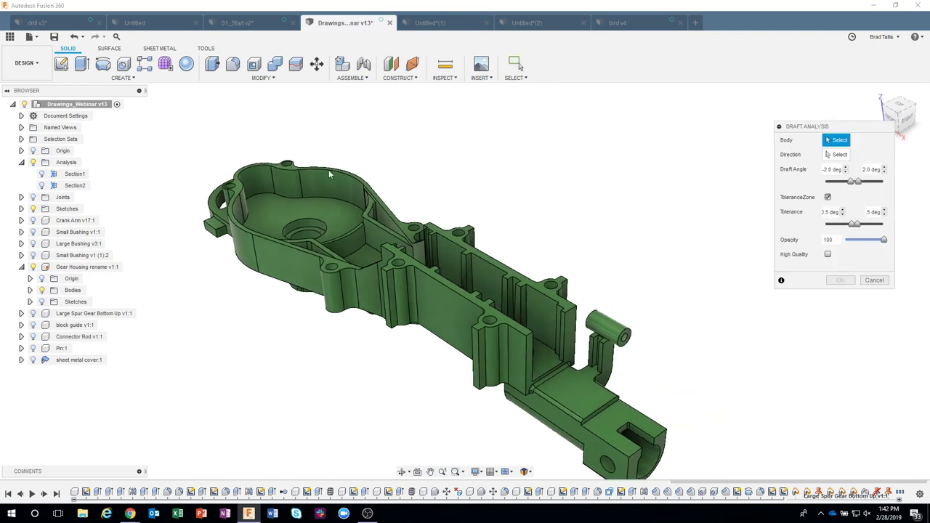
click(333, 191)
click(838, 155)
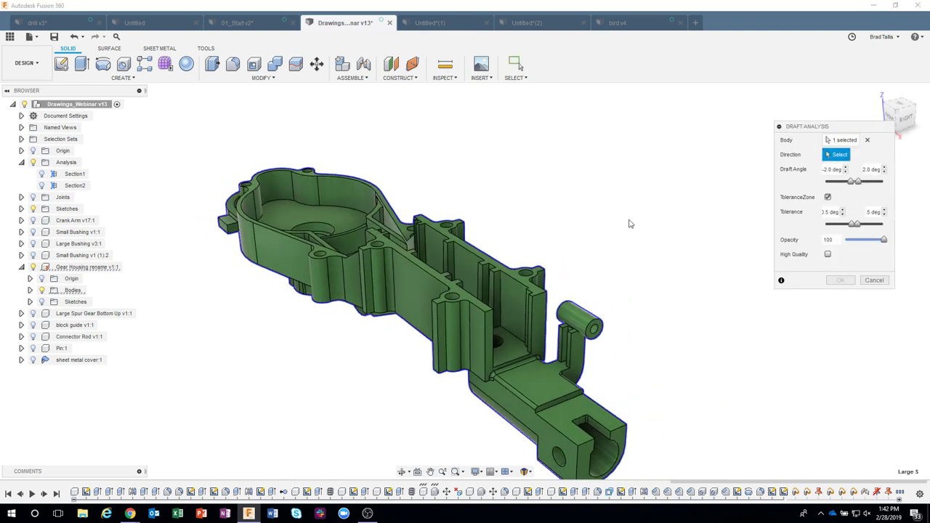
click(486, 348)
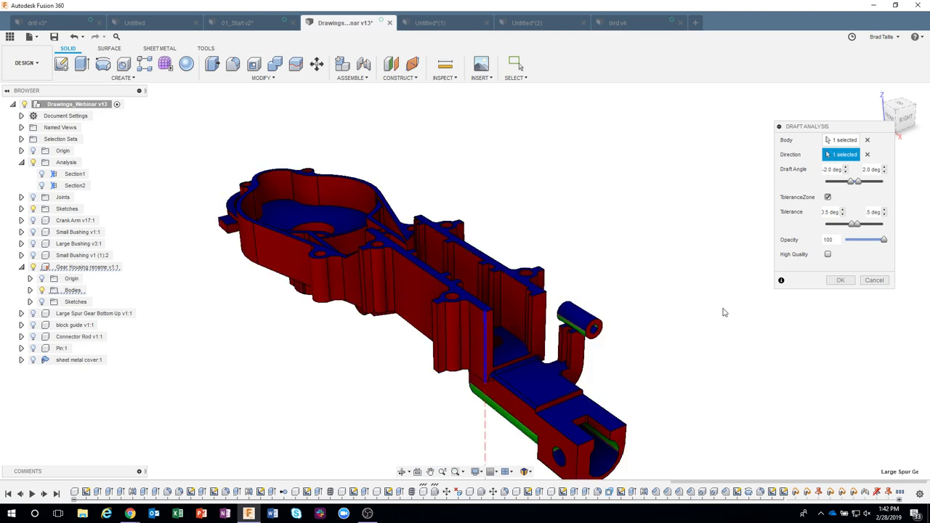
shift+middle_drag(724, 312, 606, 179)
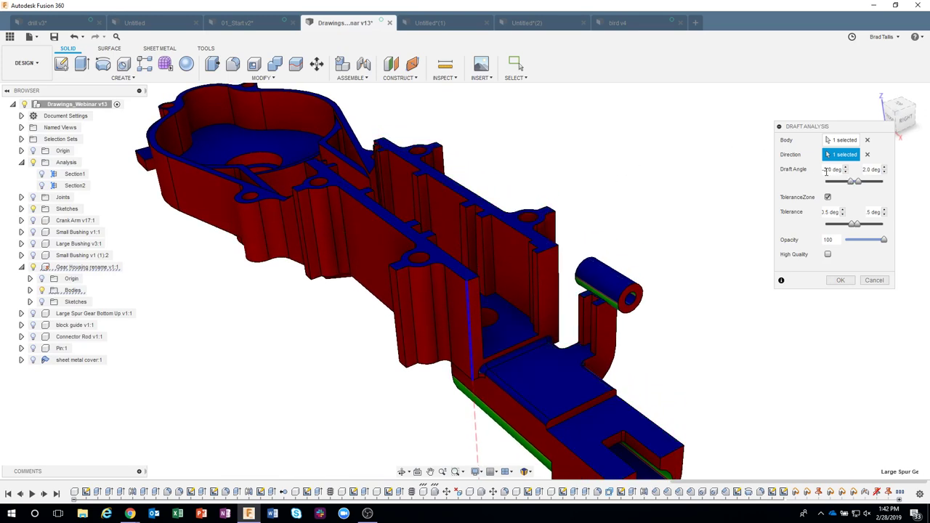
Examine the housing walls with draft angle limits of 0 and 3.0 deg, stepping the upper limit, and discard the draft analysis.
drag(823, 172, 843, 170)
text(0)
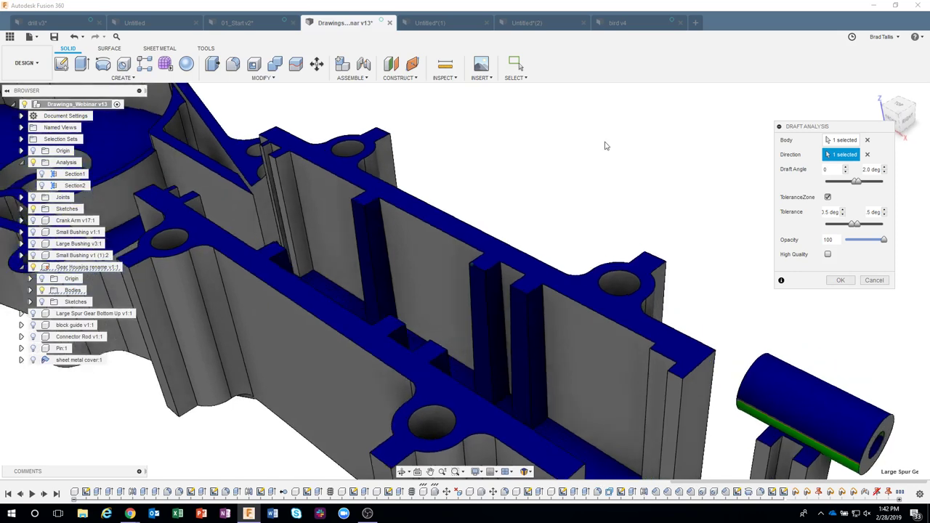
click(883, 172)
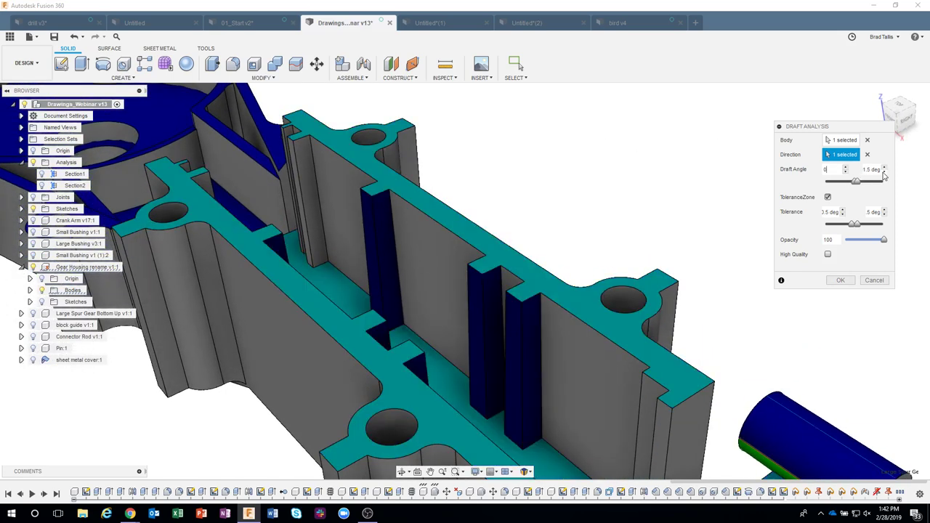
click(883, 172)
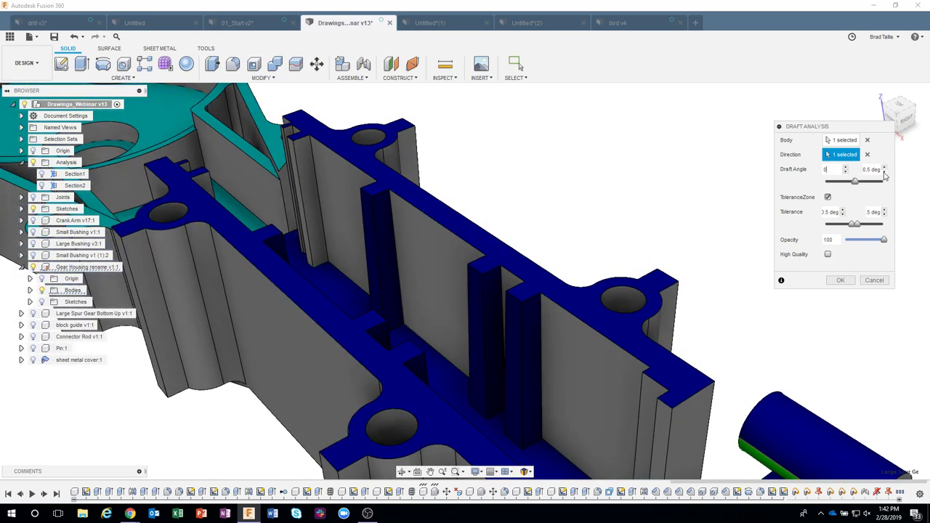
click(883, 168)
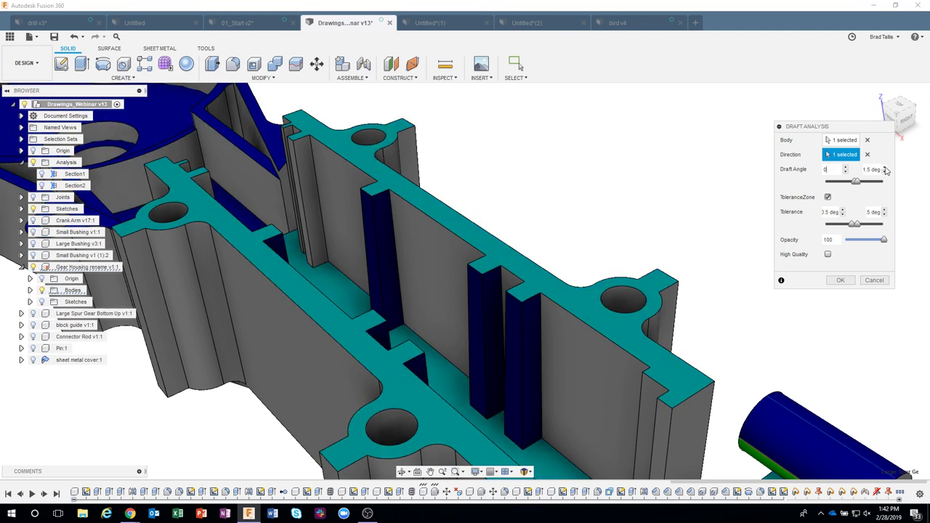
click(885, 168)
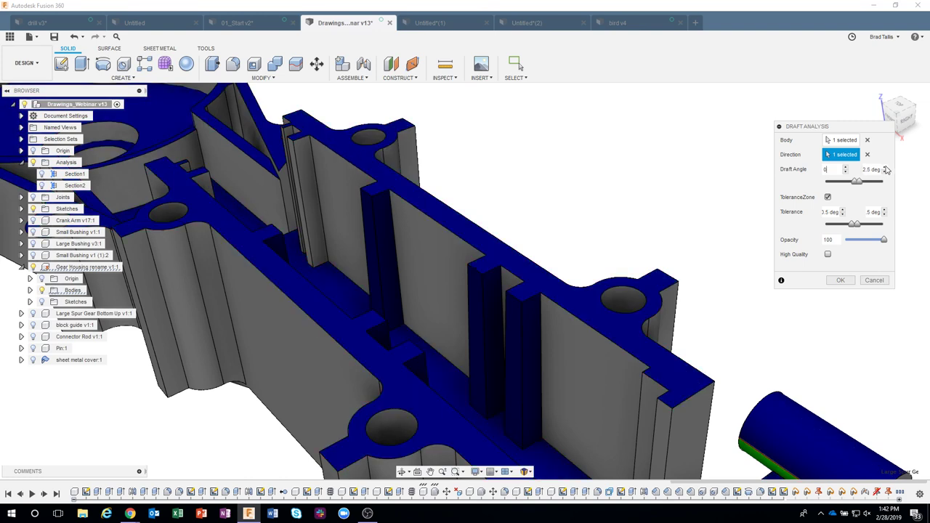
click(885, 168)
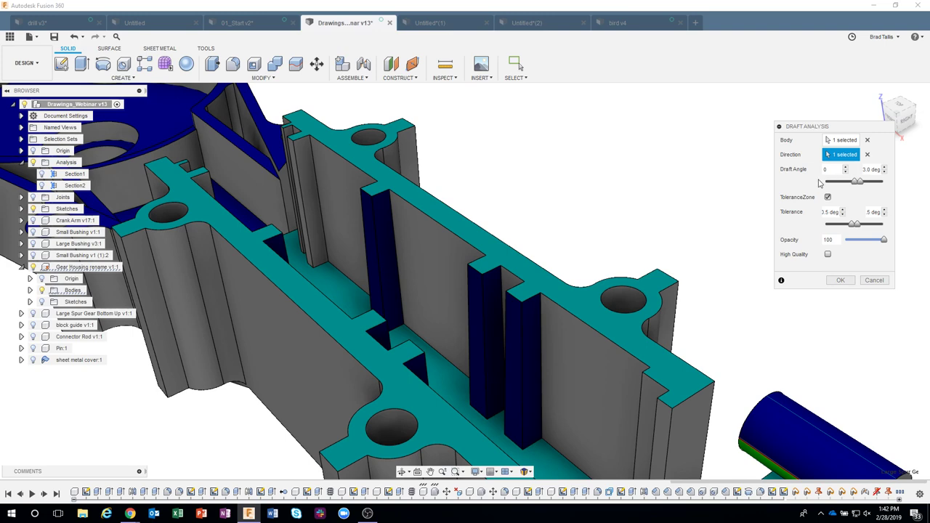
shift+middle_drag(533, 340, 861, 281)
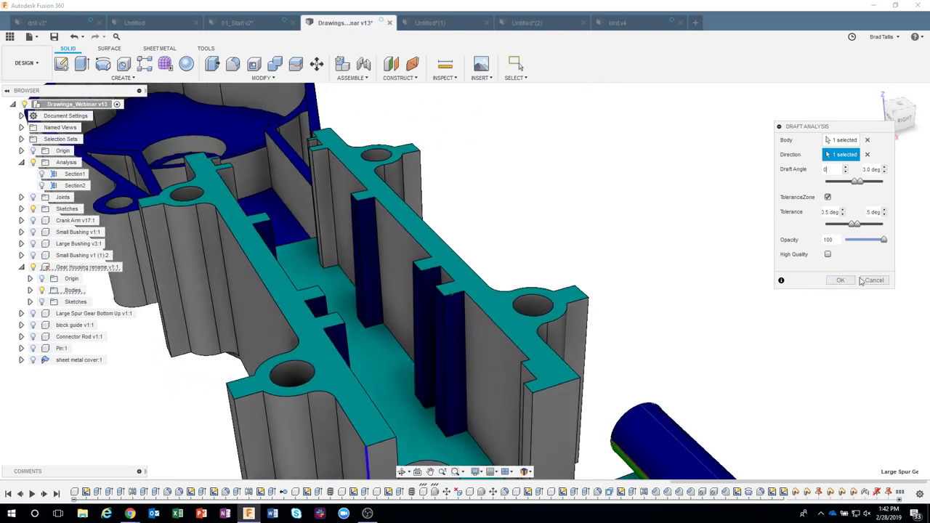
click(864, 280)
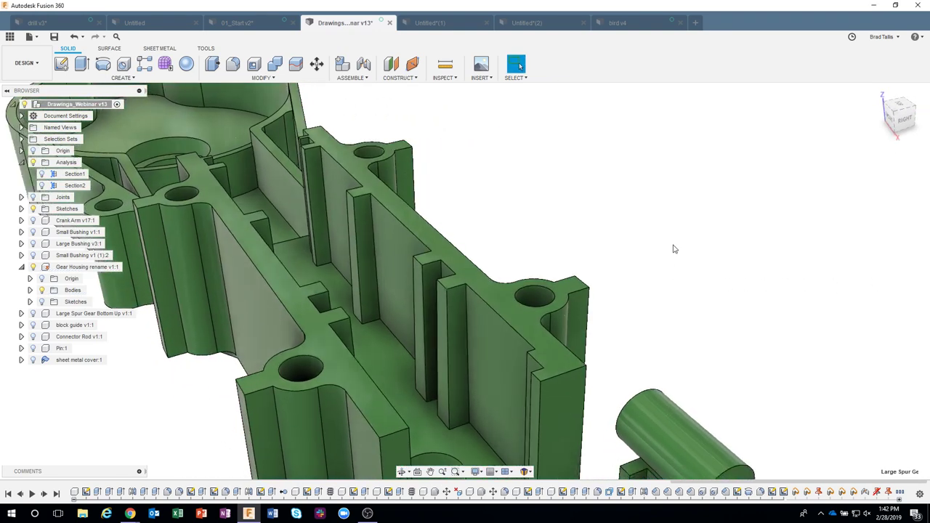
Switch back to the drill v3 design and isolate the drill_case_right_drafted component.
shift+middle_drag(674, 249, 683, 219)
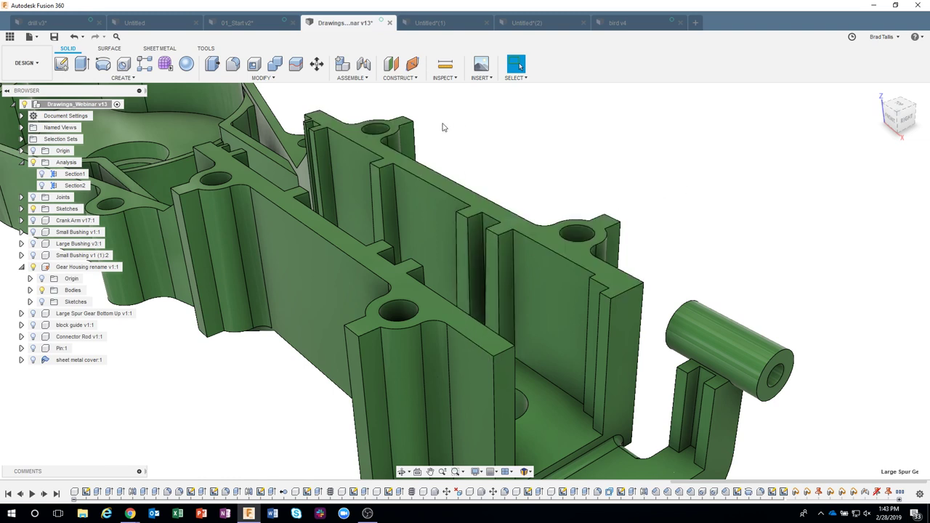
click(43, 23)
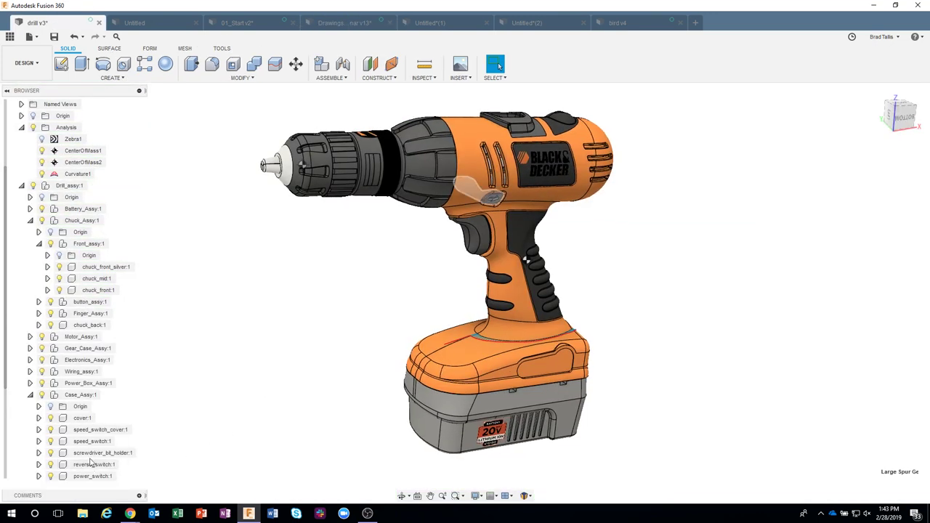
scroll(5, 392, down, 2)
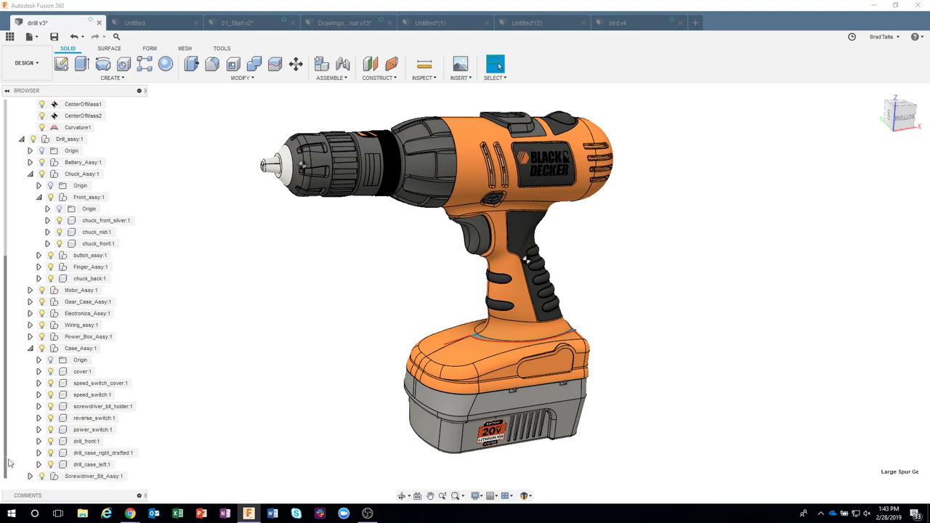
click(102, 453)
right_click(102, 452)
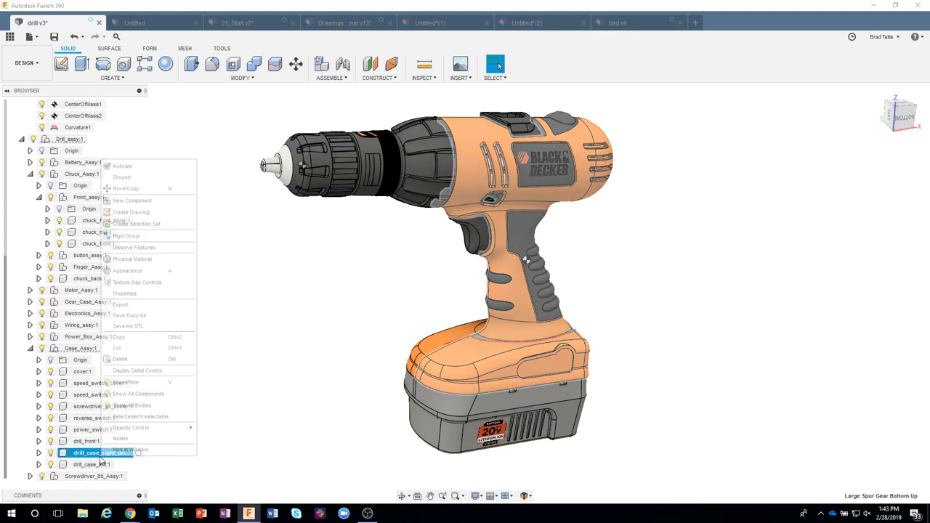
click(164, 434)
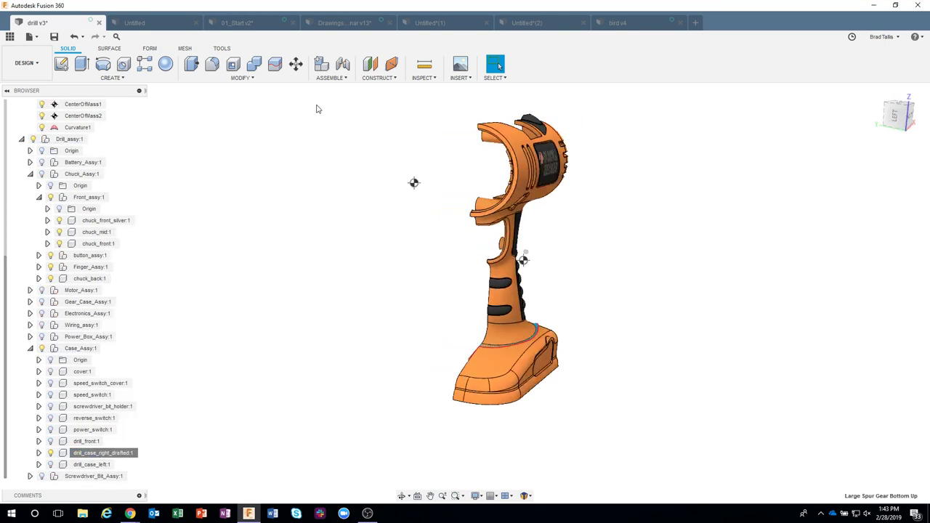
Preview a draft analysis of the isolated drill case, using a vertical inner wall edge as the direction.
click(425, 67)
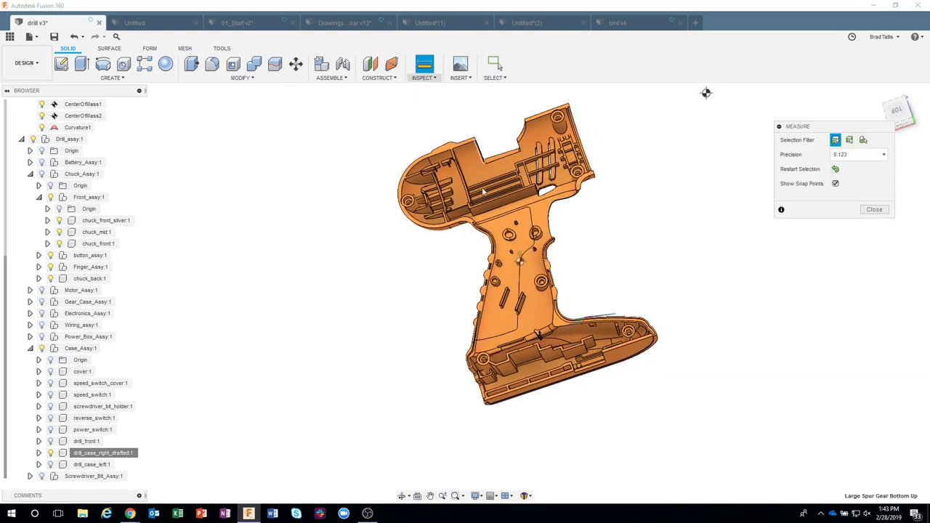
click(873, 209)
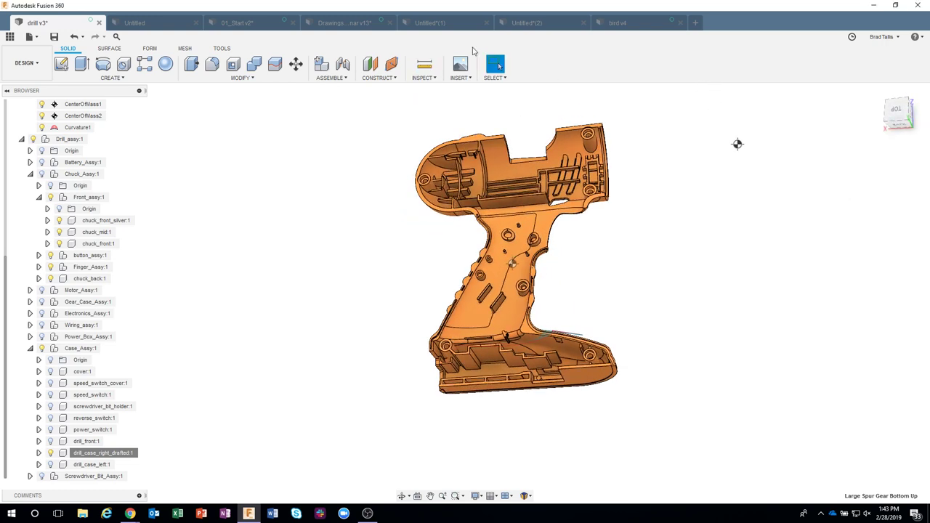
click(423, 77)
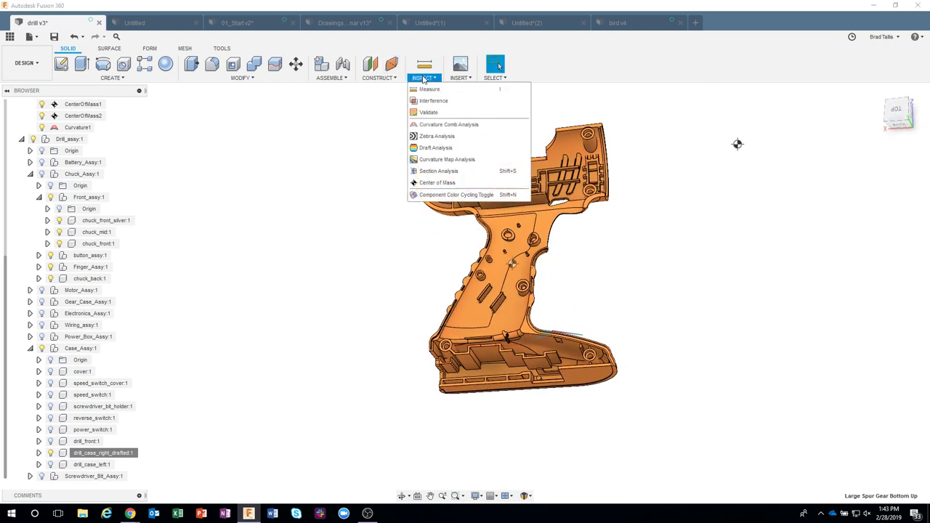
click(437, 151)
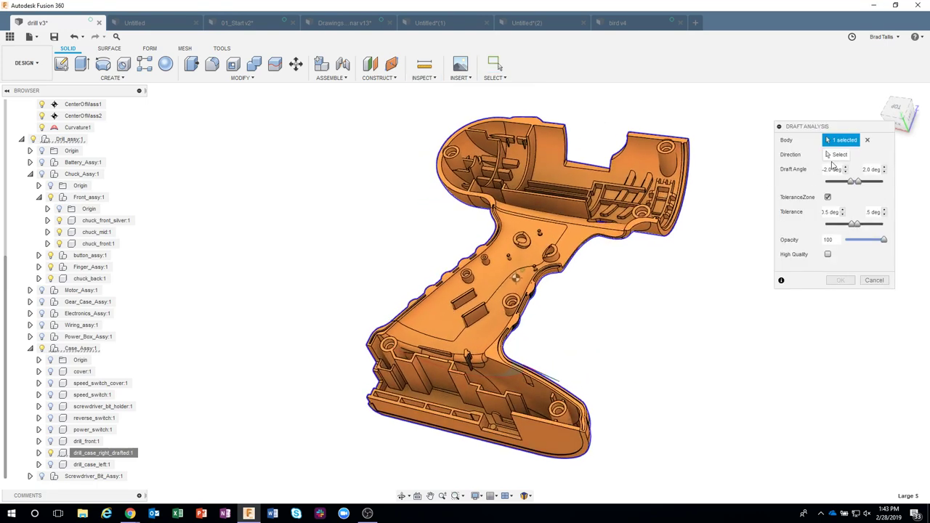
click(832, 158)
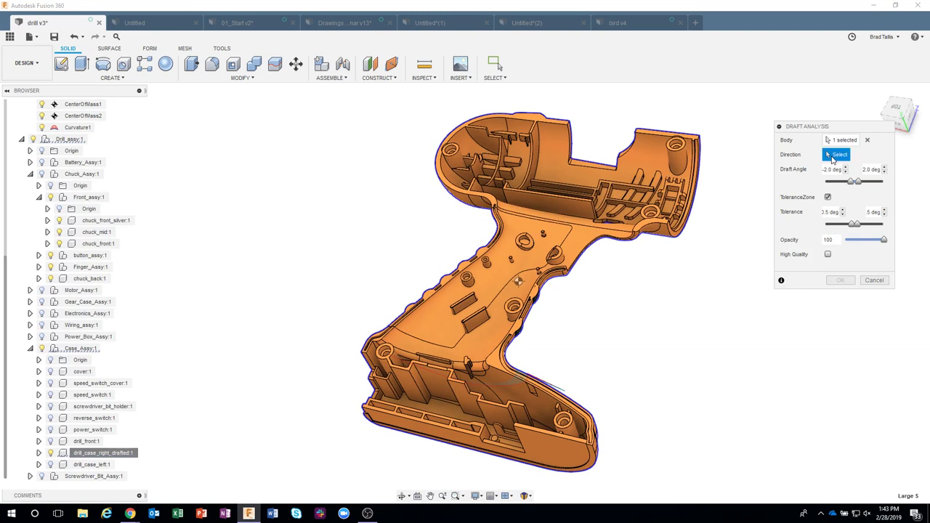
click(470, 388)
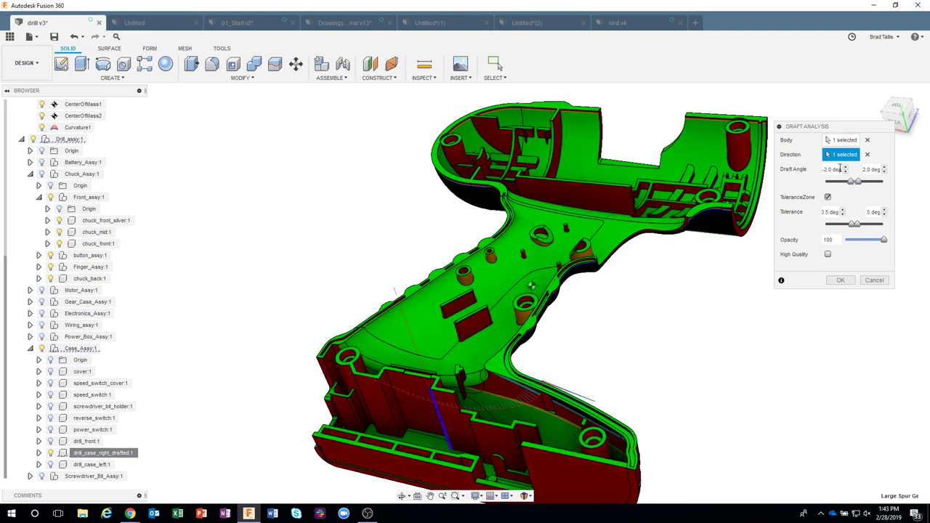
Set the draft analysis lower angle limit to 0 and inspect the ribs and bosses inside the handle up close.
drag(841, 169, 826, 169)
text(0)
scroll(529, 333, up, 5)
shift+middle_drag(529, 333, 359, 374)
scroll(359, 373, up, 6)
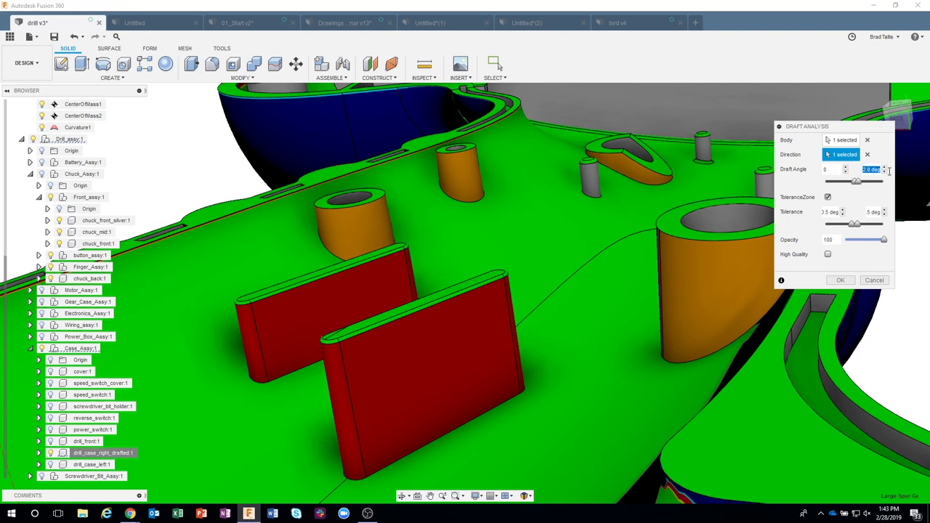
Check the ribs and bosses with an upper draft angle limit of 2.5 deg, and set the limit to 1.
text(0)
click(884, 166)
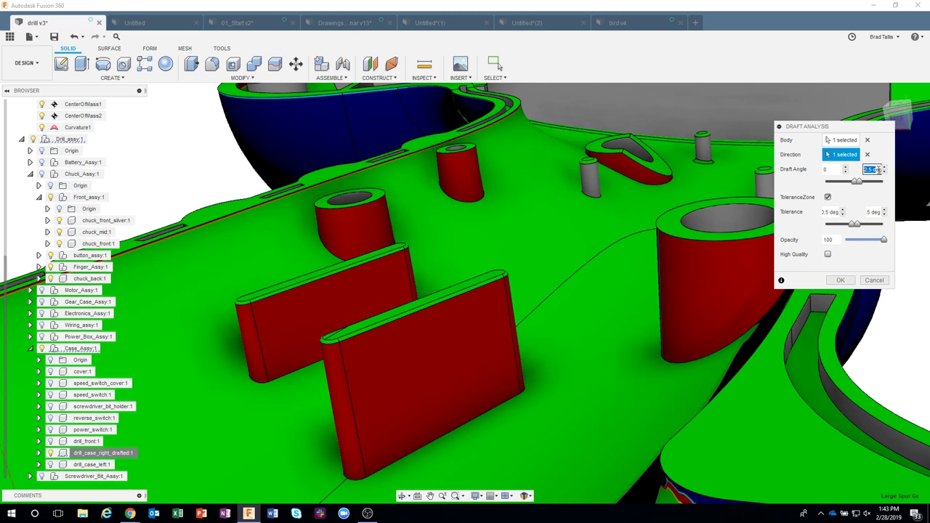
text(1)
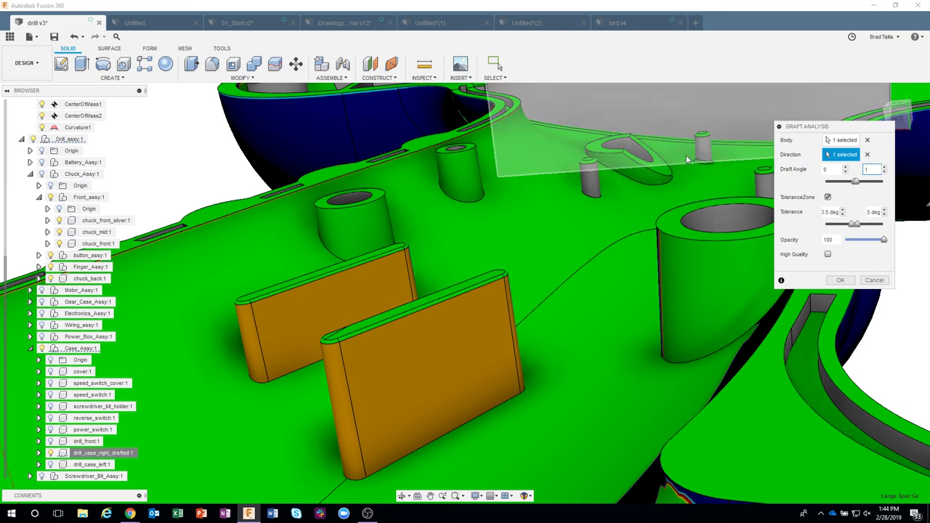
scroll(684, 142, down, 2)
shift+middle_drag(650, 147, 536, 183)
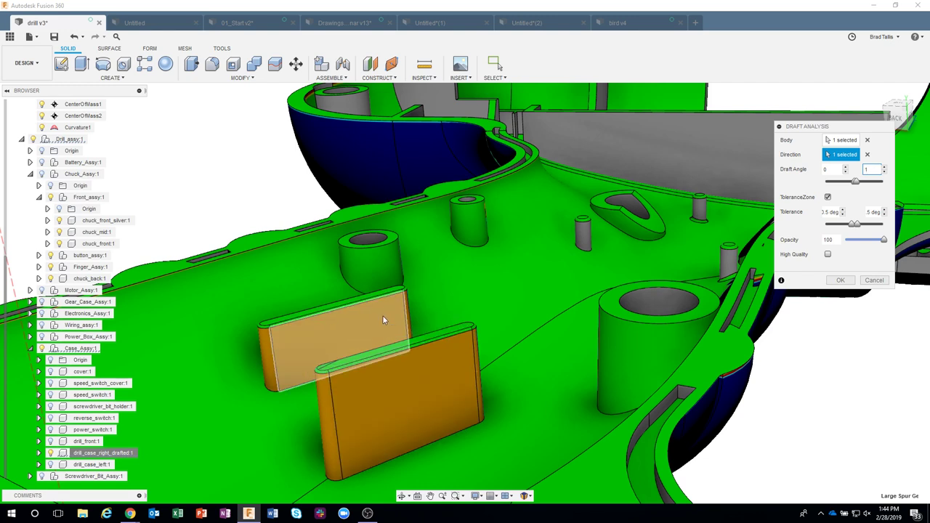
Step the upper draft angle limit through 1.5, 2.0 and 3.0 deg and back to 2.0 deg, examine the bosses, and discard the analysis.
click(885, 167)
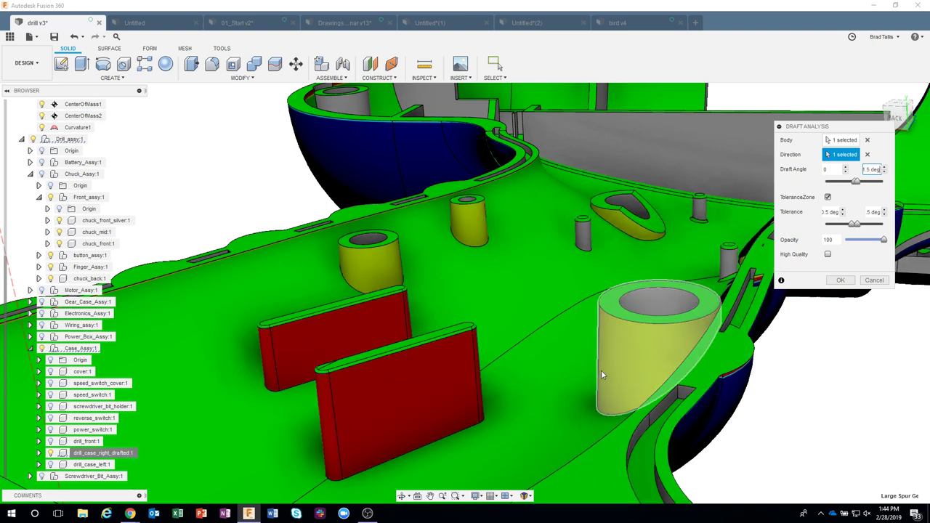
click(883, 168)
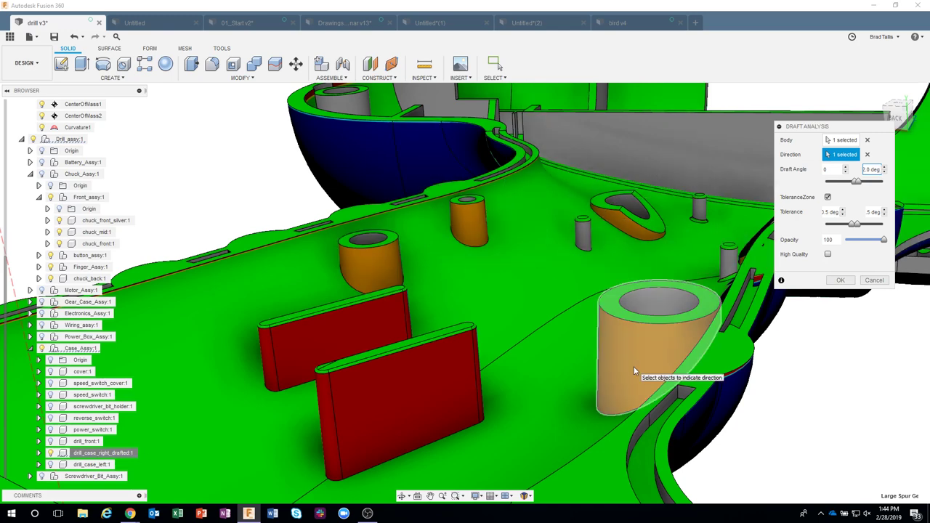
click(884, 168)
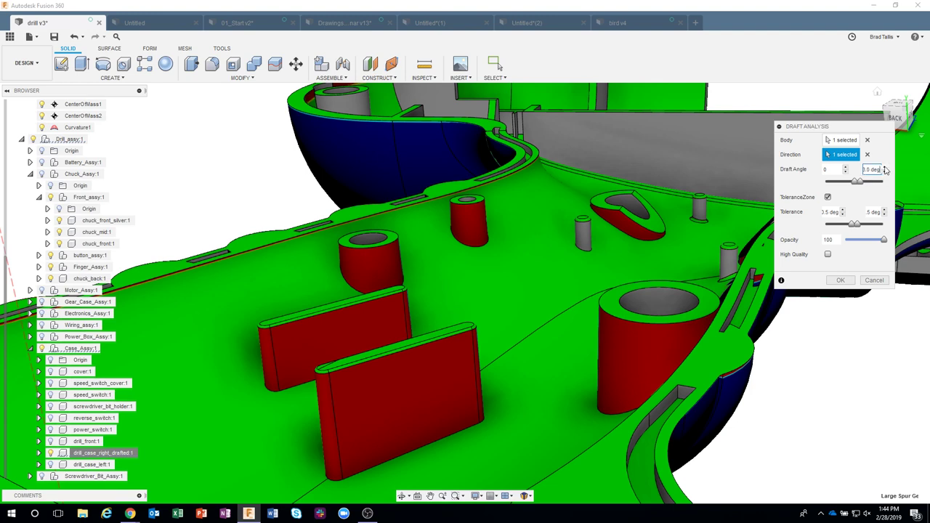
click(883, 168)
click(885, 171)
click(883, 172)
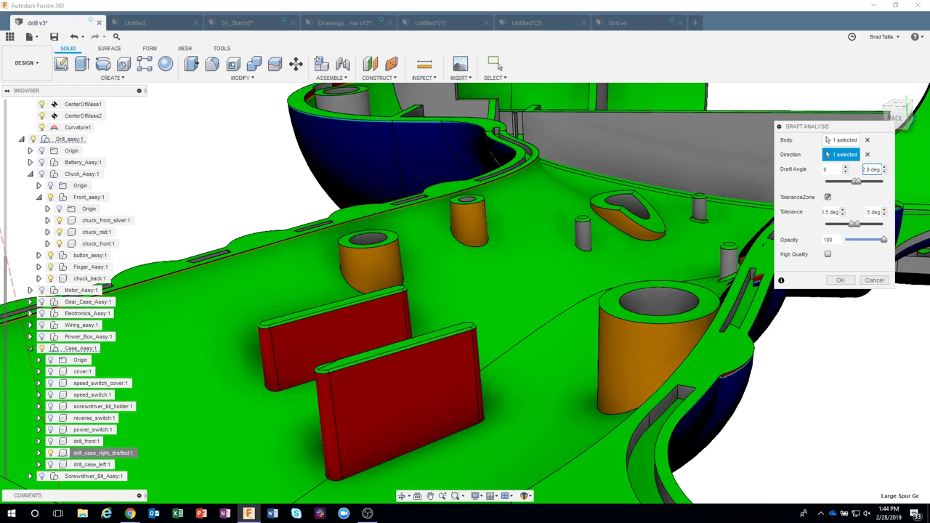
key(alt+Tab)
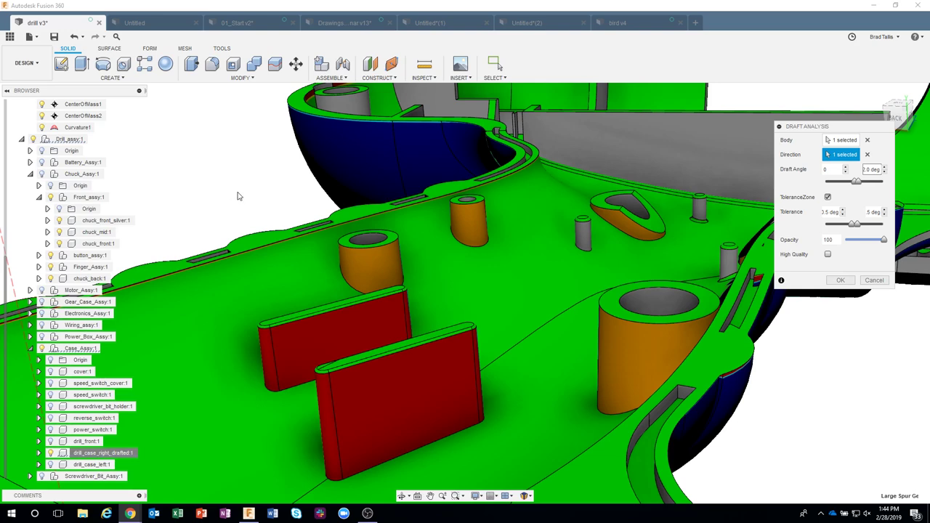
scroll(518, 268, down, 1)
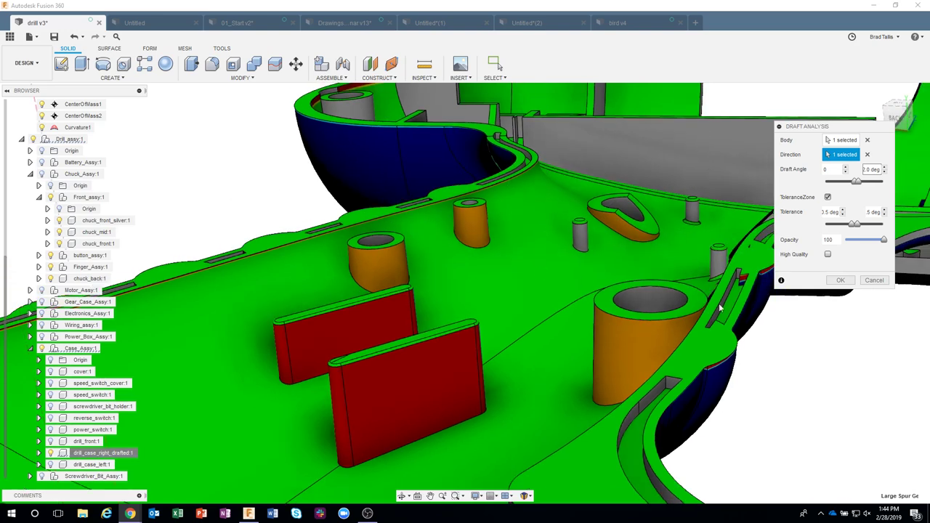
click(883, 281)
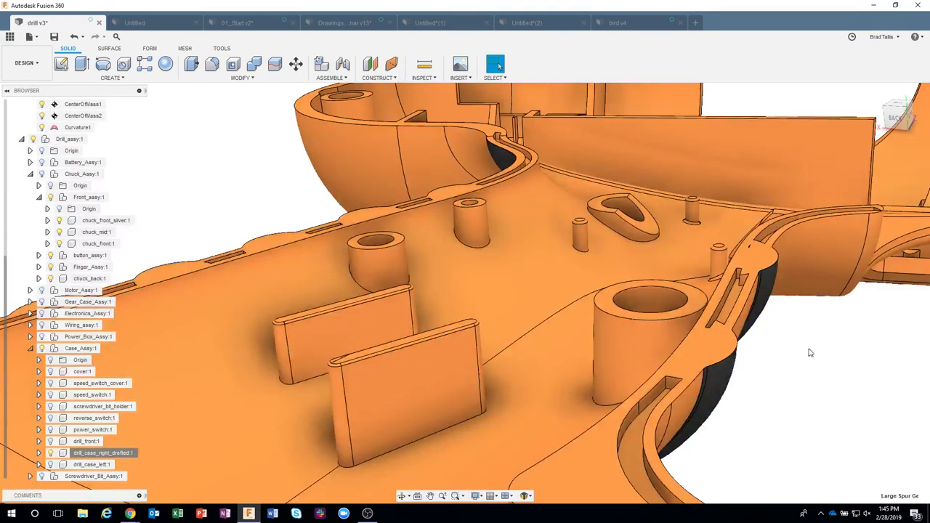
shift+middle_drag(727, 337, 680, 438)
shift+middle_drag(684, 397, 665, 430)
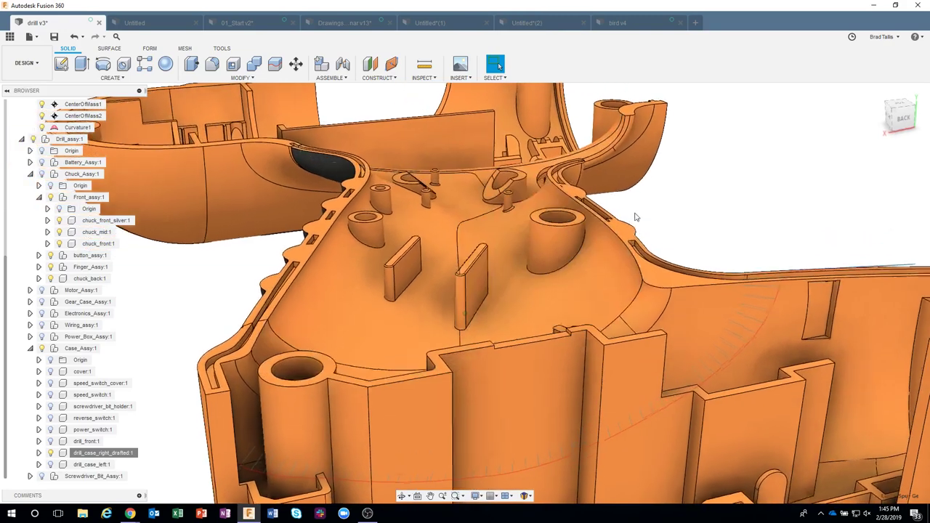
shift+middle_drag(635, 213, 623, 249)
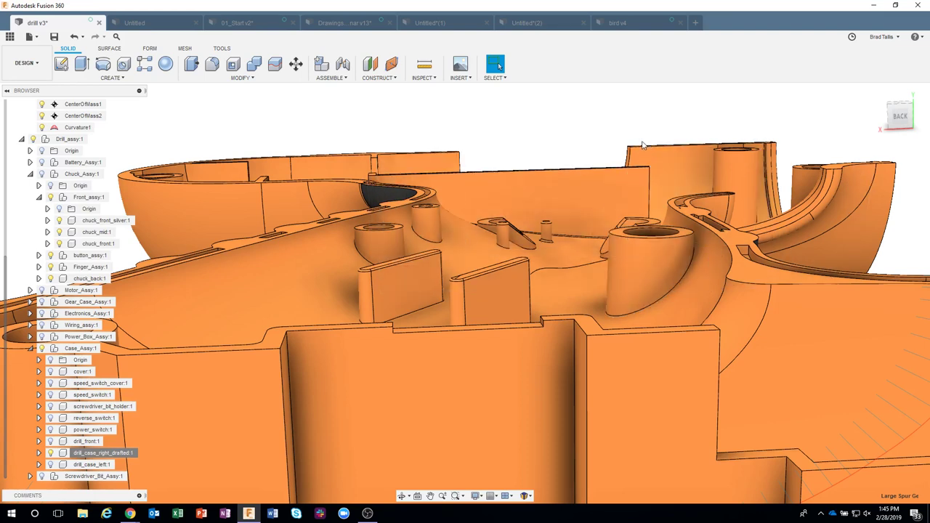
shift+middle_drag(612, 144, 681, 288)
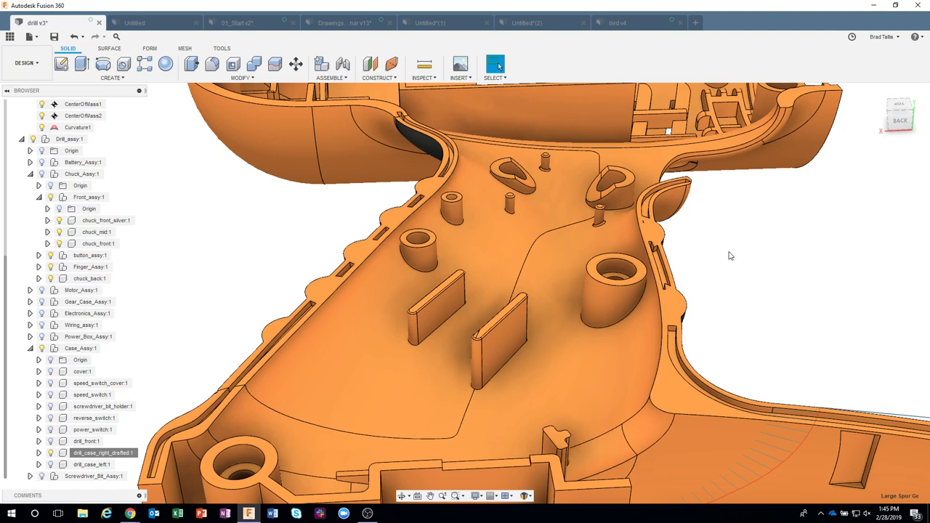
scroll(241, 222, down, 1)
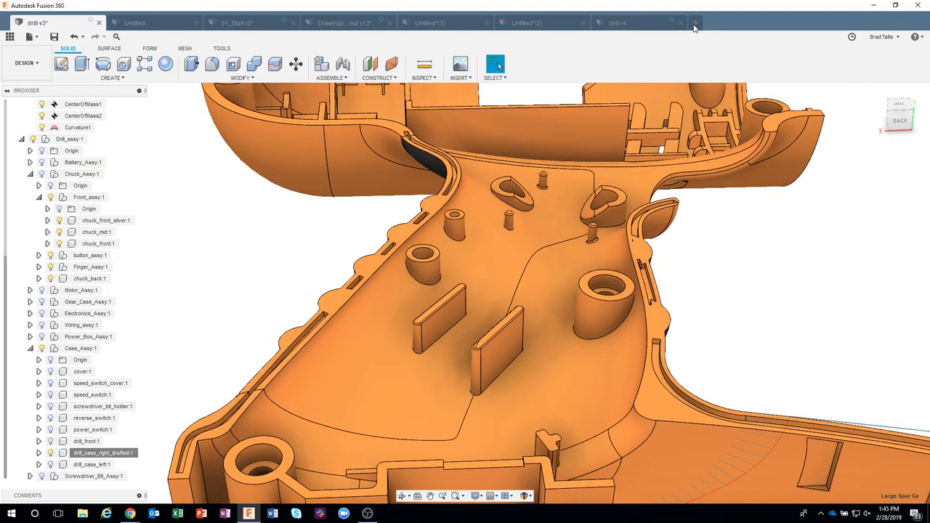
Create a new design and sketch a two-point rectangle around the origin on the horizontal plane, finishing the sketch.
click(695, 24)
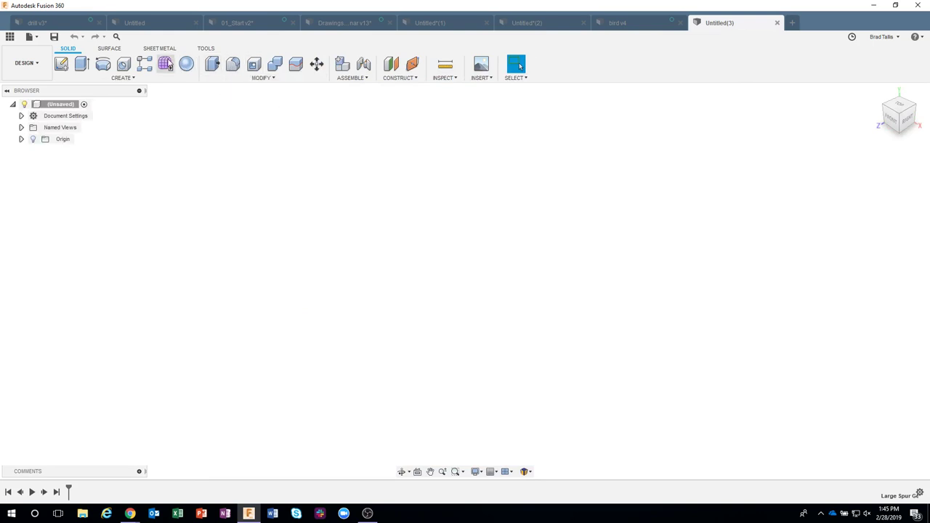
click(61, 64)
click(467, 309)
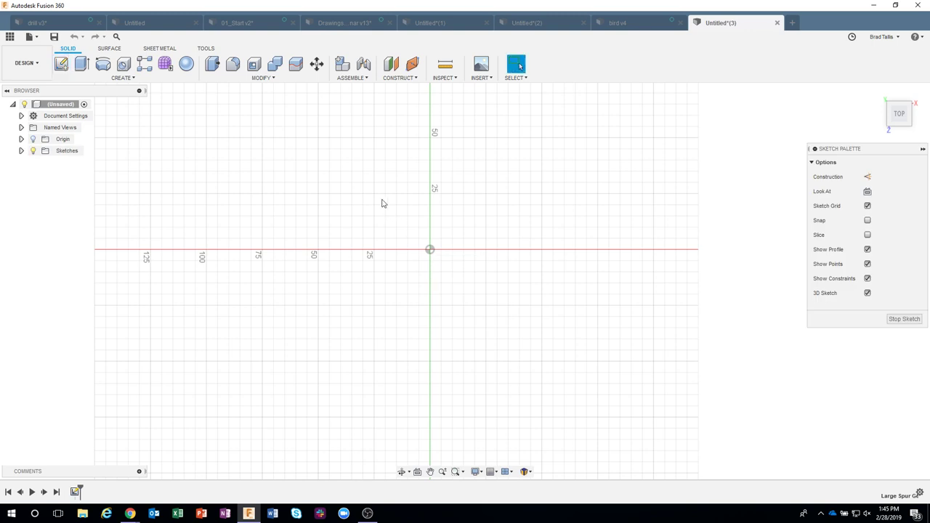
key(r)
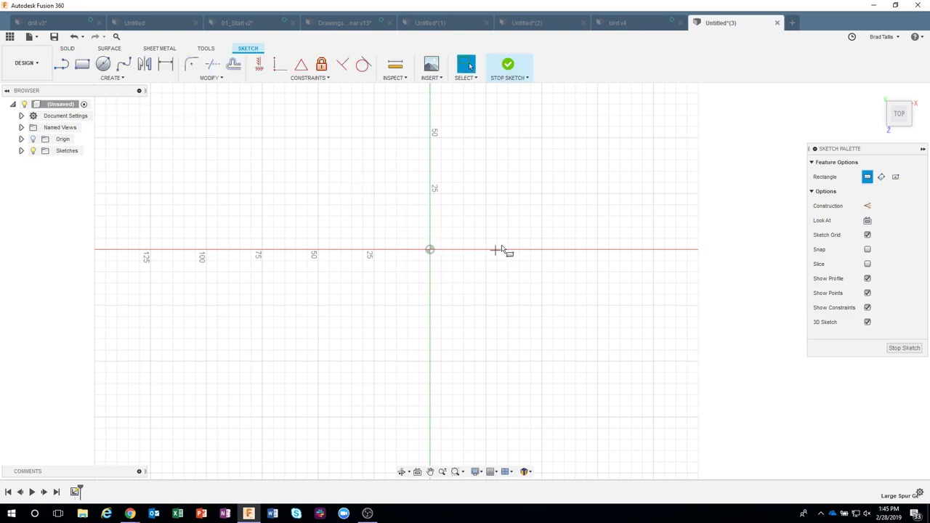
click(325, 172)
click(572, 381)
click(508, 64)
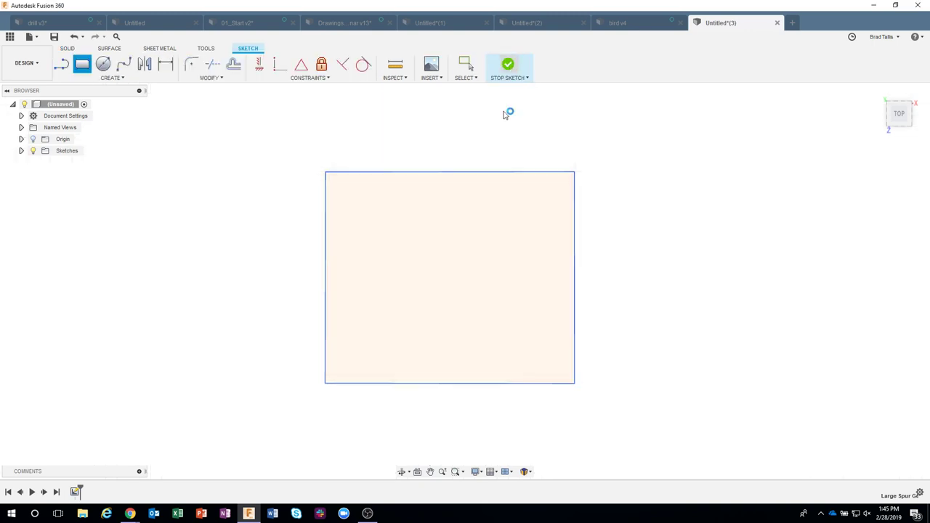
Extrude the rectangle upward about 59 mm as a new body.
right_click(468, 282)
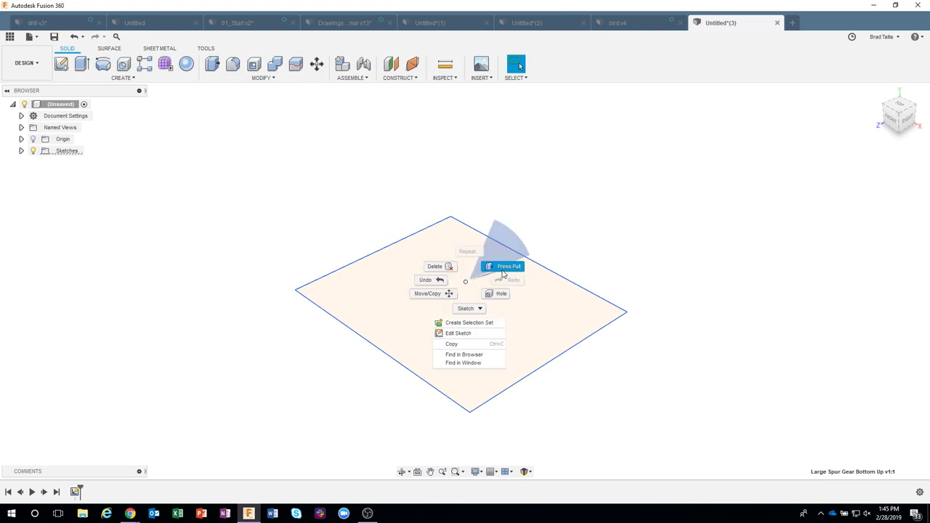
click(498, 267)
click(554, 280)
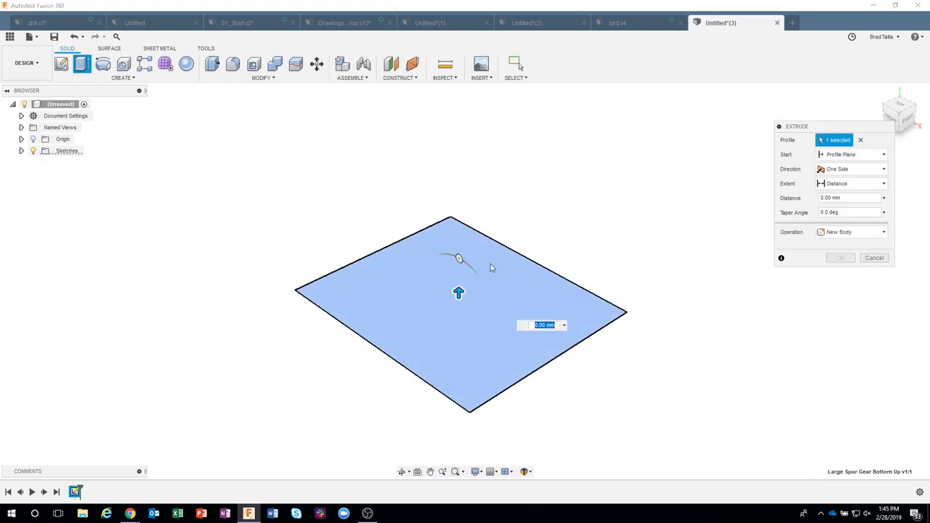
drag(458, 292, 459, 172)
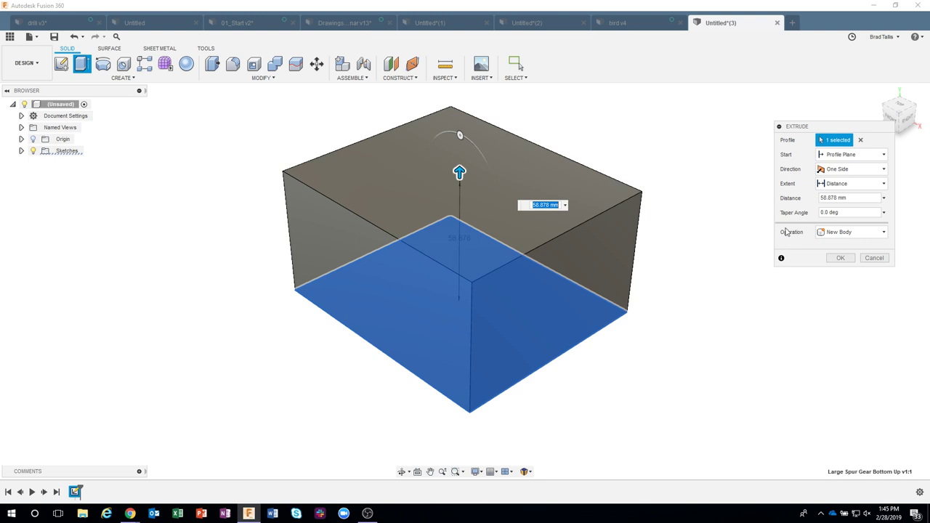
key(Tab)
click(840, 257)
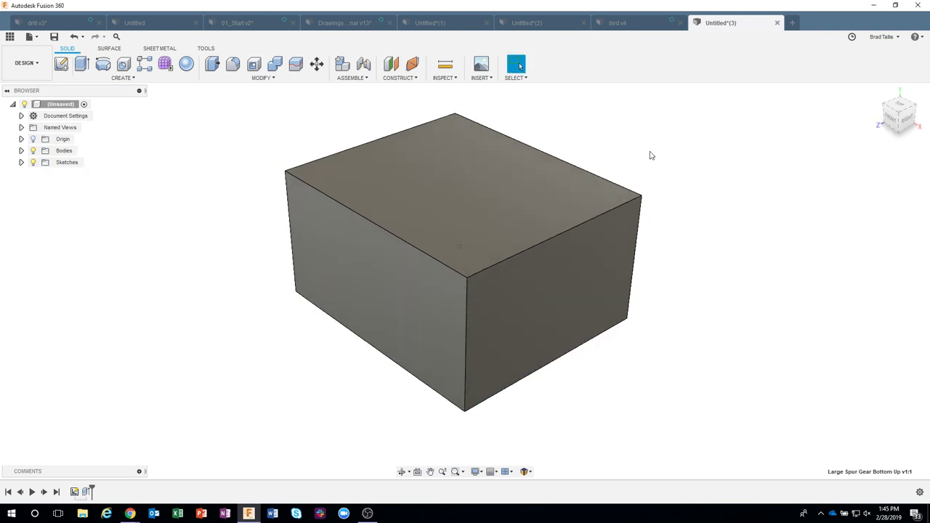
Preview a draft analysis of the box with a vertical corner edge as the direction, examine its side faces, and discard the analysis.
shift+middle_drag(651, 152, 459, 129)
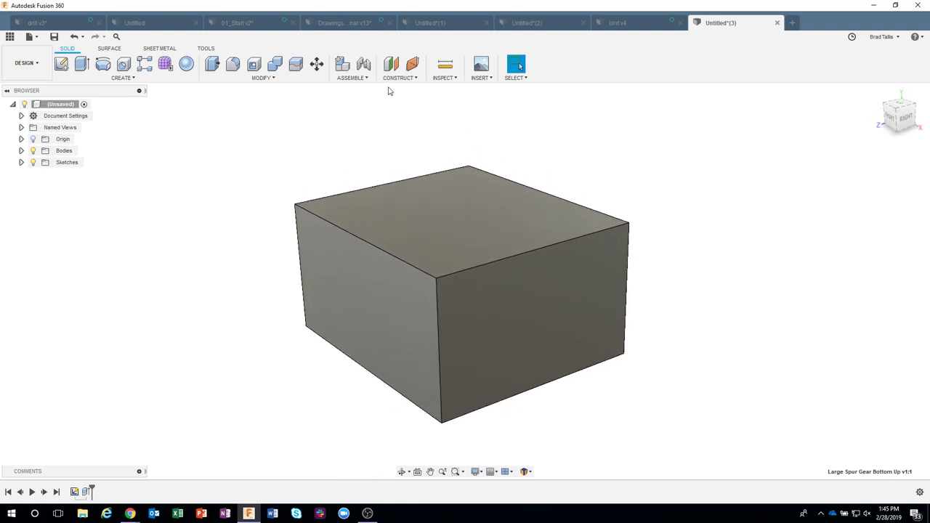
click(439, 78)
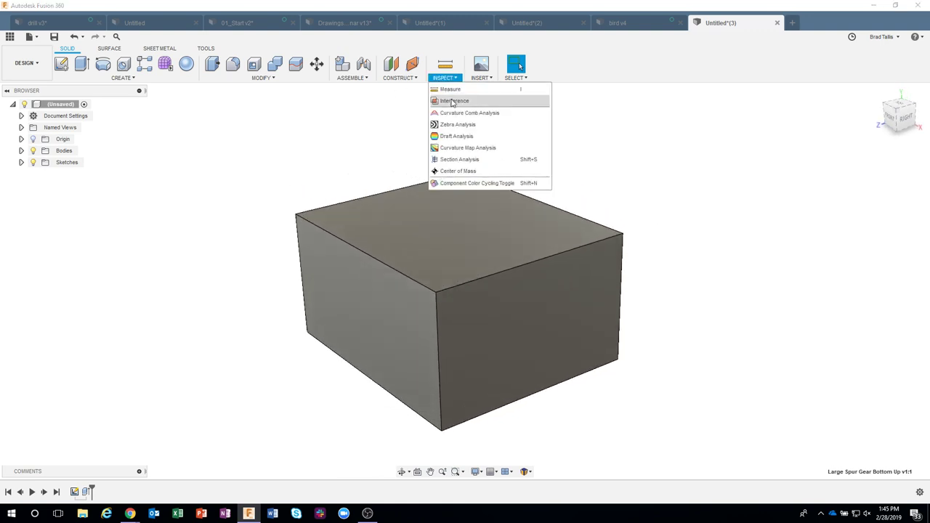
click(457, 141)
click(449, 208)
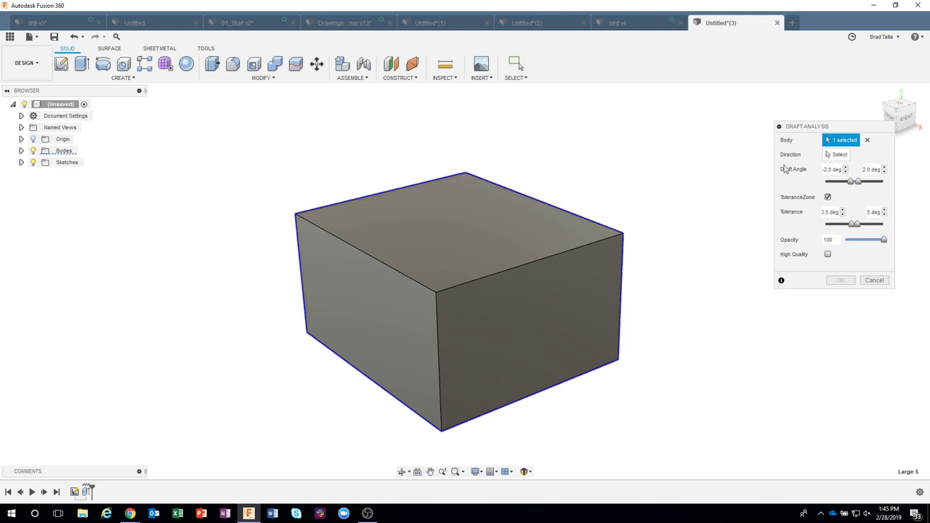
click(830, 157)
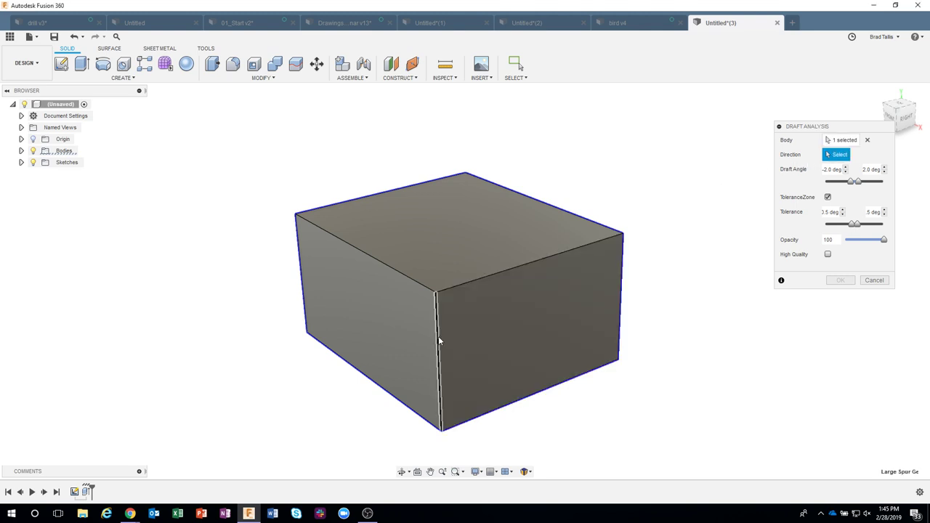
click(440, 335)
shift+middle_drag(638, 313, 727, 305)
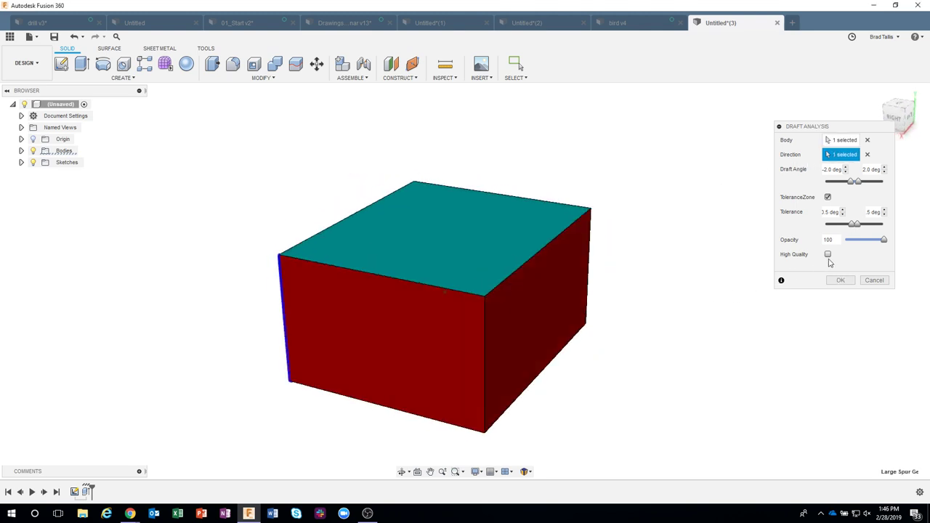
click(874, 283)
Preview a draft on one side face of the box from the top face, trying angles of 36.5 and 15 deg.
click(236, 80)
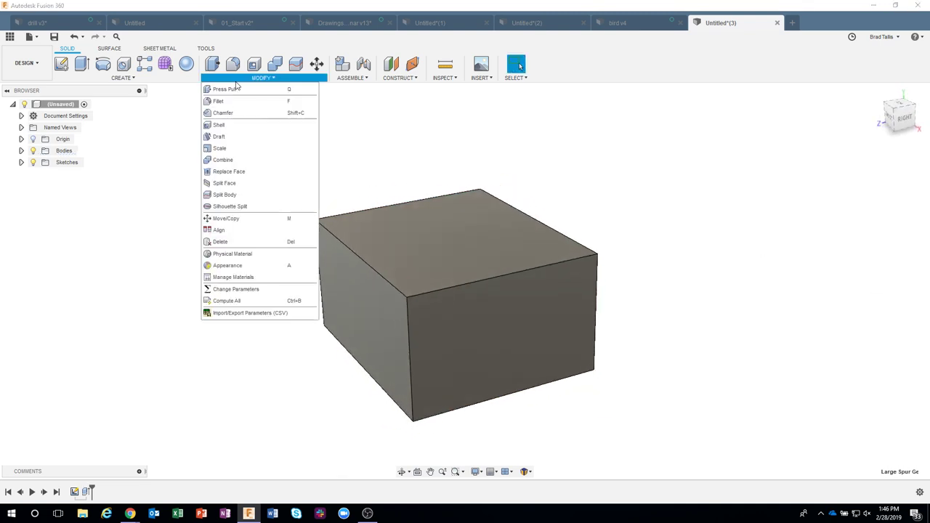
click(219, 137)
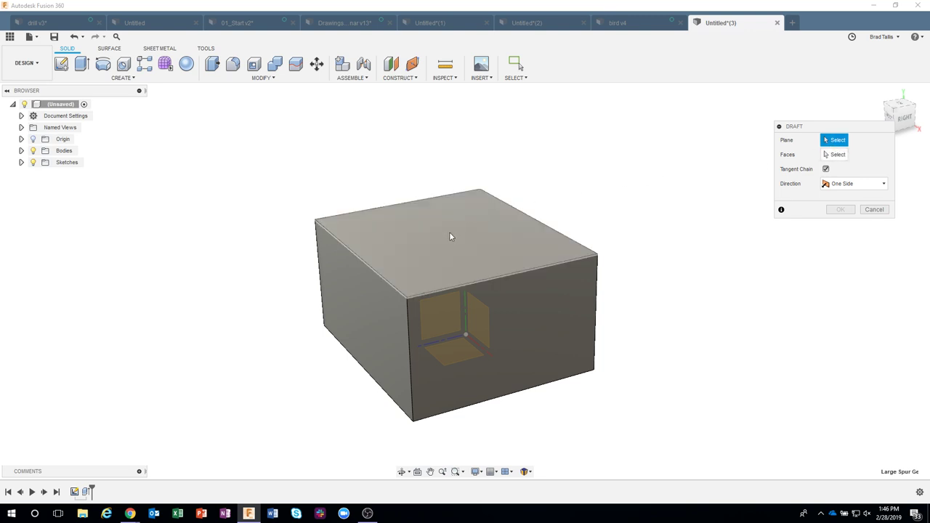
shift+middle_drag(449, 232, 420, 226)
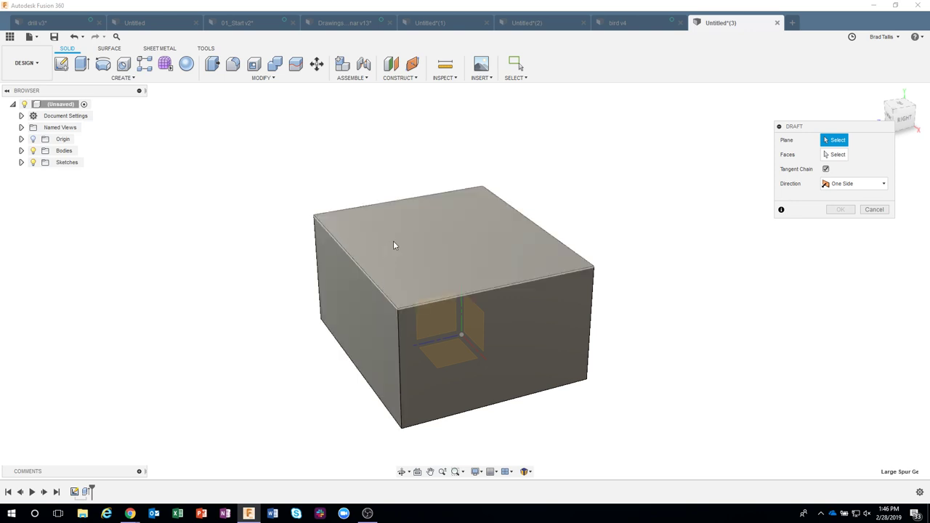
click(434, 235)
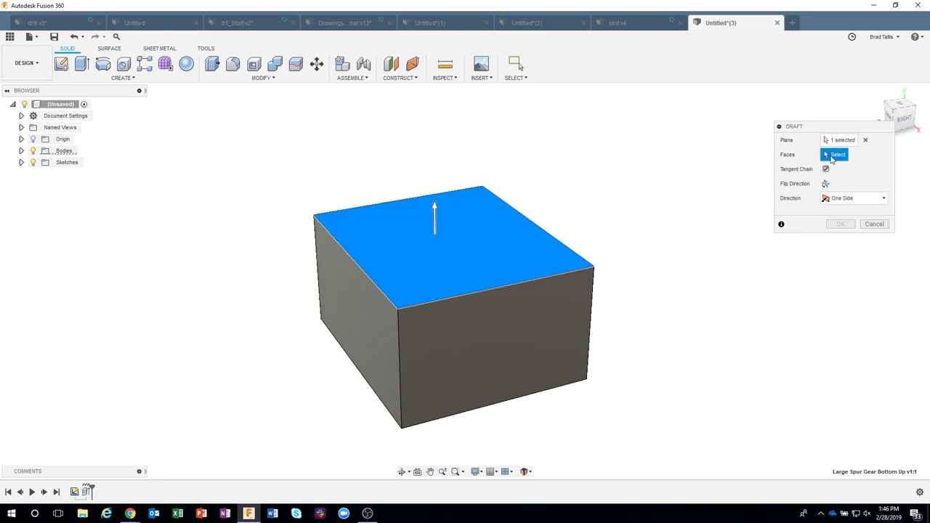
click(355, 310)
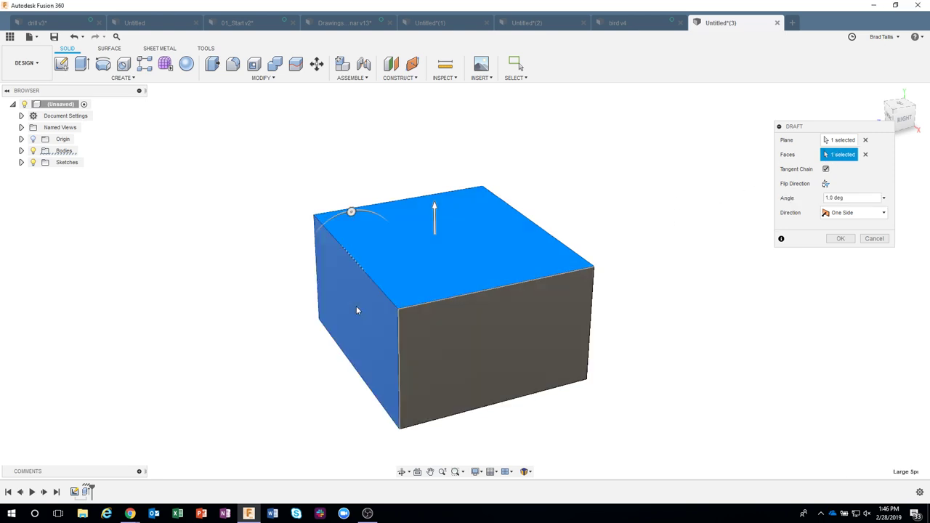
drag(352, 212, 330, 232)
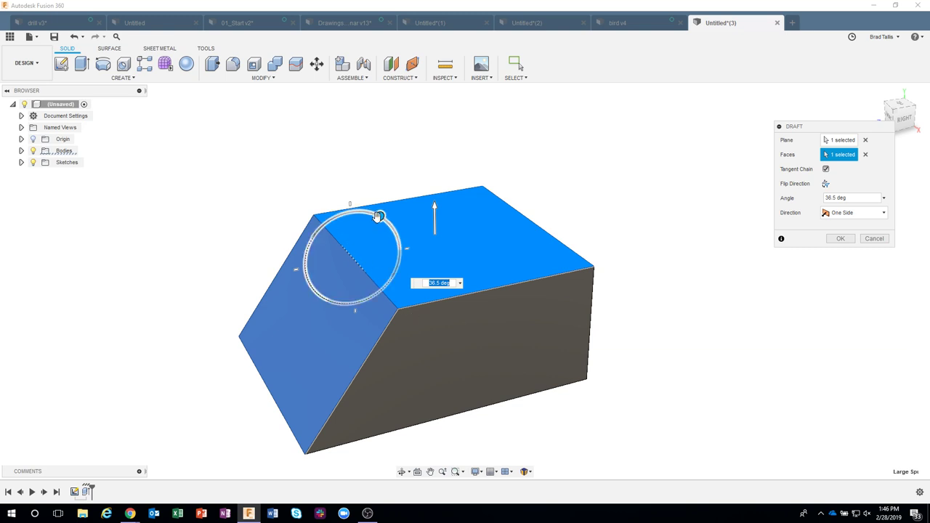
drag(380, 216, 363, 210)
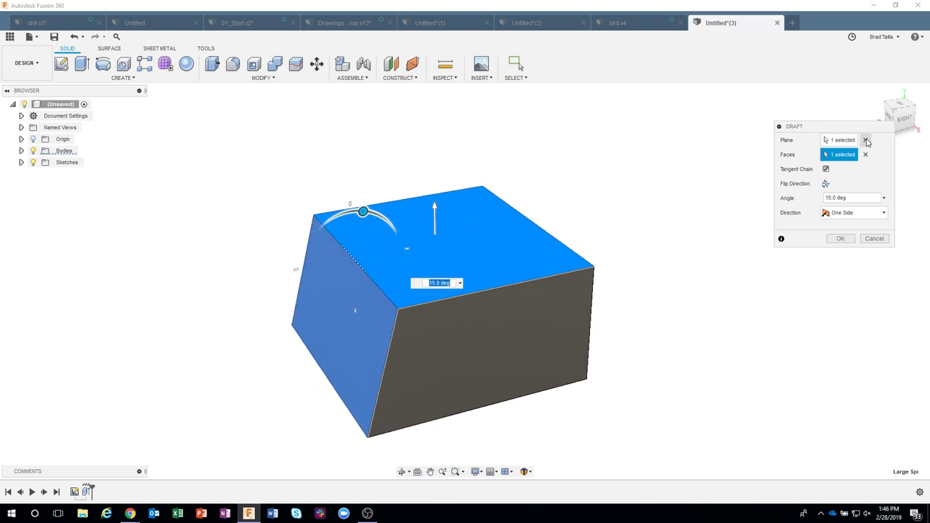
Replace the draft's reference plane with the bottom face, preview a 40.5 deg angle on the side face, and discard the draft.
click(865, 139)
shift+middle_drag(552, 369, 370, 401)
click(386, 323)
drag(367, 393, 421, 414)
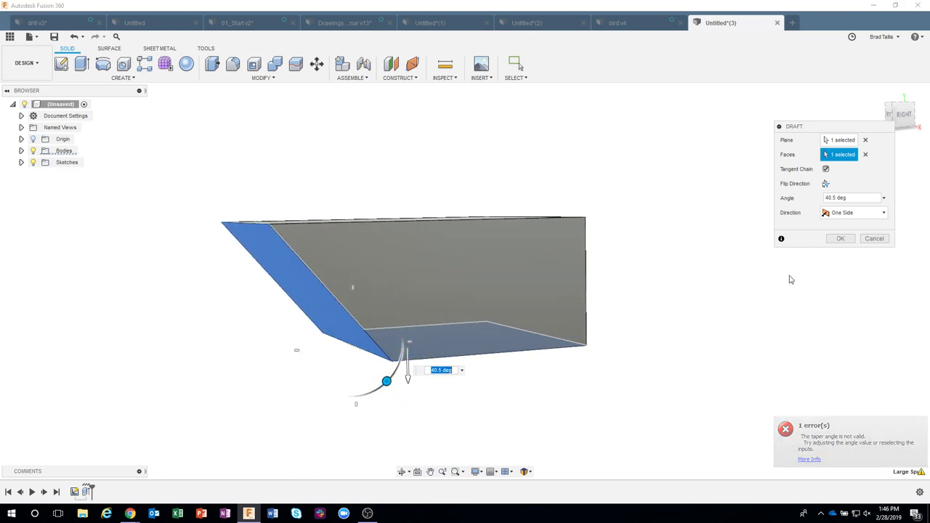
click(874, 238)
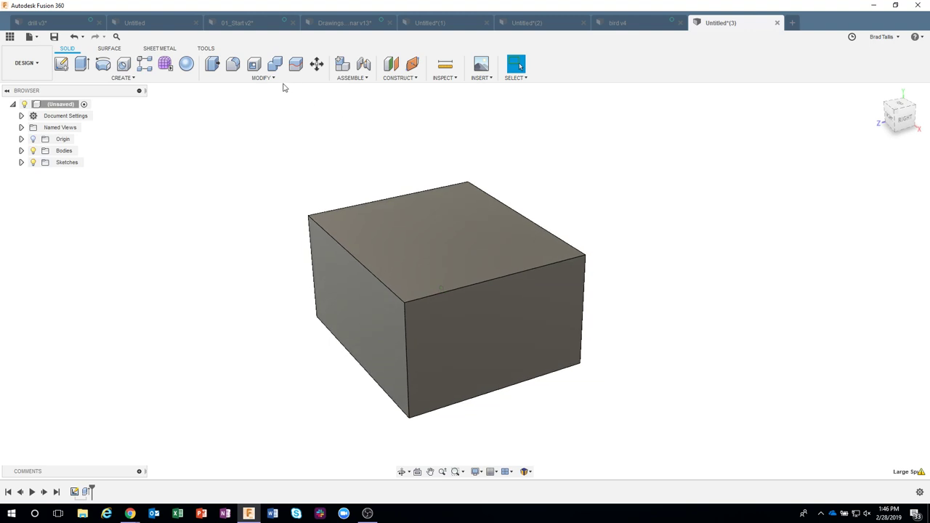
Draft three side faces of the box by 5 deg, using the top face as the reference plane.
click(263, 78)
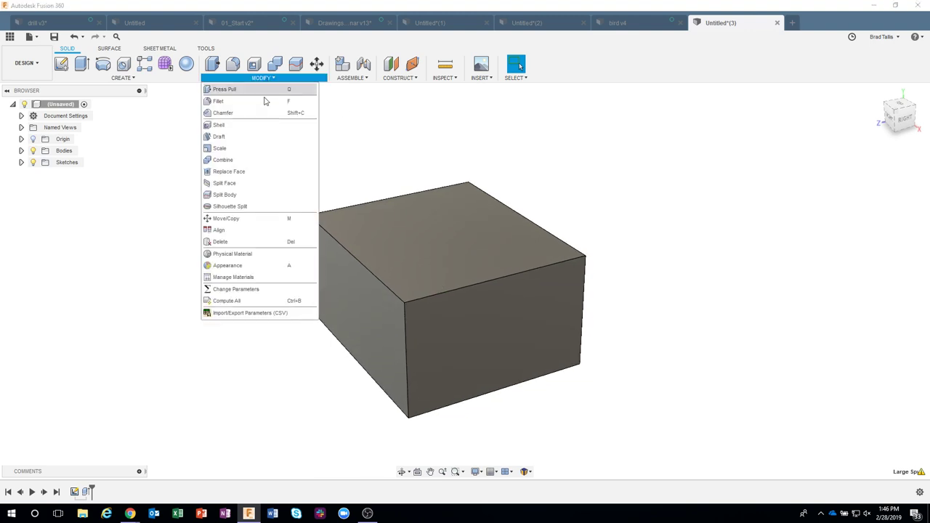
click(239, 136)
click(457, 248)
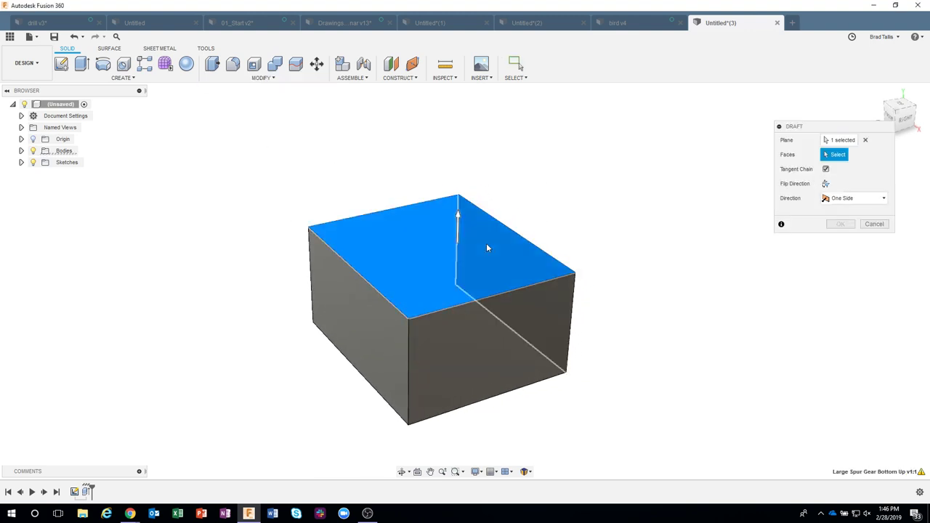
click(363, 316)
click(436, 331)
shift+middle_drag(652, 322, 498, 331)
click(514, 331)
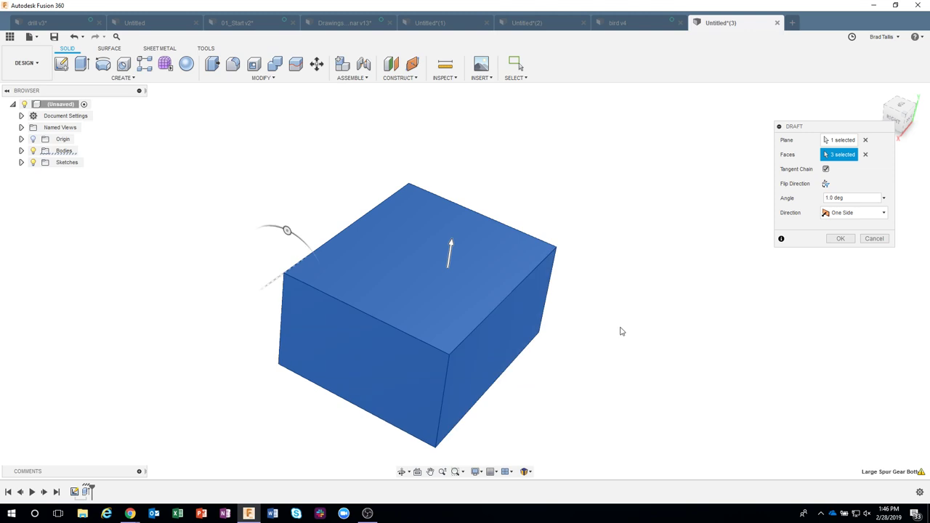
shift+middle_drag(620, 225, 581, 170)
click(847, 196)
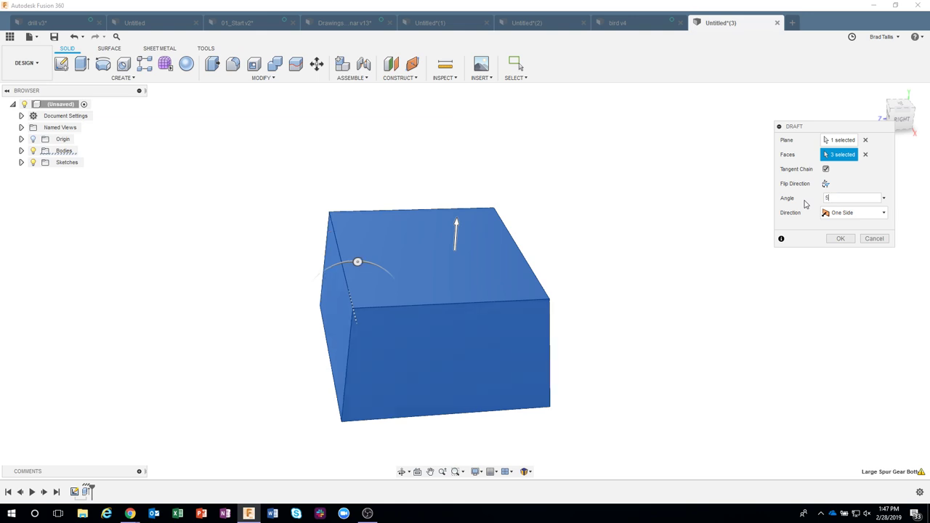
click(839, 238)
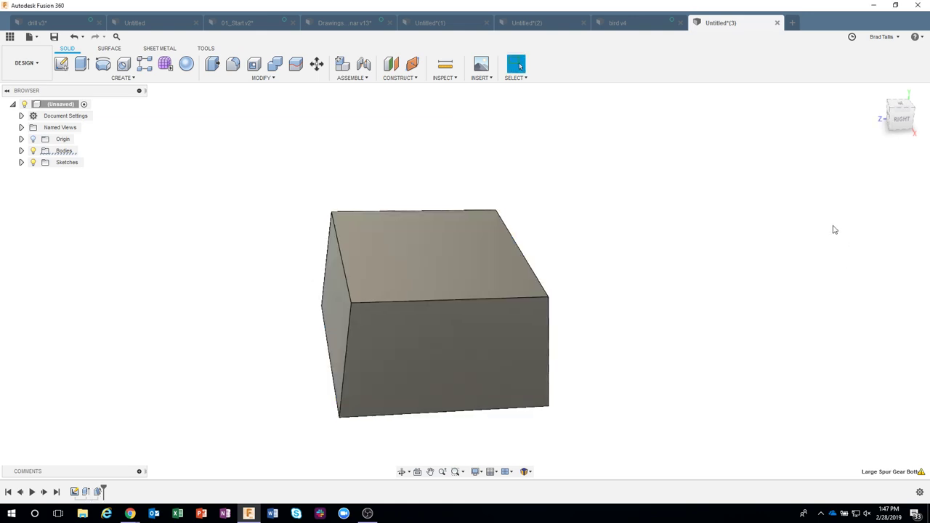
Preview a draft analysis of the drafted box with the vertical origin axis as the direction and examine its side faces.
click(901, 118)
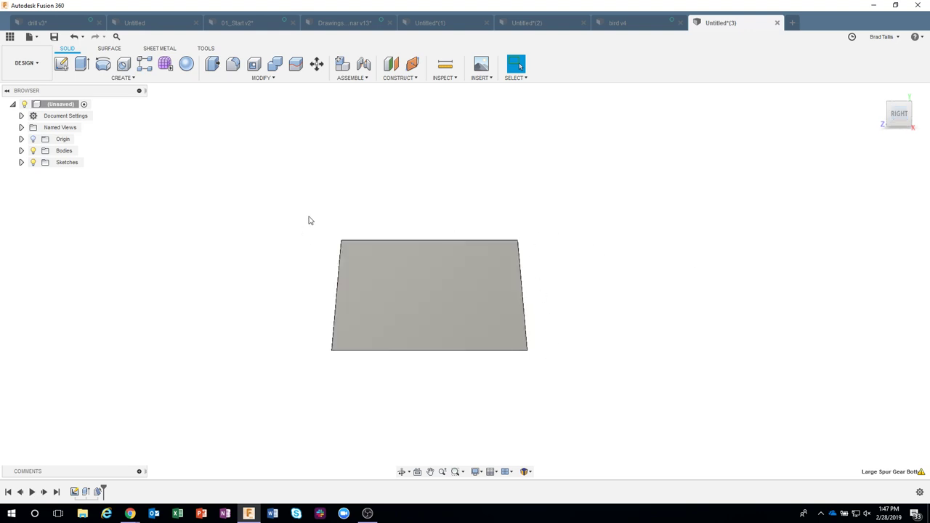
click(898, 115)
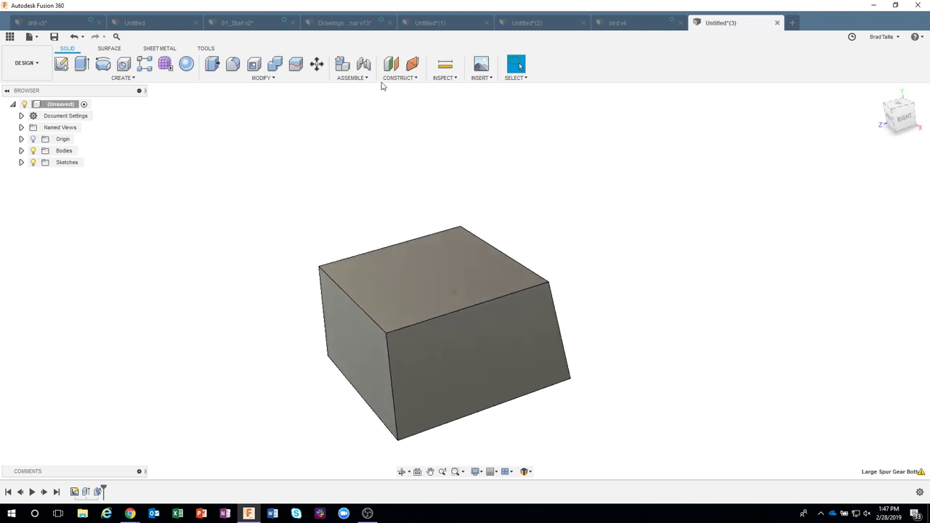
click(439, 78)
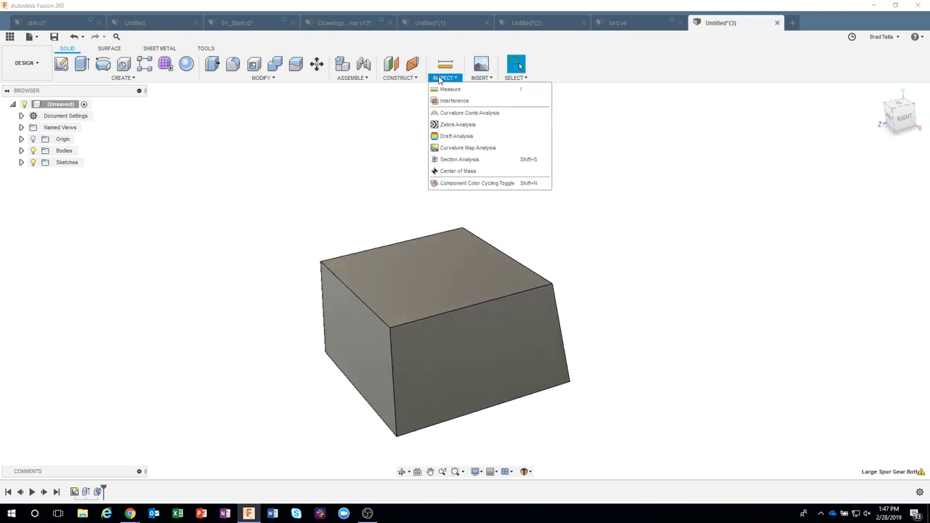
click(452, 137)
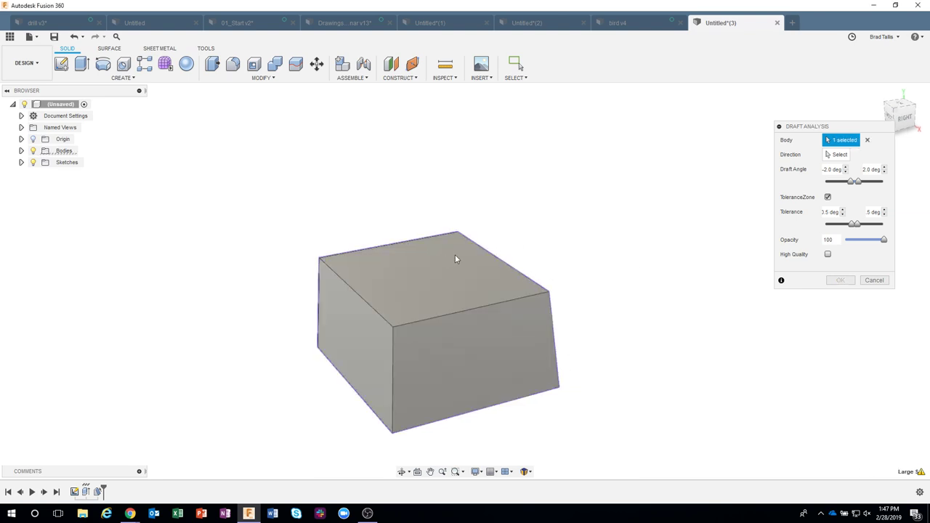
click(455, 256)
click(835, 154)
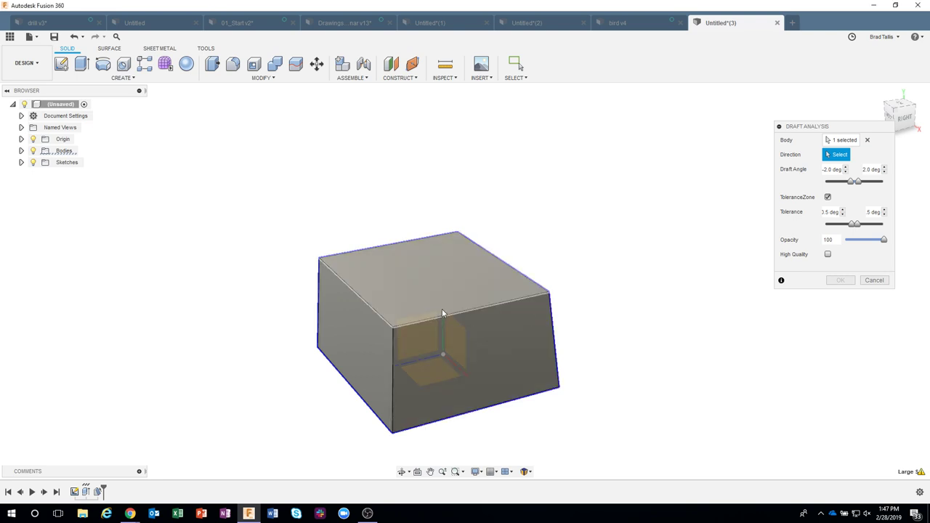
drag(442, 309, 470, 344)
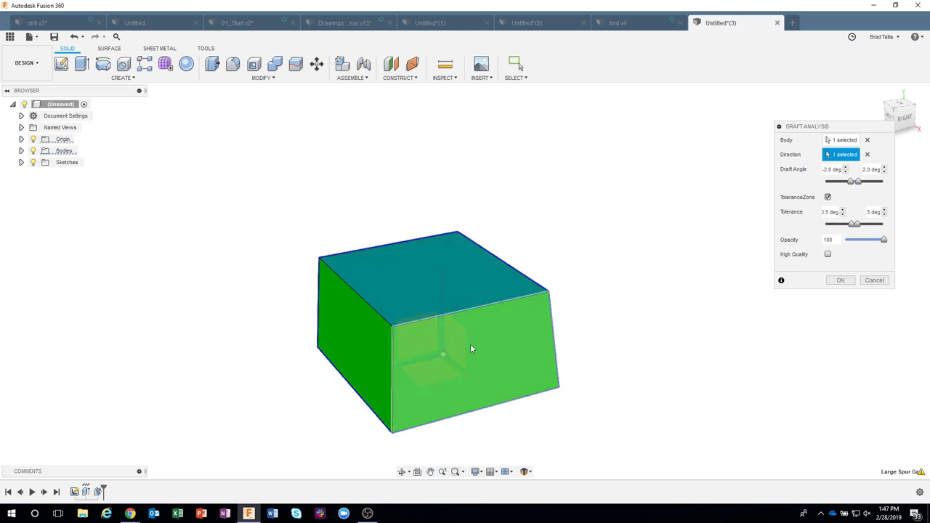
shift+middle_drag(703, 296, 576, 340)
shift+middle_drag(676, 358, 678, 331)
scroll(675, 325, up, 2)
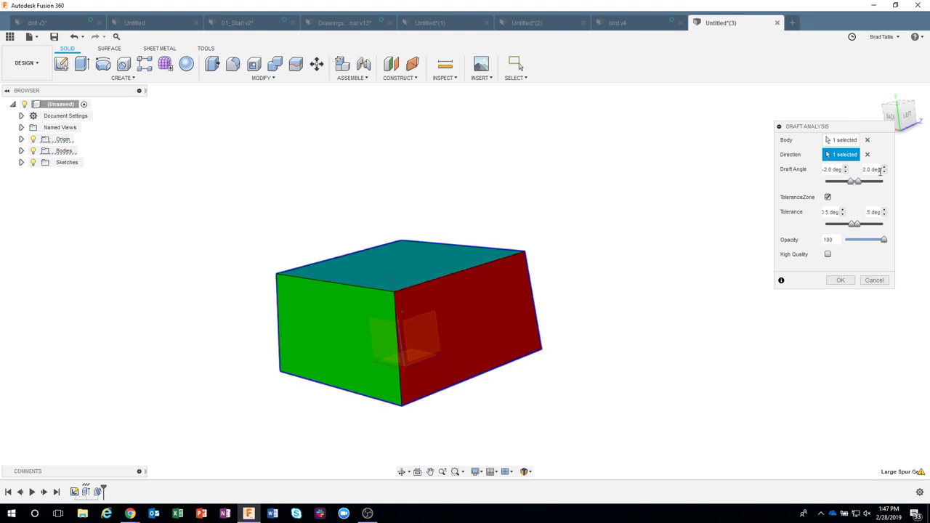
Set the analysis's upper draft angle limit to 5 deg, turn off the tolerance zone, and raise the limit to 5.5 deg.
drag(881, 170, 852, 170)
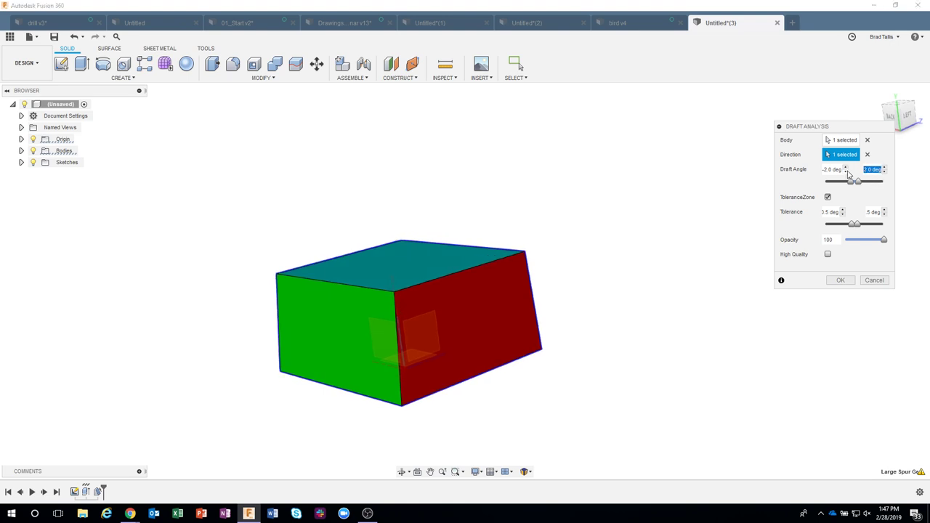
text(5)
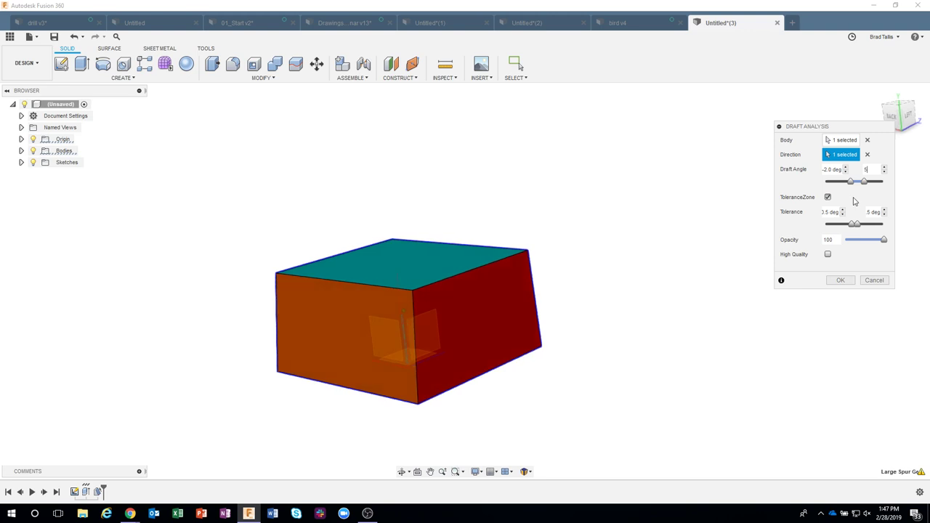
click(828, 196)
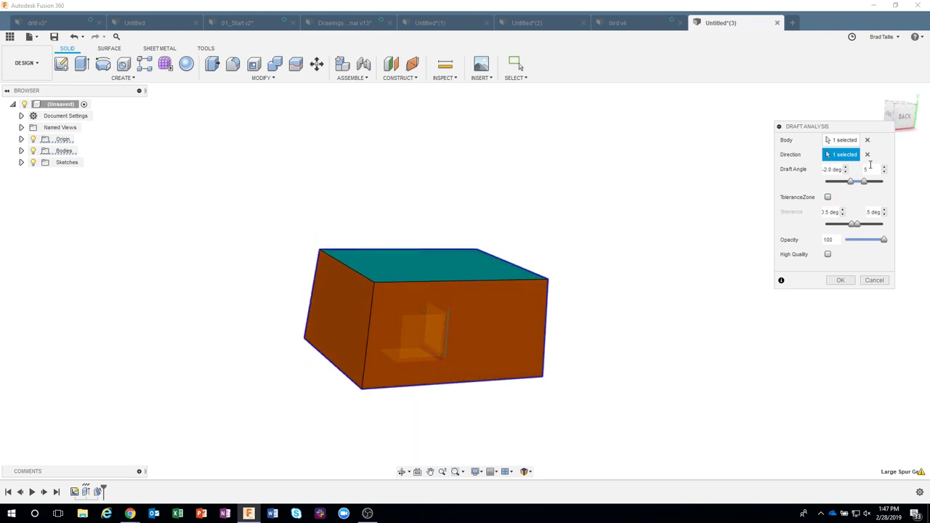
text(.5)
key(Return)
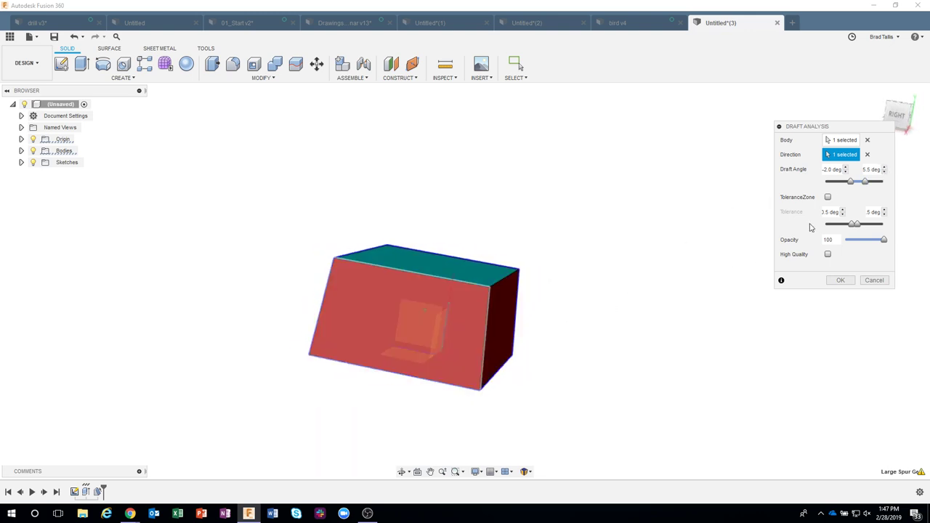
Lower the upper draft angle limit to 5.0 and 4.5 deg, examine the side faces, and discard the analysis.
click(883, 171)
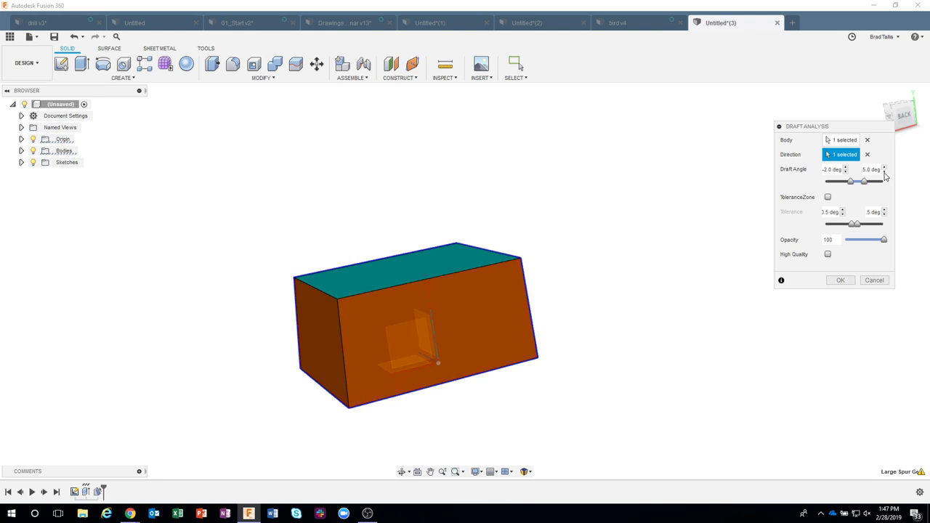
click(884, 171)
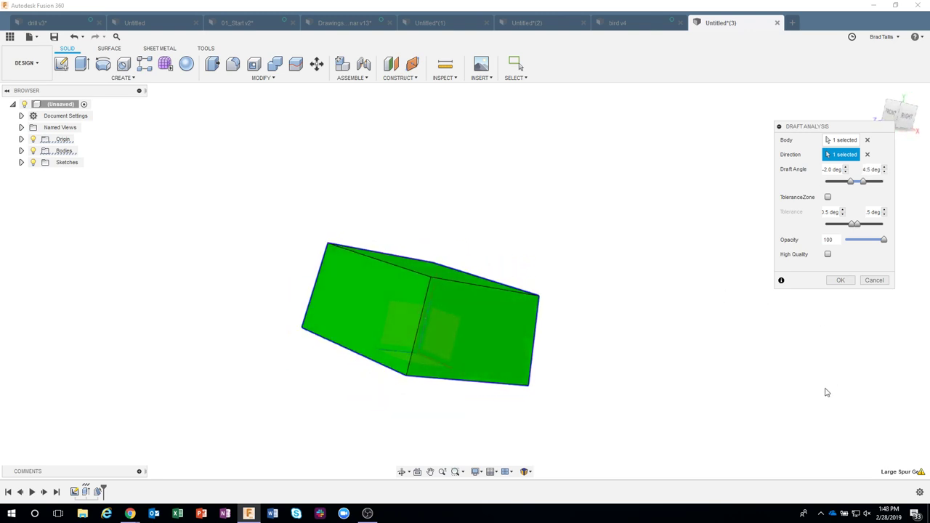
click(839, 280)
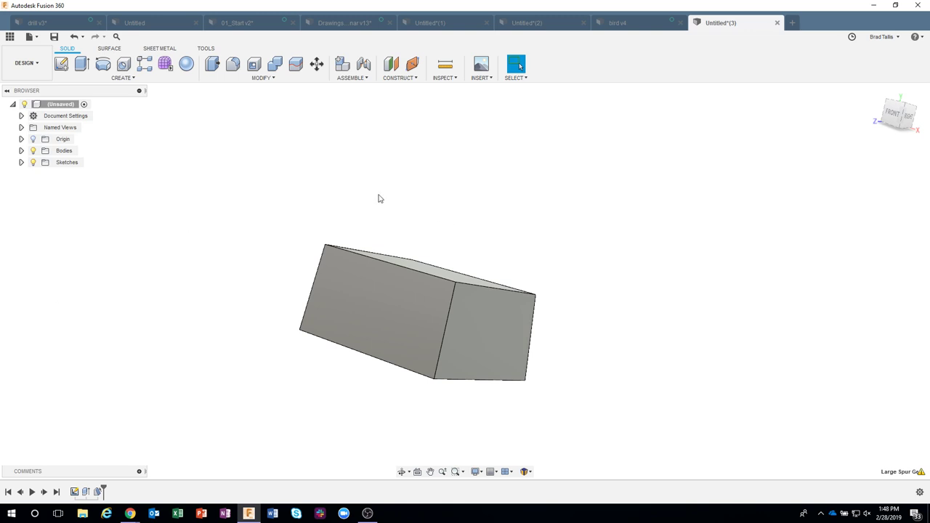
Assign the Aluminum physical material from the Fusion 360 Material Library to the box body.
click(21, 150)
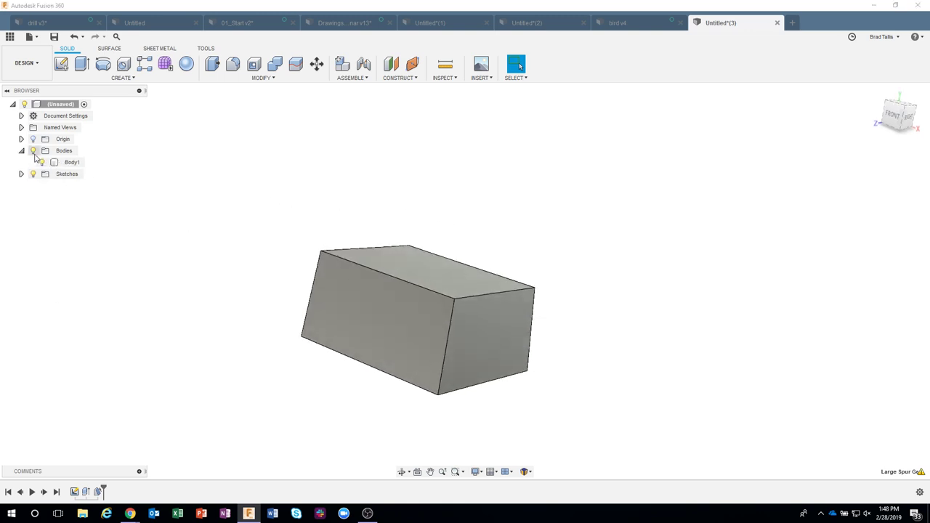
right_click(74, 163)
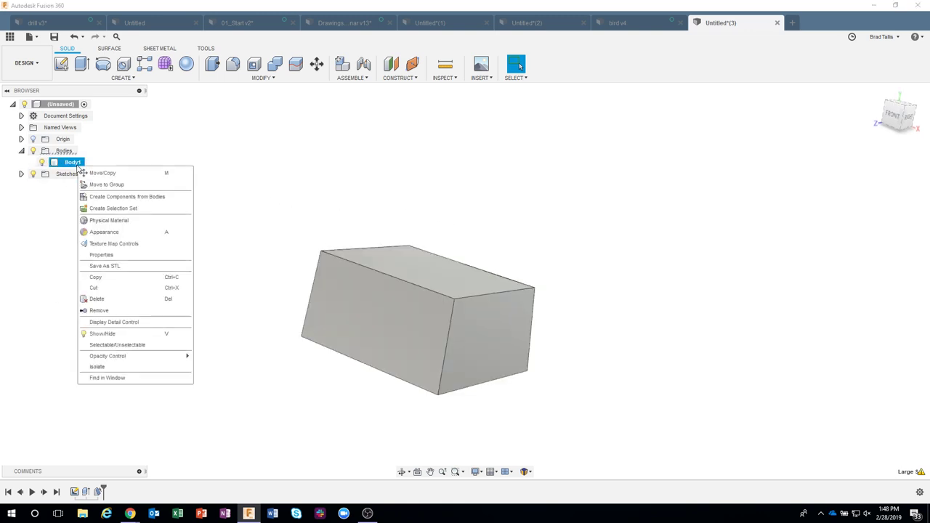
click(108, 221)
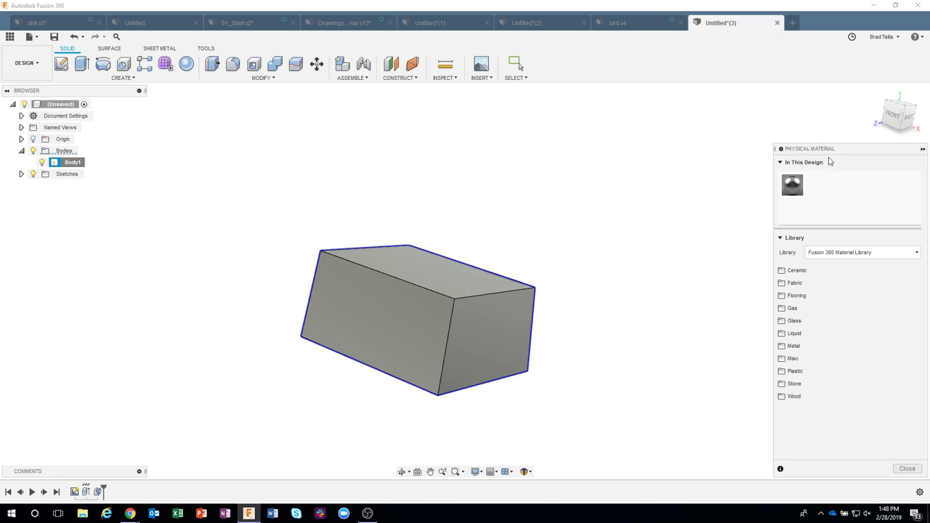
drag(841, 152, 752, 112)
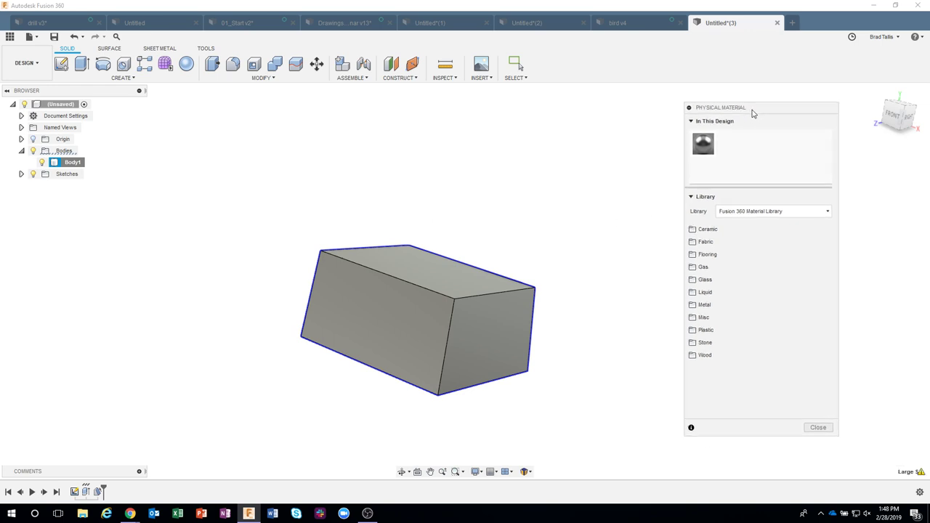
click(722, 304)
drag(735, 321, 492, 293)
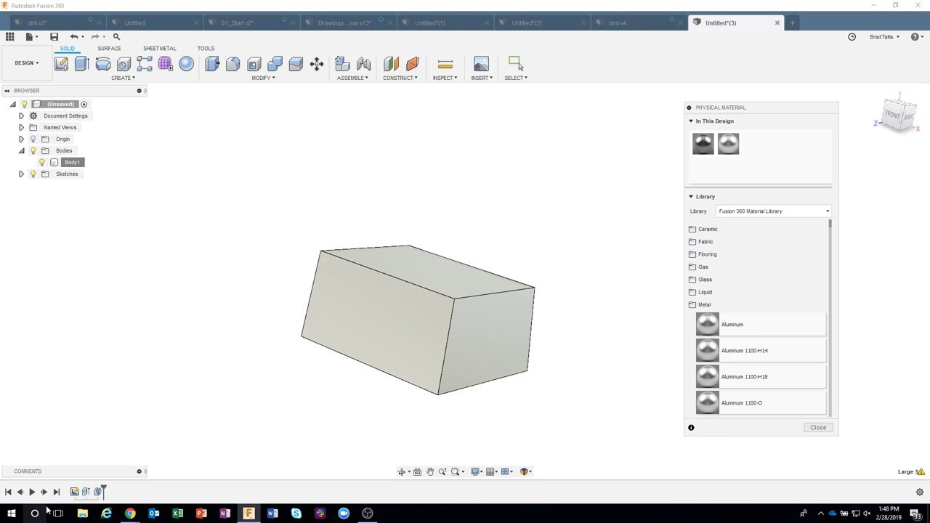
Switch to the Chrome browser.
click(130, 513)
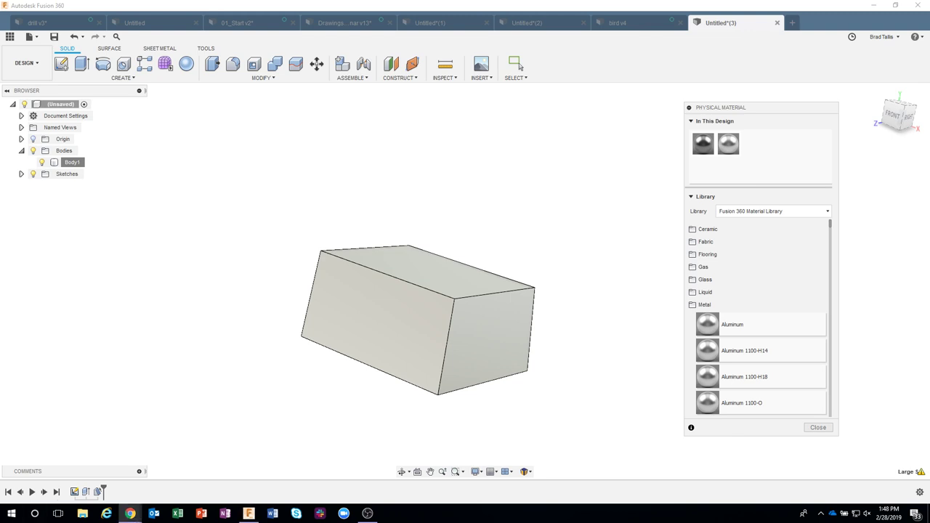